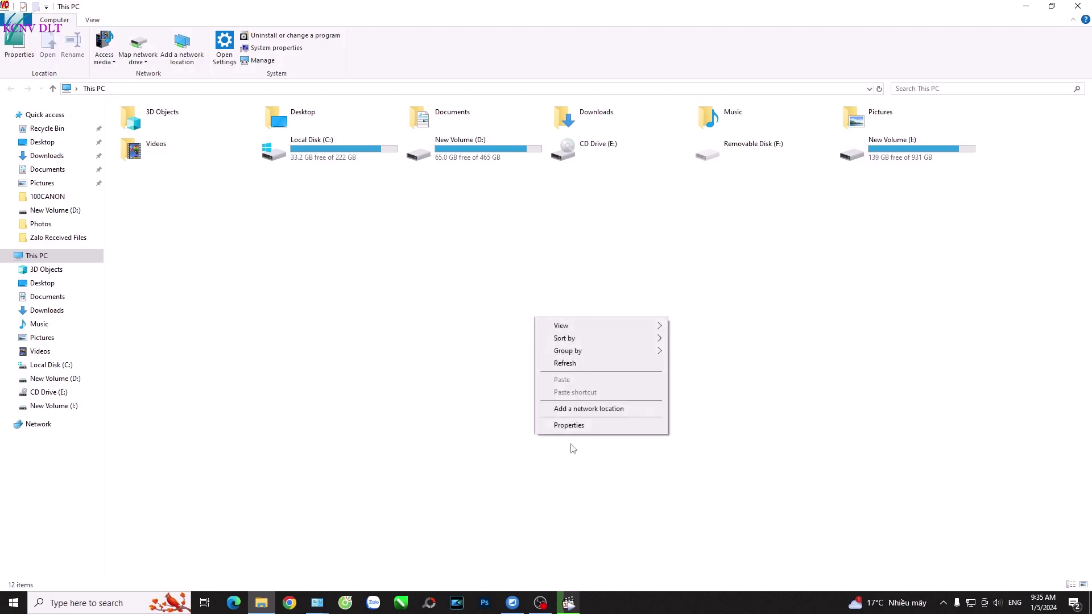
{"action": "left_click", "coordinate": [569, 425]}
{"action": "key", "text": "alt+F4"}
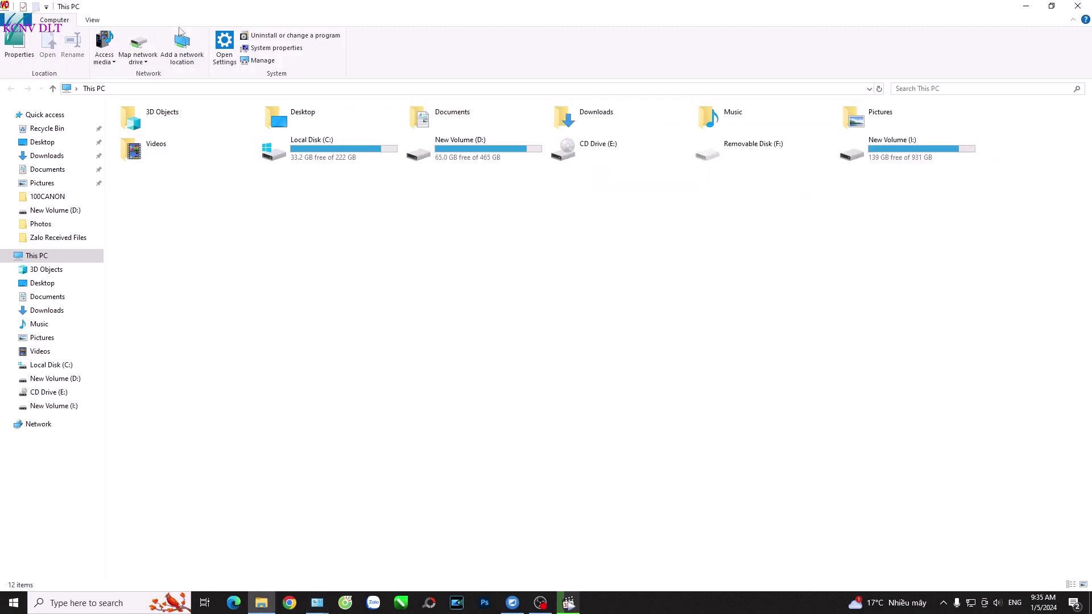
{"action": "right_click", "coordinate": [310, 328]}
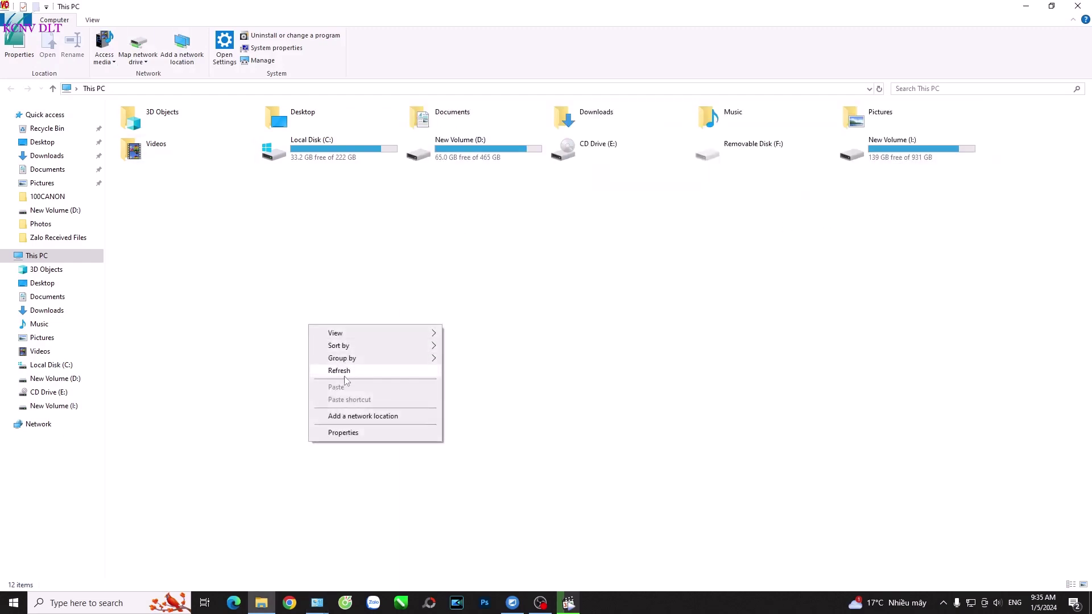
{"action": "left_click", "coordinate": [224, 299]}
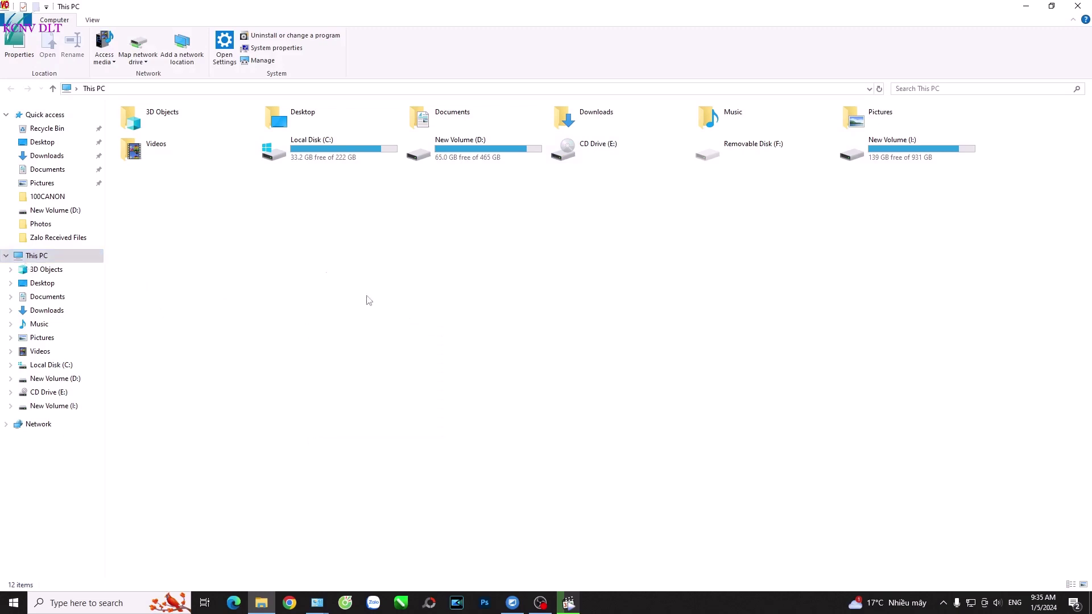
Open the properties of This PC and bring up the advanced system settings
{"action": "right_click", "coordinate": [450, 256]}
{"action": "left_click", "coordinate": [452, 296]}
{"action": "right_click", "coordinate": [452, 294]}
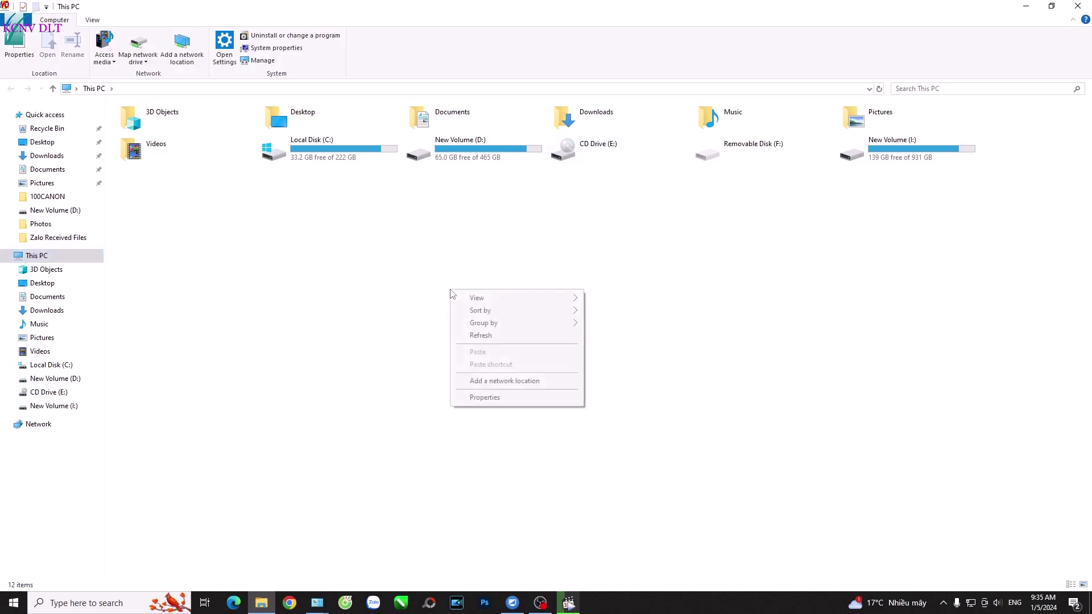
{"action": "left_click", "coordinate": [488, 394]}
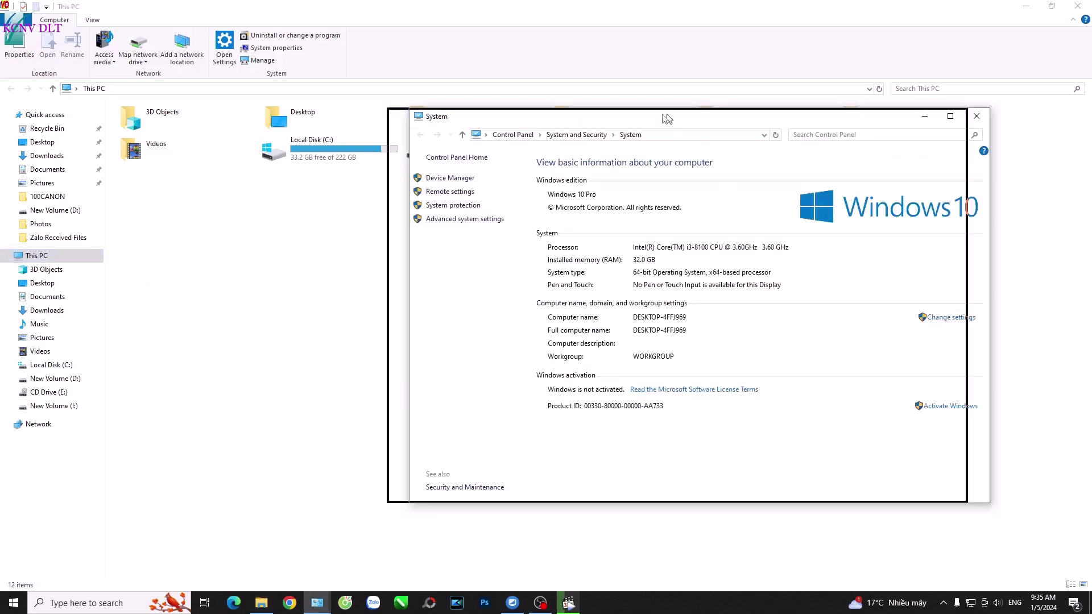
{"action": "left_click_drag", "start_coordinate": [686, 118], "coordinate": [634, 118]}
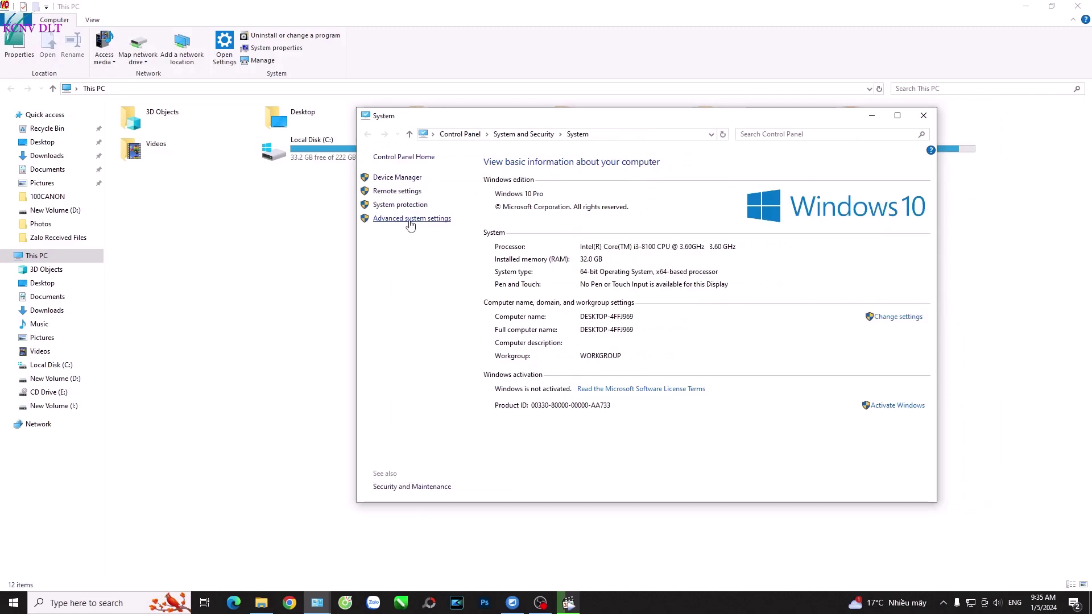
{"action": "left_click", "coordinate": [409, 226]}
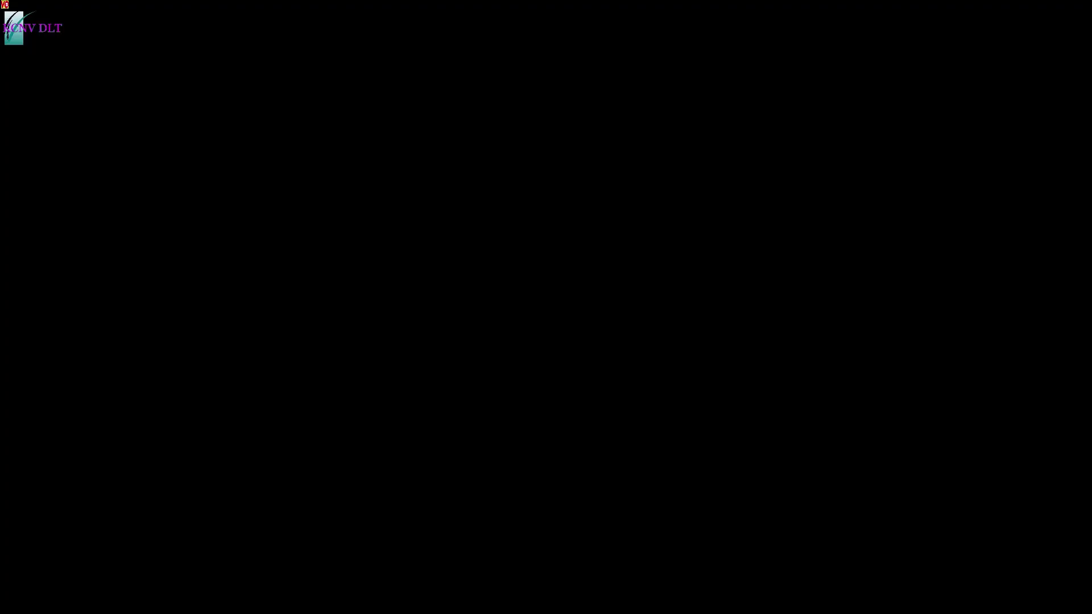
{"action": "left_click_drag", "start_coordinate": [148, 26], "coordinate": [702, 145]}
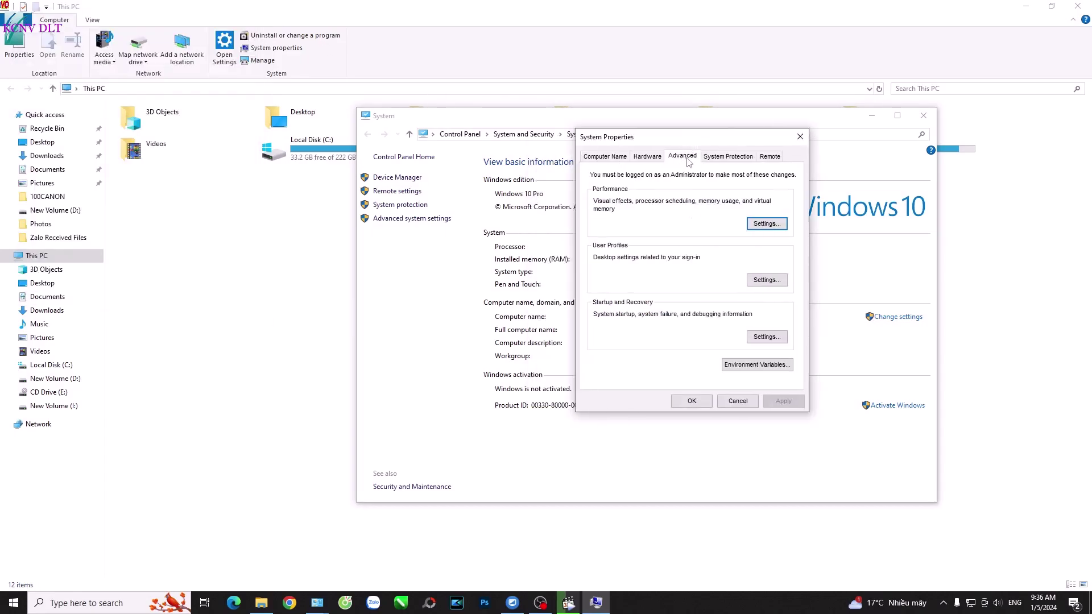
Open the advanced performance options and bring up the virtual memory settings
{"action": "left_click", "coordinate": [998, 604]}
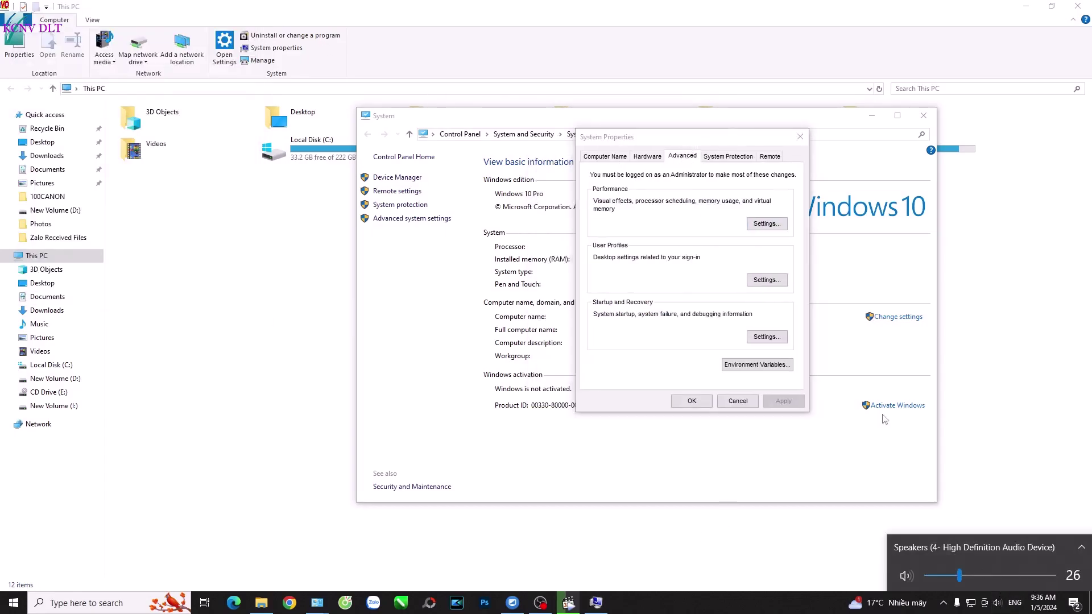
{"action": "left_click", "coordinate": [686, 154]}
{"action": "left_click_drag", "start_coordinate": [668, 139], "coordinate": [649, 131]}
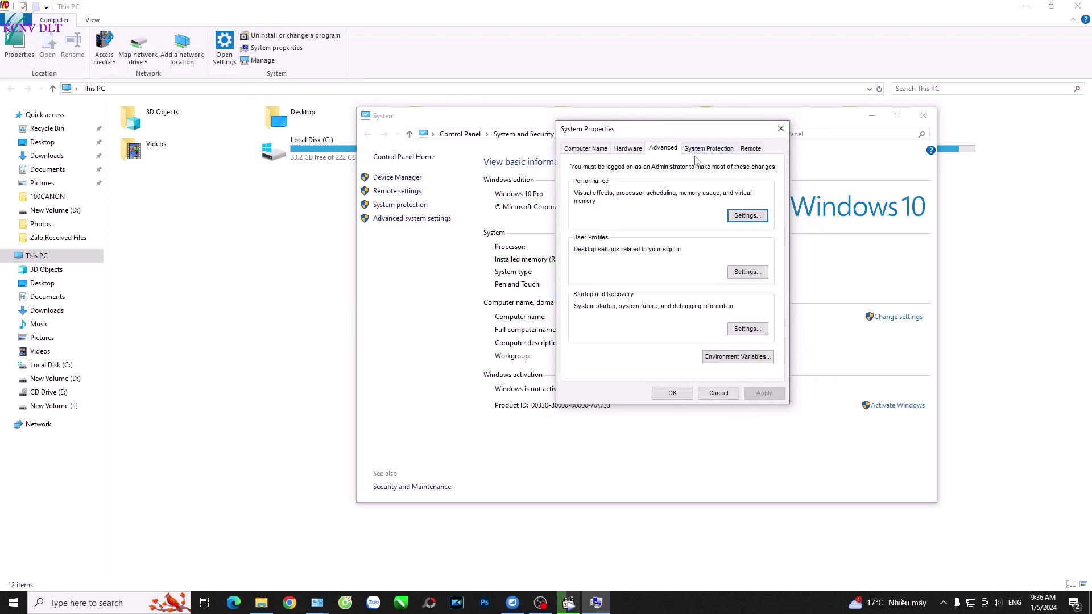
{"action": "left_click", "coordinate": [744, 219]}
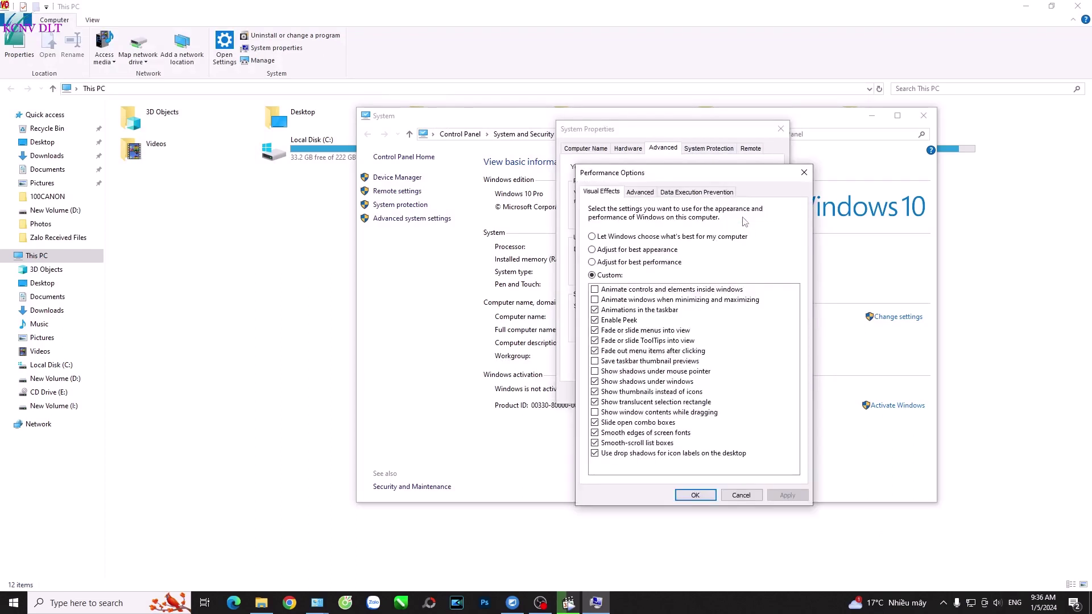
{"action": "left_click", "coordinate": [640, 194]}
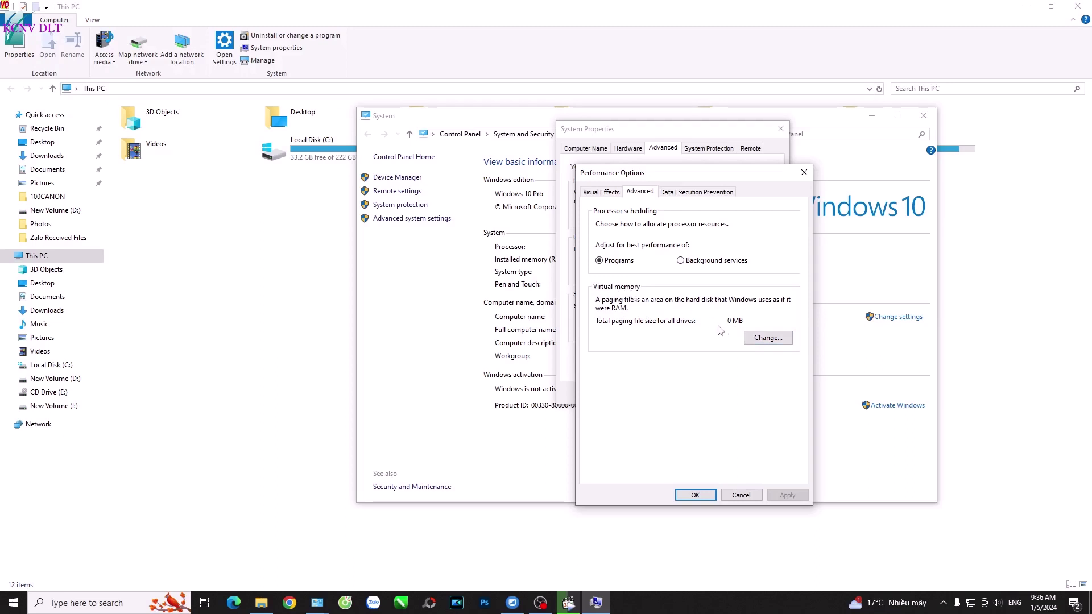
{"action": "left_click", "coordinate": [765, 339]}
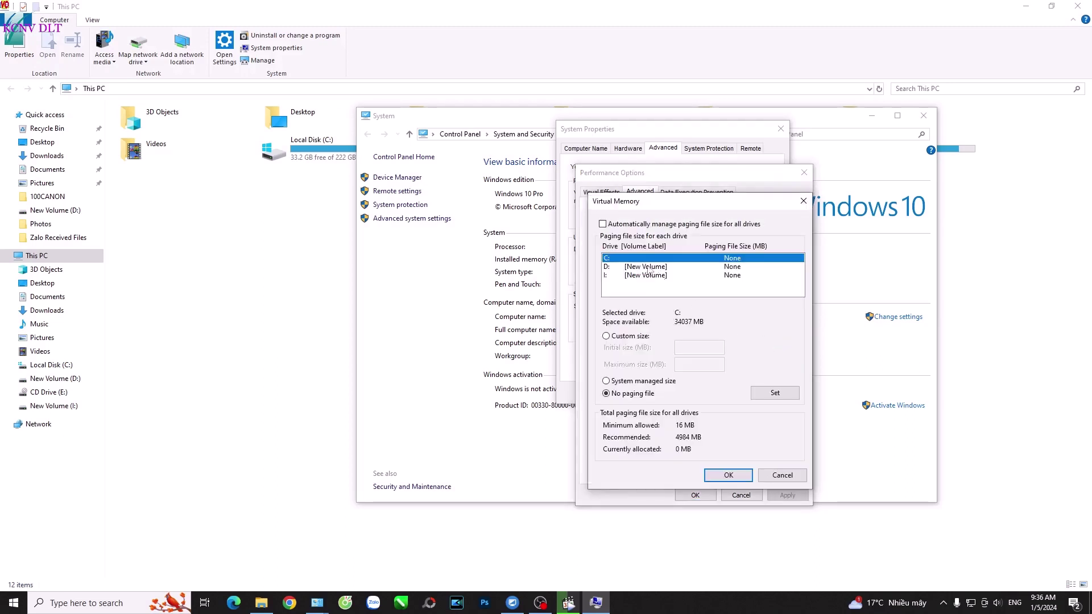
Try automatic paging file management for all drives, and try the custom size option for drive C: with its size fields left empty
{"action": "left_click", "coordinate": [624, 224]}
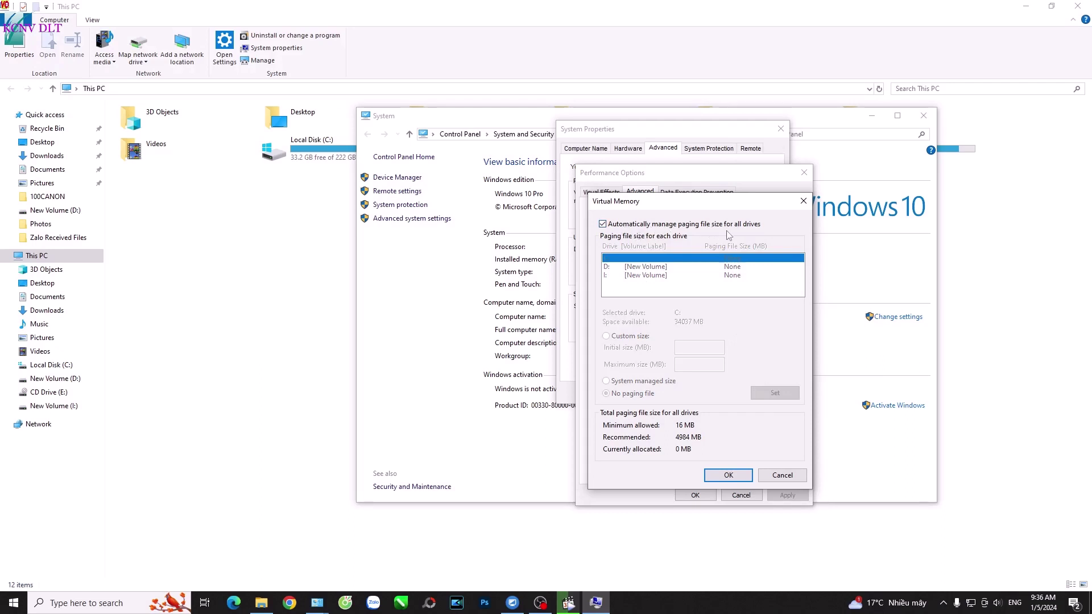
{"action": "left_click", "coordinate": [603, 224]}
{"action": "left_click", "coordinate": [605, 336]}
{"action": "left_click", "coordinate": [691, 348]}
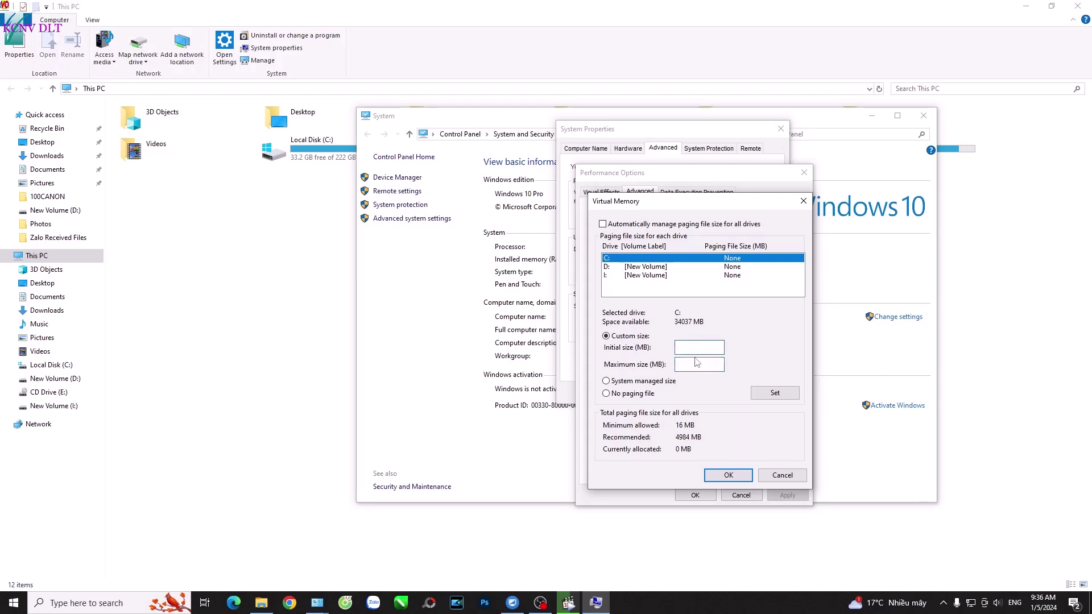
{"action": "left_click", "coordinate": [694, 365]}
{"action": "left_click", "coordinate": [694, 348]}
{"action": "left_click", "coordinate": [696, 362]}
{"action": "left_click", "coordinate": [688, 350]}
{"action": "left_click", "coordinate": [688, 365]}
Assign a system managed paging file size to drive C:
{"action": "left_click", "coordinate": [637, 383]}
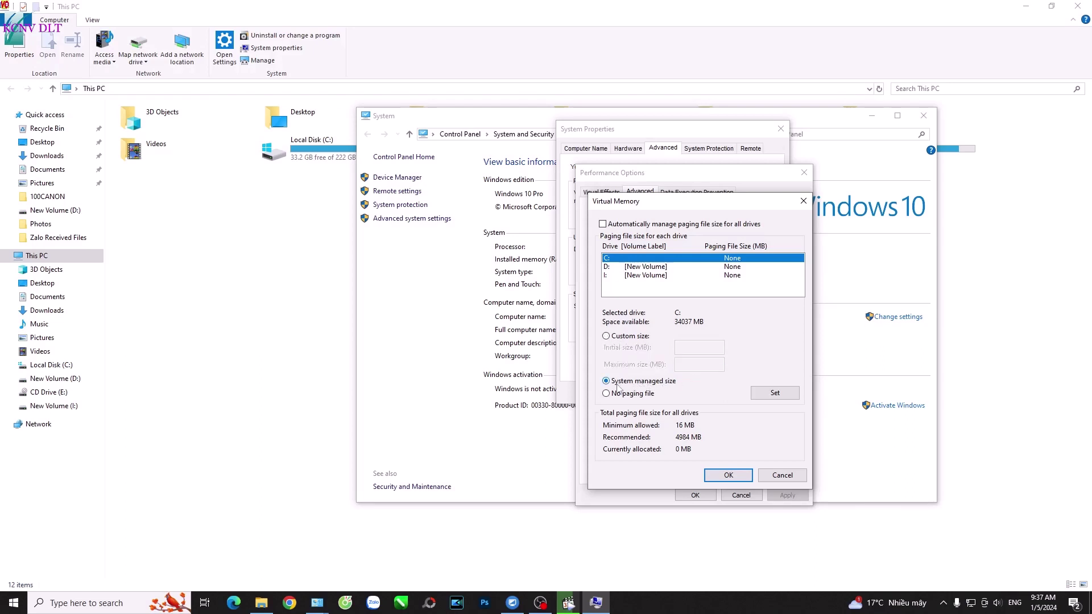
{"action": "left_click", "coordinate": [786, 395]}
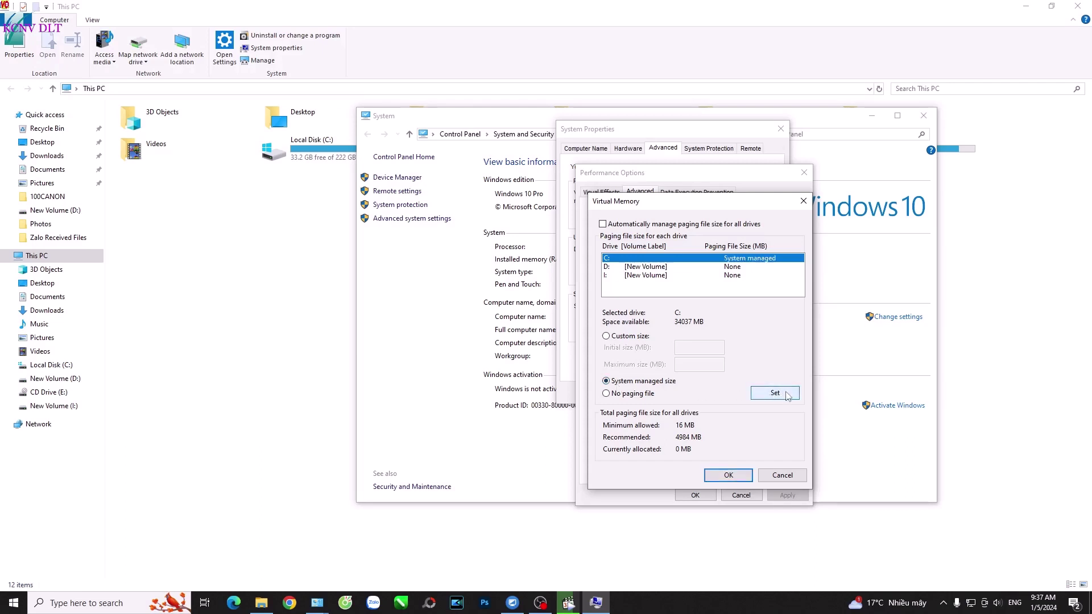
Set drive C: to no paging file and accept the confirmation
{"action": "left_click", "coordinate": [629, 398]}
{"action": "left_click", "coordinate": [775, 393]}
{"action": "left_click", "coordinate": [590, 348]}
{"action": "left_click_drag", "start_coordinate": [695, 202], "coordinate": [742, 212]}
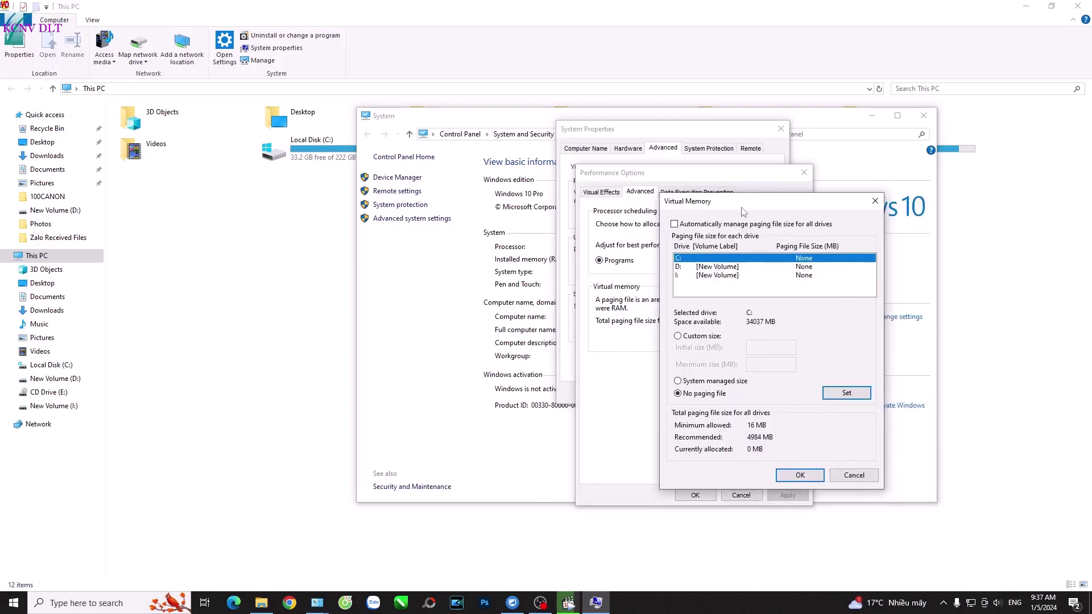
{"action": "left_click", "coordinate": [847, 393]}
{"action": "left_click", "coordinate": [575, 352]}
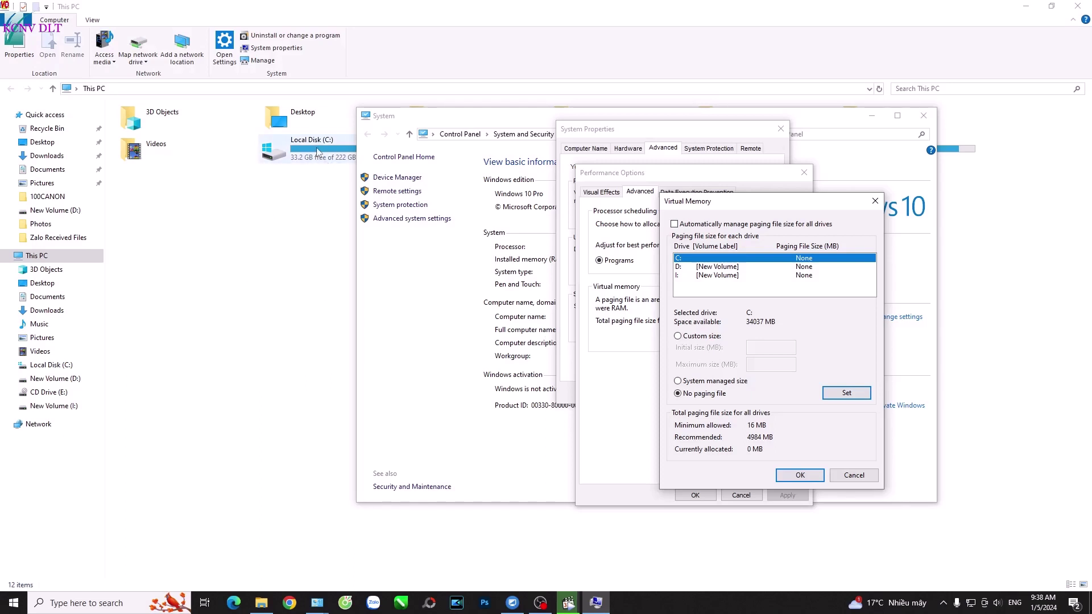
Switch automatic paging file management on and off, and choose a custom size for drive C: without entering values
{"action": "left_click", "coordinate": [704, 225]}
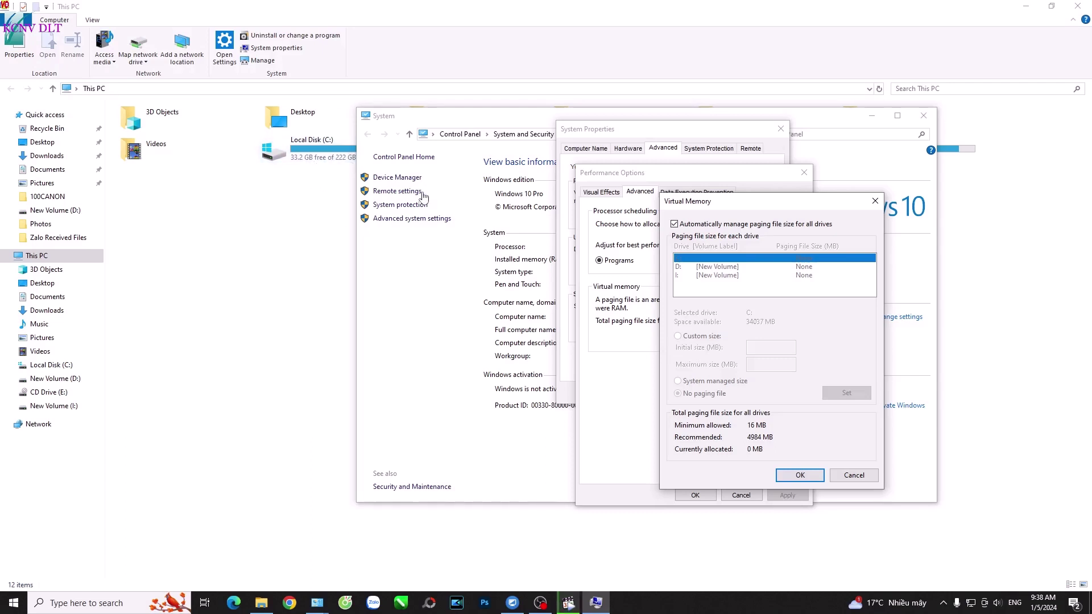
{"action": "left_click", "coordinate": [689, 229]}
{"action": "left_click", "coordinate": [698, 337]}
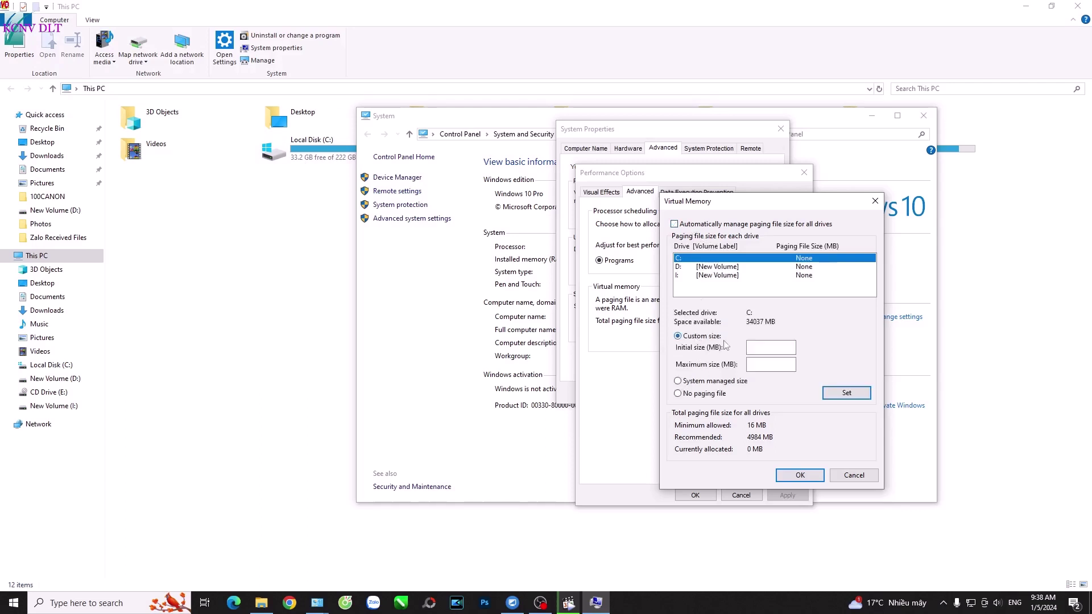
{"action": "left_click", "coordinate": [765, 347]}
{"action": "key", "text": "Tab"}
{"action": "left_click", "coordinate": [768, 352]}
Return drive C: to no paging file and apply the choice
{"action": "left_click", "coordinate": [699, 397]}
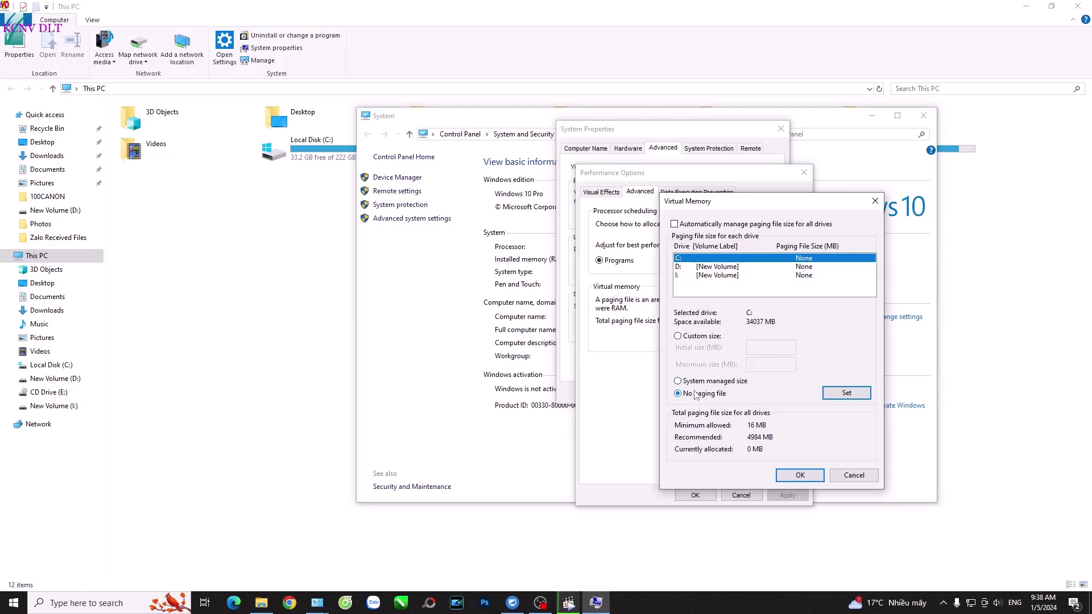
{"action": "left_click", "coordinate": [847, 392]}
{"action": "left_click", "coordinate": [594, 351]}
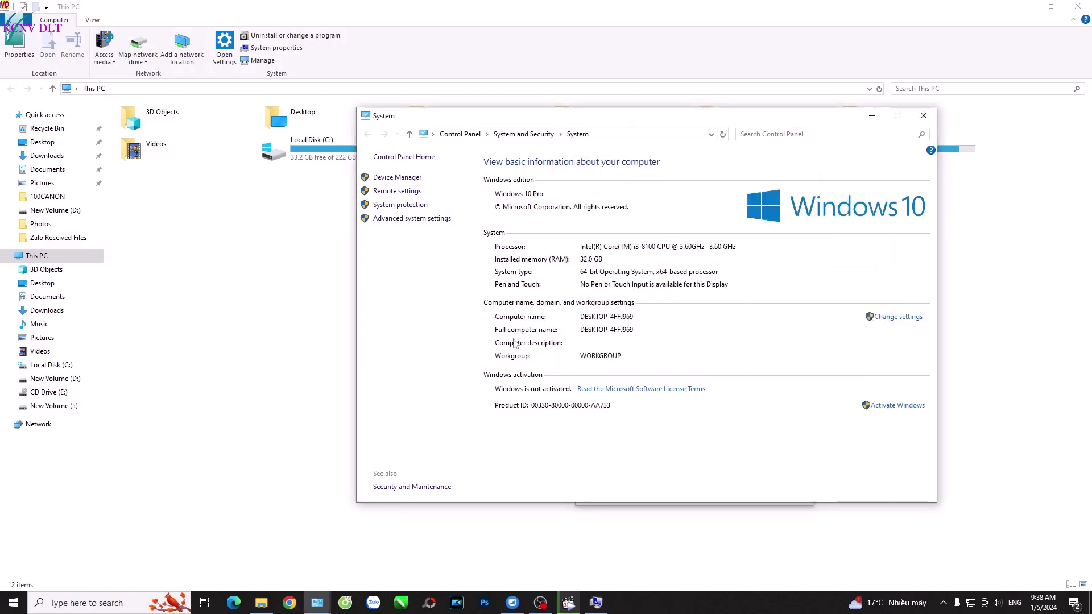
Arrange the System and Virtual Memory windows so the installed RAM is readable, and reapply no paging file for drive C:
{"action": "left_click_drag", "start_coordinate": [669, 122], "coordinate": [433, 195]}
{"action": "left_click_drag", "start_coordinate": [807, 183], "coordinate": [557, 184]}
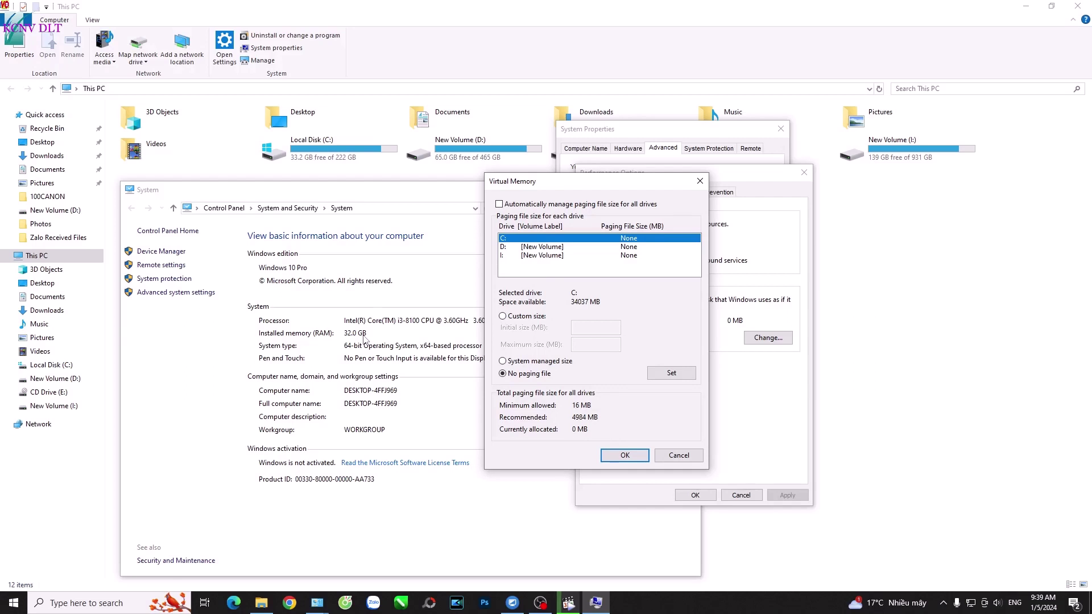
{"action": "left_click", "coordinate": [659, 372]}
{"action": "left_click", "coordinate": [593, 350]}
{"action": "left_click", "coordinate": [671, 373]}
{"action": "left_click", "coordinate": [598, 349]}
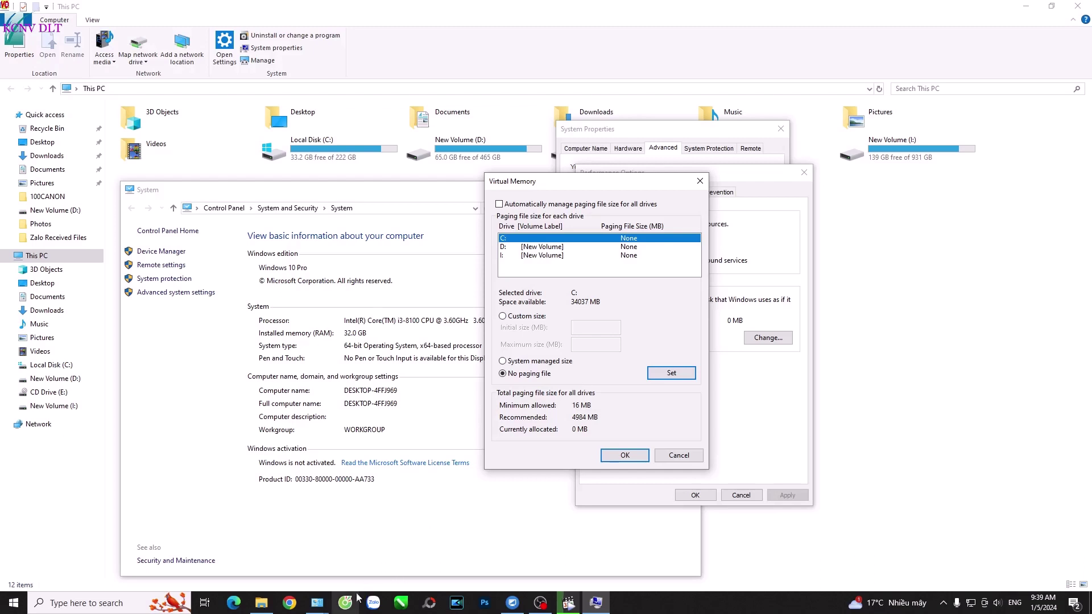
Launch several applications, including Chrome and Word, and close them again
{"action": "left_click", "coordinate": [289, 603]}
{"action": "key", "text": "super"}
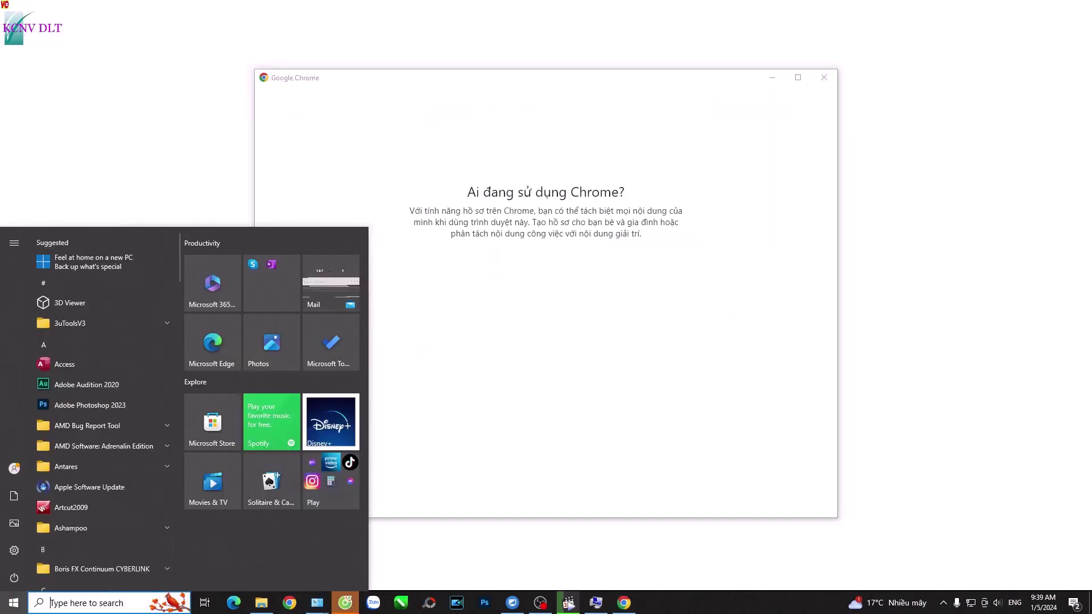
{"action": "key", "text": "Escape"}
{"action": "left_click", "coordinate": [85, 603]}
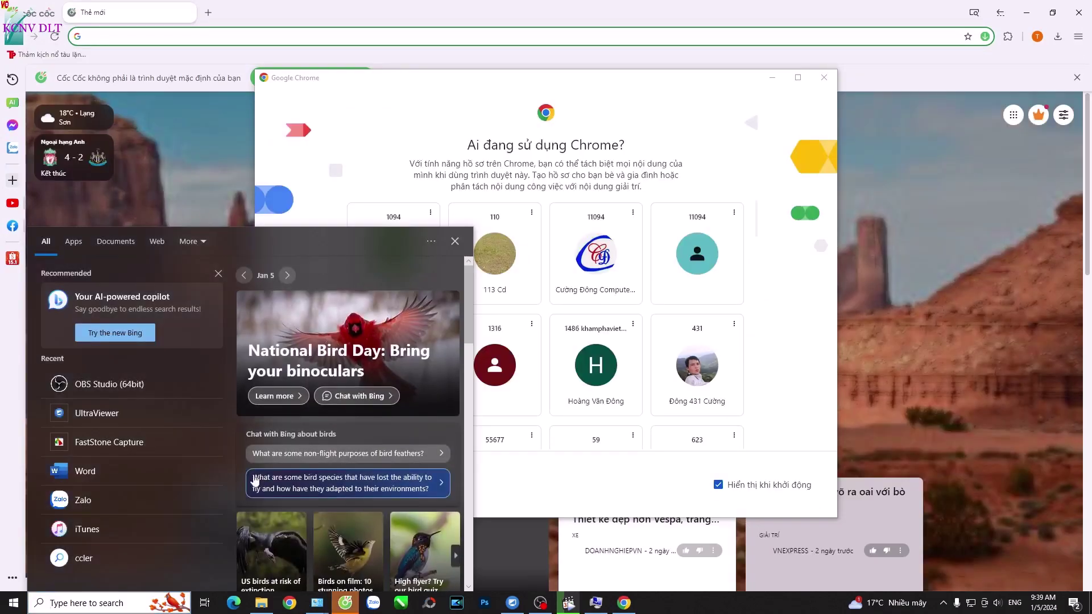
{"action": "left_click", "coordinate": [823, 78]}
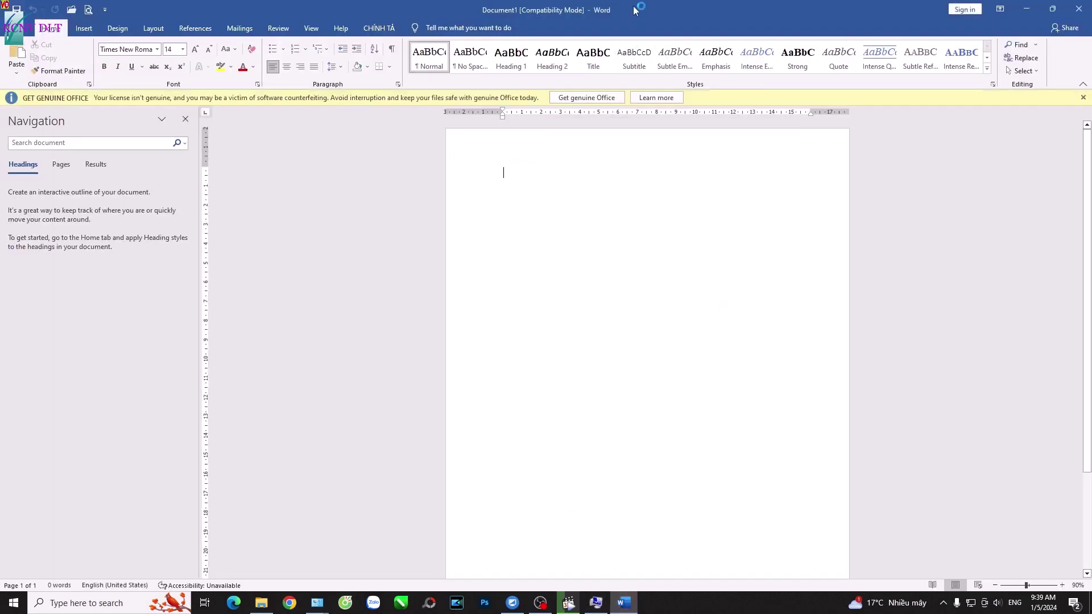
{"action": "left_click", "coordinate": [1078, 9]}
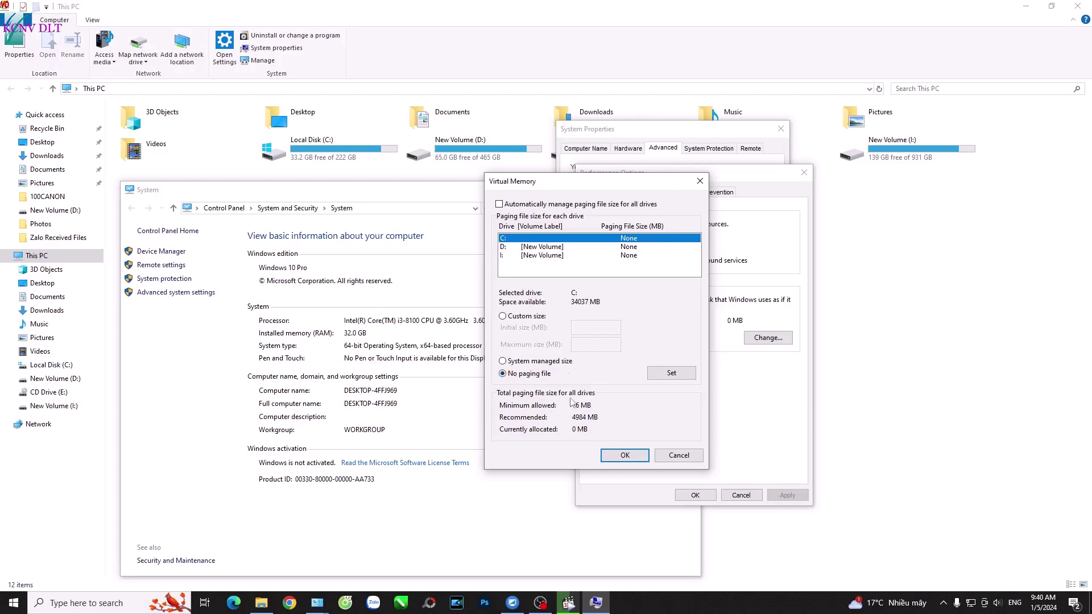
Accept the virtual memory, performance and system properties settings, and close the System window
{"action": "left_click_drag", "start_coordinate": [546, 181], "coordinate": [637, 179]}
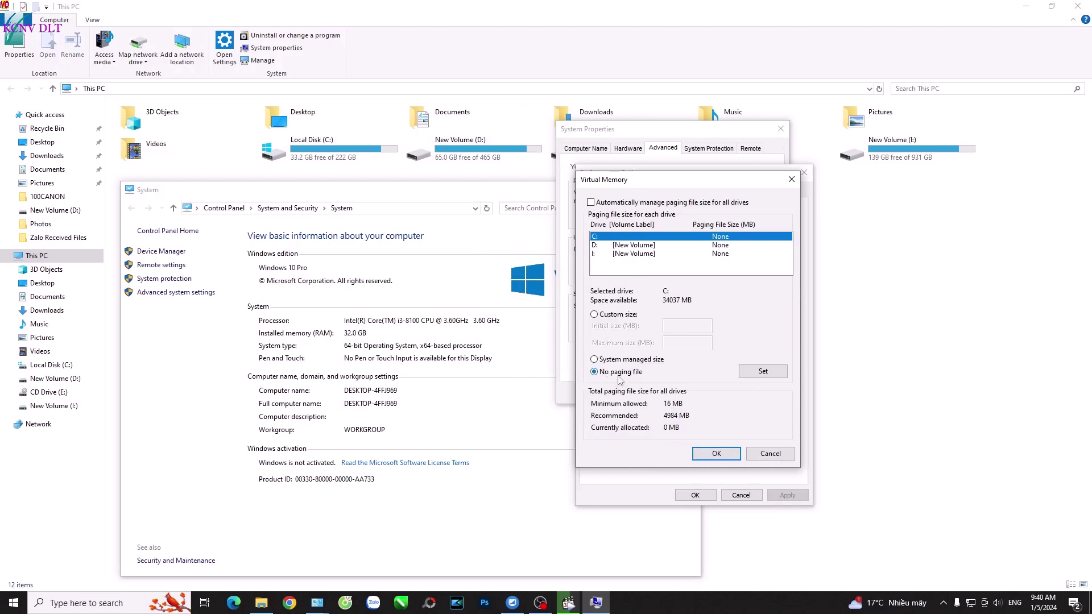
{"action": "left_click", "coordinate": [716, 454]}
{"action": "left_click", "coordinate": [626, 342]}
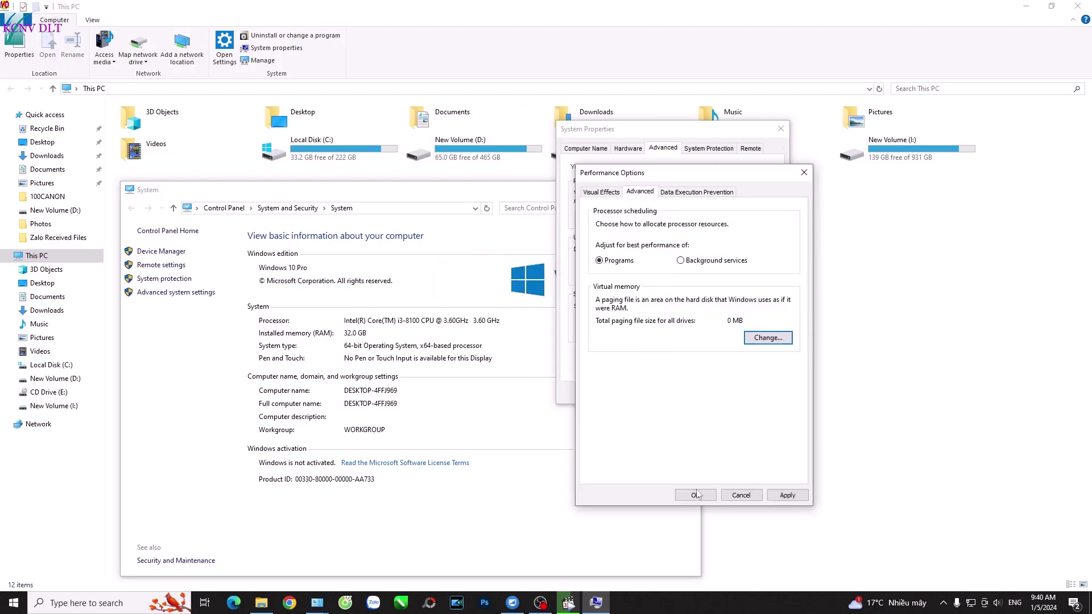
{"action": "left_click", "coordinate": [695, 495]}
{"action": "left_click", "coordinate": [672, 393]}
{"action": "left_click", "coordinate": [600, 334]}
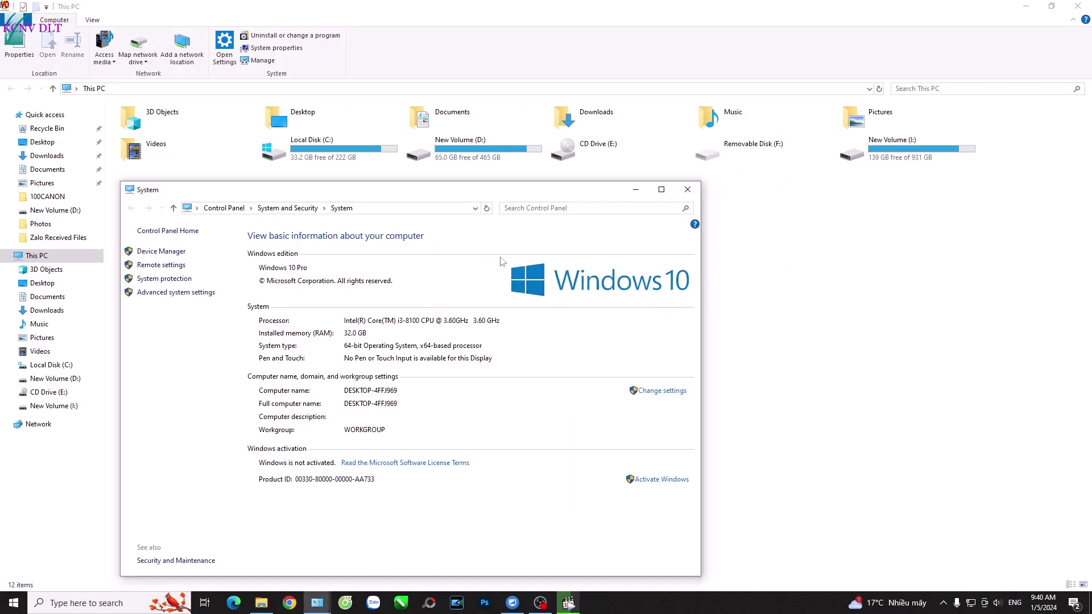
{"action": "left_click_drag", "start_coordinate": [495, 192], "coordinate": [617, 192]}
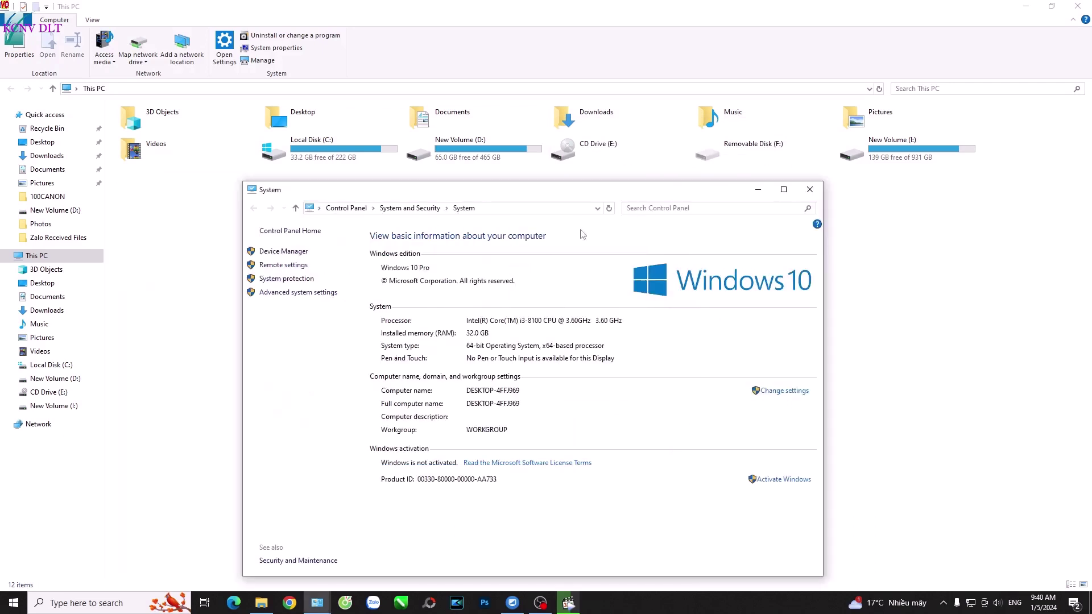
{"action": "left_click", "coordinate": [810, 191]}
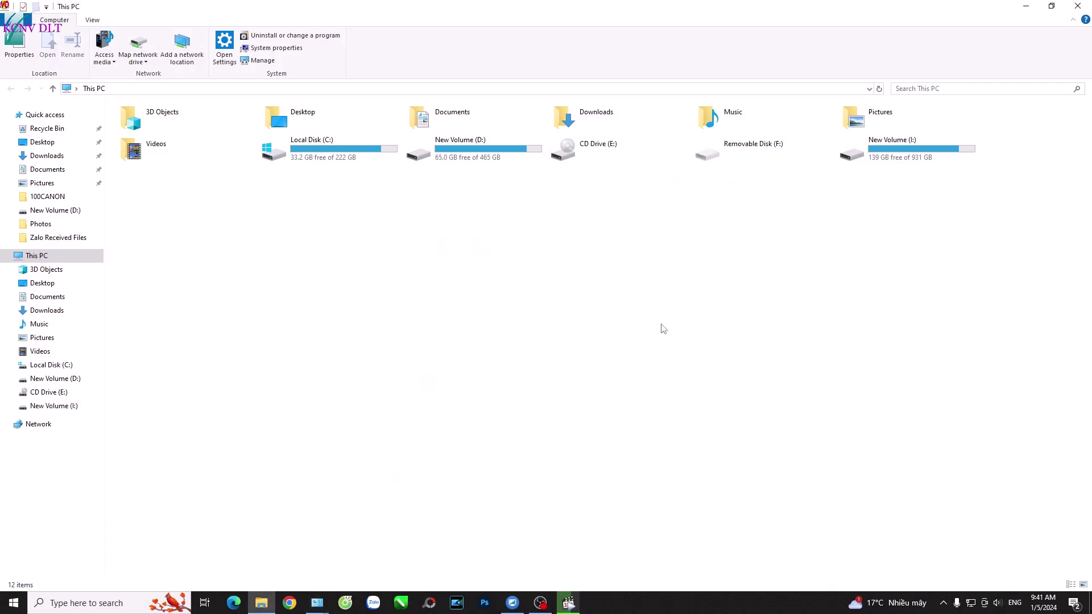
Open the prefetch folder through the Run dialog, delete all the files in it and close the folder window
{"action": "key", "text": "super+r"}
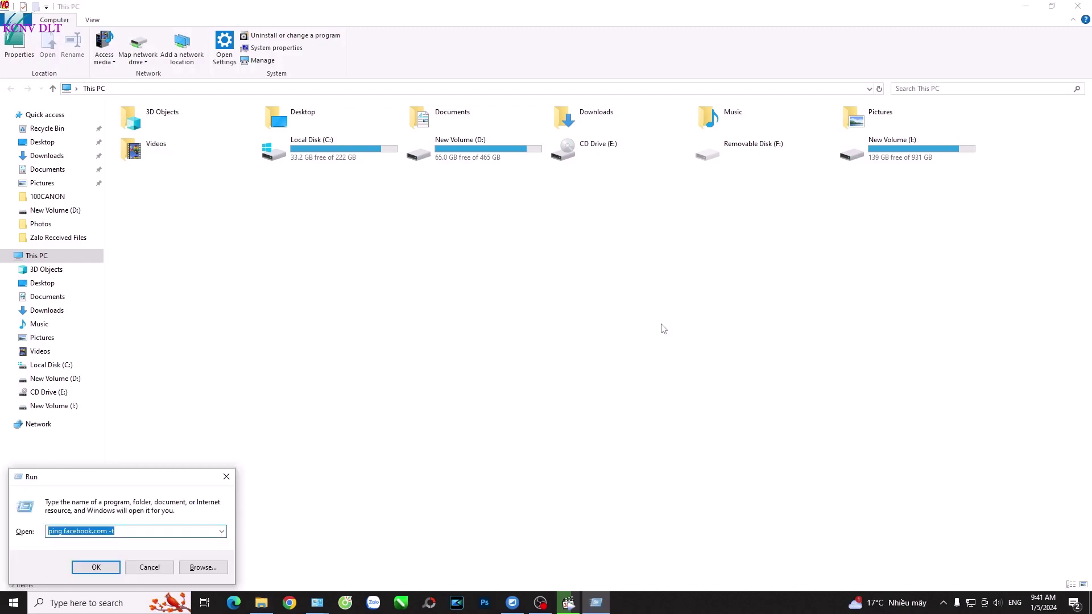
{"action": "type", "text": "prefetch"}
{"action": "key", "text": "Return"}
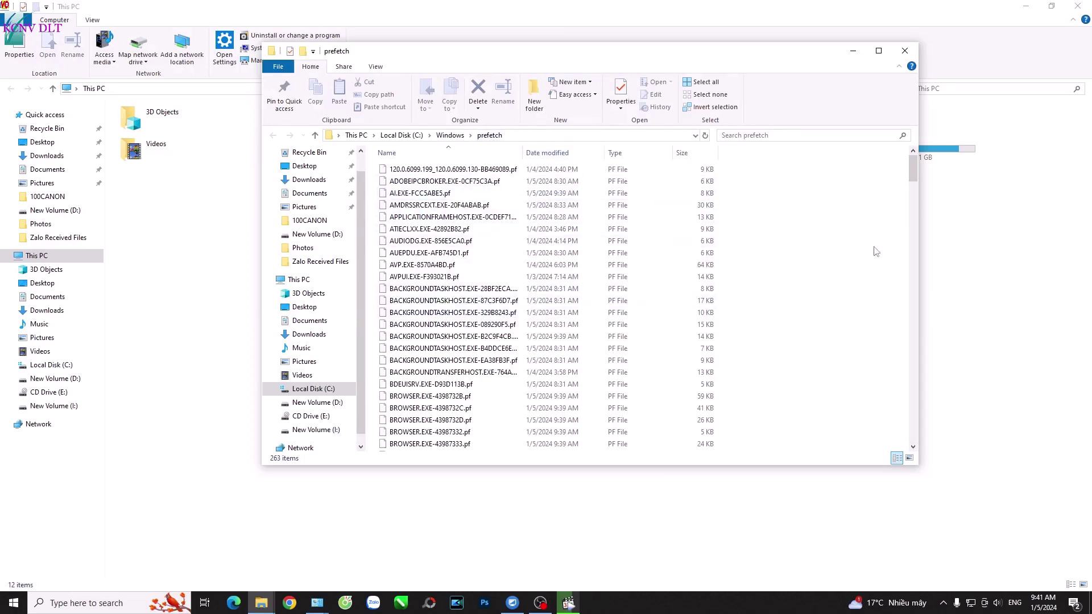
{"action": "left_click_drag", "start_coordinate": [912, 170], "coordinate": [898, 440]}
{"action": "key", "text": "ctrl+a"}
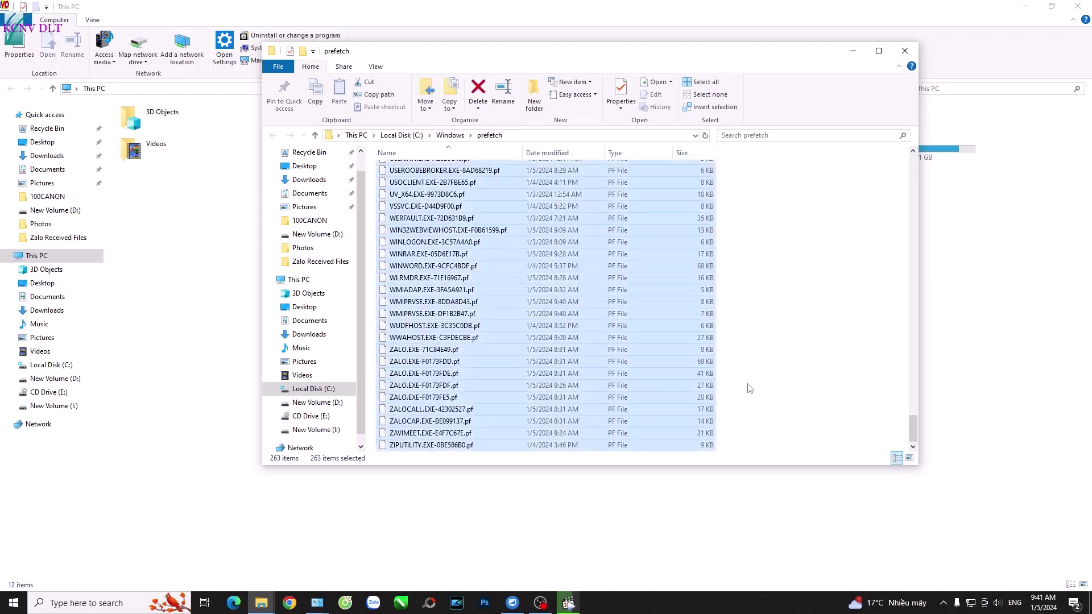
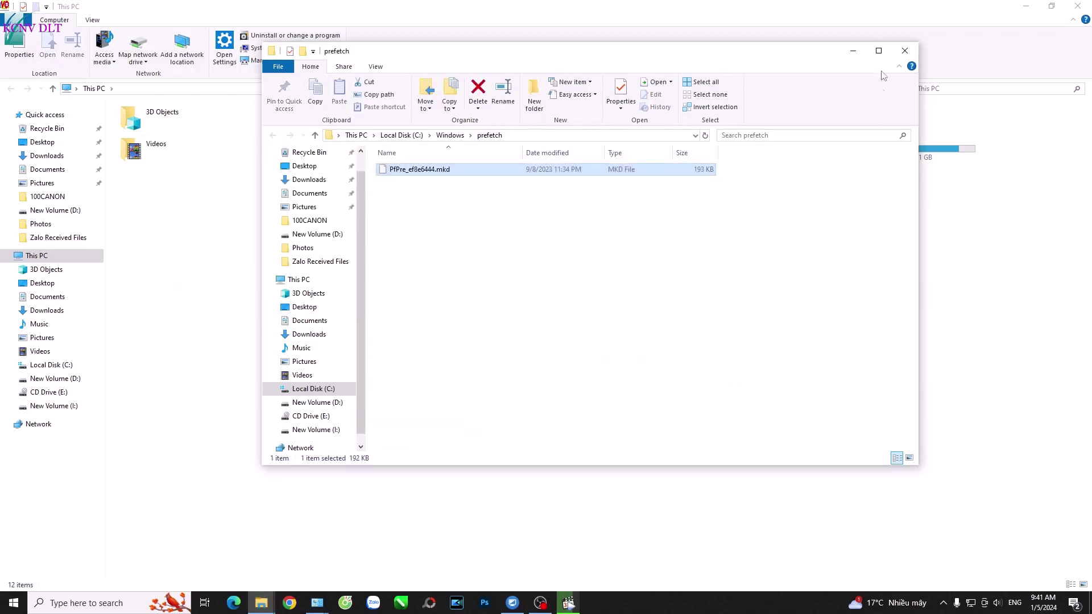
{"action": "left_click", "coordinate": [904, 52]}
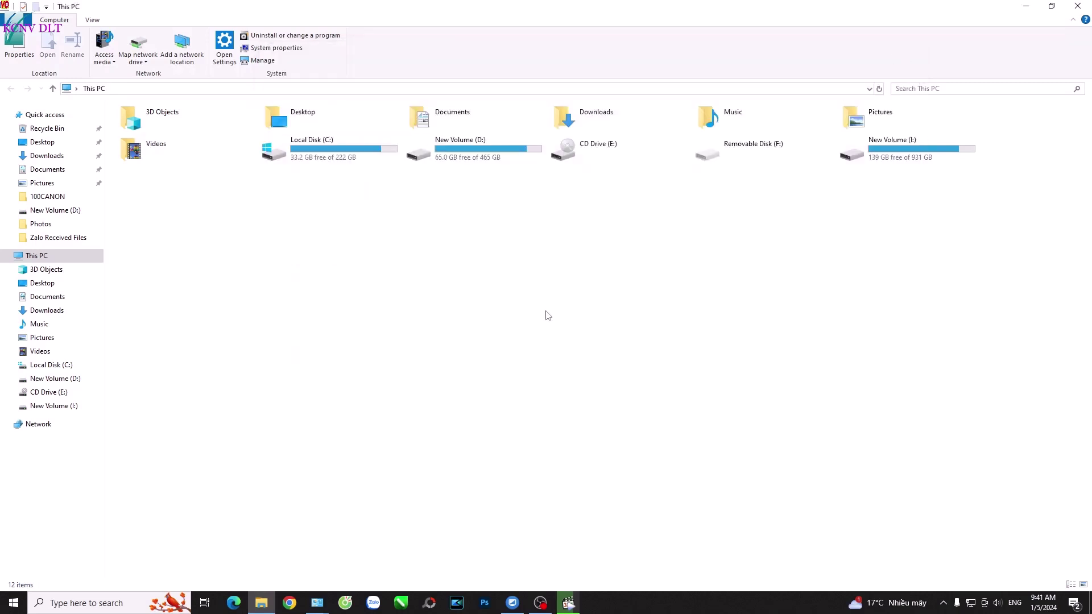
Open the %temp% folder through Run, delete all its contents while skipping items in use, and return to This PC
{"action": "key", "text": "super+r"}
{"action": "type", "text": "%temp%"}
{"action": "key", "text": "Return"}
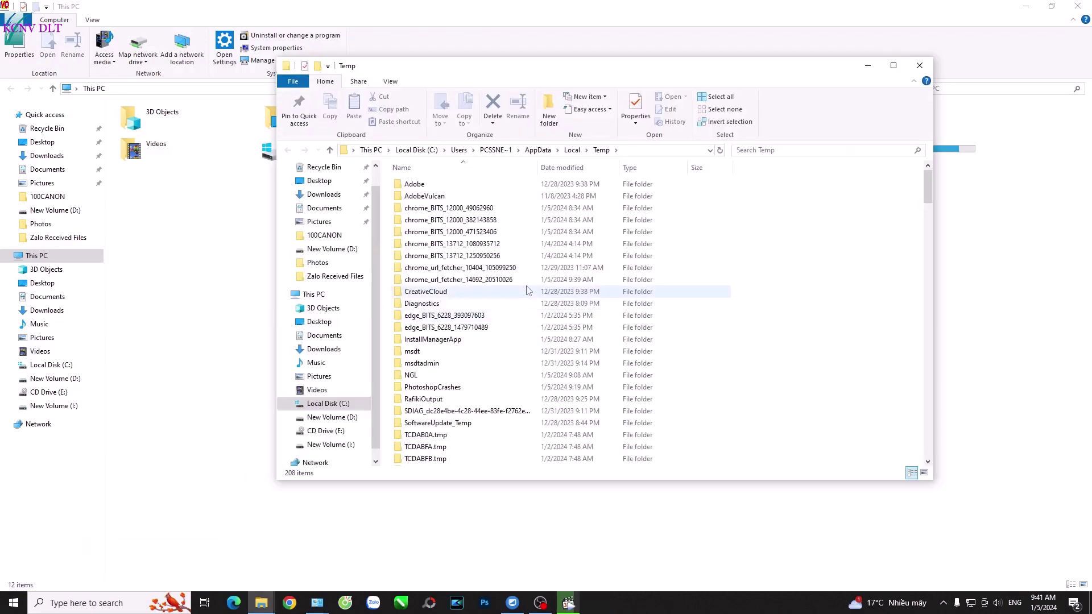
{"action": "left_click_drag", "start_coordinate": [928, 188], "coordinate": [909, 285]}
{"action": "key", "text": "ctrl+a"}
{"action": "key", "text": "Delete"}
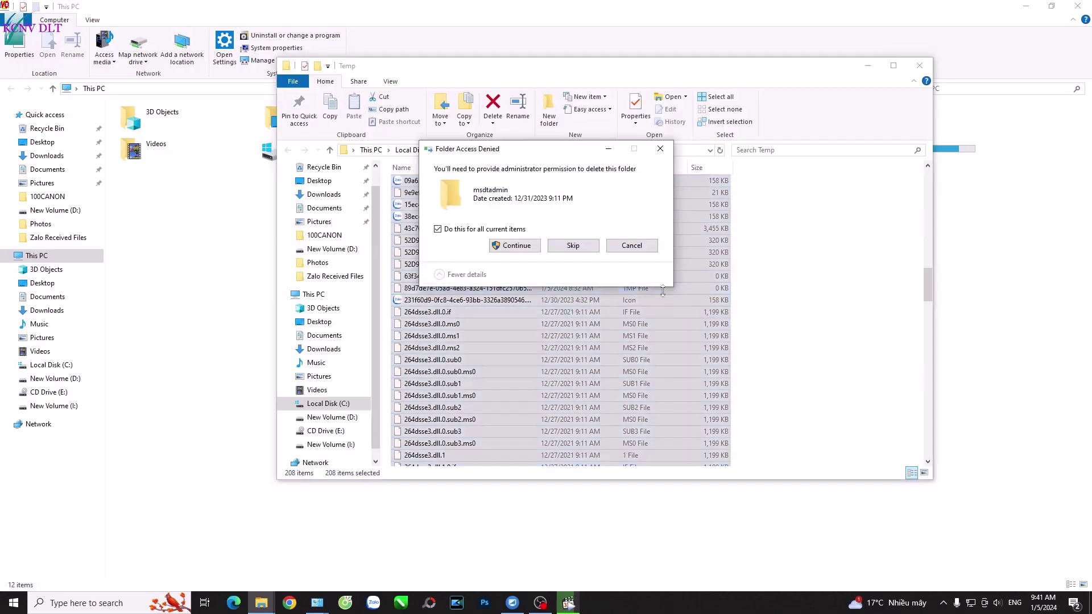
{"action": "left_click", "coordinate": [514, 246]}
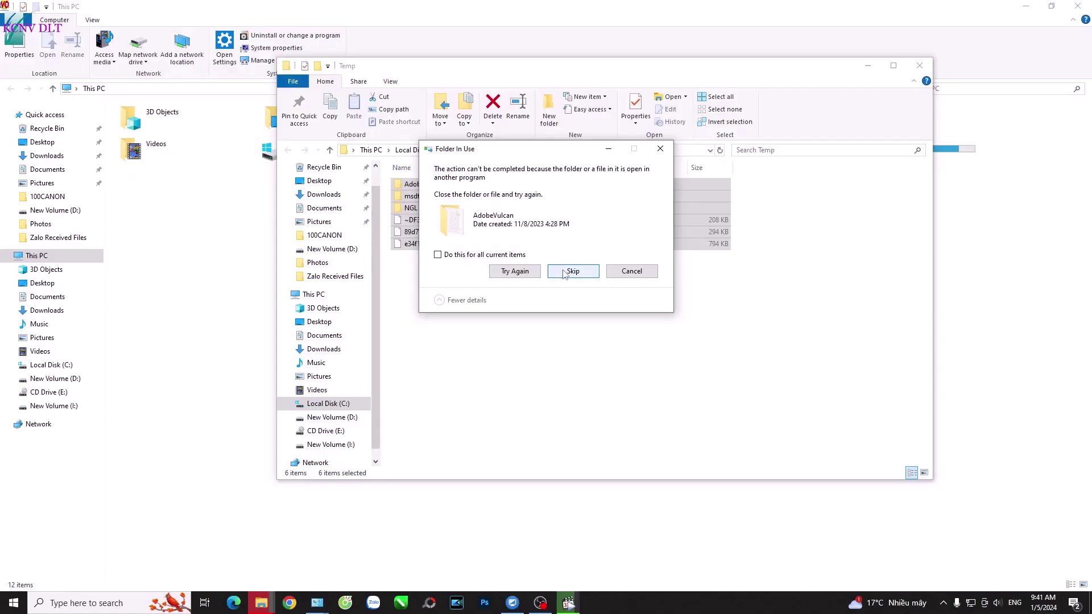
{"action": "left_click", "coordinate": [566, 272]}
{"action": "left_click", "coordinate": [567, 272]}
{"action": "left_click", "coordinate": [314, 294]}
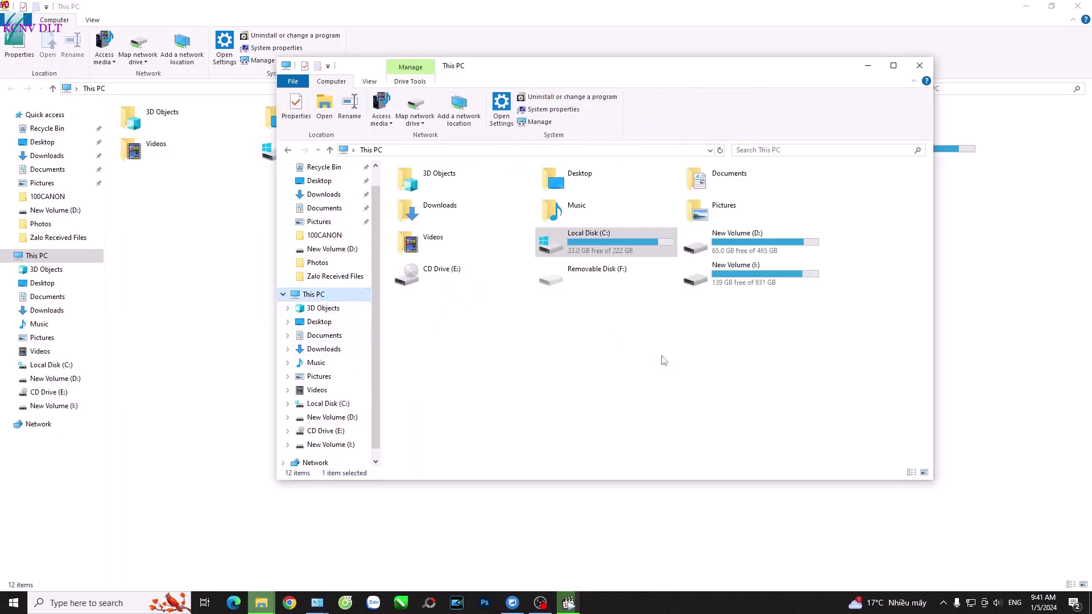
{"action": "right_click", "coordinate": [632, 357]}
{"action": "right_click", "coordinate": [578, 340]}
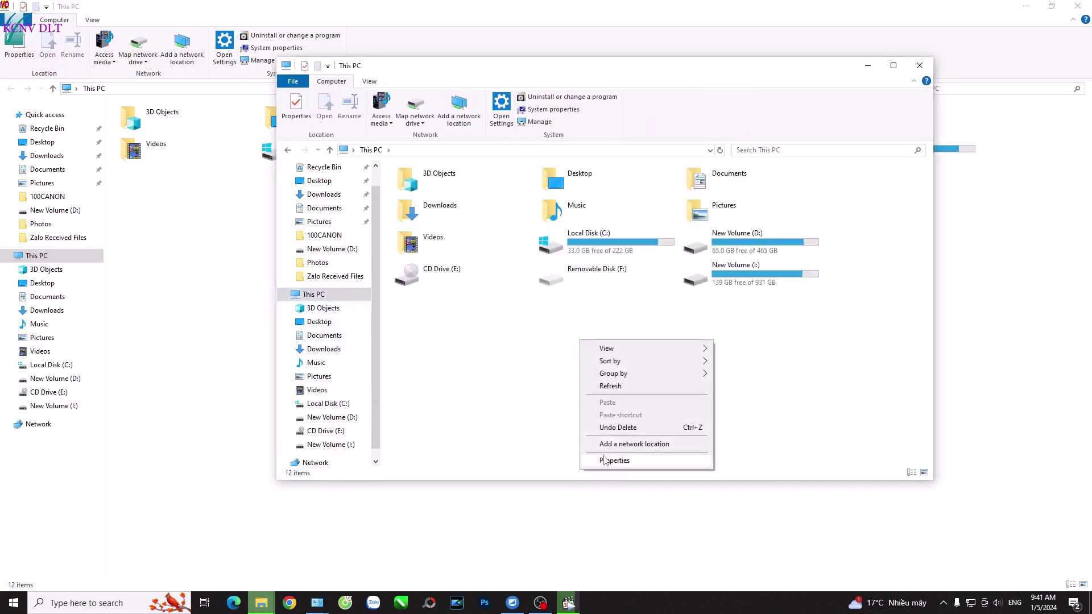
{"action": "left_click", "coordinate": [565, 344]}
{"action": "right_click", "coordinate": [567, 345]}
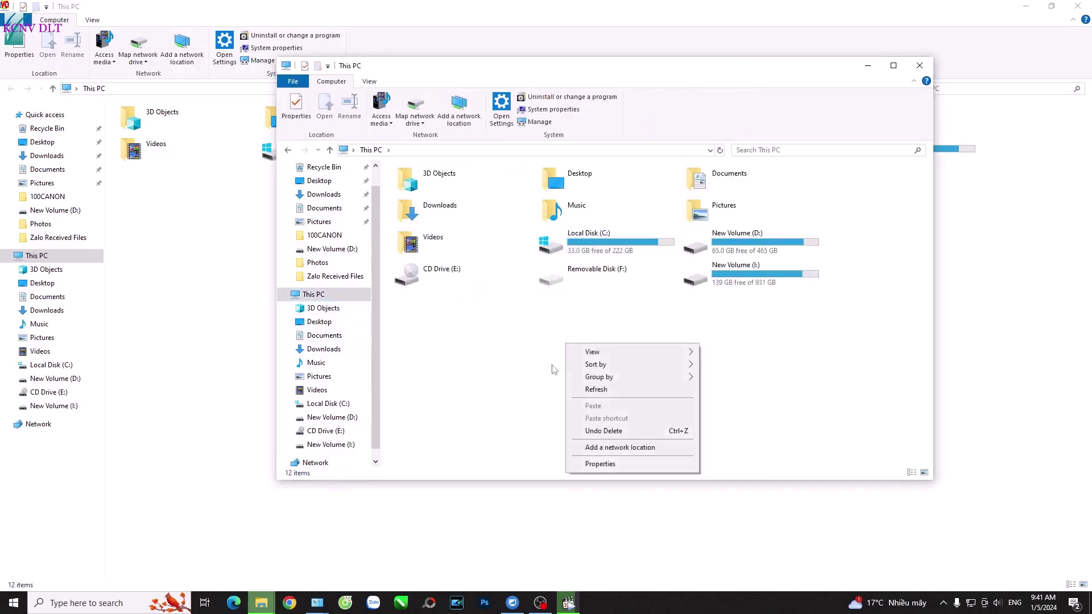
{"action": "left_click", "coordinate": [600, 464]}
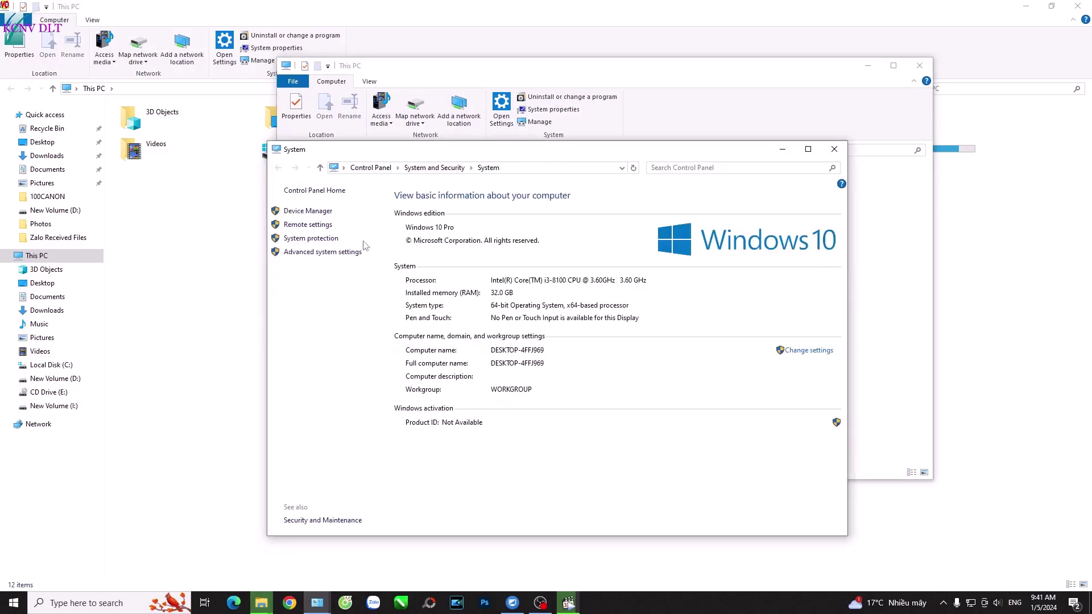
{"action": "left_click", "coordinate": [834, 149]}
Open the properties of Local Disk (C:) and start Disk Cleanup for the drive
{"action": "left_click", "coordinate": [594, 240]}
{"action": "right_click", "coordinate": [591, 241]}
{"action": "left_click", "coordinate": [621, 495]}
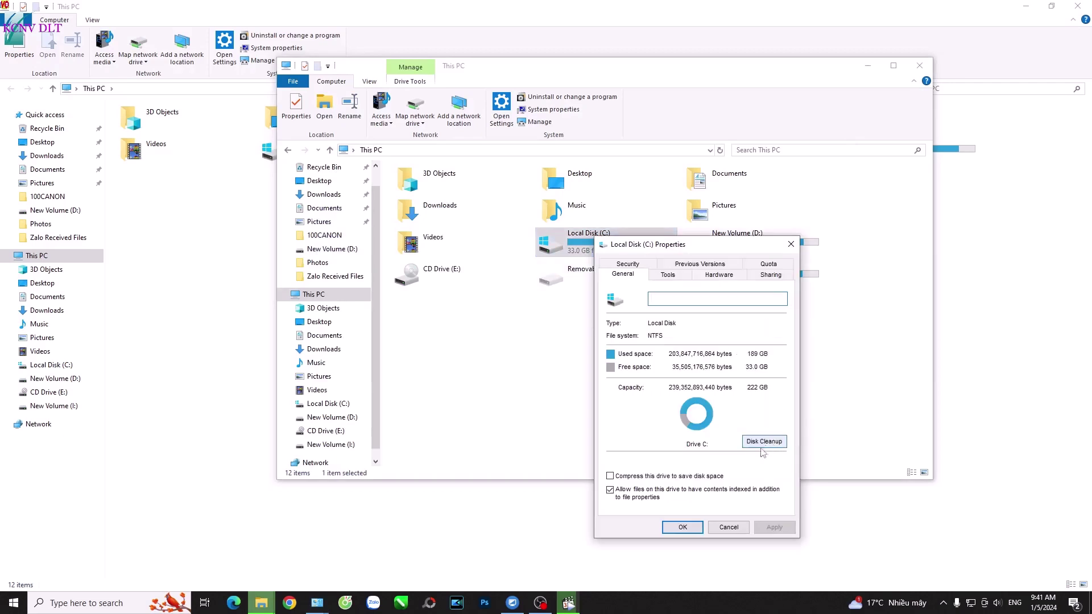
{"action": "left_click", "coordinate": [765, 442]}
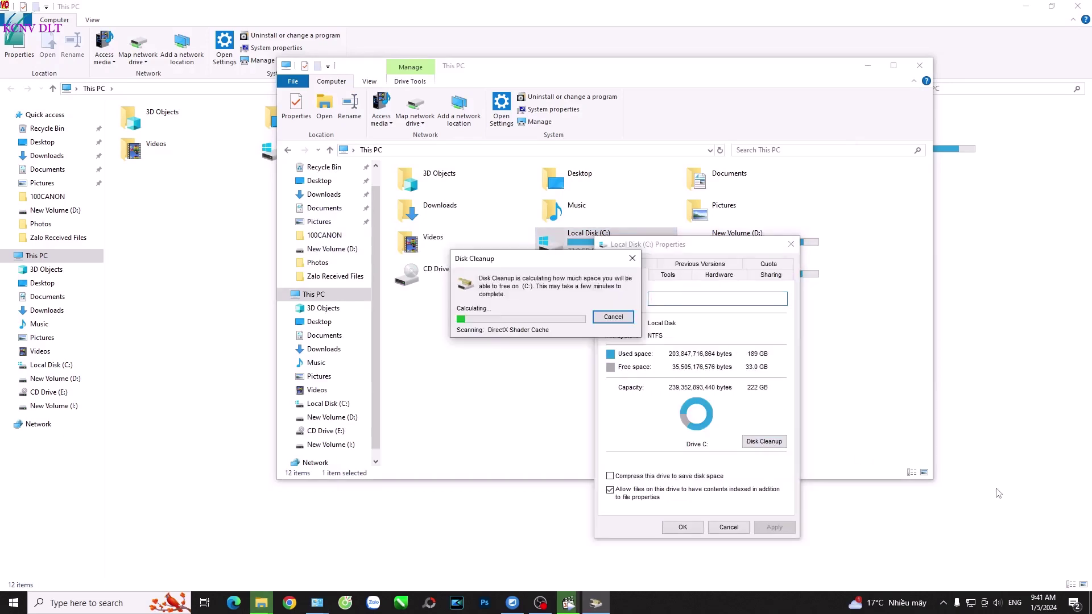
Include all listed file categories, such as DirectX Shader Cache, Recycle Bin and Temporary files, and run the cleanup of drive C:
{"action": "left_click_drag", "start_coordinate": [196, 107], "coordinate": [510, 114]}
{"action": "left_click", "coordinate": [426, 200]}
{"action": "left_click", "coordinate": [427, 211]}
{"action": "scroll", "coordinate": [430, 227], "scroll_direction": "down", "scroll_amount": 2}
{"action": "left_click", "coordinate": [427, 211]}
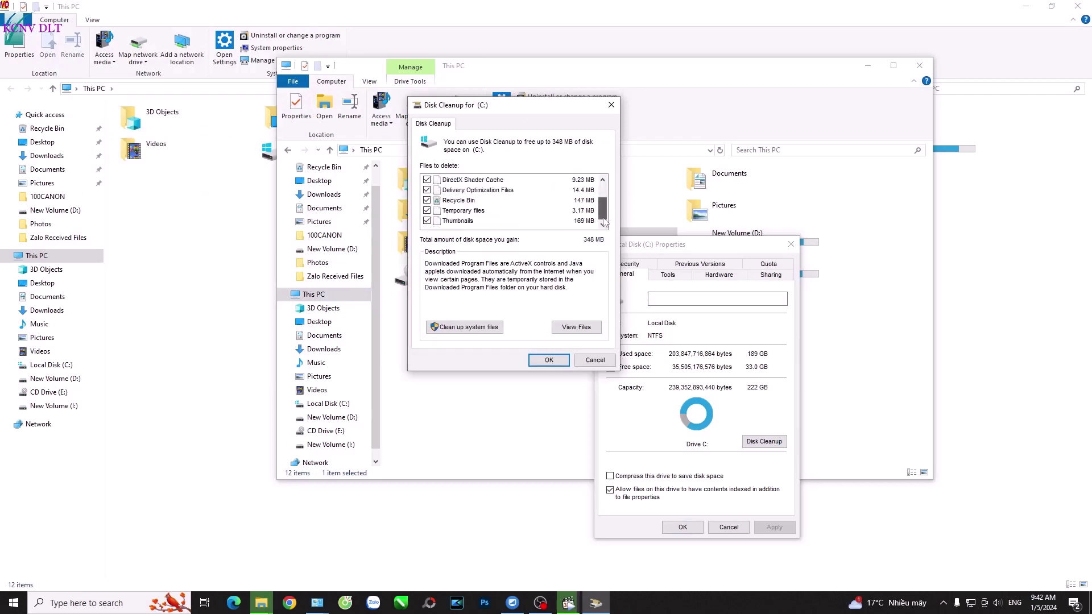
{"action": "left_click", "coordinate": [602, 185]}
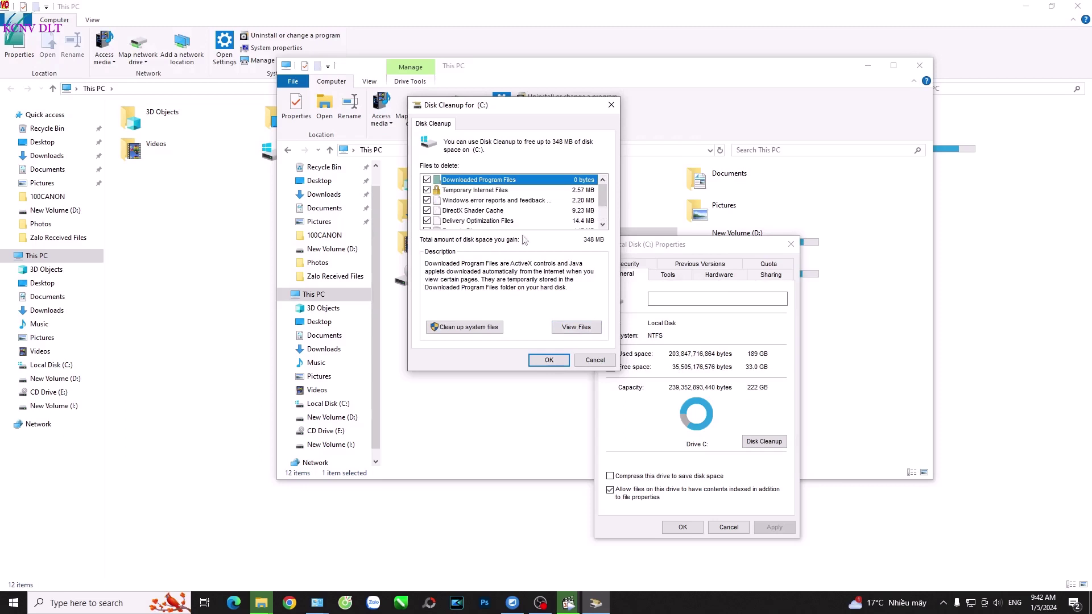
{"action": "left_click", "coordinate": [548, 360]}
{"action": "left_click", "coordinate": [563, 312]}
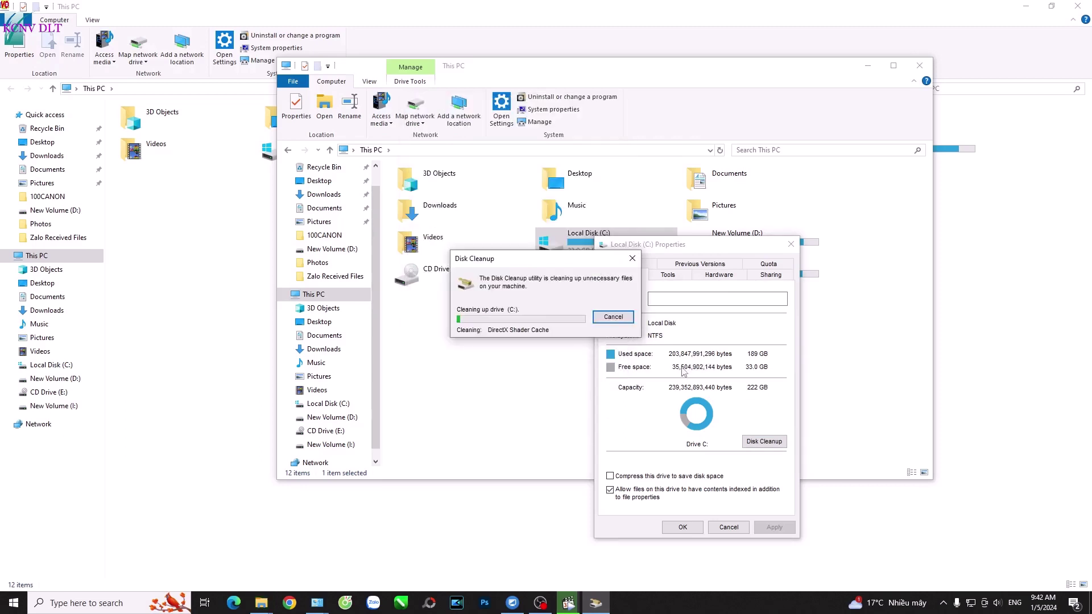
{"action": "left_click_drag", "start_coordinate": [530, 263], "coordinate": [489, 334]}
{"action": "left_click", "coordinate": [531, 341]}
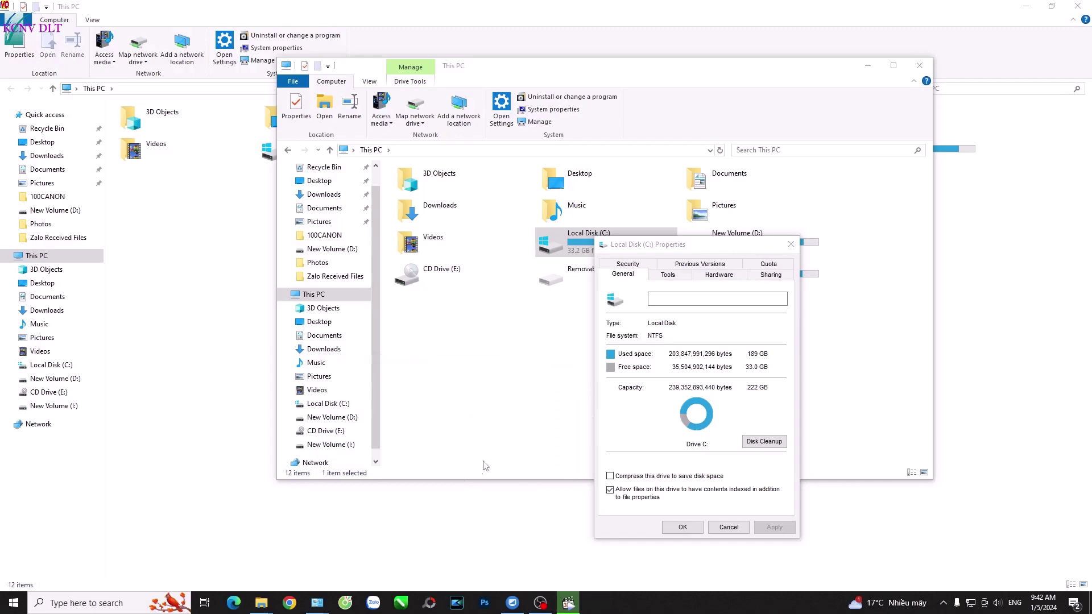
Start Disk Cleanup for drive C: again and rescan it with system files included
{"action": "left_click", "coordinate": [765, 442]}
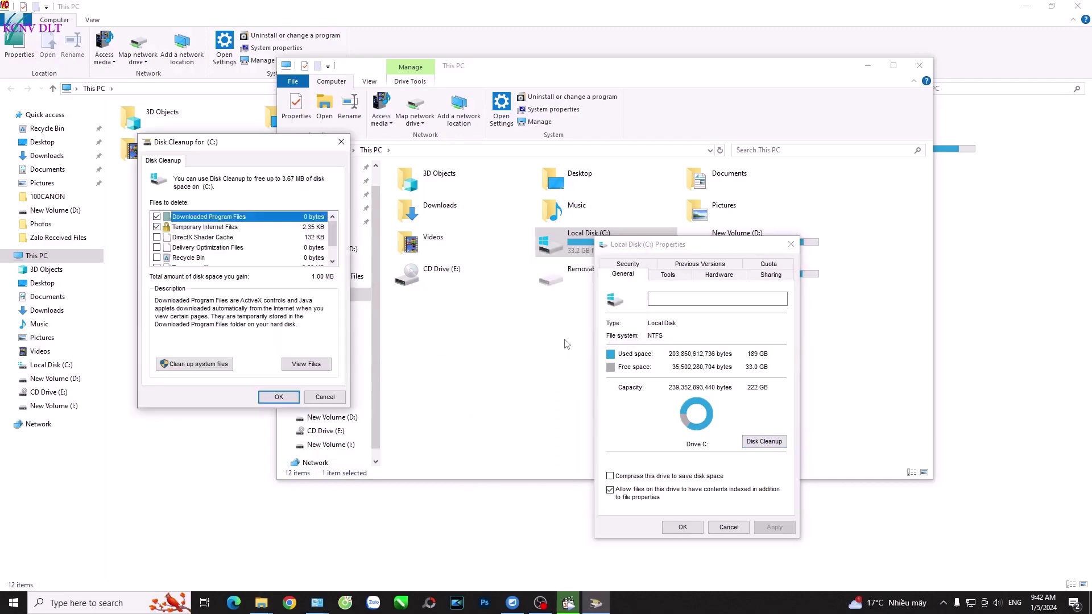
{"action": "left_click", "coordinate": [194, 364]}
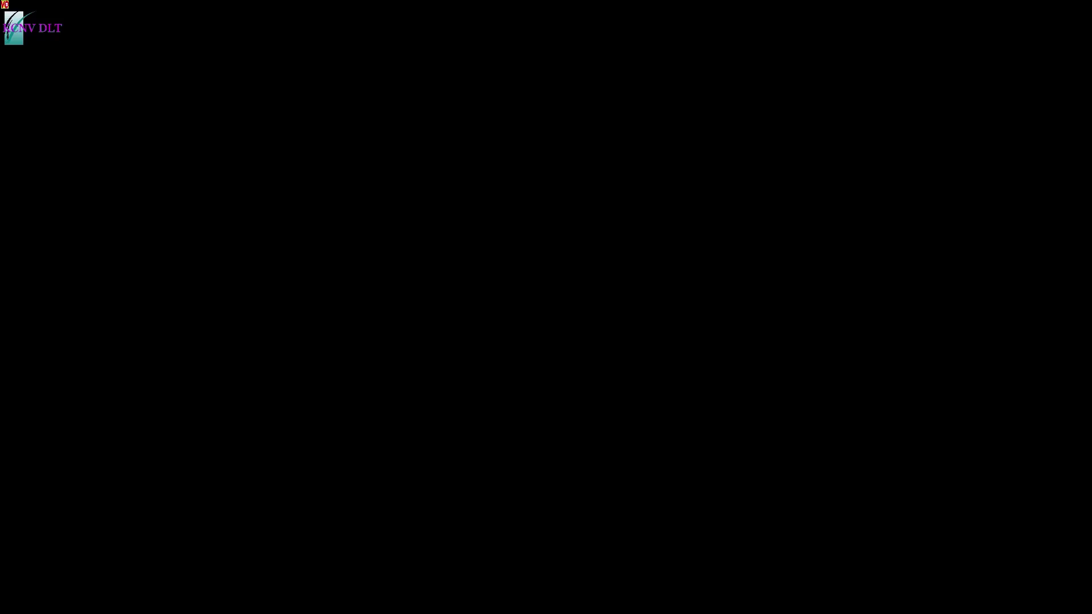
{"action": "left_click", "coordinate": [499, 251]}
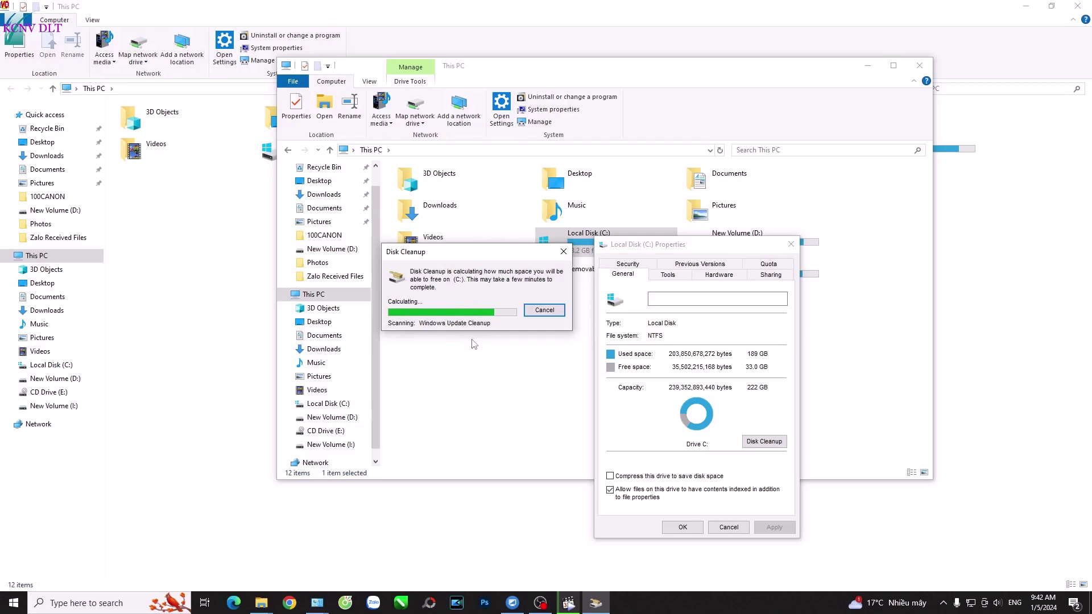
{"action": "mouse_move", "coordinate": [485, 294]}
{"action": "left_mouse_down"}
{"action": "mouse_move", "coordinate": [502, 295]}
{"action": "mouse_move", "coordinate": [489, 284]}
{"action": "left_mouse_up"}
{"action": "left_click", "coordinate": [135, 61]}
{"action": "left_click_drag", "start_coordinate": [151, 59], "coordinate": [498, 201]}
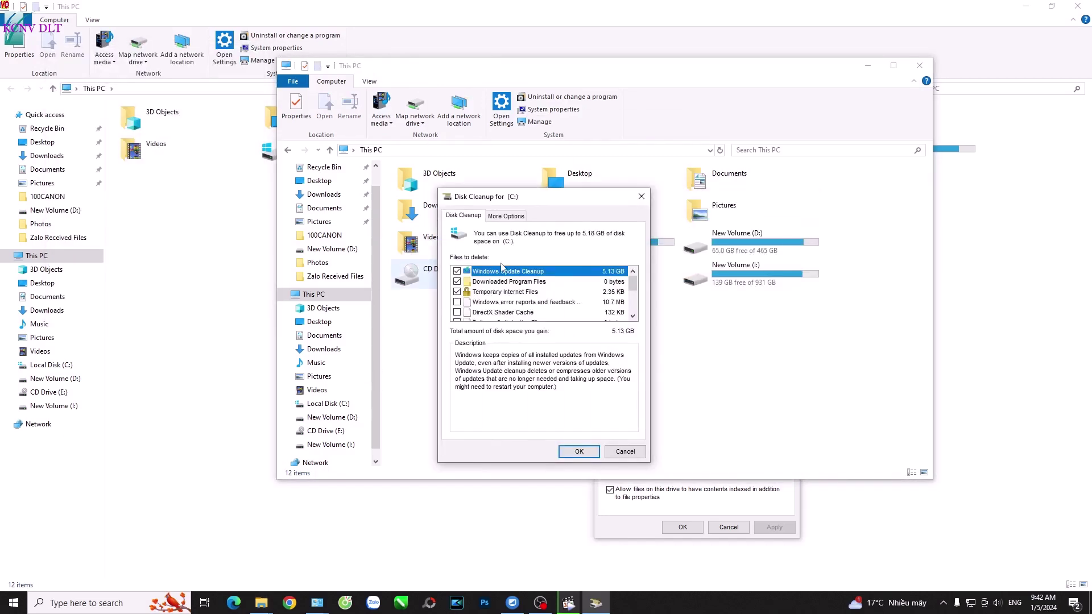
Include Windows Update Cleanup, Recycle Bin, Temporary files and Temporary Windows installation files in the cleanup and confirm the deletion
{"action": "scroll", "coordinate": [633, 287], "scroll_direction": "down", "scroll_amount": 1}
{"action": "scroll", "coordinate": [632, 288], "scroll_direction": "up", "scroll_amount": 1}
{"action": "left_click_drag", "start_coordinate": [635, 285], "coordinate": [634, 321]}
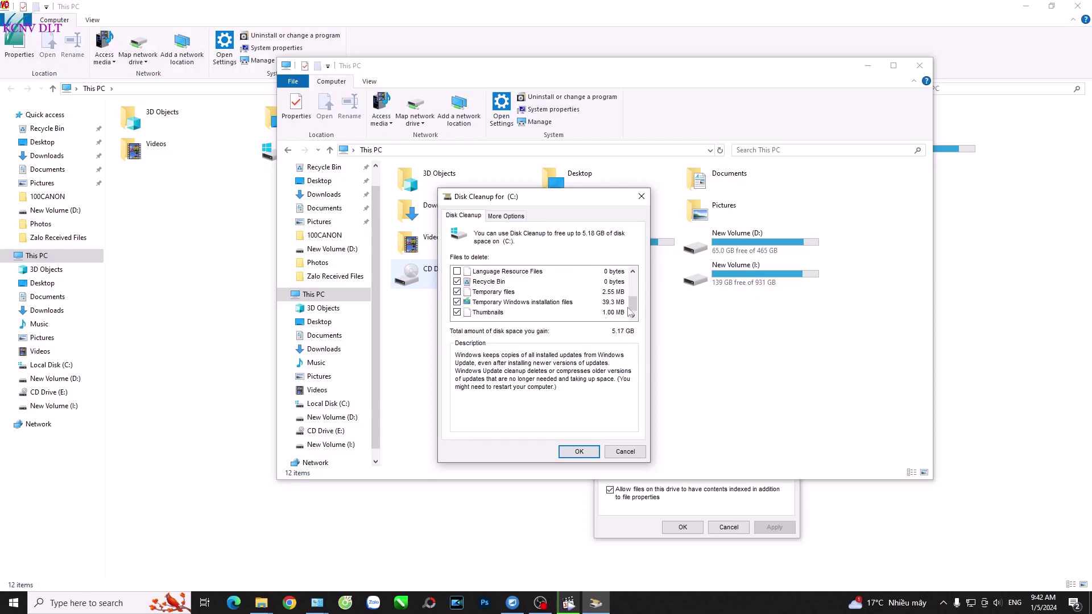
{"action": "scroll", "coordinate": [630, 312], "scroll_direction": "up", "scroll_amount": 4}
{"action": "left_click", "coordinate": [579, 452]}
{"action": "key", "text": "Escape"}
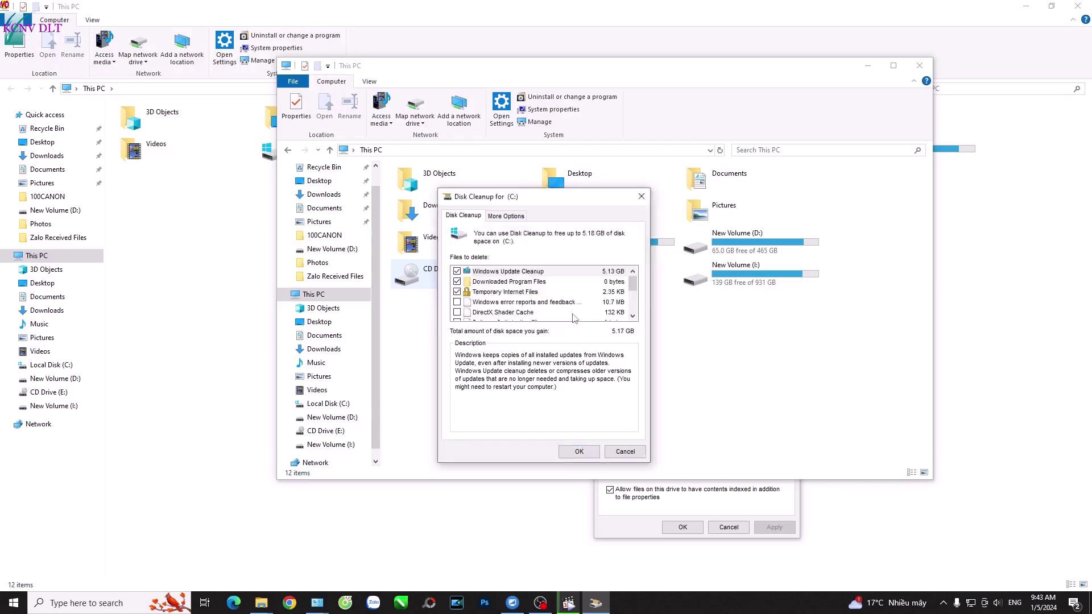
{"action": "left_click_drag", "start_coordinate": [530, 257], "coordinate": [455, 285]}
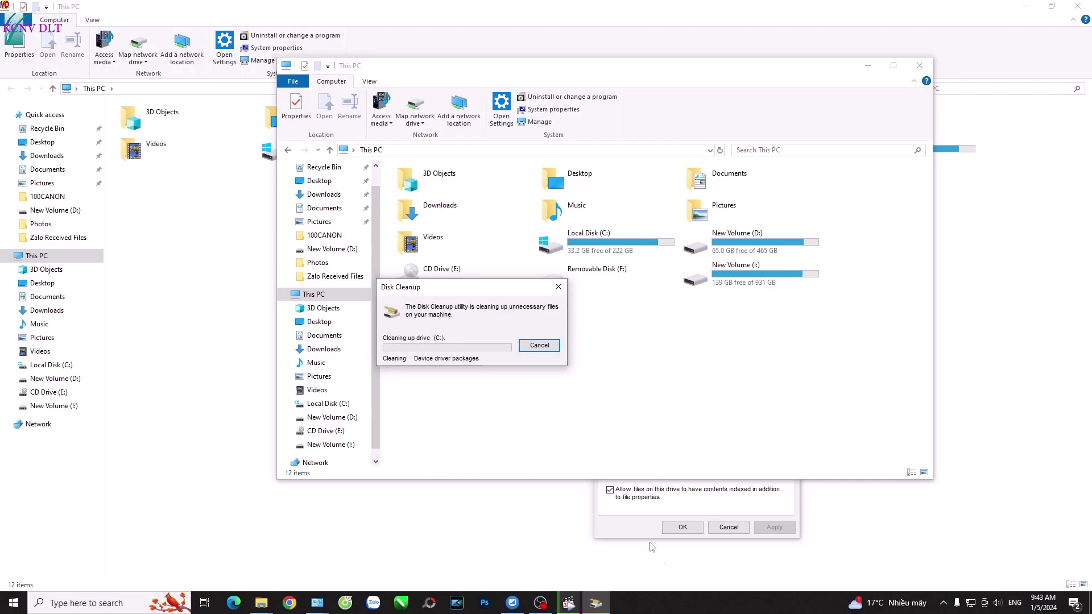
Rearrange the Disk Cleanup and Local Disk (C:) Properties windows and open Optimize Drives from the drive's tools
{"action": "left_click", "coordinate": [648, 533]}
{"action": "left_click_drag", "start_coordinate": [693, 246], "coordinate": [755, 244]}
{"action": "left_click_drag", "start_coordinate": [432, 288], "coordinate": [369, 307]}
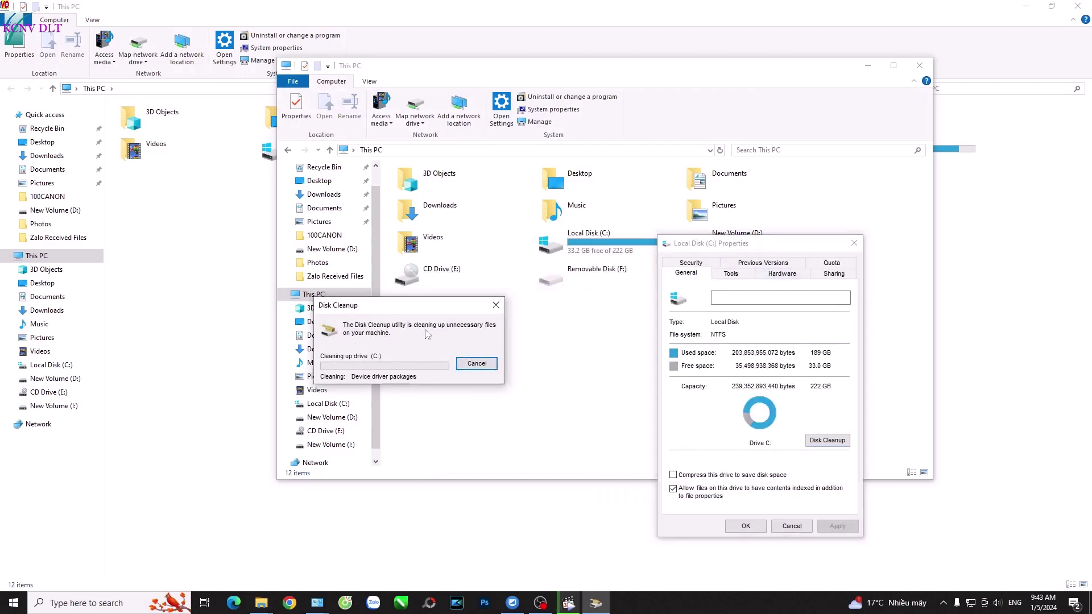
{"action": "left_click", "coordinate": [730, 274]}
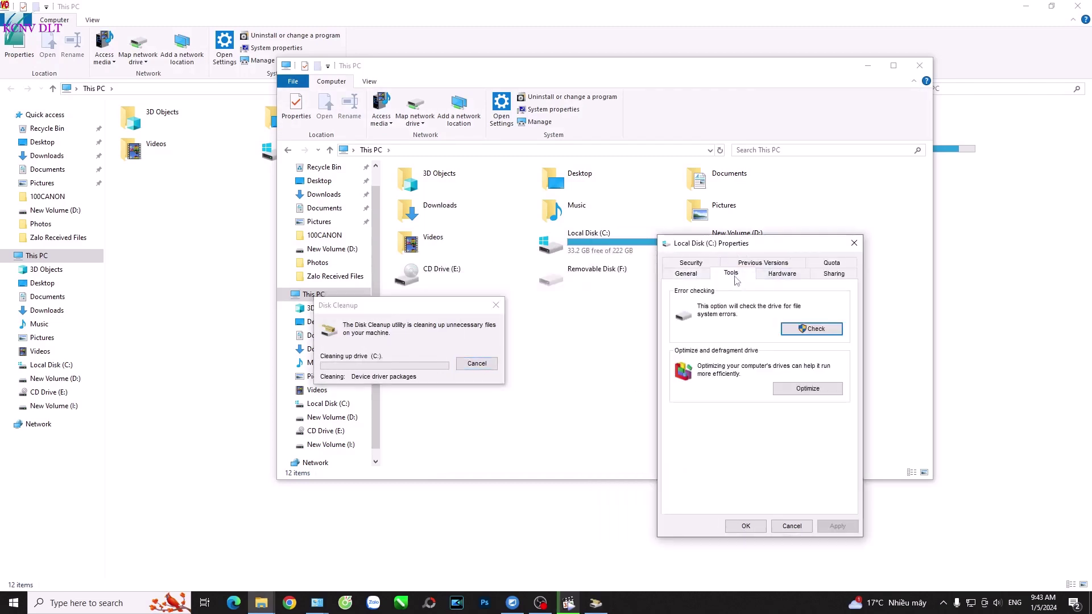
{"action": "left_click_drag", "start_coordinate": [748, 249], "coordinate": [683, 234]}
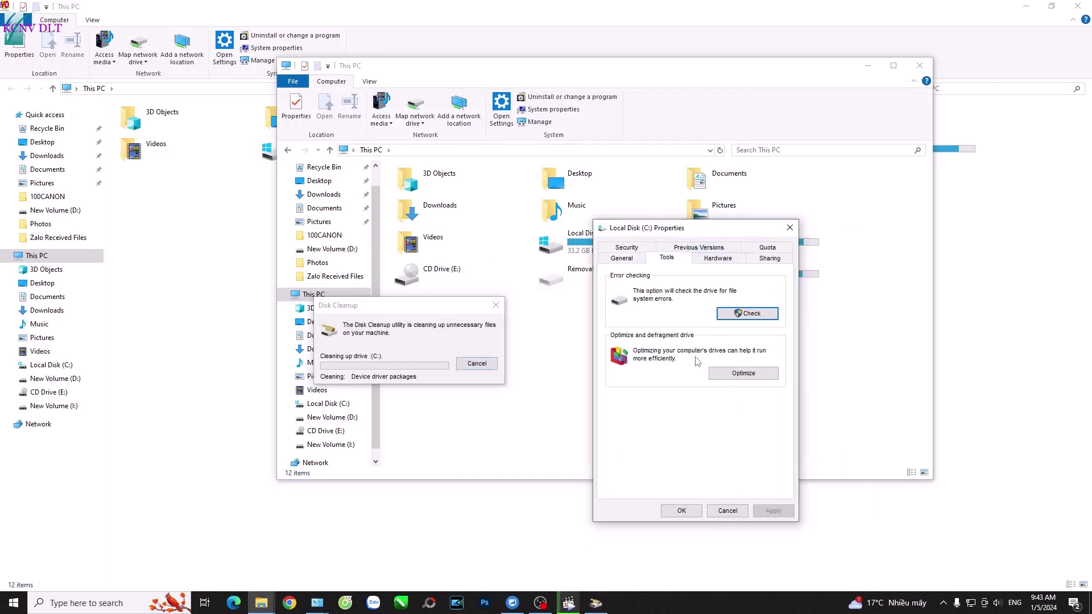
{"action": "left_click", "coordinate": [743, 375]}
{"action": "left_click_drag", "start_coordinate": [763, 183], "coordinate": [652, 193]}
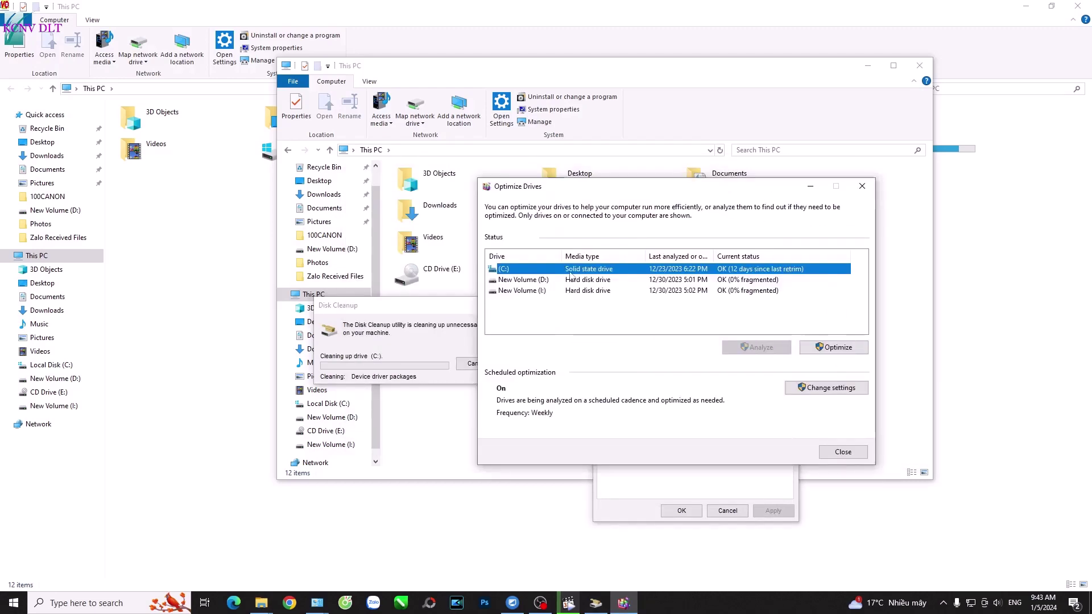
Go through the listed drives in Optimize Drives and optimize drive C:
{"action": "left_click", "coordinate": [614, 282]}
{"action": "left_click", "coordinate": [602, 290]}
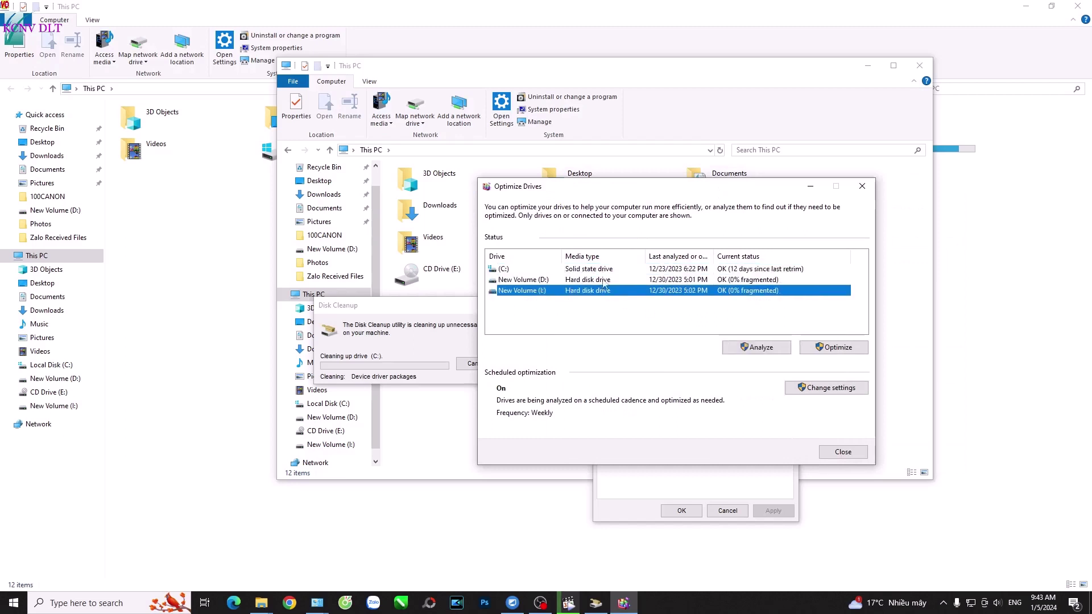
{"action": "left_click", "coordinate": [606, 271]}
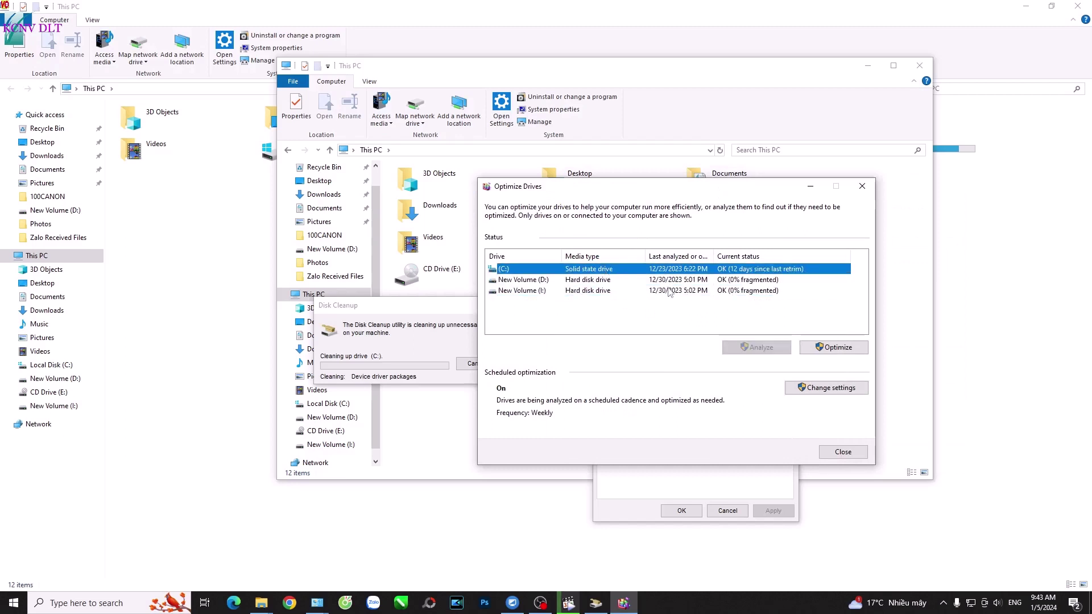
{"action": "left_click", "coordinate": [826, 346]}
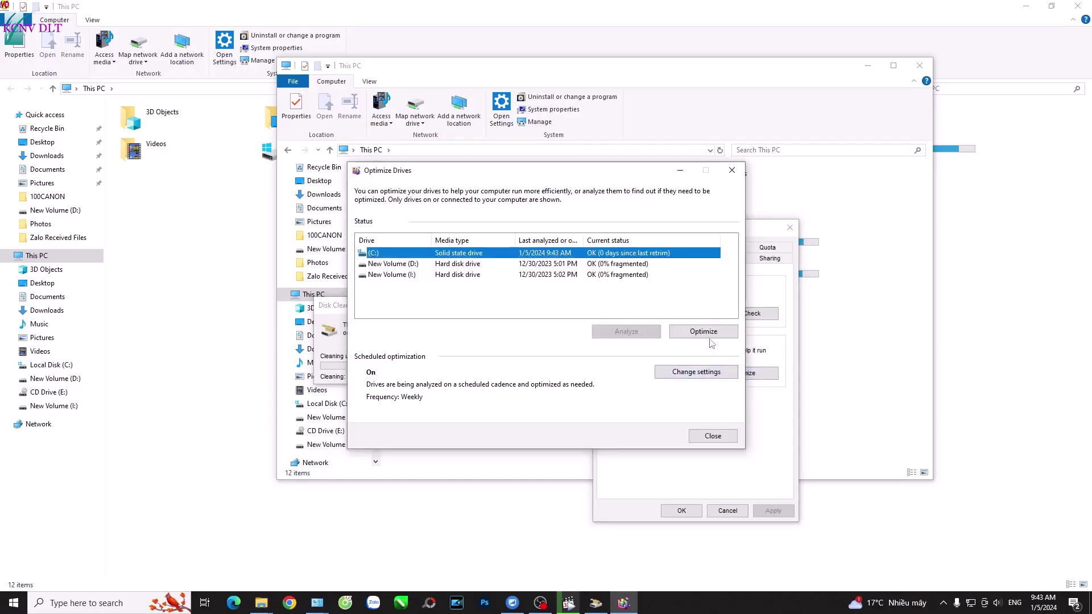
Start optimizing New Volume (D:) and New Volume (I:), and run the optimization of drive C: once more
{"action": "left_click", "coordinate": [607, 265]}
{"action": "left_click", "coordinate": [708, 330]}
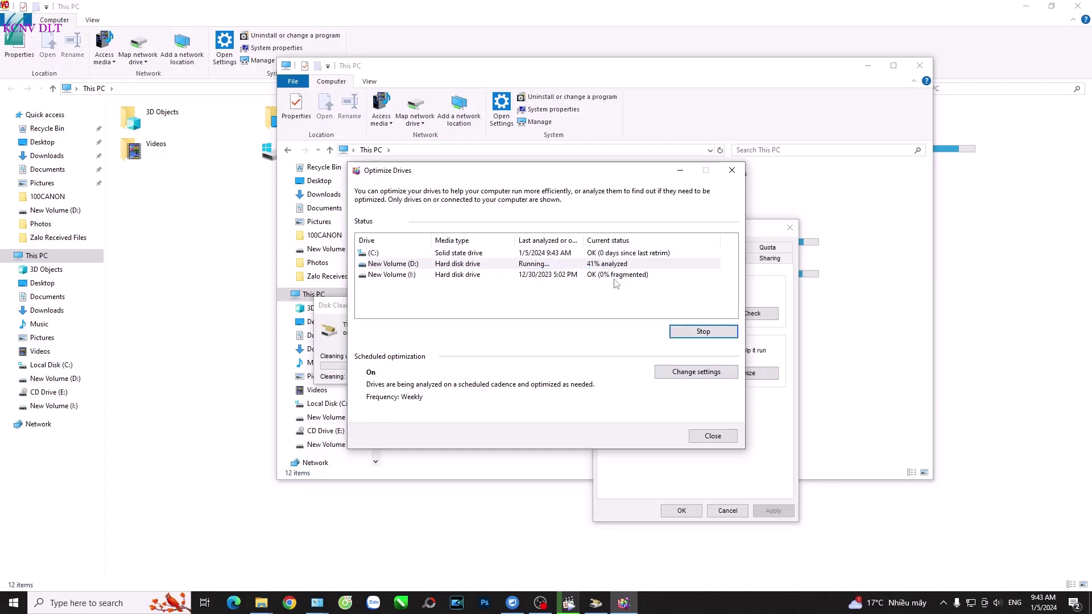
{"action": "left_click", "coordinate": [614, 277]}
{"action": "left_click", "coordinate": [704, 331]}
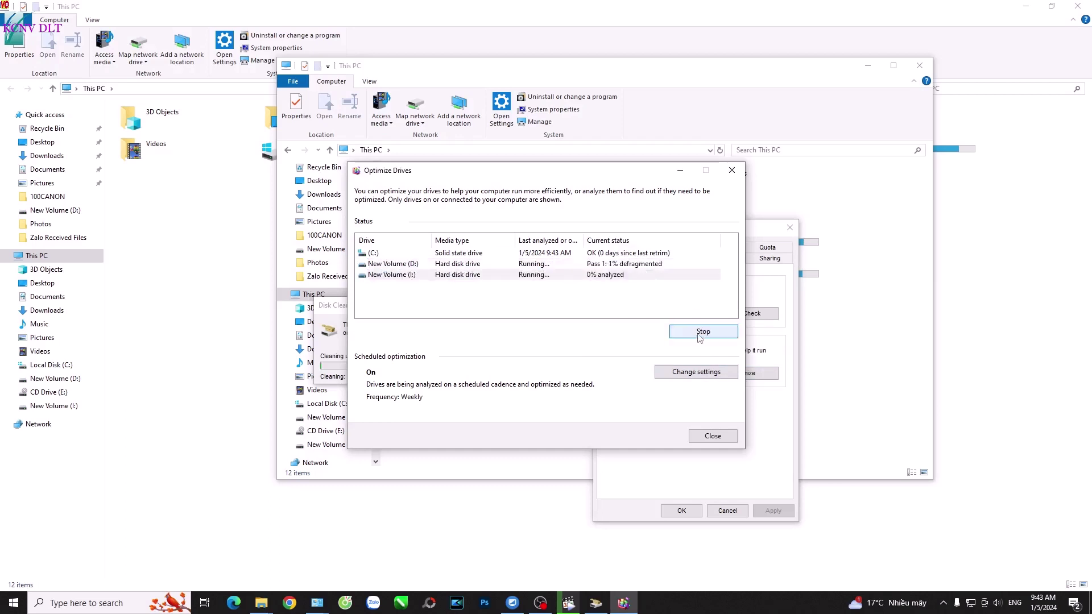
{"action": "left_click", "coordinate": [626, 254]}
{"action": "left_click", "coordinate": [703, 331]}
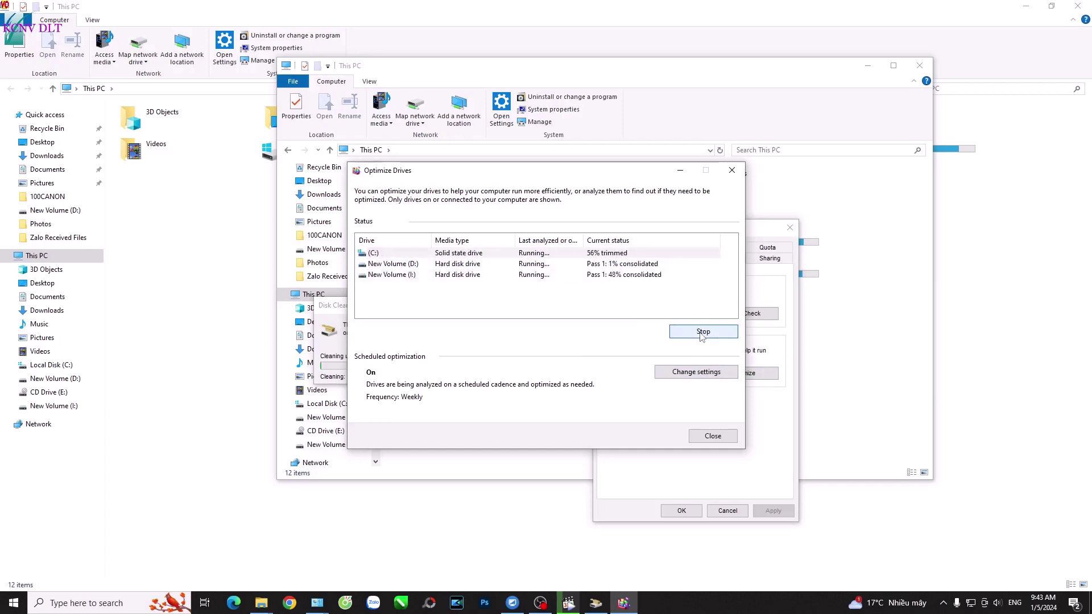
Reposition the Optimize Drives window and go through drives C:, D: and I: to check their optimization status
{"action": "left_click_drag", "start_coordinate": [657, 170], "coordinate": [973, 206]}
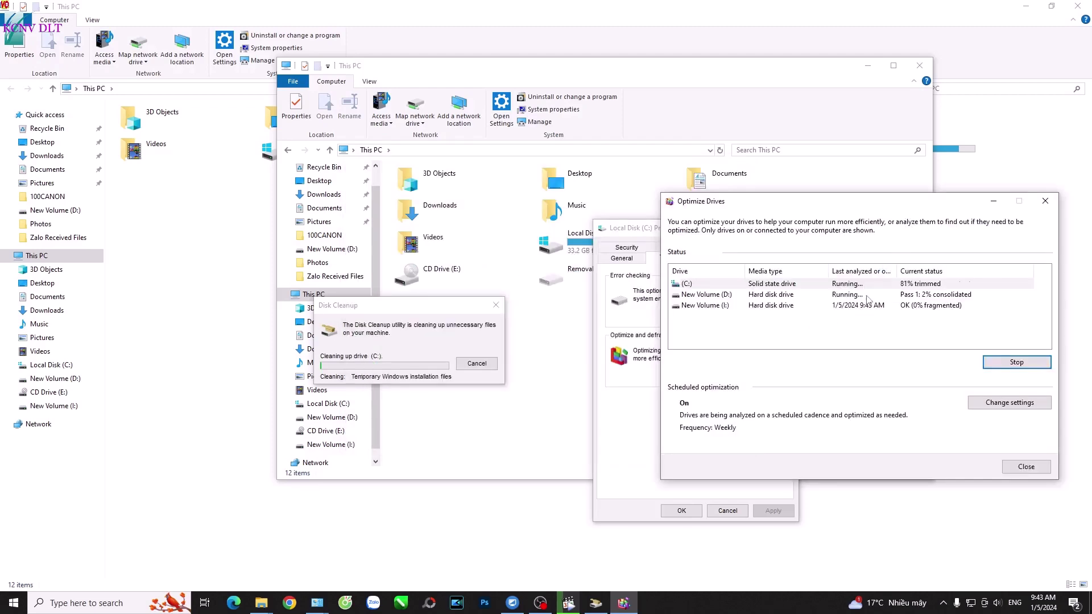
{"action": "left_click_drag", "start_coordinate": [896, 202], "coordinate": [806, 187]}
{"action": "left_click", "coordinate": [834, 292]}
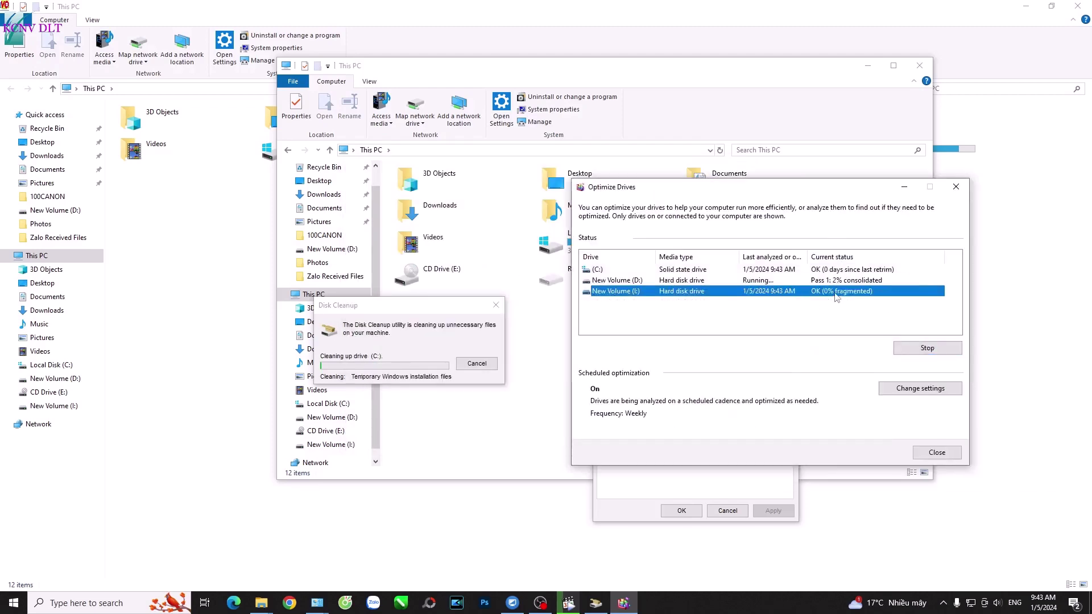
{"action": "left_click", "coordinate": [839, 283]}
{"action": "key", "text": "Down"}
{"action": "key", "text": "Down"}
{"action": "key", "text": "Up"}
{"action": "key", "text": "Up"}
{"action": "key", "text": "Down"}
{"action": "key", "text": "Down"}
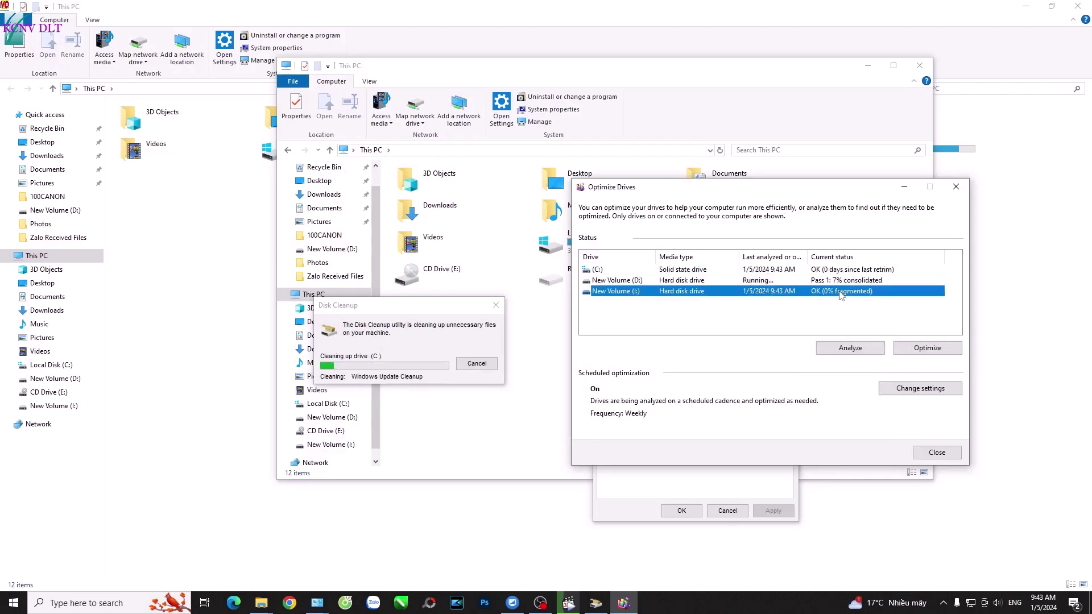
{"action": "key", "text": "Up"}
{"action": "key", "text": "Up"}
Refresh the drive overview in This PC and arrange its window beside Optimize Drives to check the free space
{"action": "left_click_drag", "start_coordinate": [462, 75], "coordinate": [336, 88]}
{"action": "right_click", "coordinate": [496, 353]}
{"action": "left_click", "coordinate": [516, 401]}
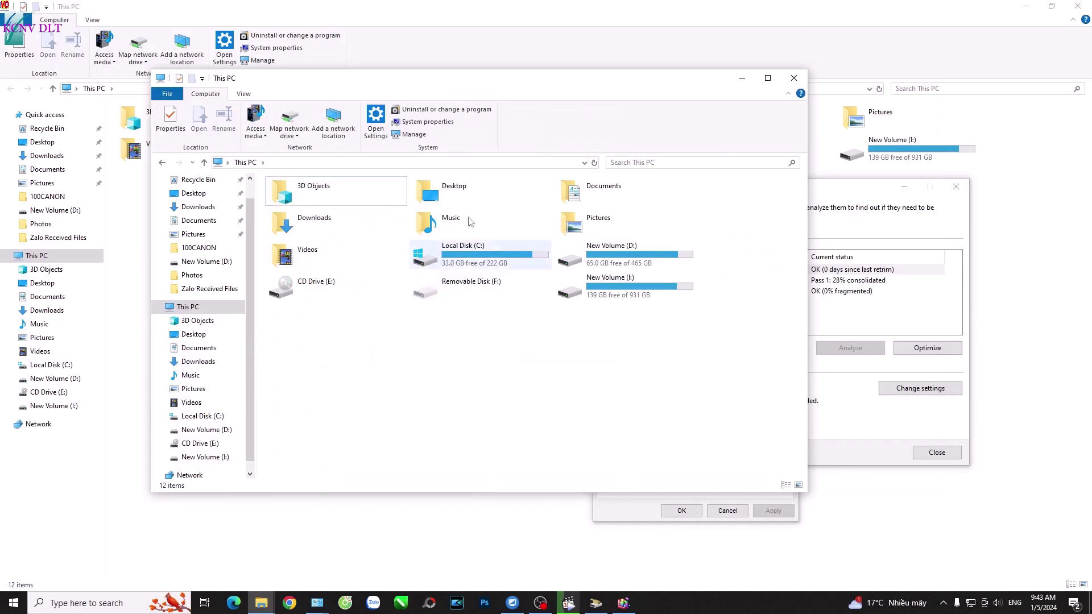
{"action": "left_click_drag", "start_coordinate": [441, 78], "coordinate": [716, 78]}
{"action": "left_click_drag", "start_coordinate": [380, 309], "coordinate": [269, 315]}
{"action": "right_click", "coordinate": [677, 365]}
{"action": "left_click", "coordinate": [702, 409]}
{"action": "left_click_drag", "start_coordinate": [796, 90], "coordinate": [414, 206]}
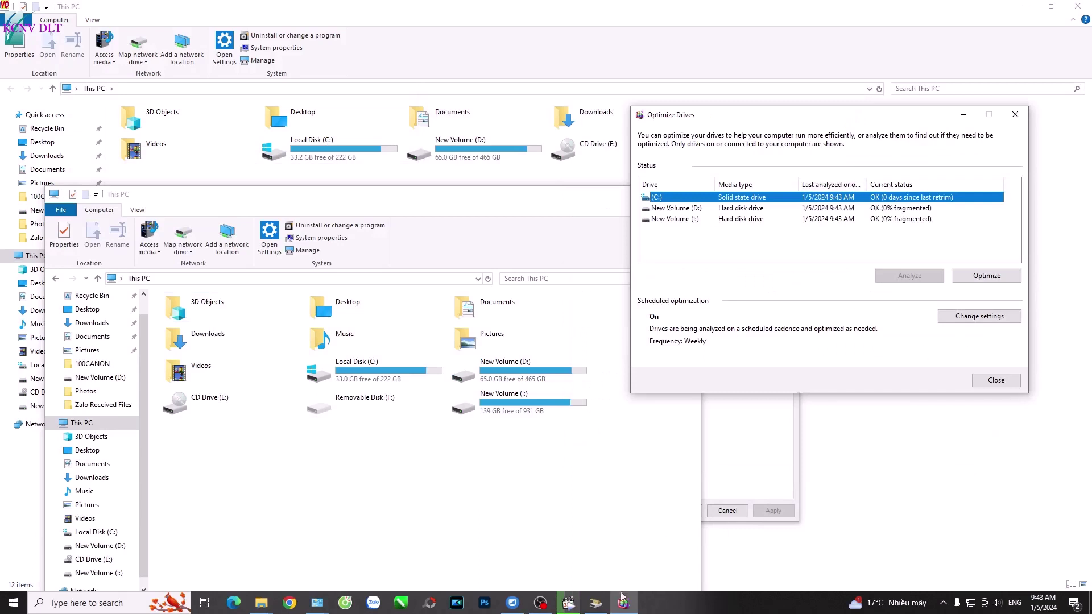
Confirm the User Account Control notification level at Never notify
{"action": "right_click", "coordinate": [698, 604]}
{"action": "left_click", "coordinate": [722, 559]}
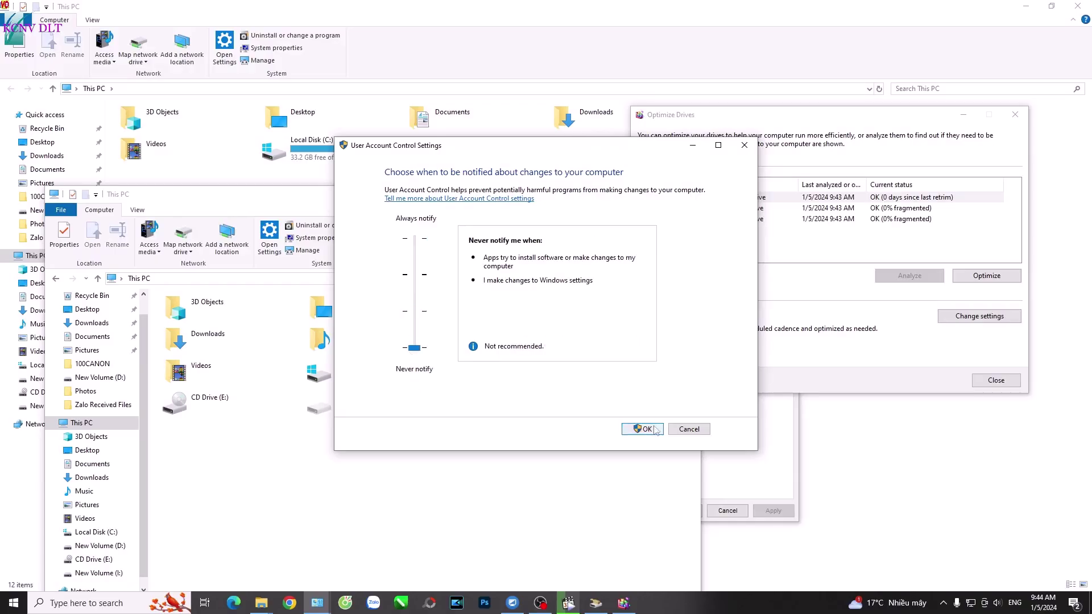
{"action": "left_click", "coordinate": [642, 429]}
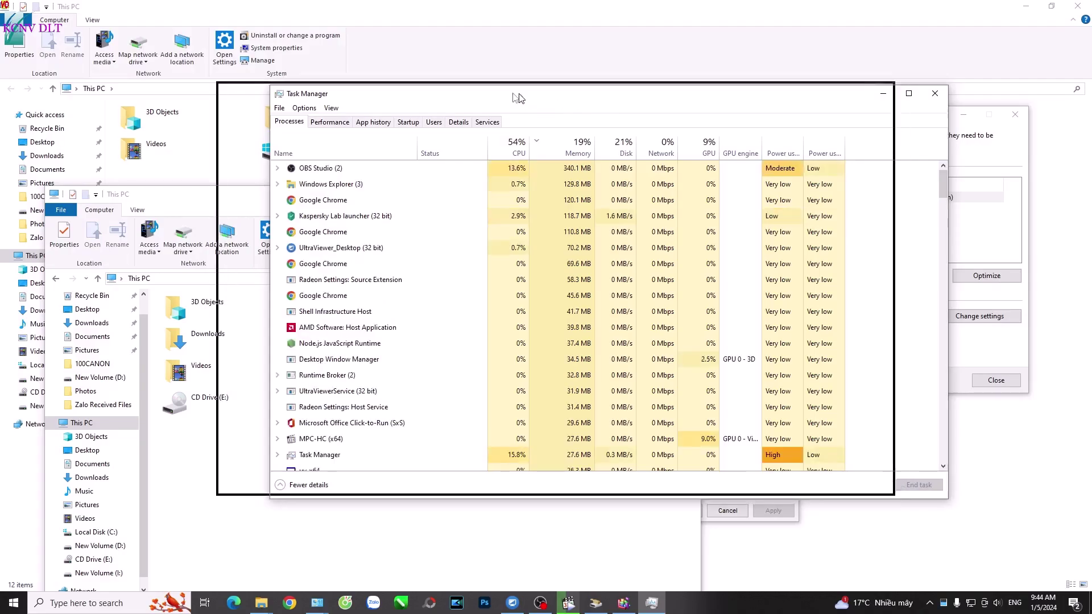
Show the startup programs in Task Manager and enlarge the window so the whole list fits
{"action": "left_click_drag", "start_coordinate": [567, 100], "coordinate": [476, 100]}
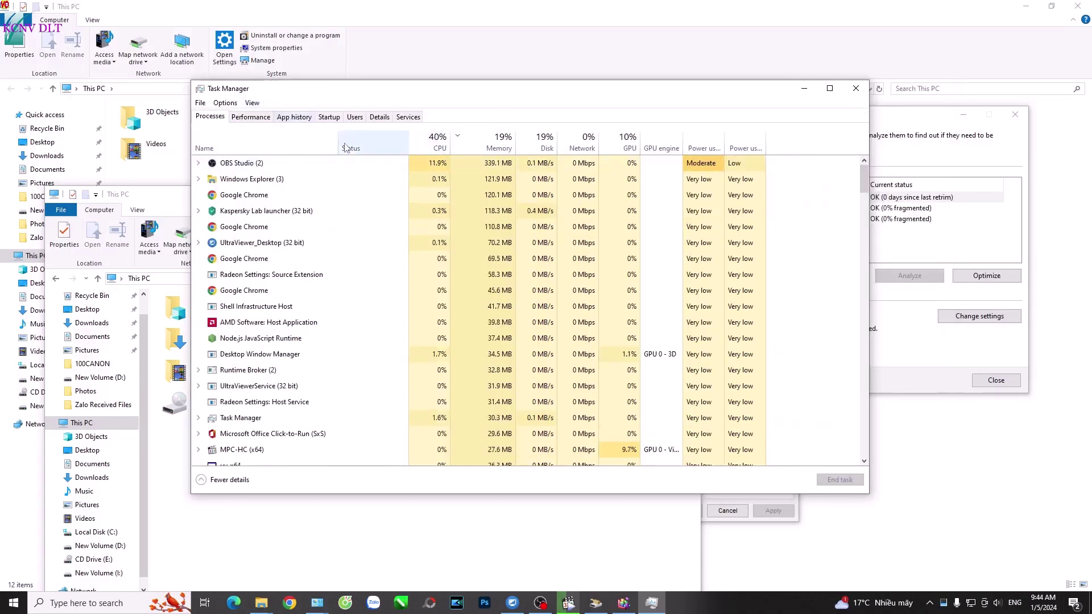
{"action": "left_click", "coordinate": [330, 118]}
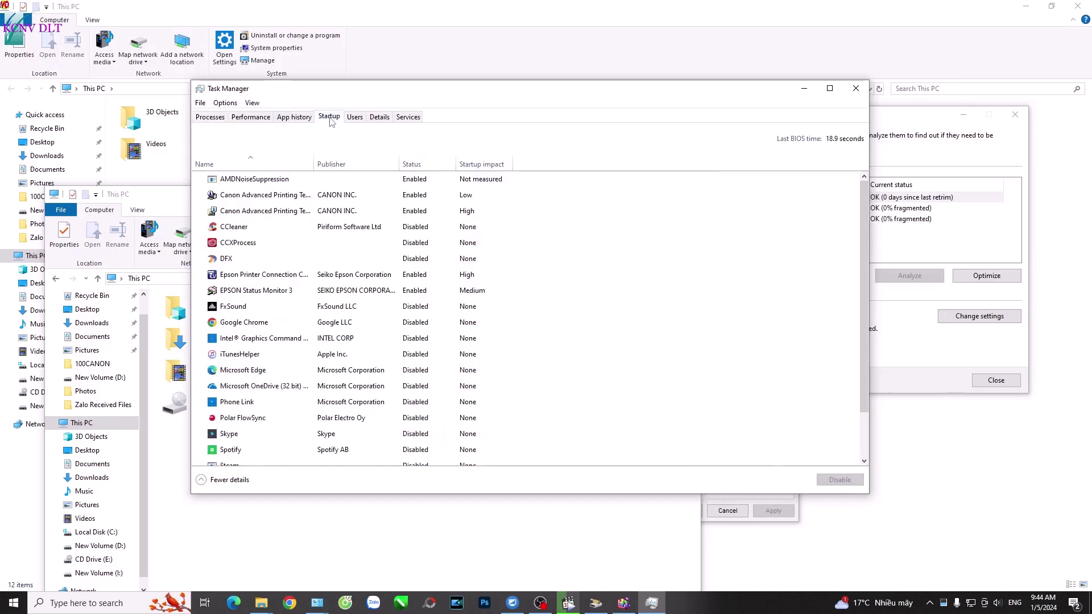
{"action": "left_click_drag", "start_coordinate": [439, 494], "coordinate": [439, 563]}
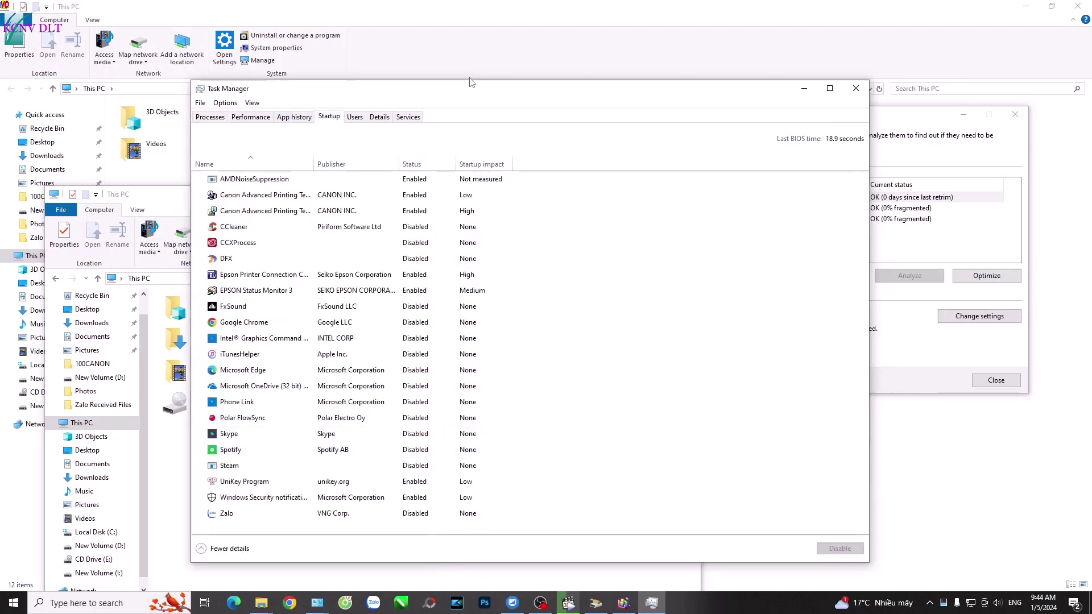
{"action": "left_click_drag", "start_coordinate": [452, 82], "coordinate": [462, 50]}
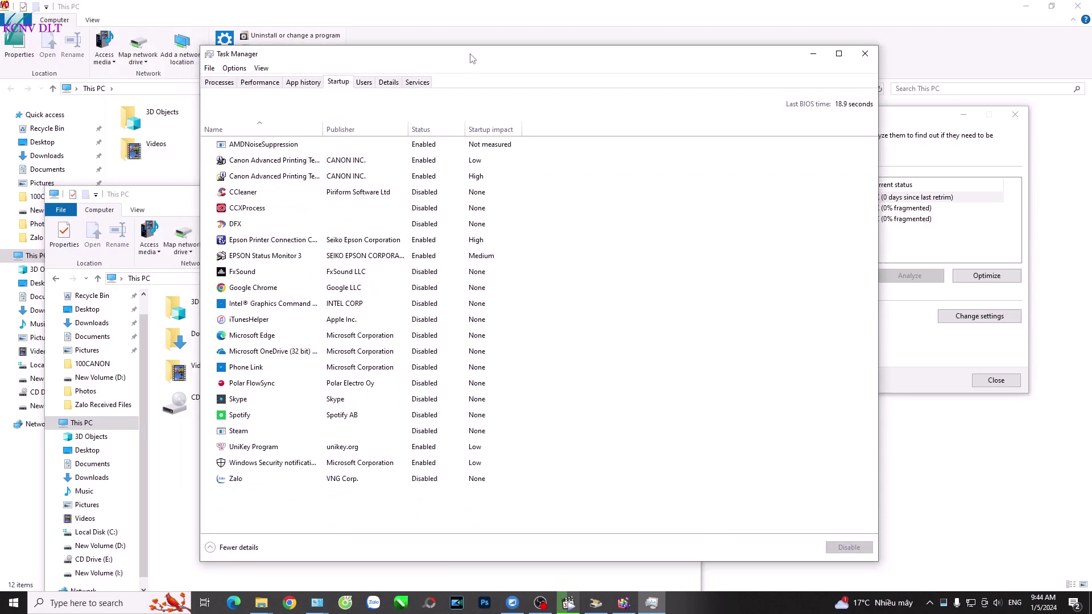
Examine the startup entries from CCleaner and Google Chrome down to Polar FlowSync, Spotify and Skype
{"action": "right_click", "coordinate": [250, 195]}
{"action": "left_click", "coordinate": [246, 208]}
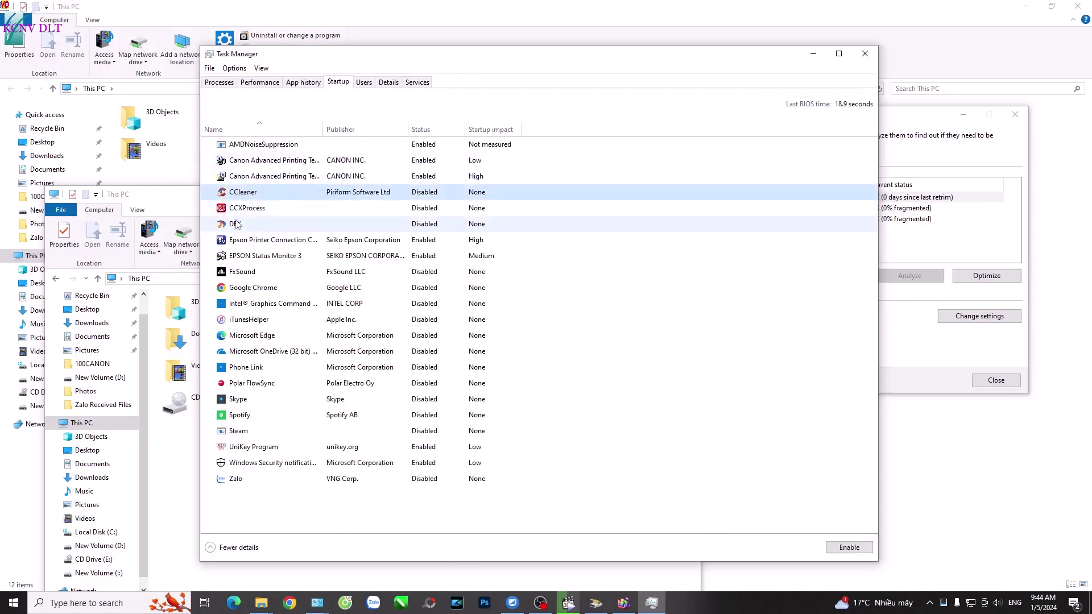
{"action": "right_click", "coordinate": [251, 291]}
{"action": "left_click", "coordinate": [239, 291]}
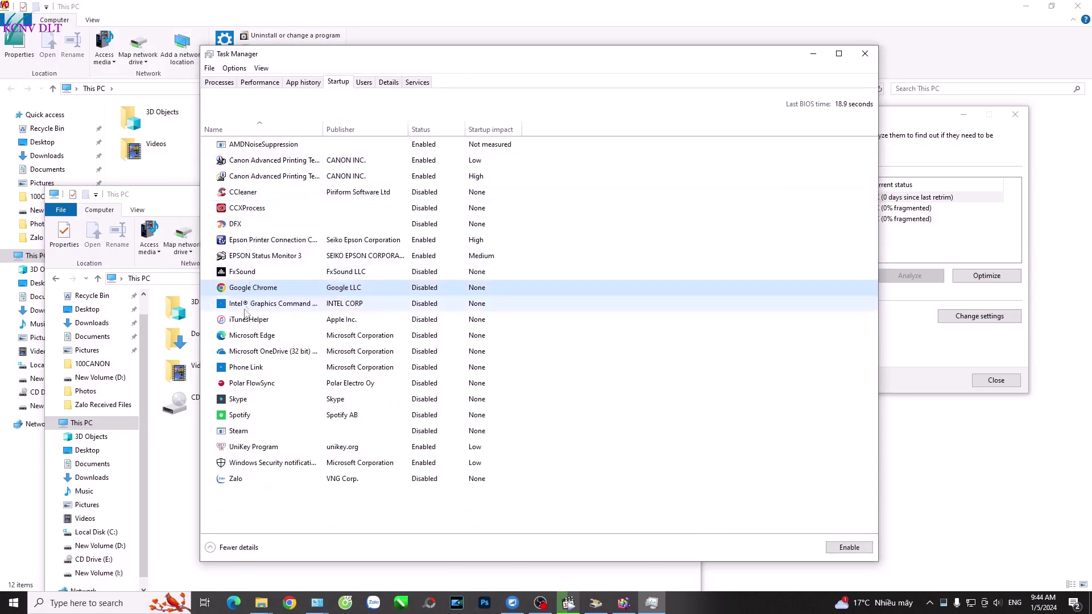
{"action": "right_click", "coordinate": [246, 320]}
{"action": "left_click", "coordinate": [264, 385]}
{"action": "left_click", "coordinate": [264, 385]}
{"action": "right_click", "coordinate": [261, 382]}
{"action": "key", "text": "Escape"}
{"action": "key", "text": "Up"}
{"action": "key", "text": "Up"}
{"action": "key", "text": "Up"}
{"action": "left_click", "coordinate": [256, 415]}
{"action": "left_click", "coordinate": [253, 400]}
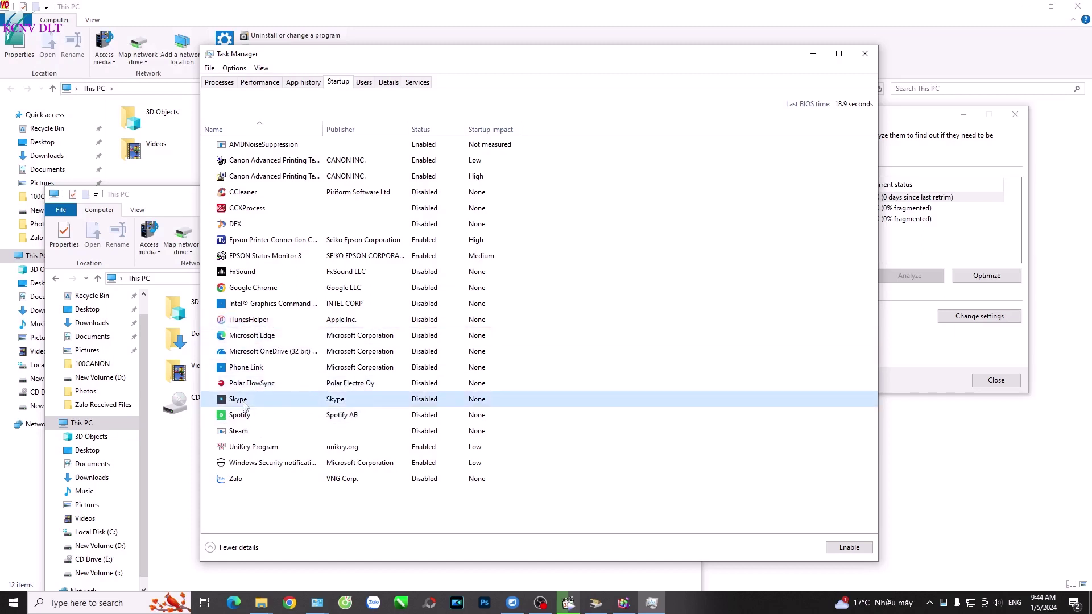
Enable Skype at startup and disable it again
{"action": "right_click", "coordinate": [245, 401]}
{"action": "left_click", "coordinate": [257, 410]}
{"action": "right_click", "coordinate": [253, 408]}
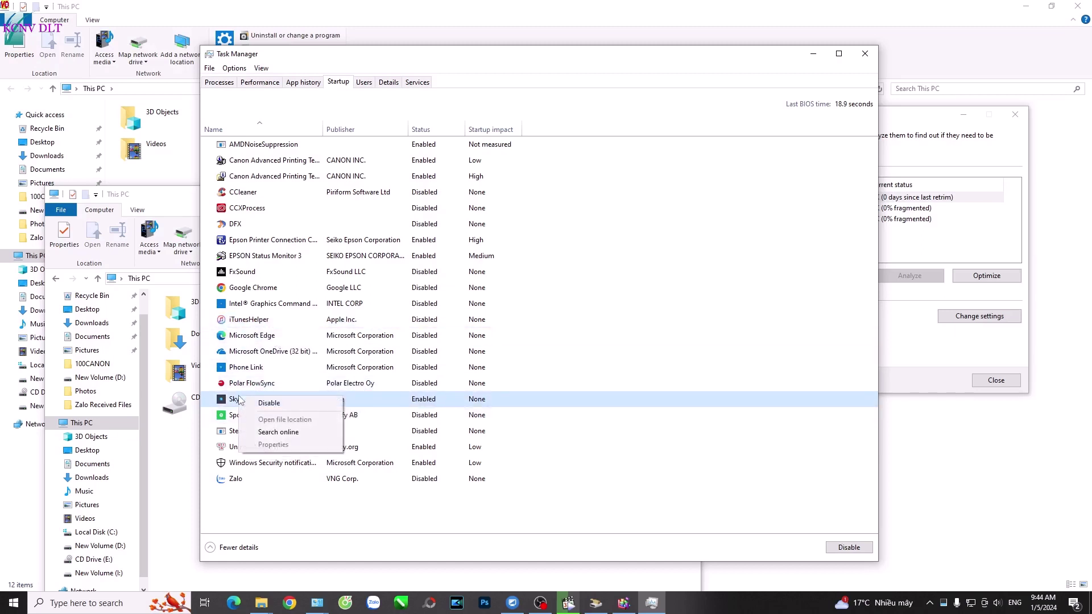
{"action": "left_click", "coordinate": [268, 403]}
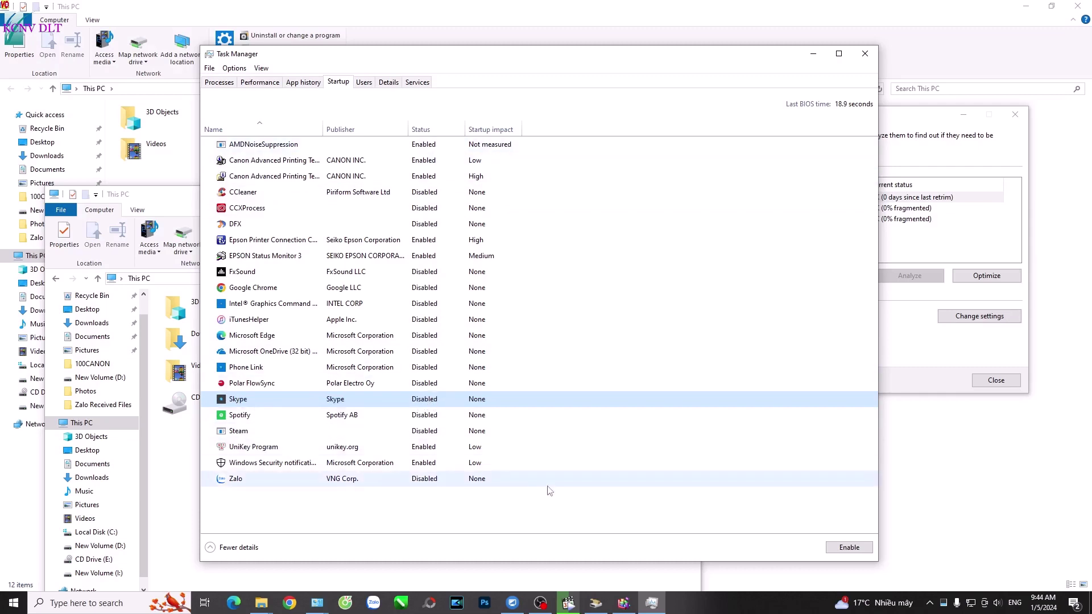
{"action": "left_click", "coordinate": [568, 603]}
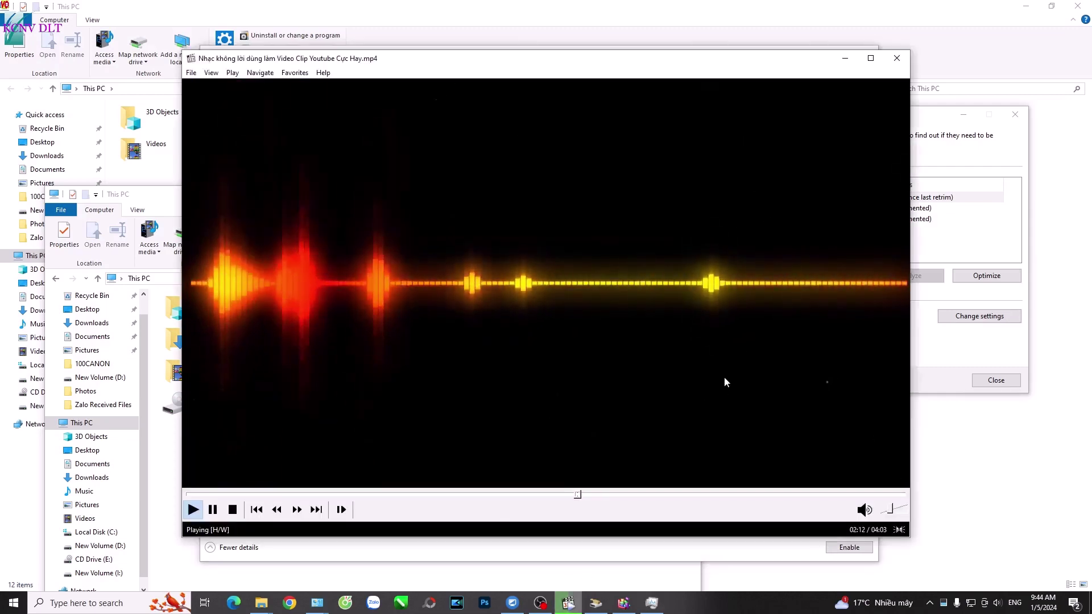
{"action": "left_click", "coordinate": [845, 58]}
{"action": "right_click", "coordinate": [334, 401]}
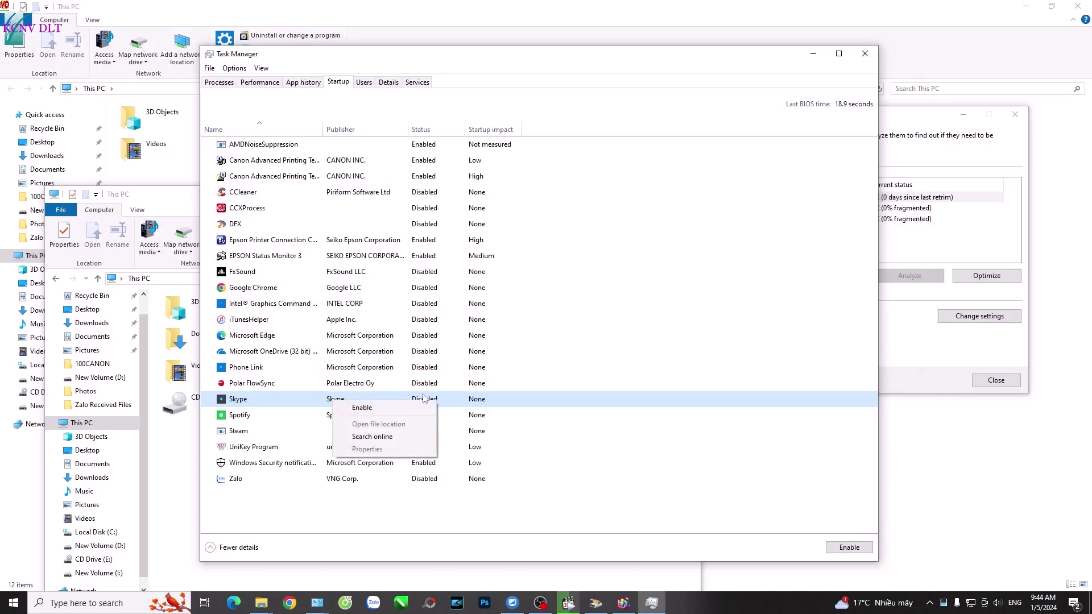
{"action": "left_click", "coordinate": [247, 404]}
Check the hidden tray icons against the UniKey Program and Windows Security notification startup entries
{"action": "left_click", "coordinate": [929, 603]}
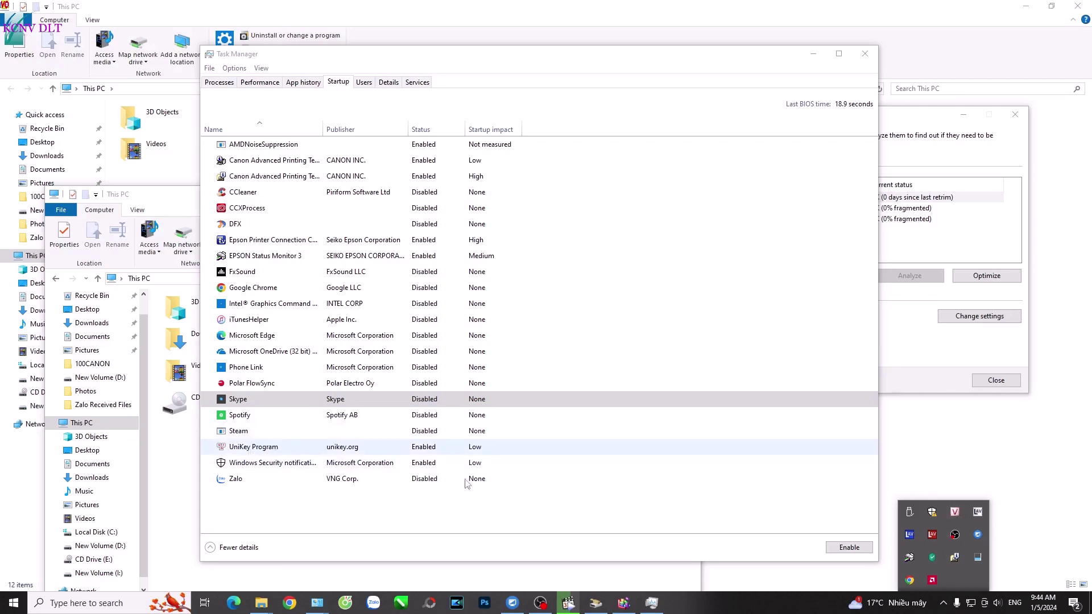
{"action": "right_click", "coordinate": [249, 449]}
{"action": "left_click", "coordinate": [232, 448]}
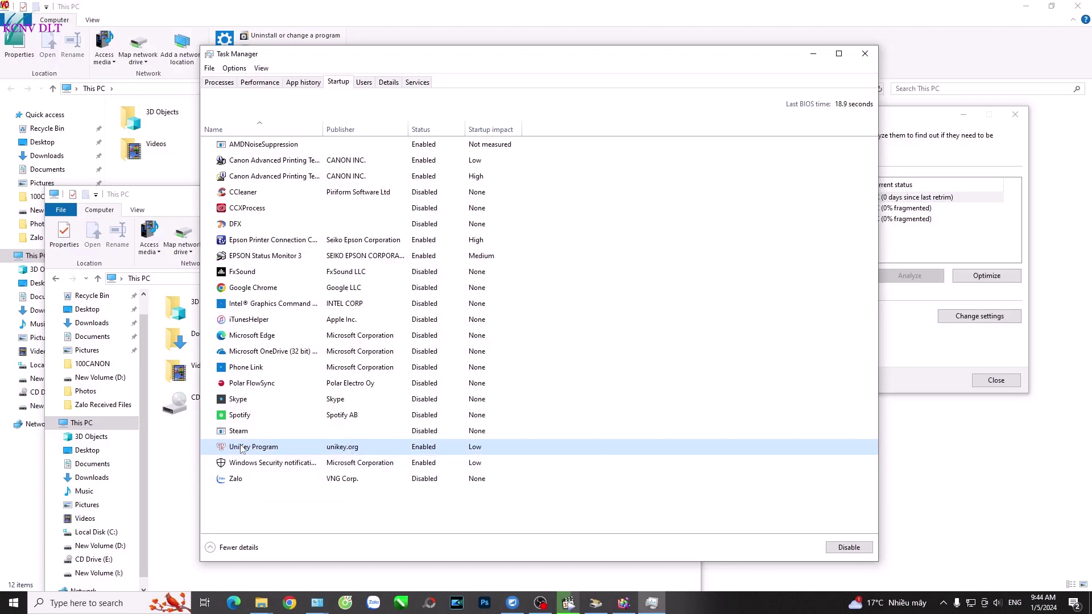
{"action": "right_click", "coordinate": [242, 449]}
{"action": "left_click", "coordinate": [242, 455]}
{"action": "left_click", "coordinate": [244, 463]}
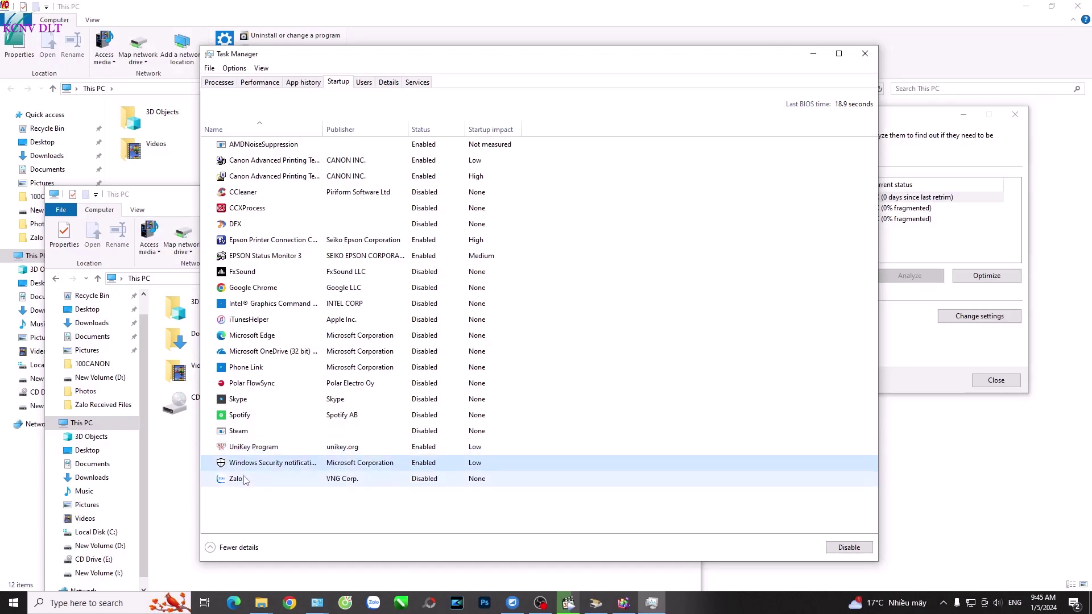
Enable Zalo at startup and disable it again
{"action": "left_click", "coordinate": [244, 479]}
{"action": "right_click", "coordinate": [243, 477]}
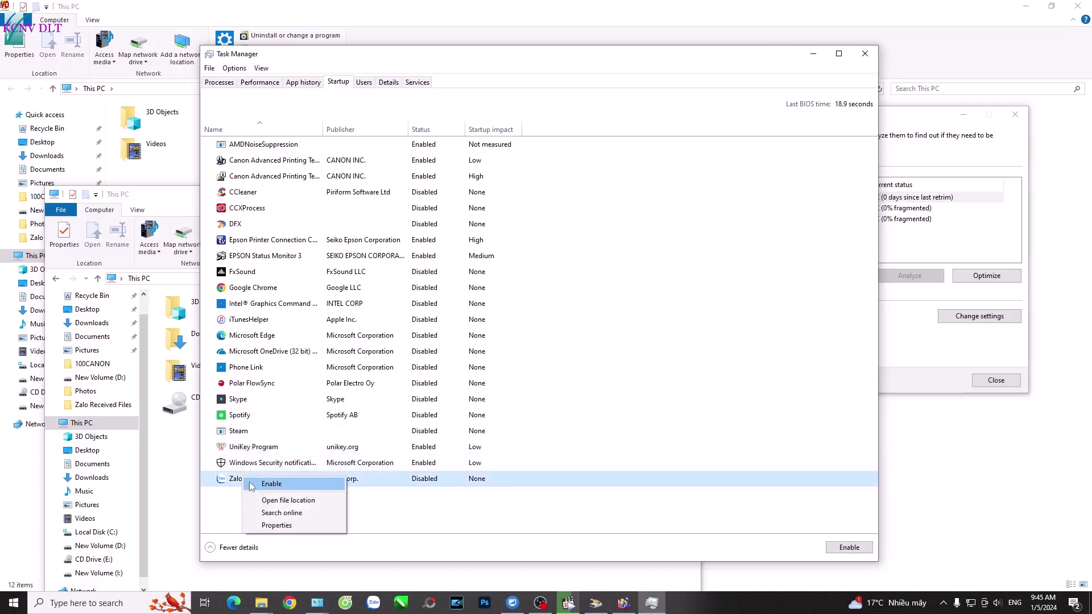
{"action": "left_click", "coordinate": [289, 484]}
{"action": "right_click", "coordinate": [289, 483]}
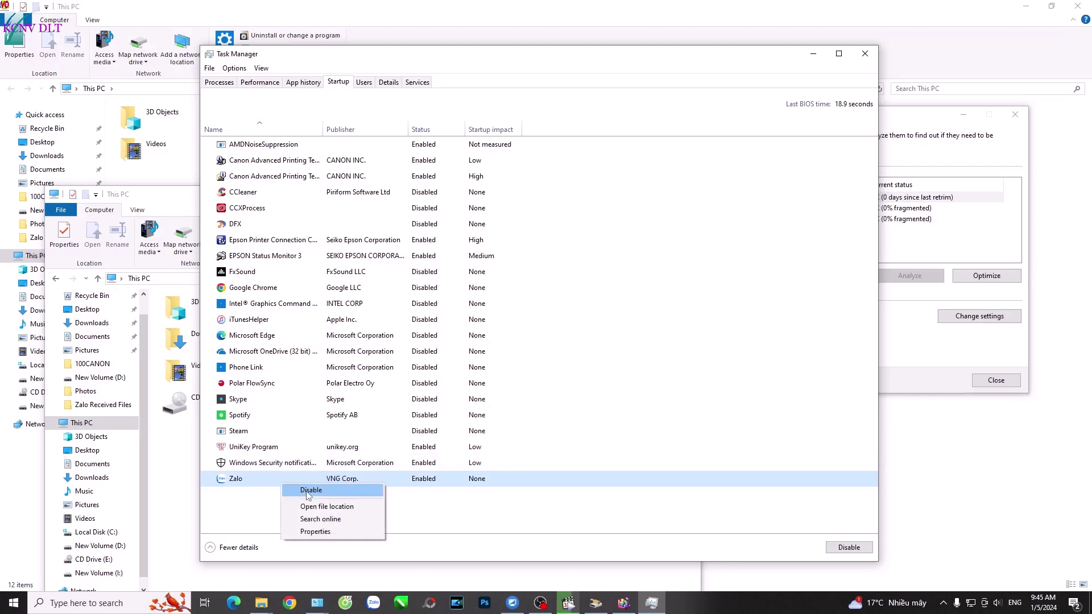
{"action": "left_click", "coordinate": [308, 492]}
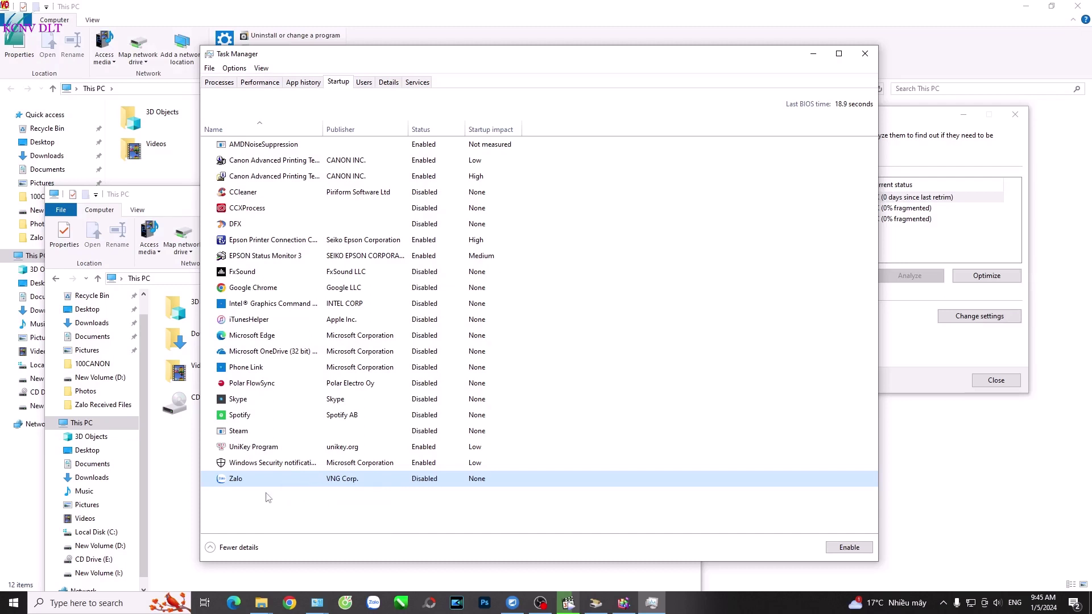
Find the Zalo app with a Windows search for "zalo"
{"action": "left_click", "coordinate": [100, 601]}
{"action": "type", "text": "zalo"}
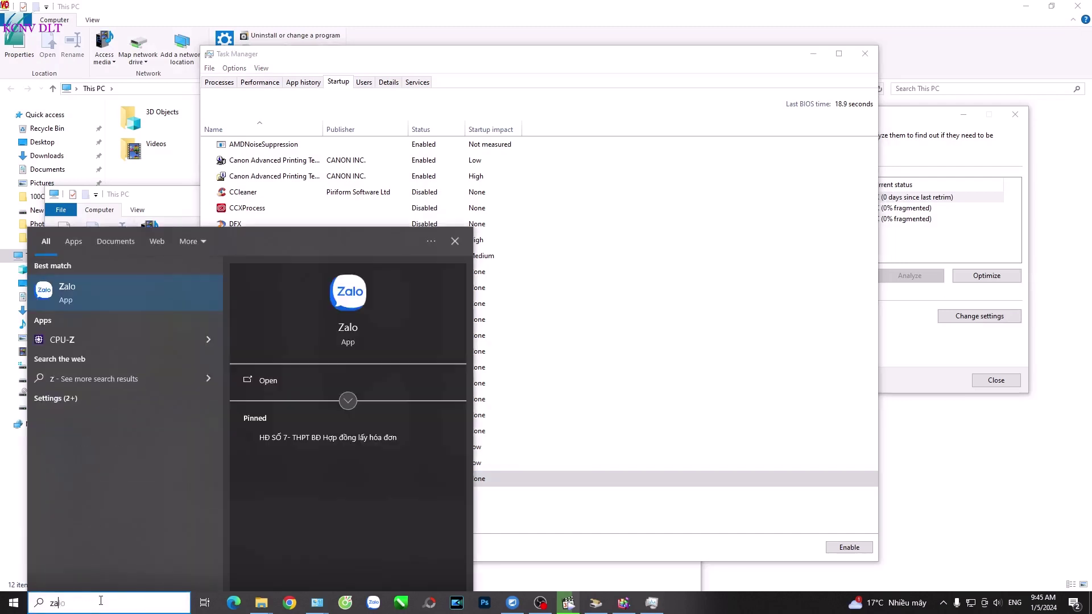
{"action": "left_click", "coordinate": [94, 281]}
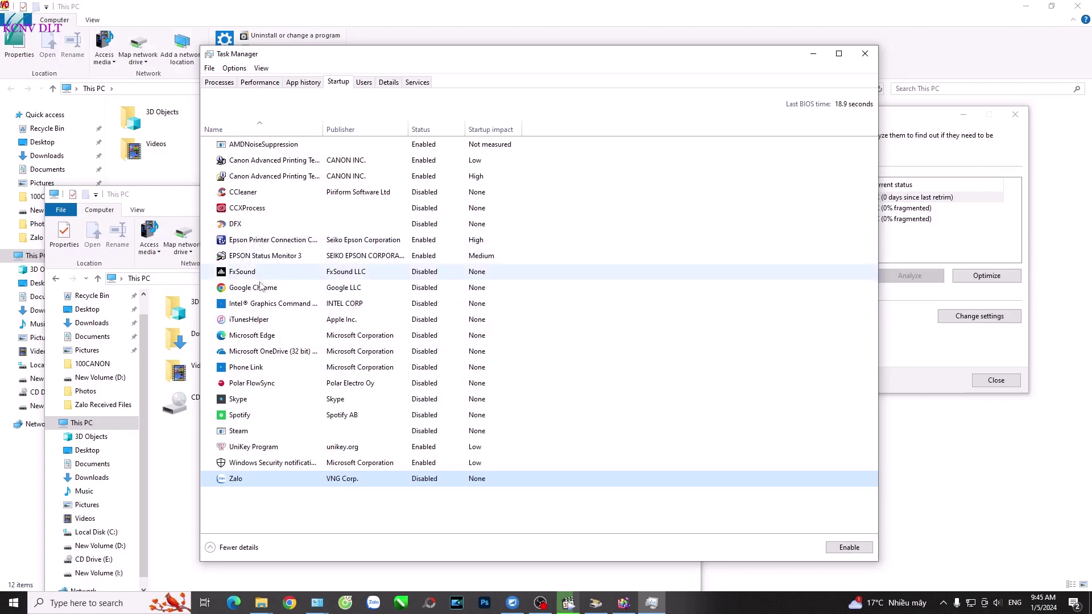
Enable Microsoft OneDrive at startup and check the hidden tray icons
{"action": "left_click", "coordinate": [245, 194]}
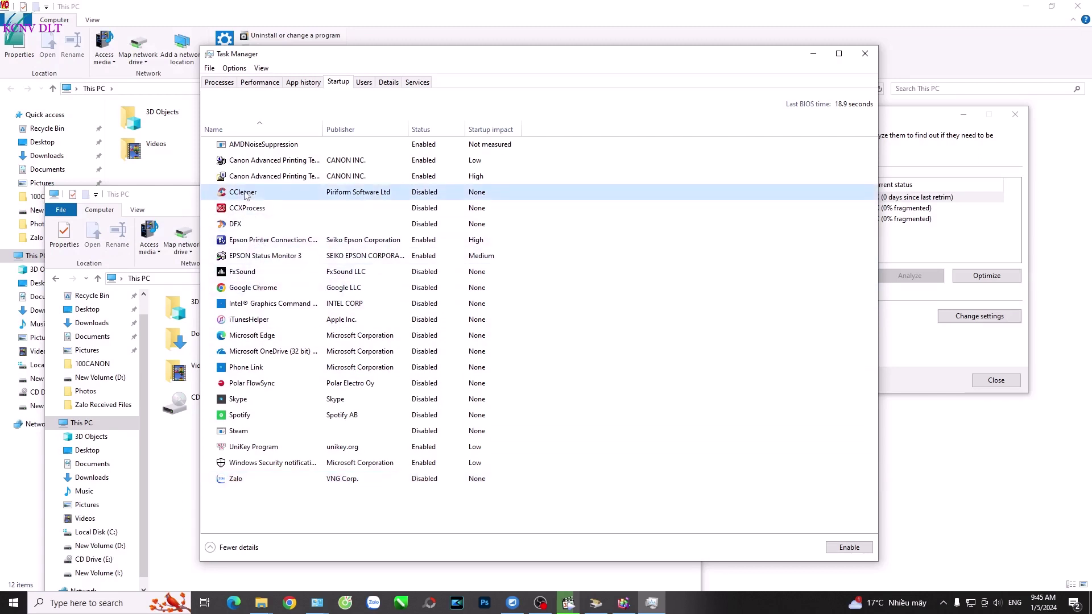
{"action": "left_click", "coordinate": [263, 355]}
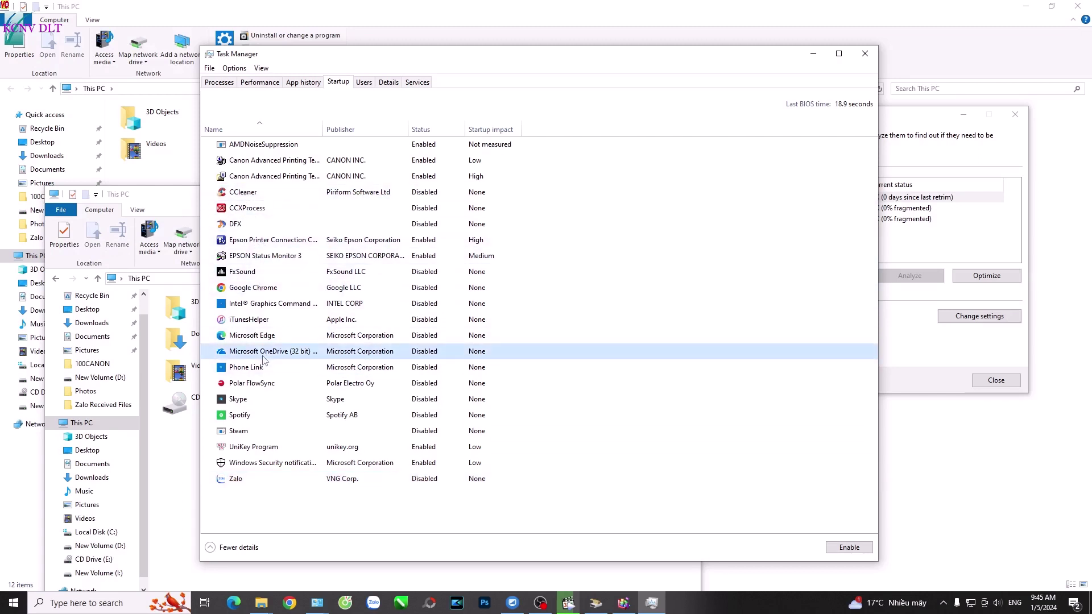
{"action": "right_click", "coordinate": [280, 357]}
{"action": "left_click", "coordinate": [307, 360]}
{"action": "right_click", "coordinate": [280, 354]}
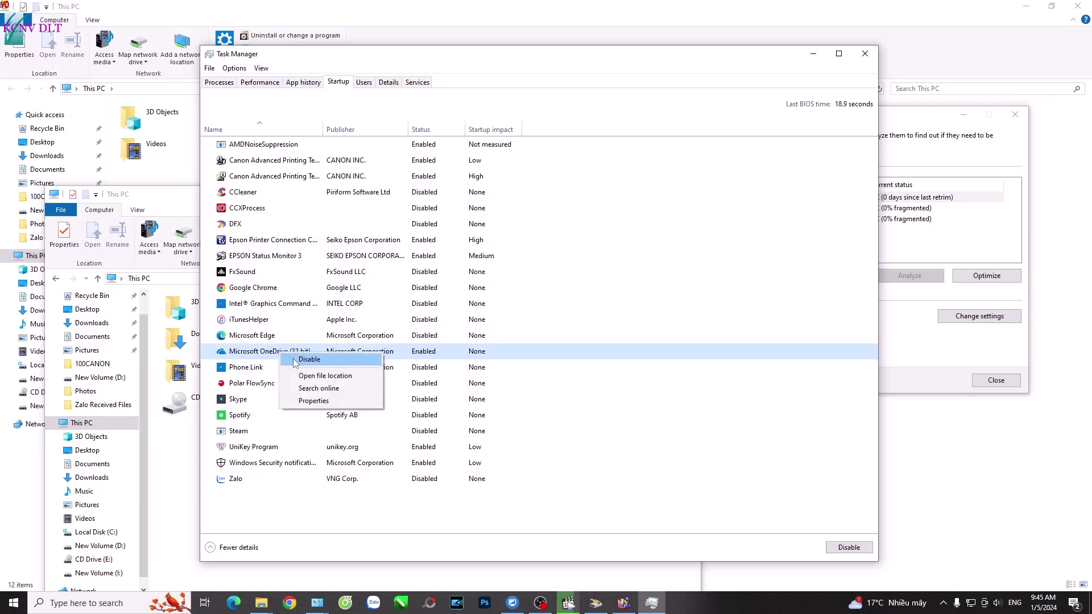
{"action": "left_click", "coordinate": [943, 602]}
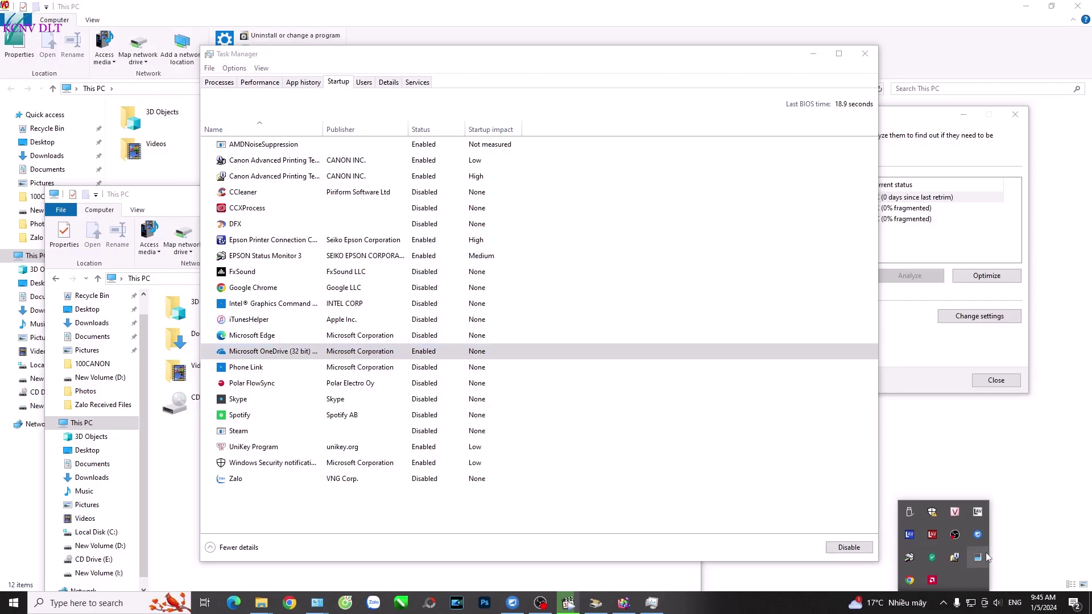
{"action": "left_click", "coordinate": [85, 602]}
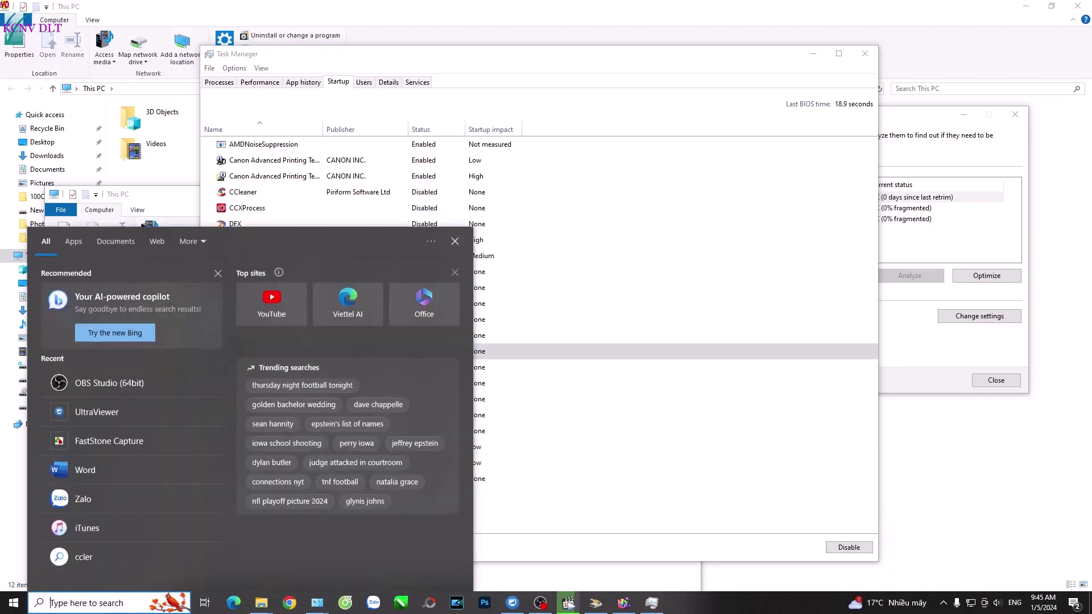
{"action": "type", "text": "one"}
{"action": "key", "text": "BackSpace"}
{"action": "key", "text": "BackSpace"}
{"action": "key", "text": "BackSpace"}
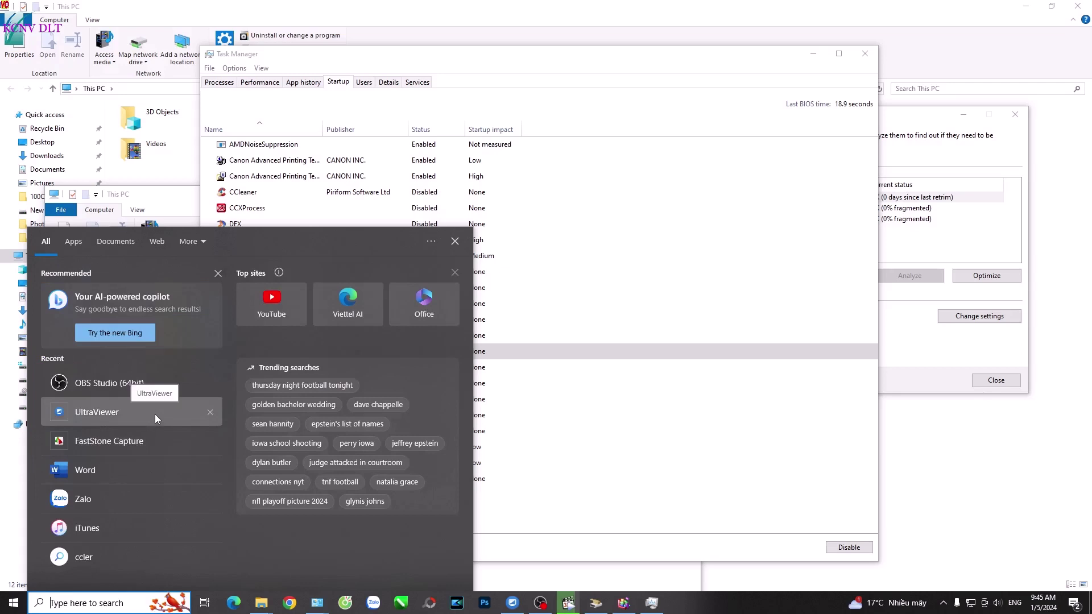
{"action": "type", "text": "google onb"}
{"action": "key", "text": "BackSpace"}
{"action": "key", "text": "BackSpace"}
{"action": "key", "text": "BackSpace"}
{"action": "key", "text": "BackSpace"}
{"action": "key", "text": "BackSpace"}
{"action": "key", "text": "BackSpace"}
{"action": "key", "text": "BackSpace"}
{"action": "key", "text": "BackSpace"}
{"action": "key", "text": "BackSpace"}
{"action": "key", "text": "BackSpace"}
{"action": "type", "text": "mi"}
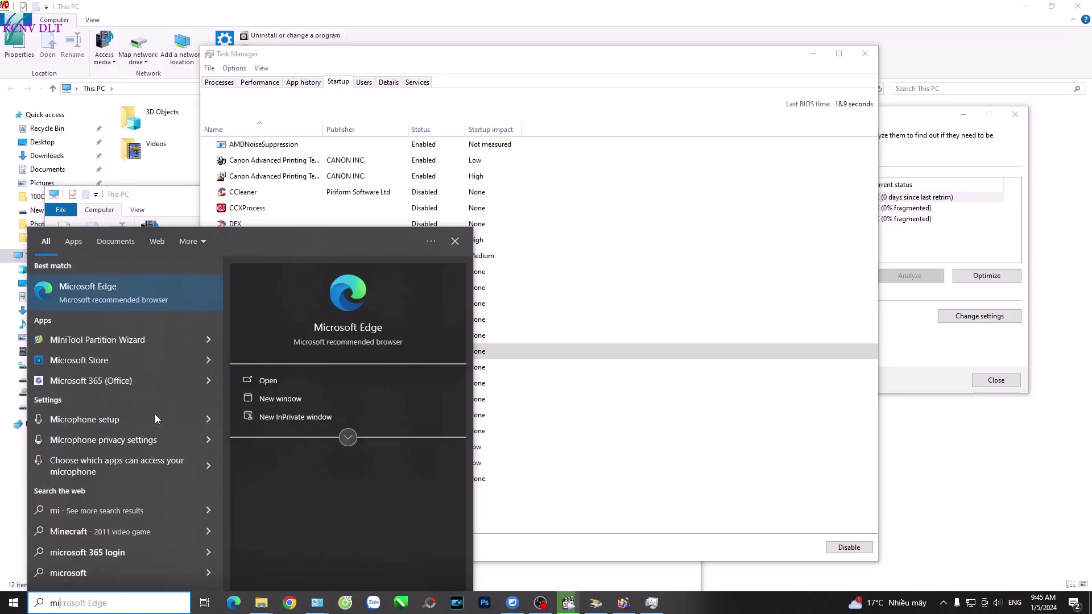
{"action": "key", "text": "BackSpace"}
{"action": "key", "text": "BackSpace"}
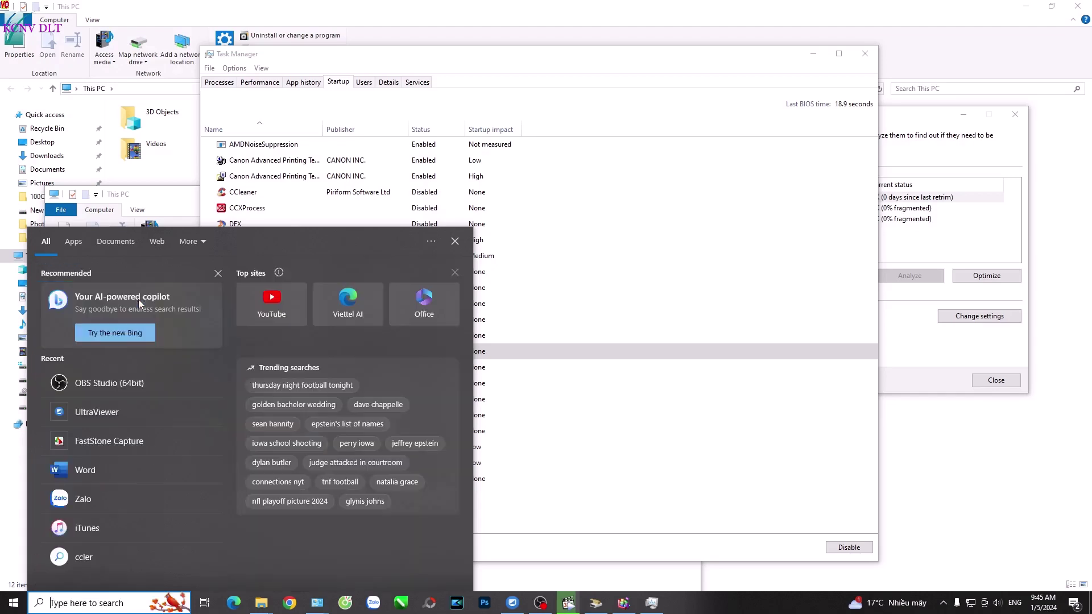
Search Windows for "one driver", shorten the query to "one d" and choose the OneDrive result
{"action": "type", "text": "one"}
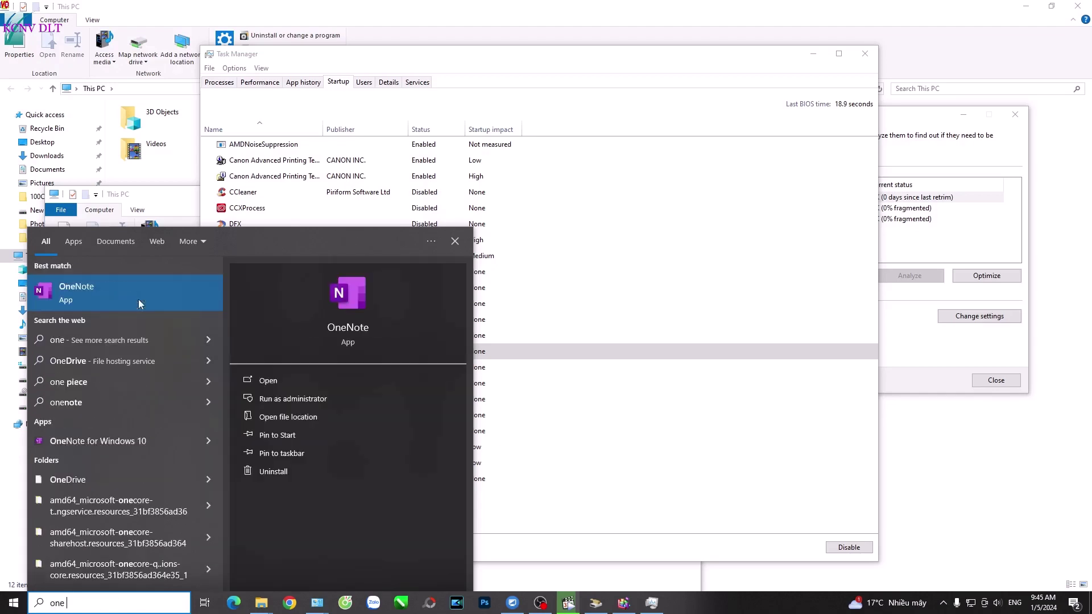
{"action": "type", "text": " driver"}
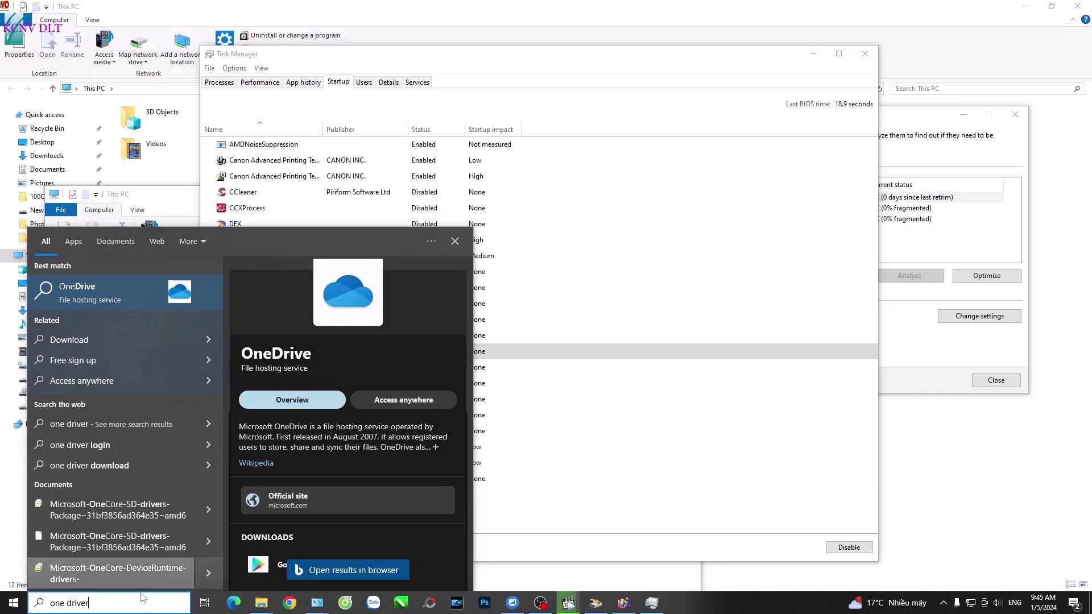
{"action": "key", "text": "BackSpace"}
{"action": "key", "text": "BackSpace"}
{"action": "key", "text": "BackSpace"}
{"action": "key", "text": "BackSpace"}
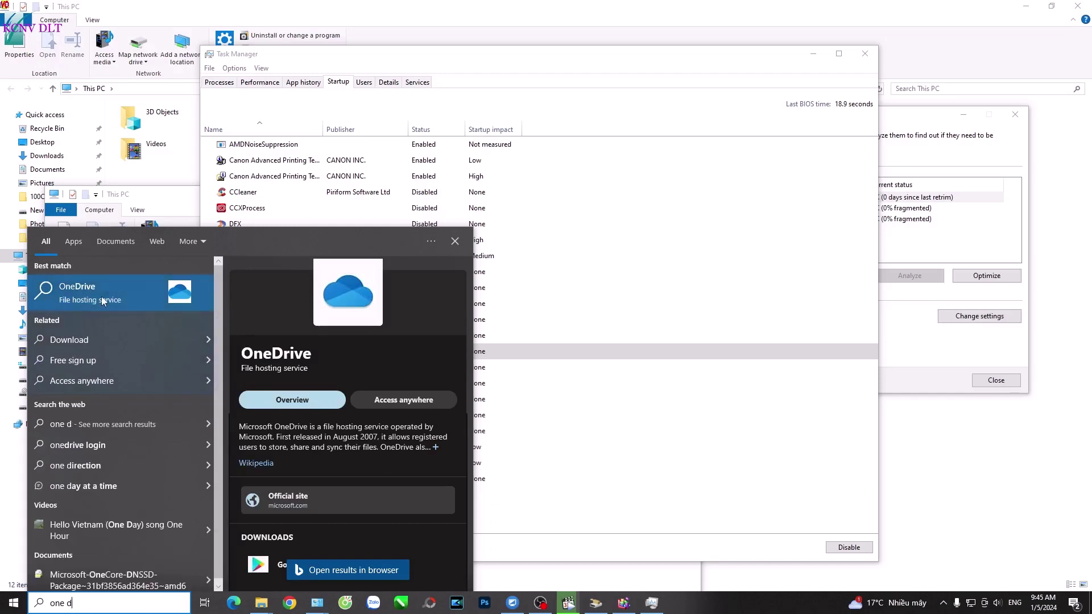
{"action": "left_click", "coordinate": [103, 301]}
Look through the Polar FlowSync, iTunesHelper, EPSON Status Monitor 3 and FxSound startup entries and close Task Manager
{"action": "left_click", "coordinate": [256, 383]}
{"action": "left_click", "coordinate": [248, 320]}
{"action": "left_click", "coordinate": [265, 256]}
{"action": "right_click", "coordinate": [267, 273]}
{"action": "left_click", "coordinate": [250, 276]}
{"action": "right_click", "coordinate": [425, 273]}
{"action": "key", "text": "Escape"}
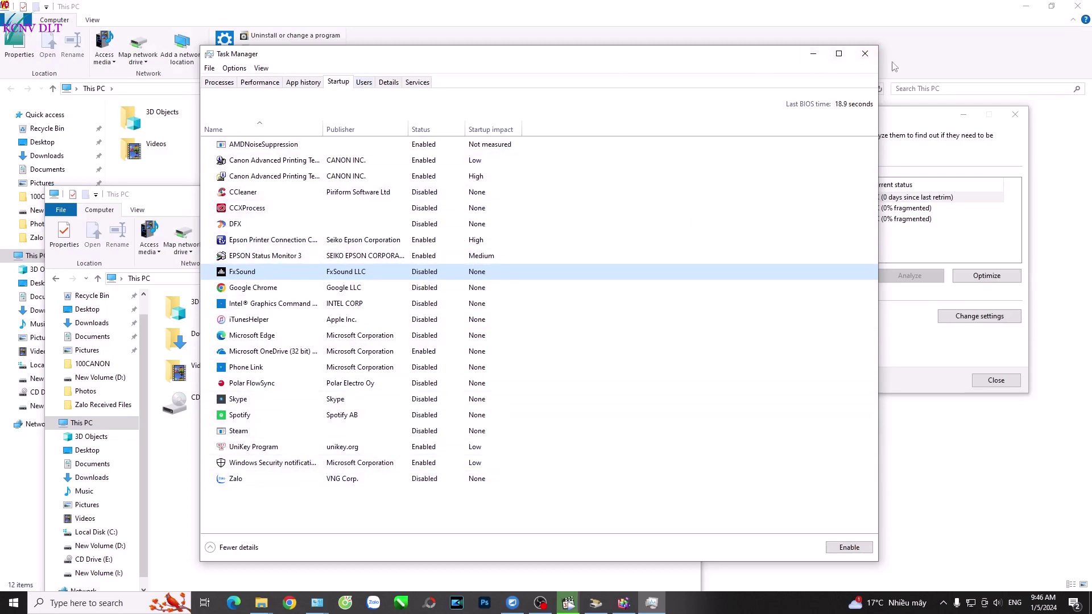
{"action": "left_click", "coordinate": [864, 54]}
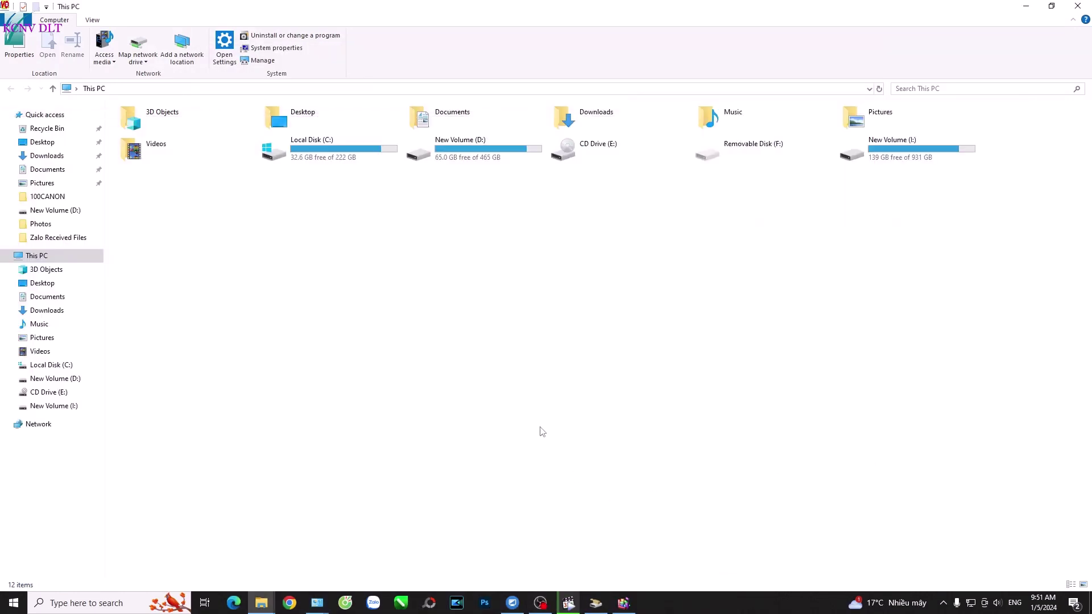
Try to launch the configuration tool with the Run command "mscconfig"
{"action": "key", "text": "super+r"}
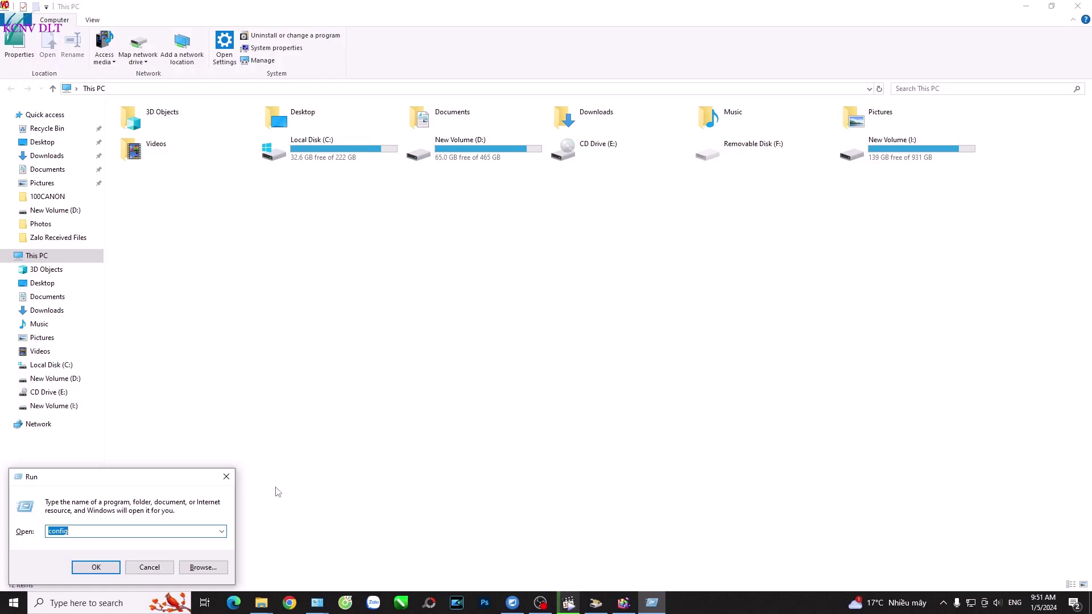
{"action": "type", "text": "mscco"}
{"action": "key", "text": "Return"}
{"action": "key", "text": "Return"}
{"action": "type", "text": "mscc"}
{"action": "key", "text": "Return"}
{"action": "key", "text": "Return"}
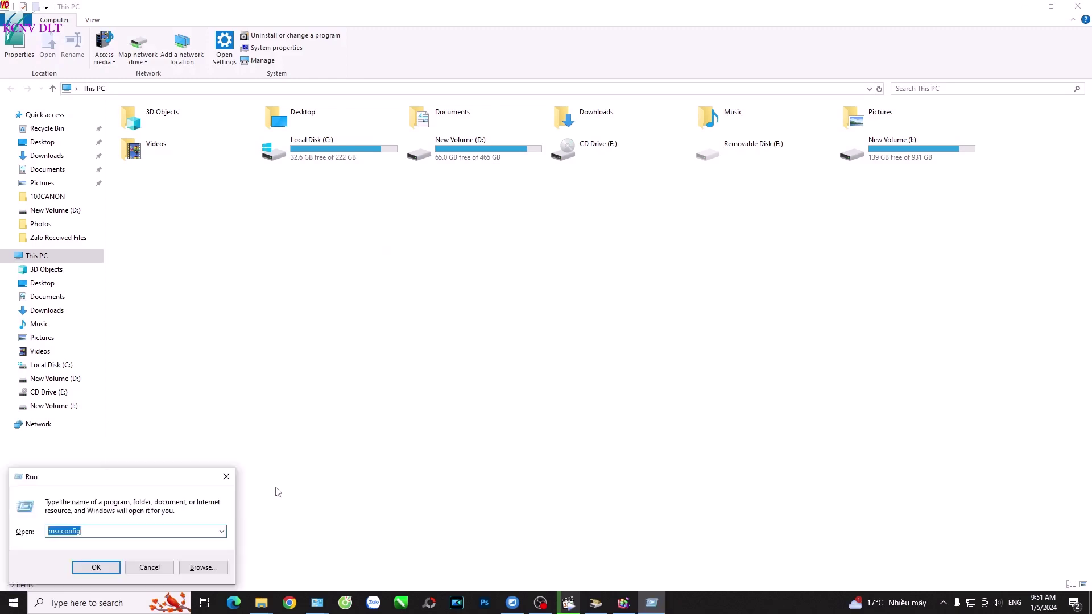
Find System Configuration with a Windows search for "msconfig", open it and dismiss the Run dialog
{"action": "left_click", "coordinate": [103, 612]}
{"action": "type", "text": "mscconfig"}
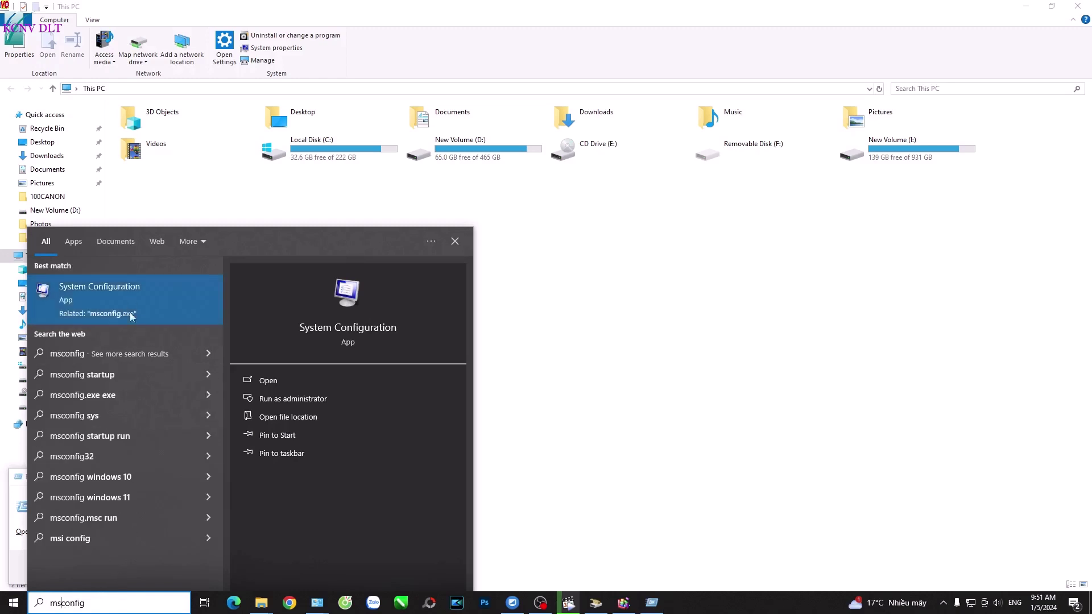
{"action": "left_click", "coordinate": [153, 329]}
{"action": "left_click", "coordinate": [149, 567]}
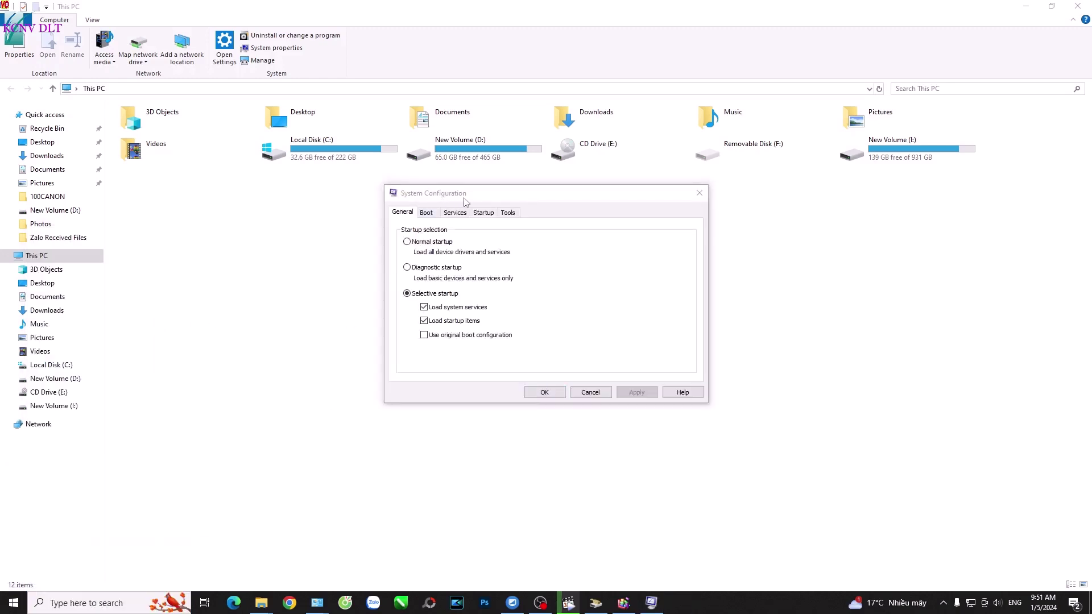
Launch System Configuration again with the Run command "msconfig"
{"action": "key", "text": "super+r"}
{"action": "type", "text": "ms"}
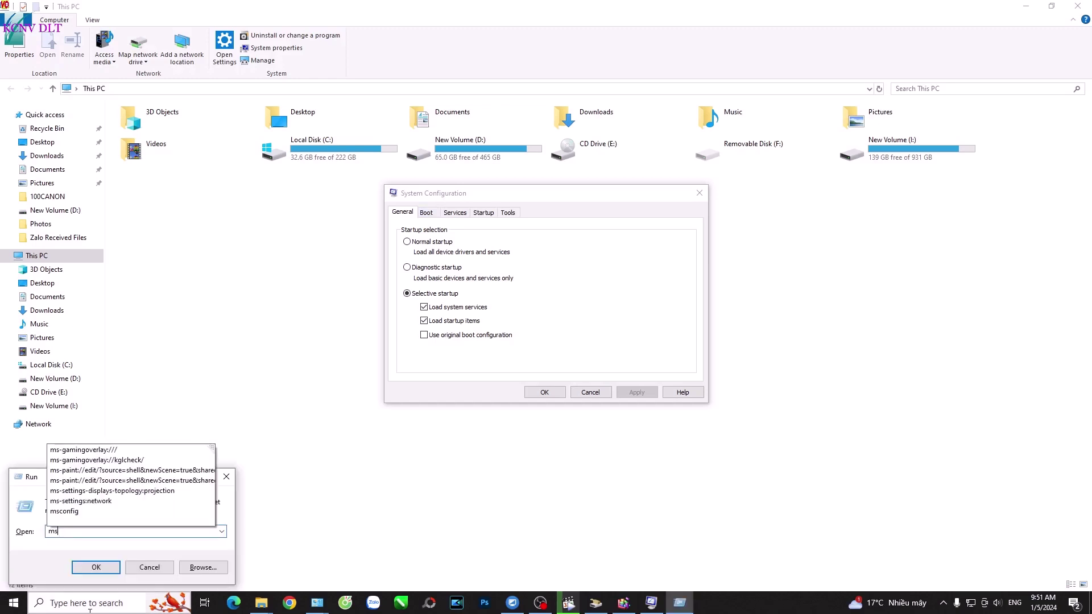
{"action": "type", "text": "config"}
{"action": "key", "text": "Return"}
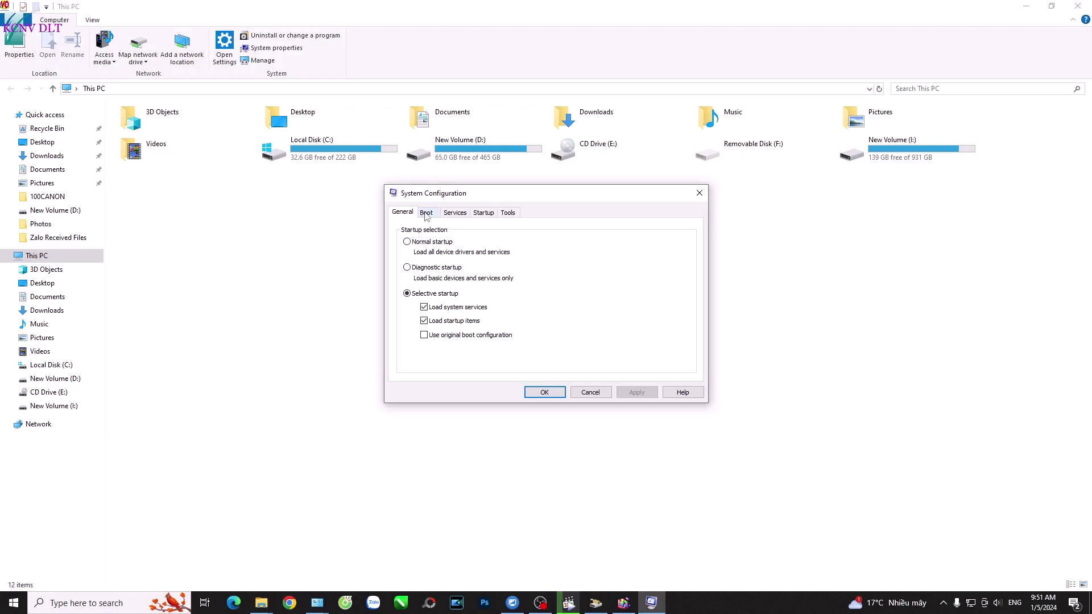
Open the advanced boot options of the Windows 10 entry and move the dialog clear of the boot settings
{"action": "left_click_drag", "start_coordinate": [425, 216], "coordinate": [448, 203]}
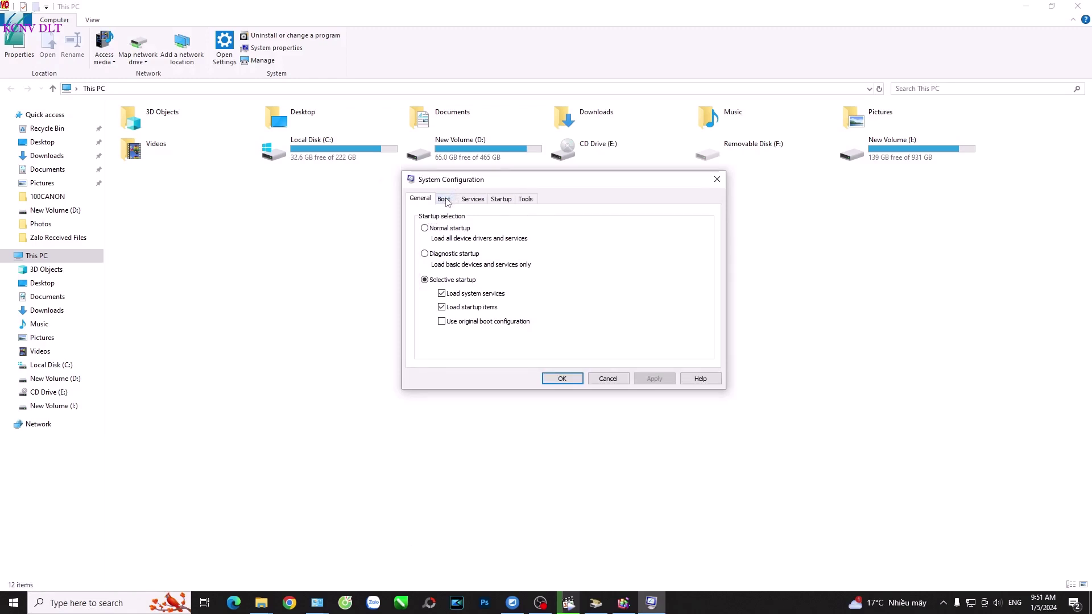
{"action": "left_click", "coordinate": [445, 199]}
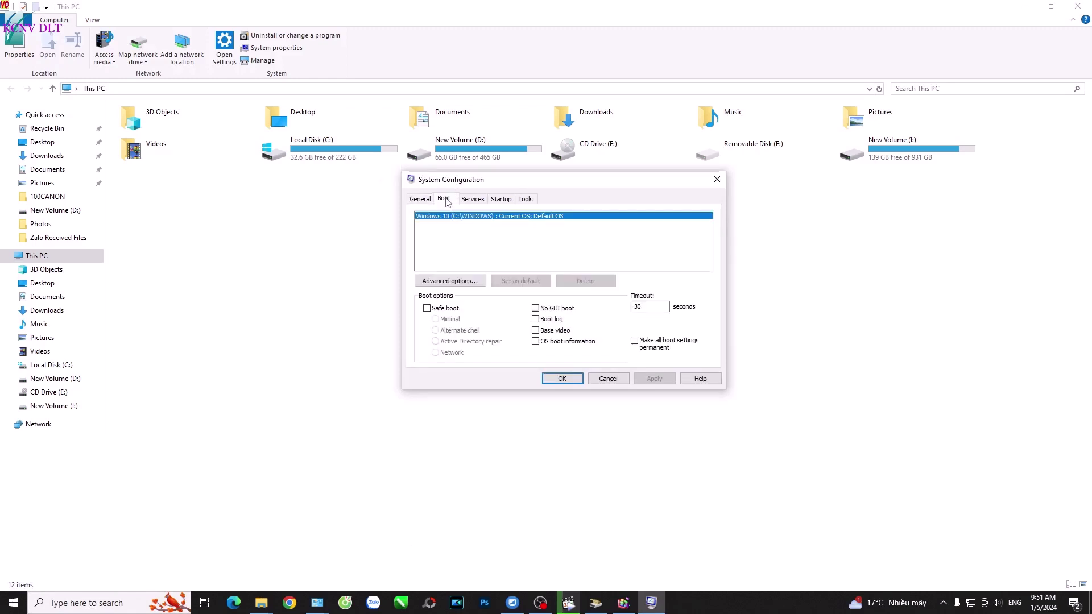
{"action": "left_click", "coordinate": [450, 281]}
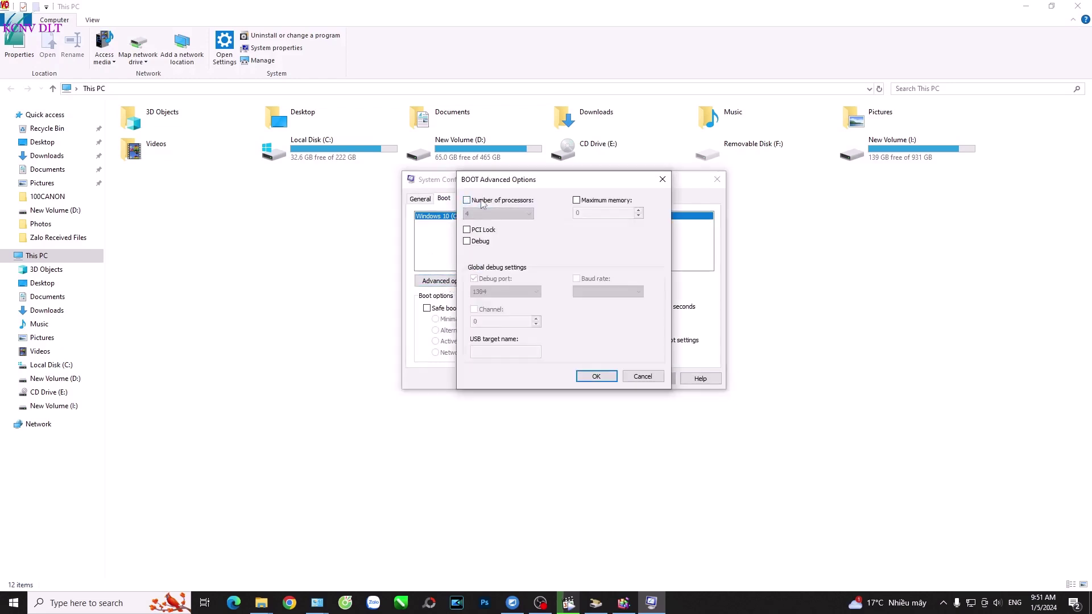
{"action": "left_click_drag", "start_coordinate": [496, 183], "coordinate": [655, 193]}
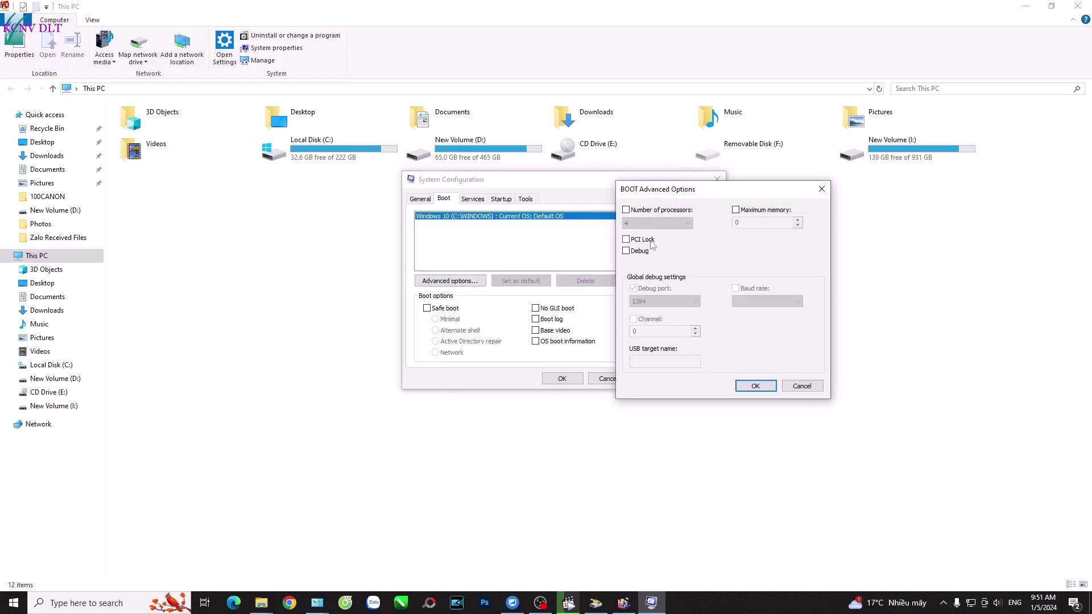
{"action": "left_click", "coordinate": [767, 390]}
{"action": "left_click", "coordinate": [472, 280]}
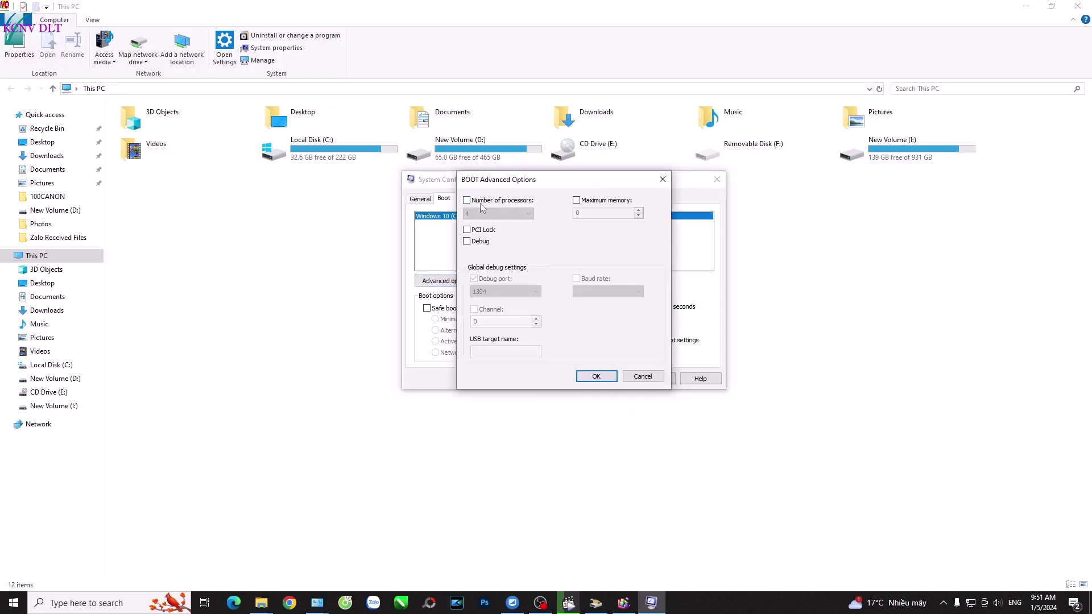
{"action": "left_click_drag", "start_coordinate": [511, 188], "coordinate": [571, 188]}
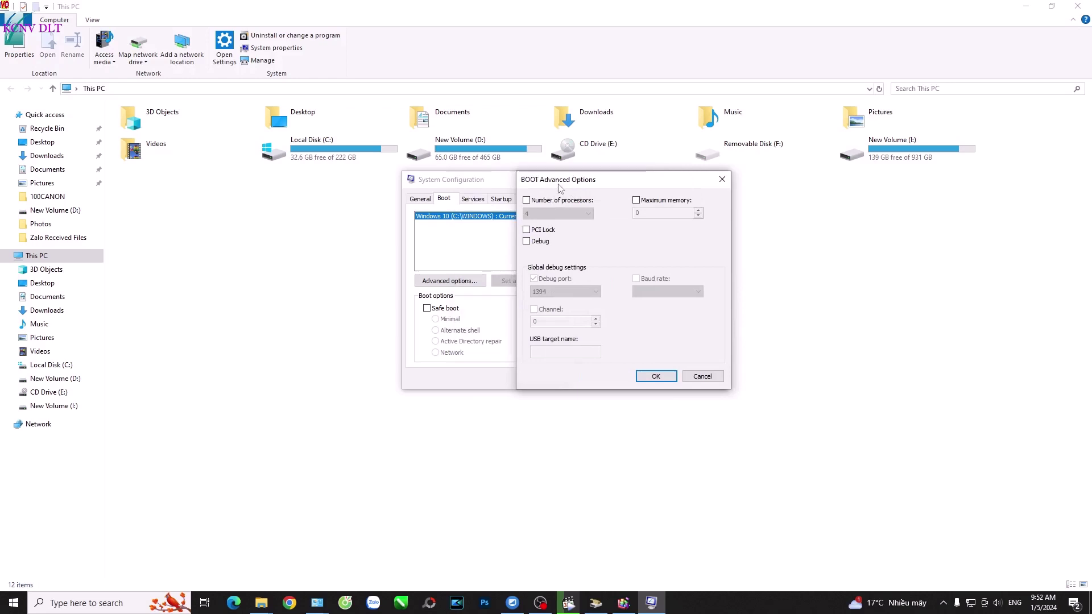
Enable the number of processors option for booting and set it to 4
{"action": "left_click", "coordinate": [526, 200]}
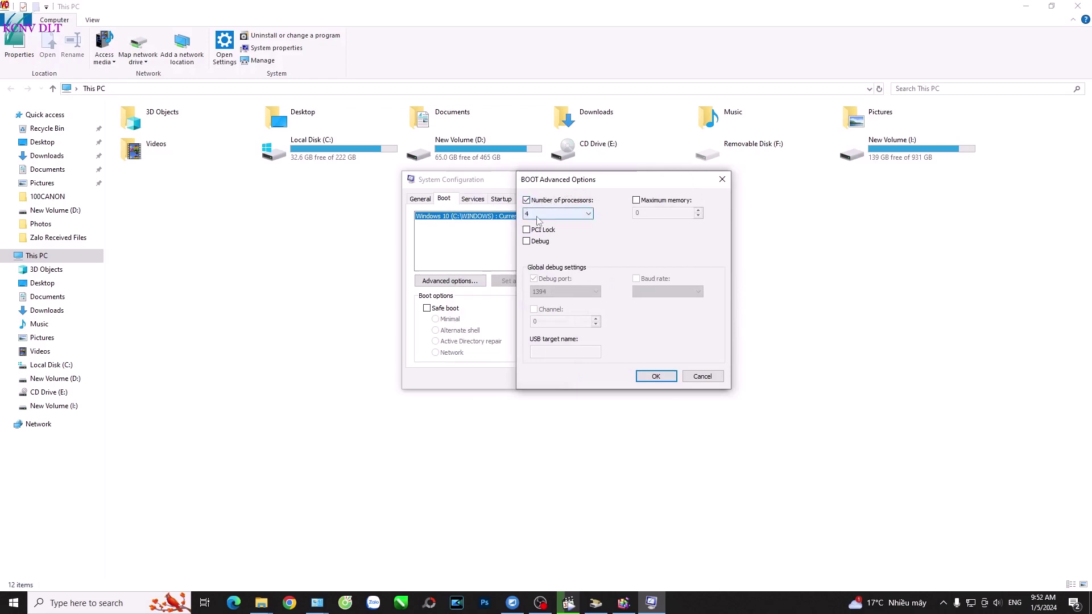
{"action": "left_click", "coordinate": [539, 214]}
{"action": "left_click", "coordinate": [539, 216]}
{"action": "left_click", "coordinate": [539, 215]}
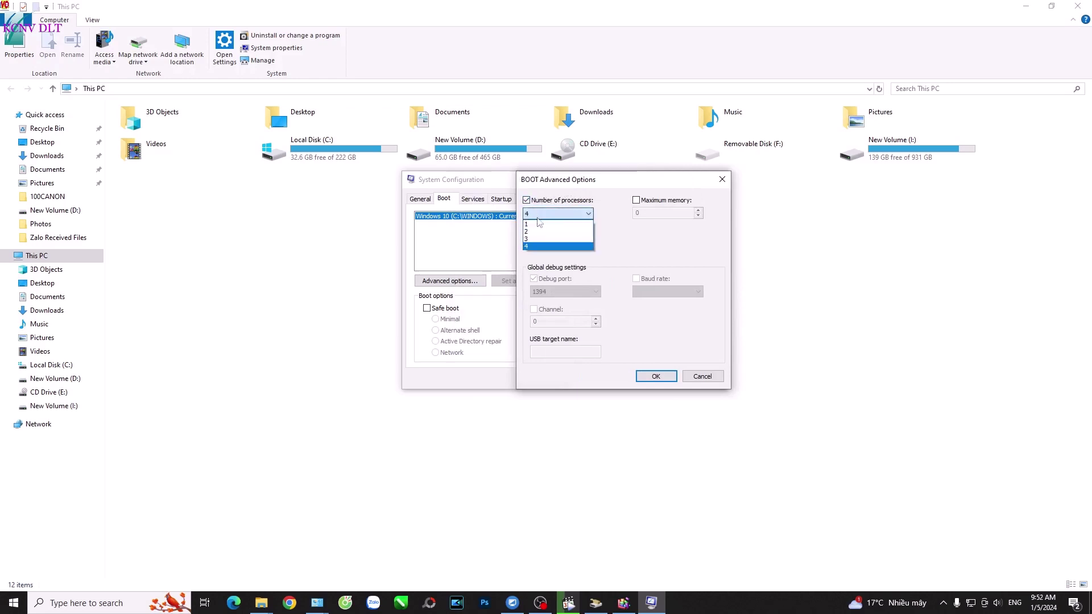
{"action": "left_click", "coordinate": [533, 244]}
{"action": "left_click", "coordinate": [539, 214]}
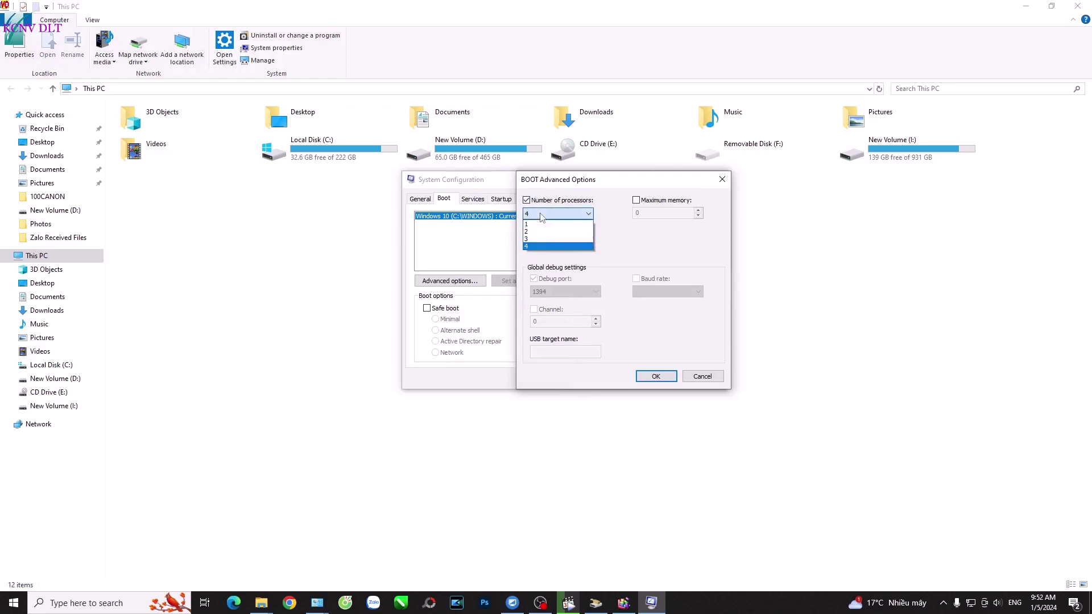
{"action": "left_click", "coordinate": [534, 250]}
{"action": "left_click", "coordinate": [546, 214]}
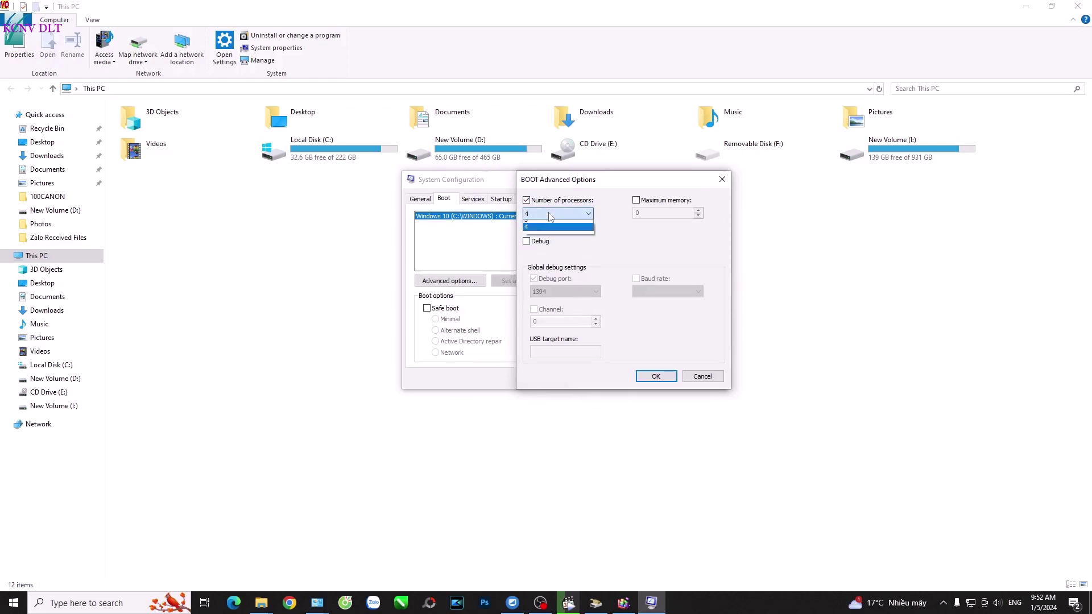
{"action": "left_click", "coordinate": [539, 248]}
{"action": "left_click", "coordinate": [539, 215]}
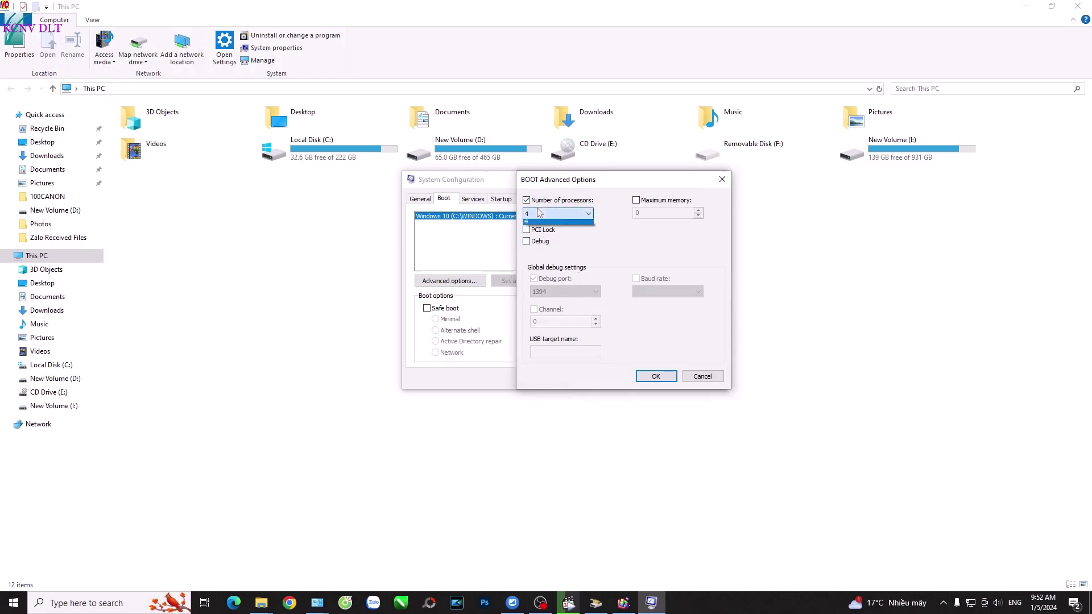
{"action": "left_click", "coordinate": [536, 249]}
Toggle the number of processors option, reopen the advanced boot options, select 4 processors again and accept
{"action": "left_click", "coordinate": [526, 199]}
{"action": "left_click", "coordinate": [655, 376]}
{"action": "left_click", "coordinate": [498, 214]}
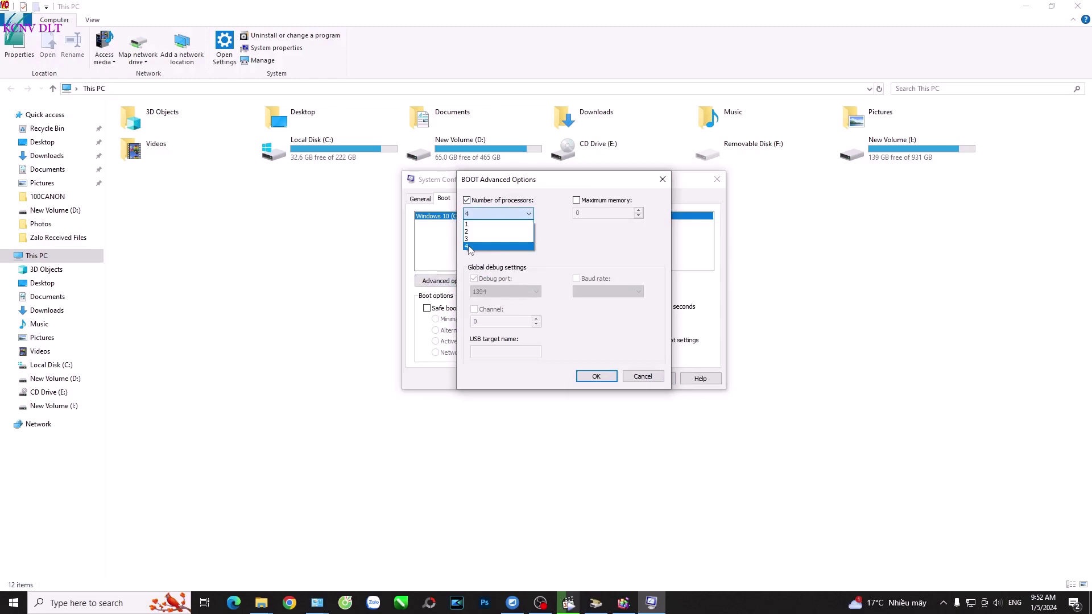
{"action": "left_click", "coordinate": [470, 248]}
{"action": "left_click_drag", "start_coordinate": [533, 188], "coordinate": [685, 181]}
{"action": "left_click", "coordinate": [754, 368]}
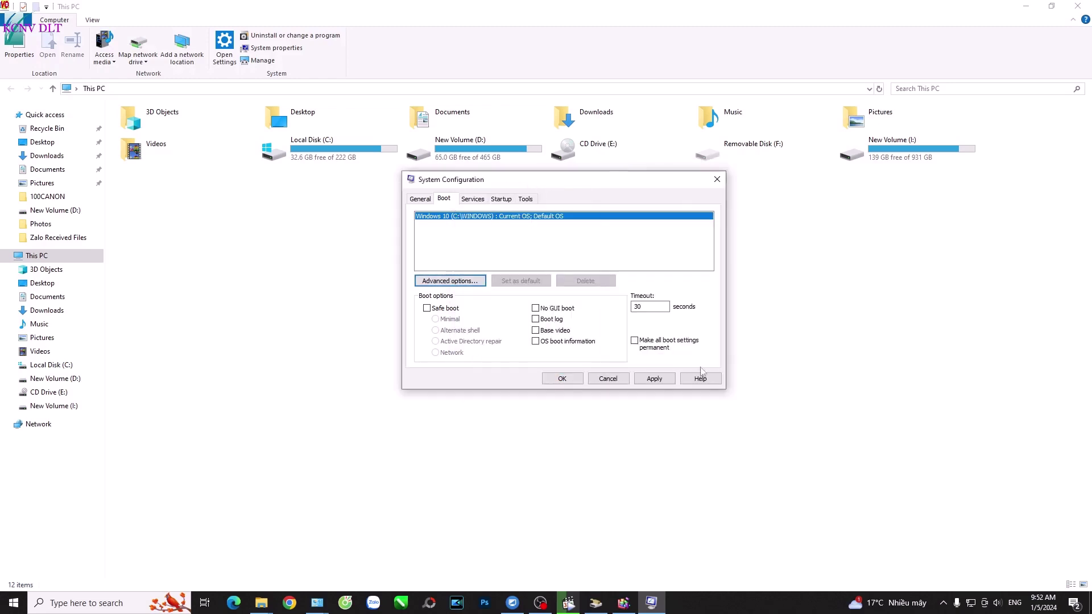
Set the number of boot processors to 2 in the advanced boot options and apply the change
{"action": "left_click", "coordinate": [463, 281]}
{"action": "left_click", "coordinate": [494, 215]}
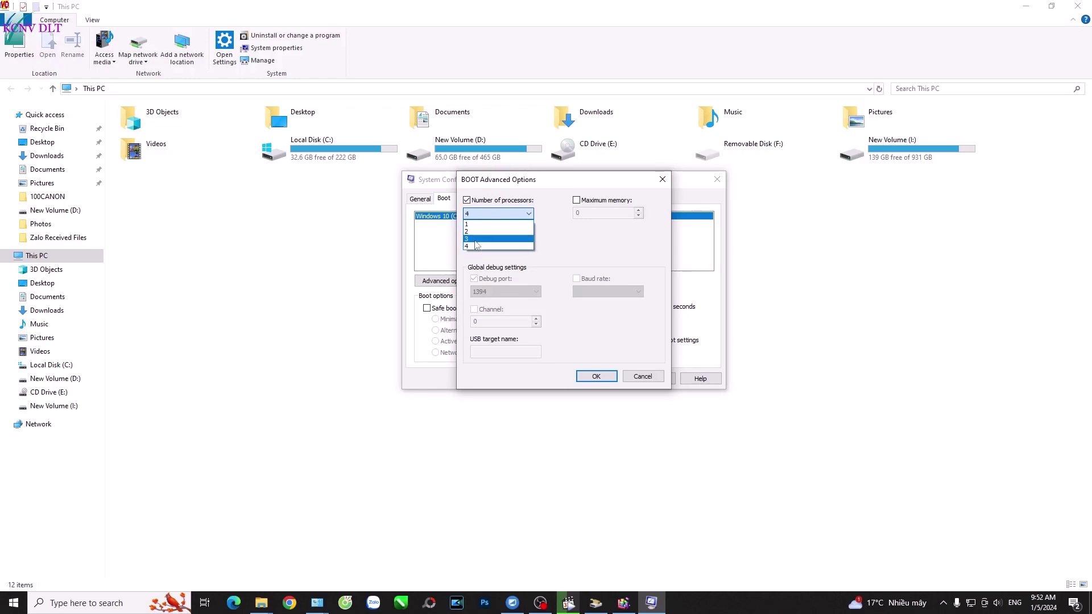
{"action": "left_click", "coordinate": [476, 231]}
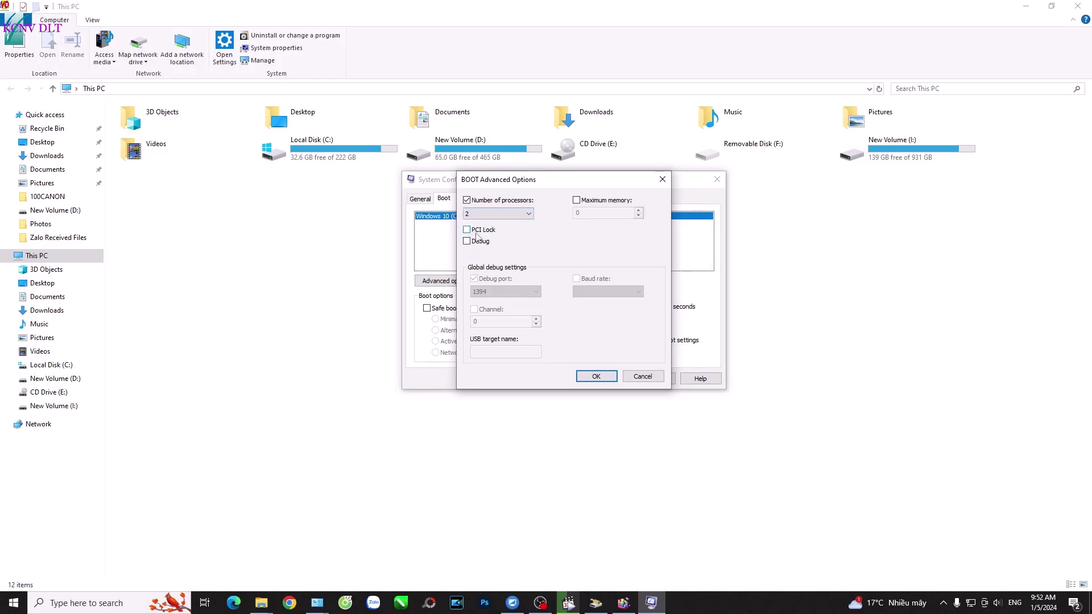
{"action": "left_click", "coordinate": [595, 377]}
{"action": "left_click", "coordinate": [654, 378]}
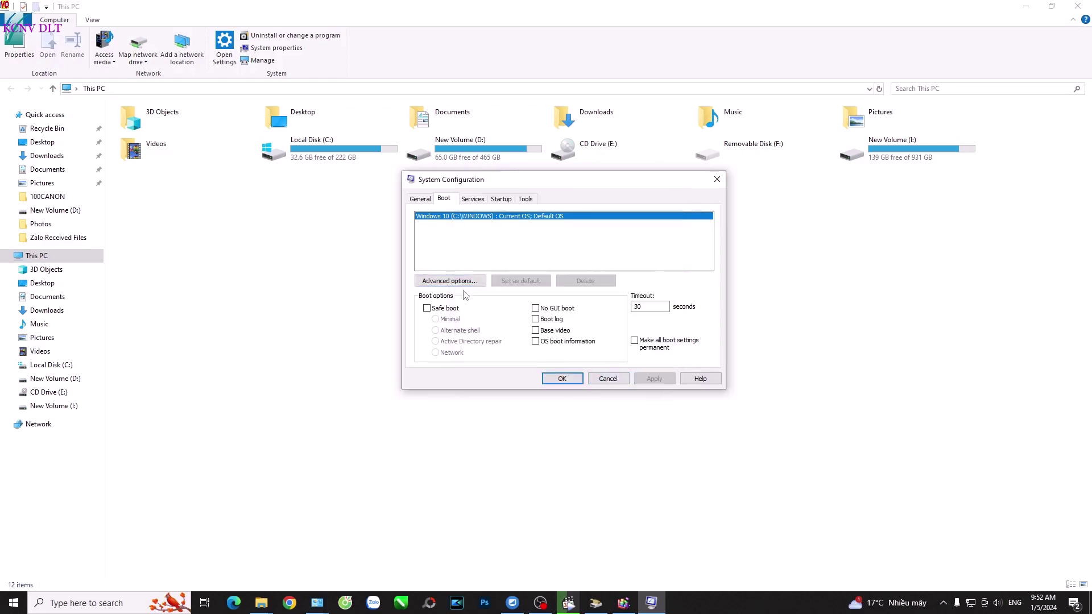
Check the CPU performance details in Task Manager and move its window away from System Configuration
{"action": "right_click", "coordinate": [736, 604]}
{"action": "left_click", "coordinate": [756, 563]}
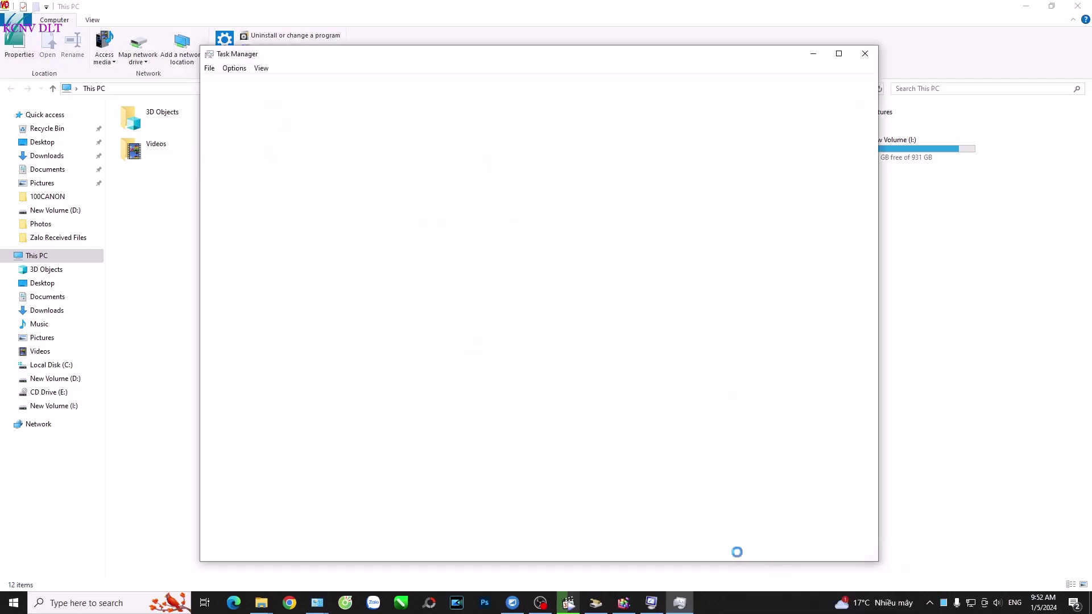
{"action": "left_click", "coordinate": [289, 84]}
{"action": "left_click", "coordinate": [260, 84]}
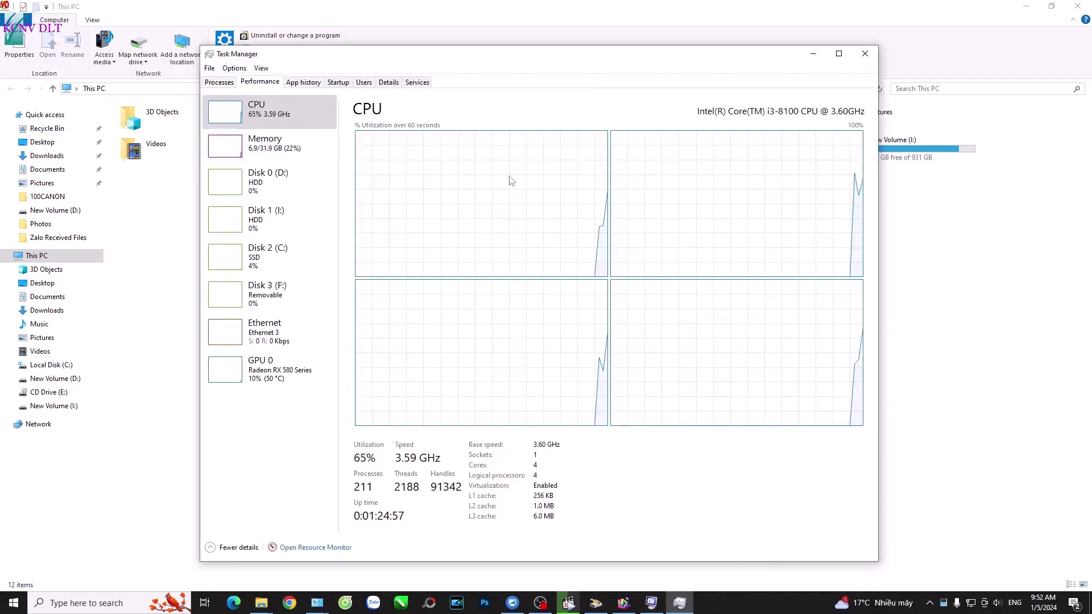
{"action": "left_click_drag", "start_coordinate": [495, 57], "coordinate": [1056, 380]}
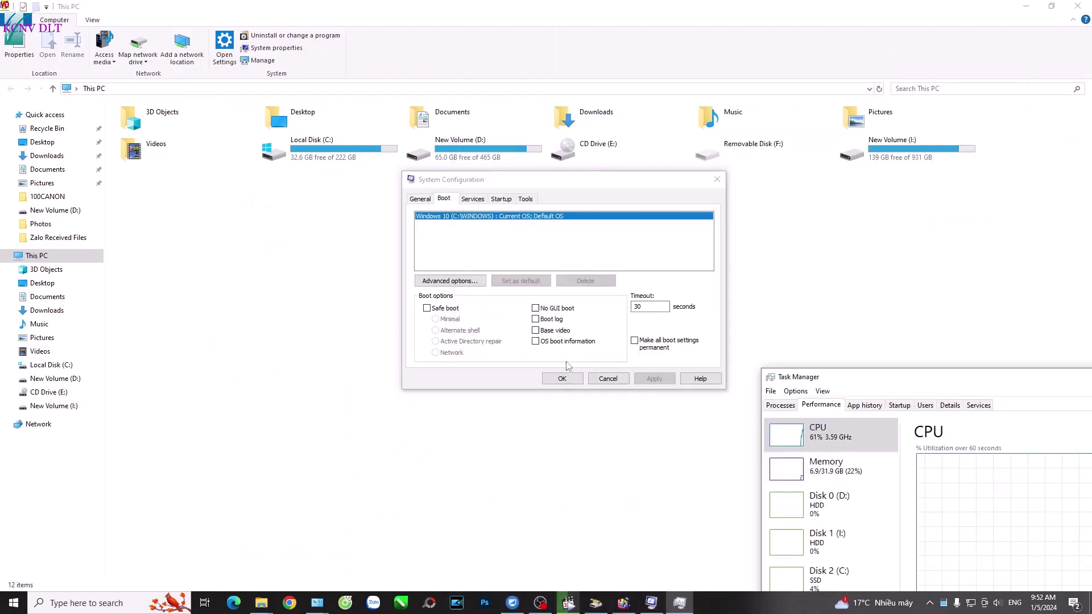
Set the number of boot processors to 4 in the advanced boot options and apply the change
{"action": "left_click", "coordinate": [450, 280]}
{"action": "left_click", "coordinate": [498, 214]}
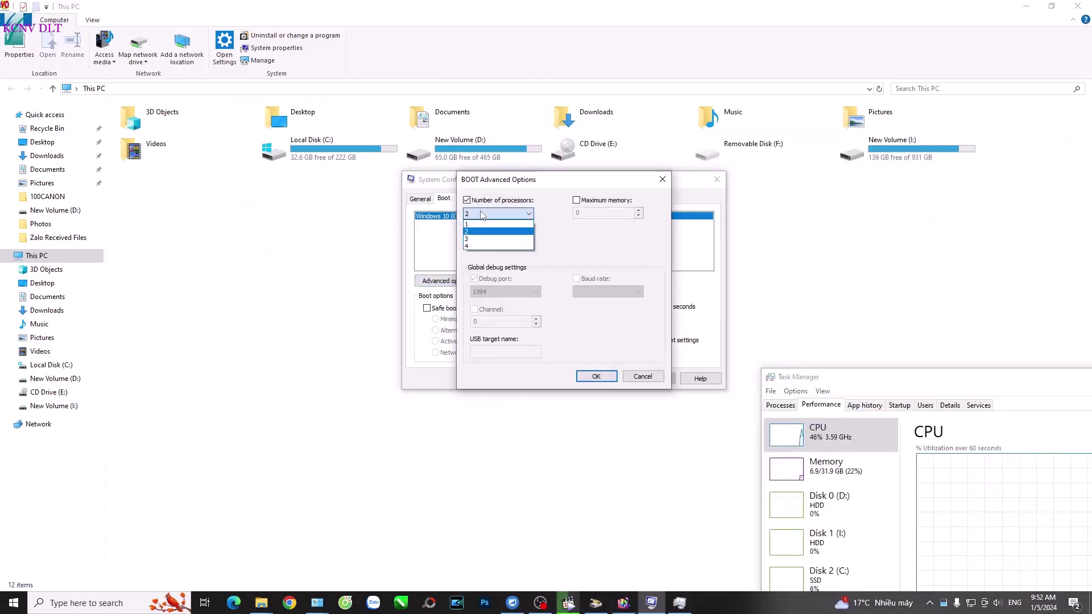
{"action": "left_click_drag", "start_coordinate": [825, 378], "coordinate": [880, 398]}
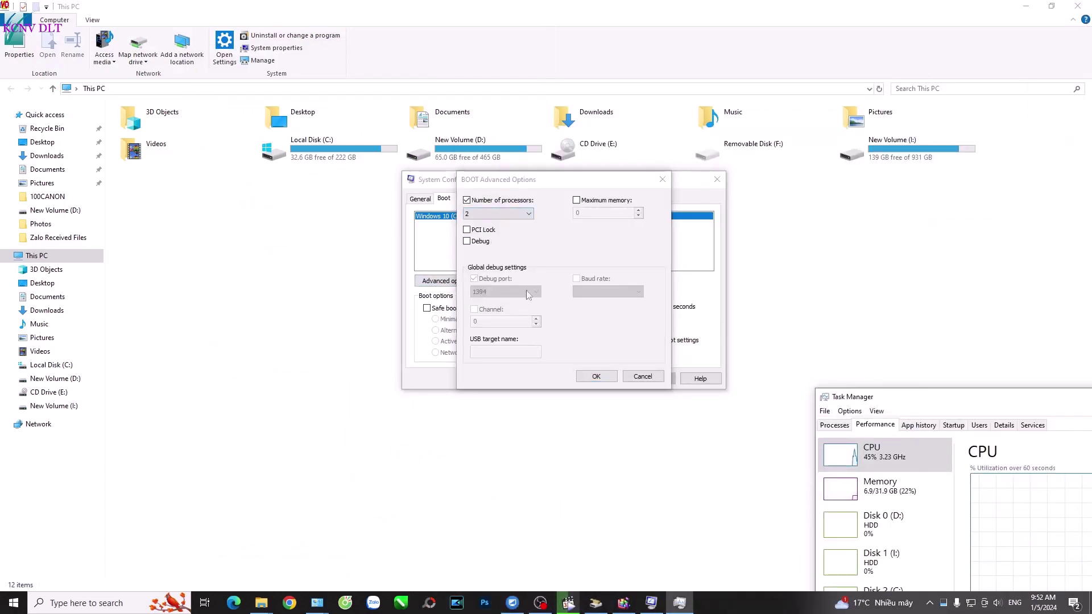
{"action": "left_click", "coordinate": [498, 213]}
{"action": "left_click", "coordinate": [472, 246]}
{"action": "left_click_drag", "start_coordinate": [1062, 406], "coordinate": [915, 423]}
{"action": "left_click", "coordinate": [533, 253]}
{"action": "left_click", "coordinate": [483, 221]}
{"action": "left_click", "coordinate": [492, 254]}
{"action": "left_click", "coordinate": [595, 377]}
{"action": "left_click", "coordinate": [653, 379]}
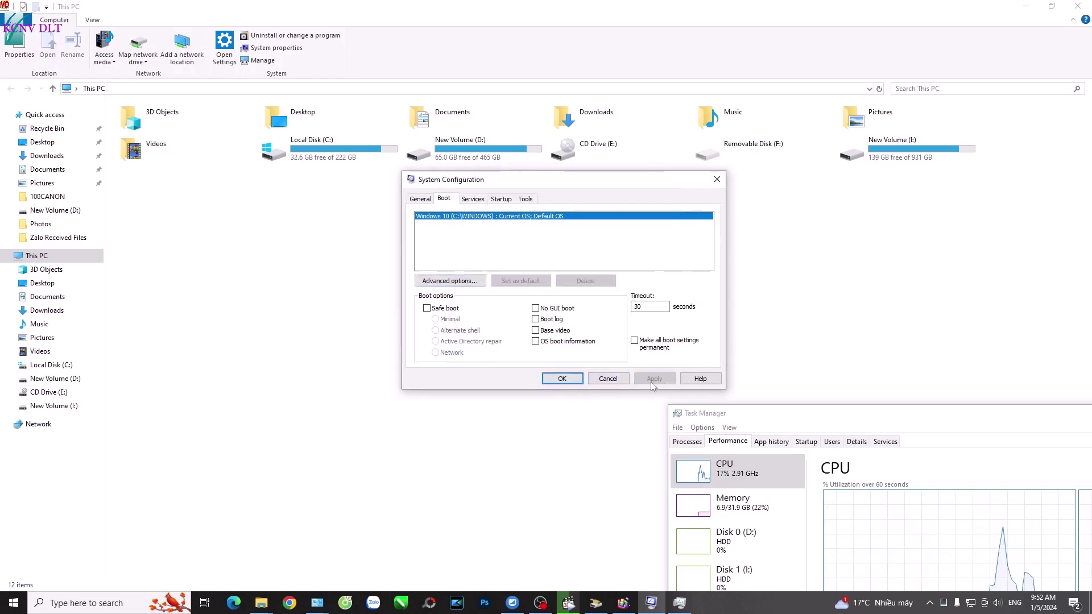
Review the services list and startup section in System Configuration, and return to the boot settings
{"action": "left_click", "coordinate": [473, 199]}
{"action": "left_click", "coordinate": [501, 198]}
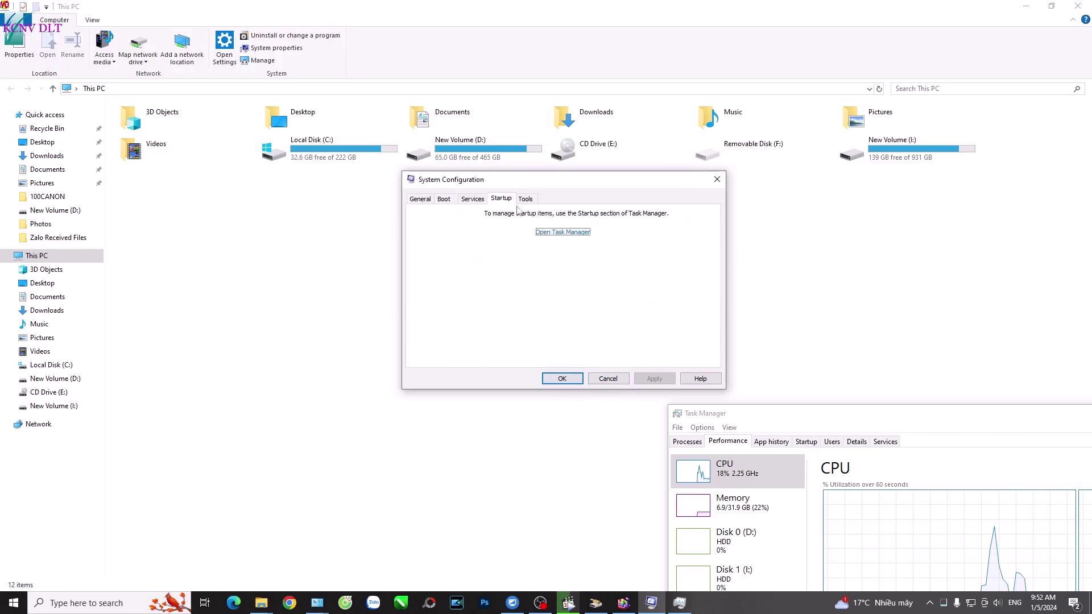
{"action": "left_click", "coordinate": [473, 200]}
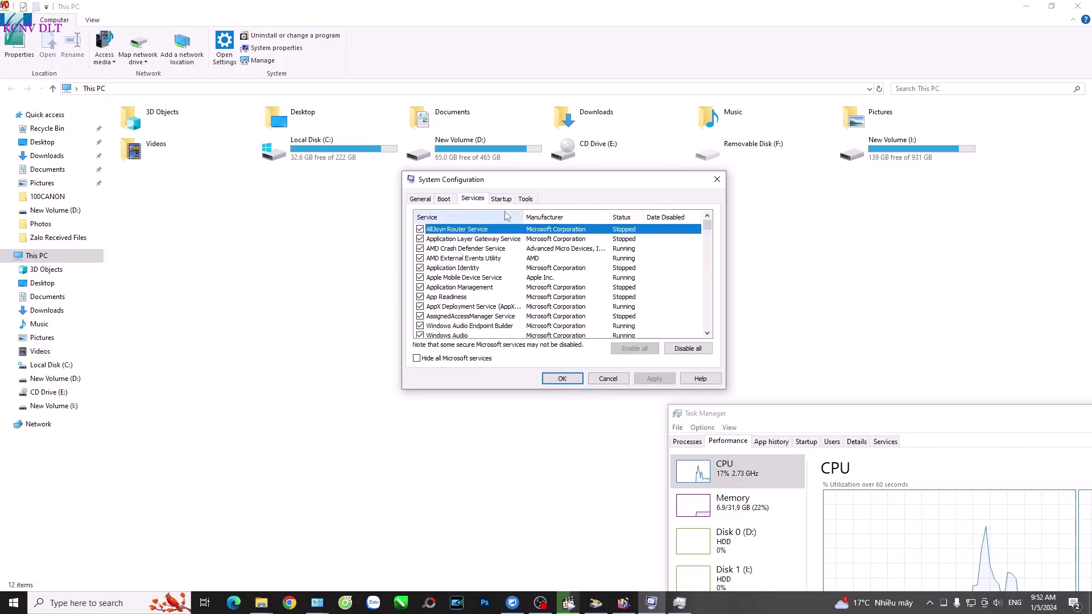
{"action": "left_click", "coordinate": [444, 201]}
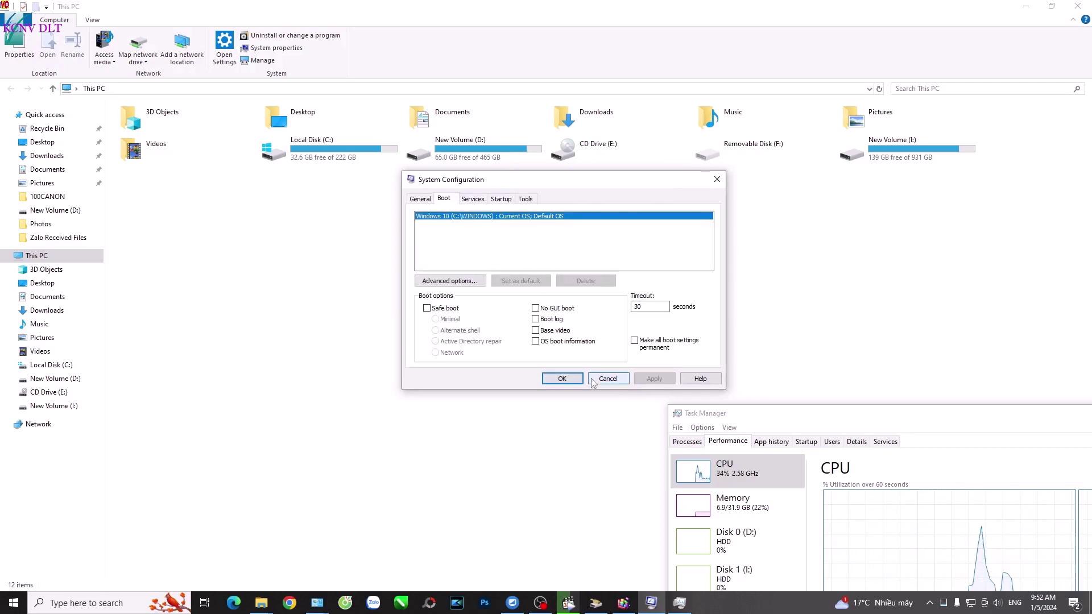
Accept and close System Configuration without restarting the computer, and close Task Manager
{"action": "left_click", "coordinate": [560, 379]}
{"action": "left_click", "coordinate": [597, 326]}
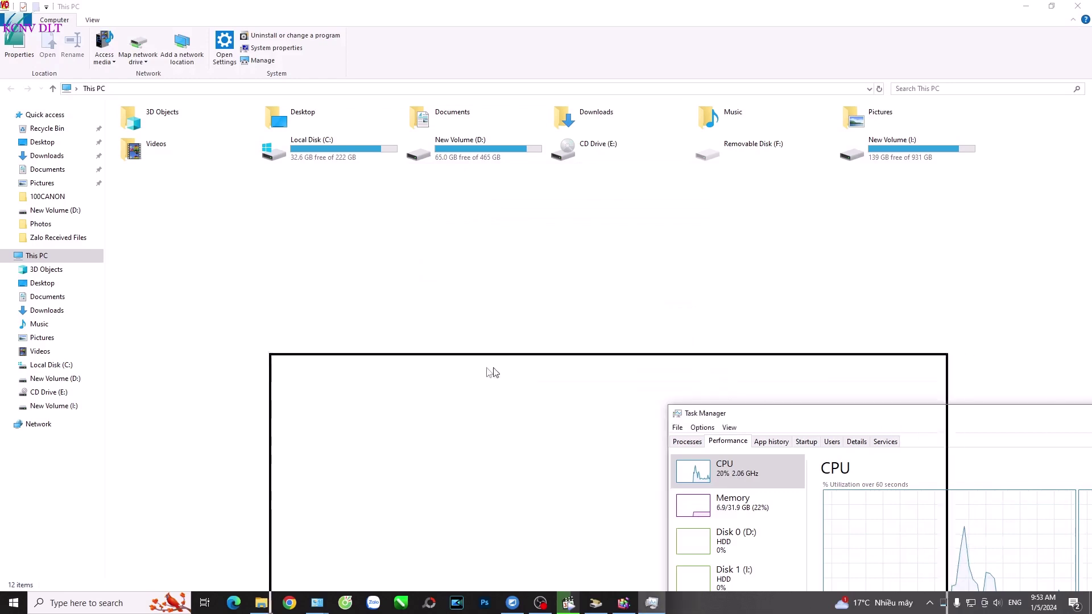
{"action": "left_click_drag", "start_coordinate": [519, 375], "coordinate": [519, 376]}
{"action": "left_click", "coordinate": [933, 362]}
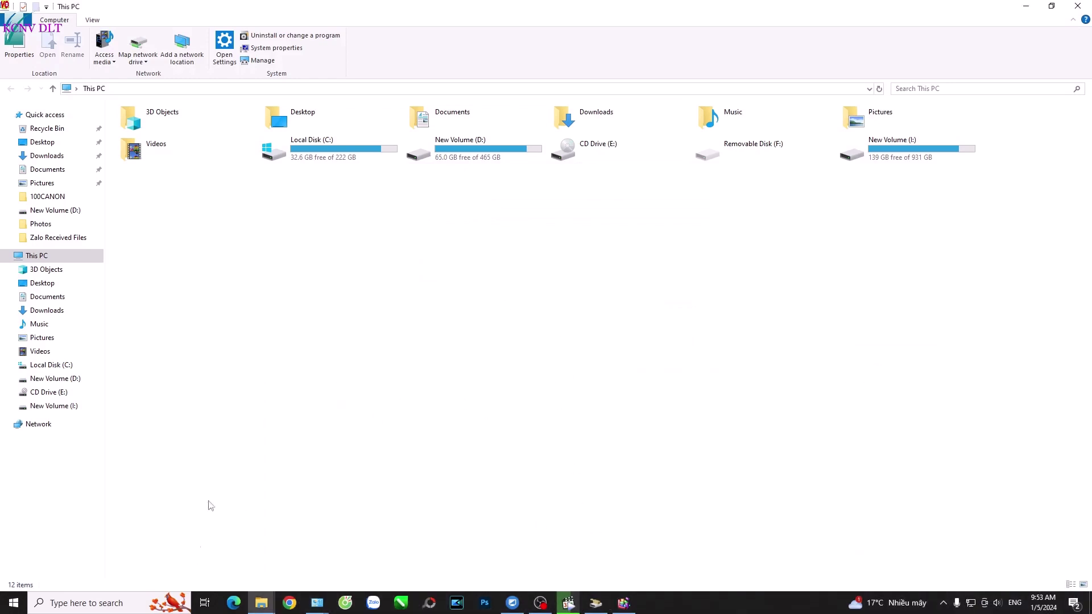
Find and launch CCleaner, and open its Custom Clean section for Windows items
{"action": "left_click", "coordinate": [91, 607]}
{"action": "type", "text": "ccl"}
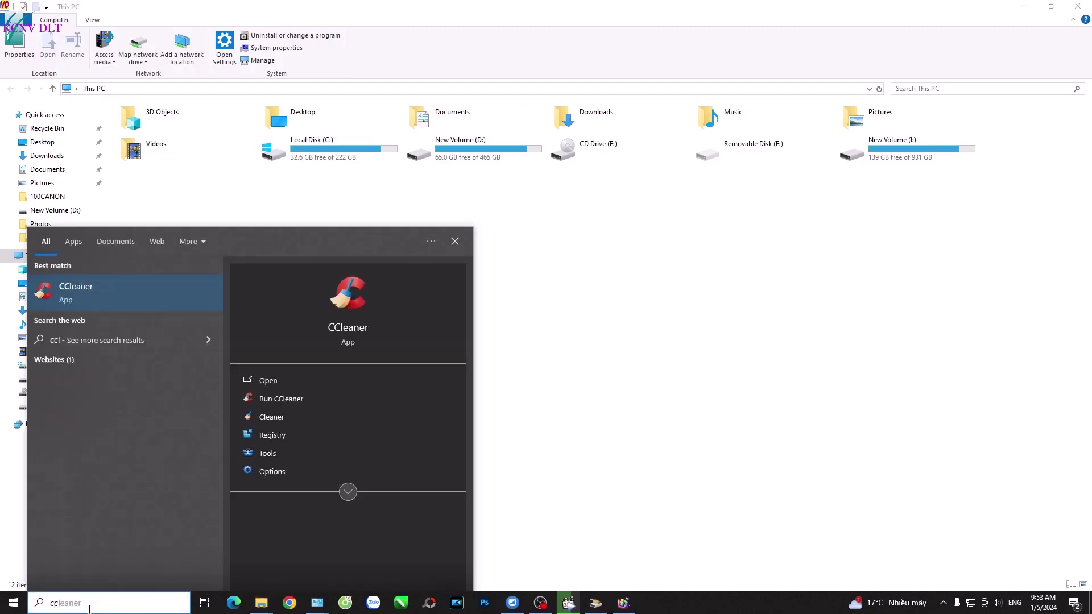
{"action": "key", "text": "Return"}
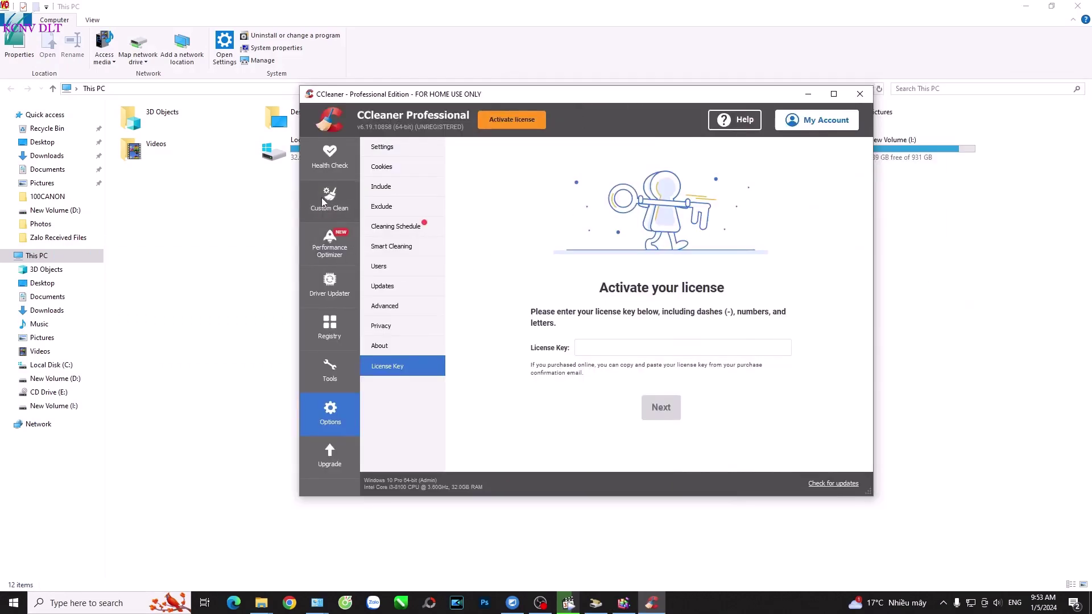
{"action": "scroll", "coordinate": [475, 198], "scroll_direction": "down", "scroll_amount": 10}
{"action": "scroll", "coordinate": [475, 198], "scroll_direction": "up", "scroll_amount": 10}
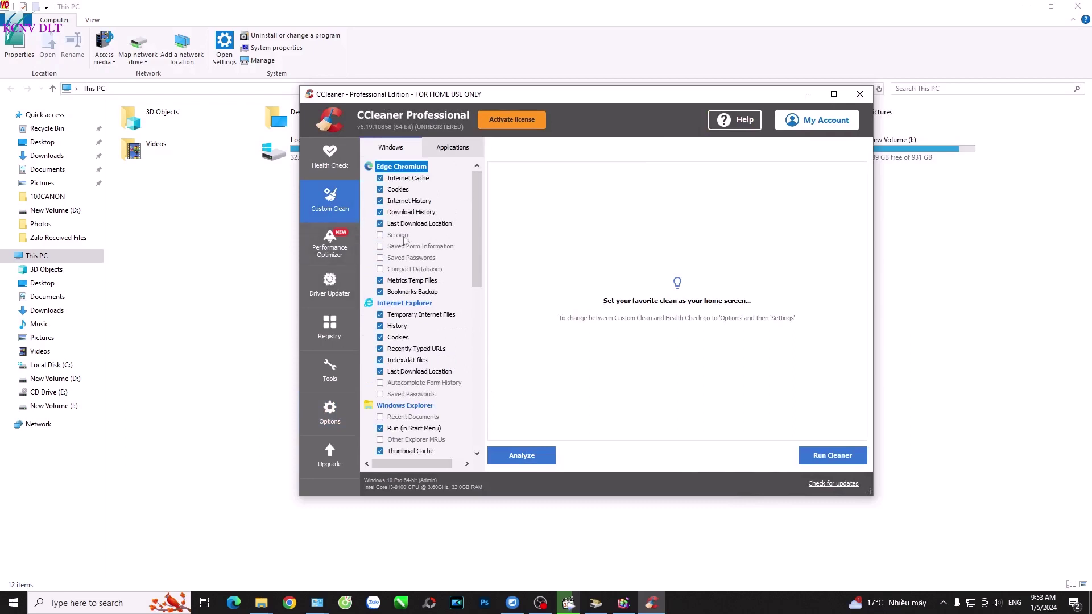
{"action": "mouse_move", "coordinate": [476, 227]}
{"action": "left_mouse_down"}
{"action": "mouse_move", "coordinate": [489, 424]}
{"action": "mouse_move", "coordinate": [501, 195]}
{"action": "mouse_move", "coordinate": [487, 223]}
{"action": "left_mouse_up"}
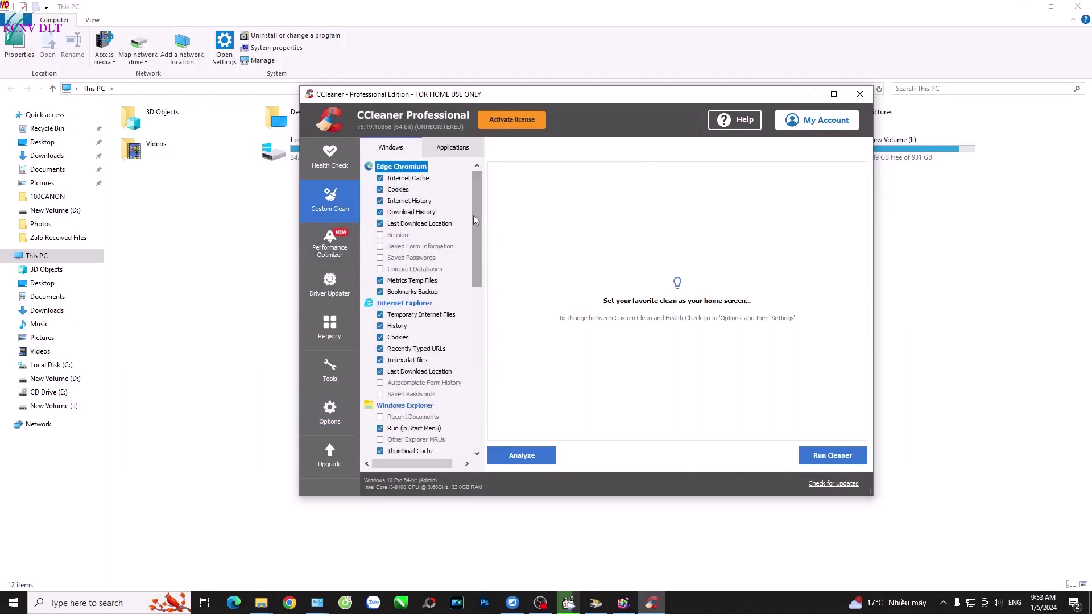
Keep Cookies under Edge Chromium selected for cleaning and start the Custom Clean analysis
{"action": "left_click", "coordinate": [380, 189]}
{"action": "left_click", "coordinate": [380, 189]}
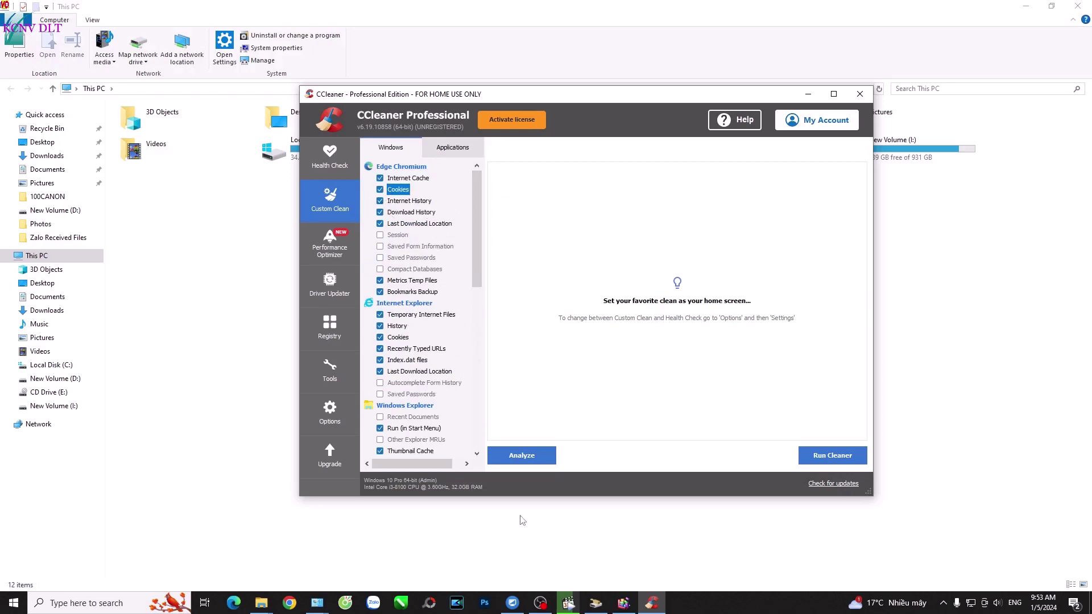
{"action": "left_click", "coordinate": [526, 458]}
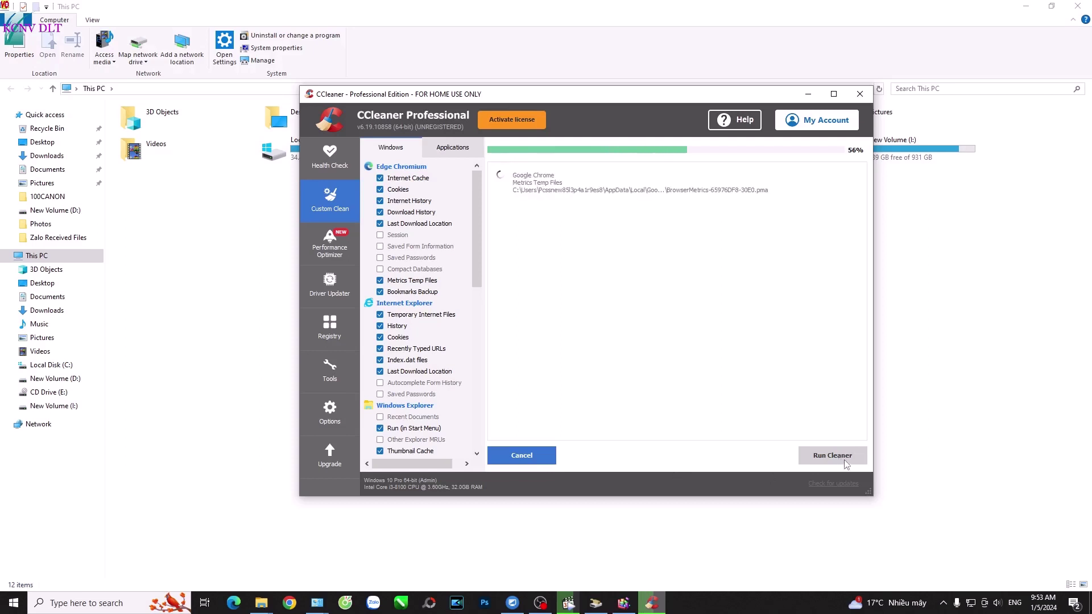
Exit the Google Chrome instance running in the background while CCleaner's analysis is in progress
{"action": "left_click", "coordinate": [944, 603]}
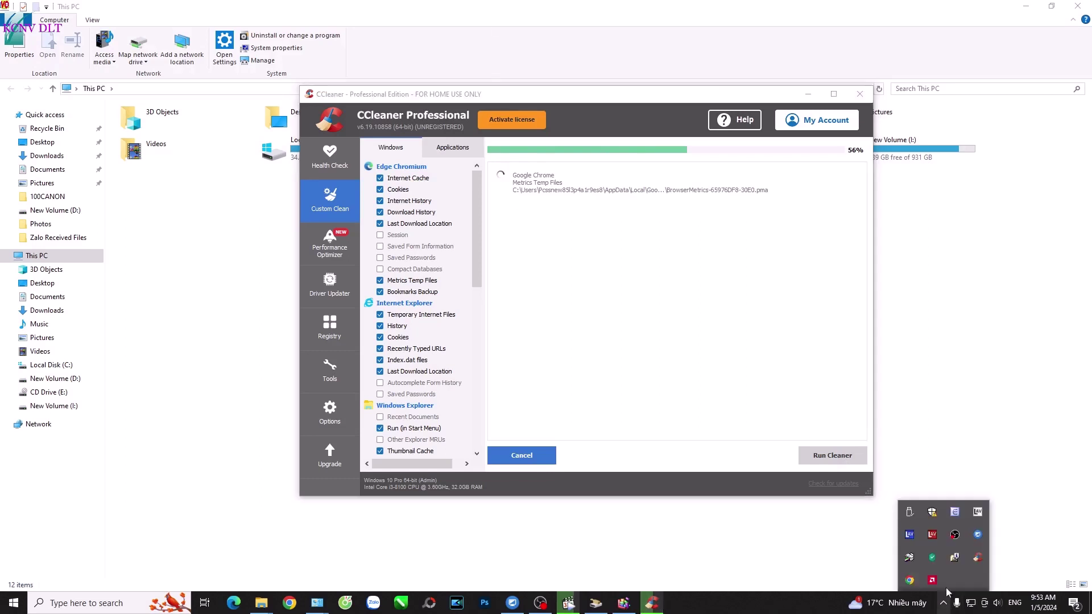
{"action": "right_click", "coordinate": [910, 581]}
{"action": "left_click", "coordinate": [879, 563]}
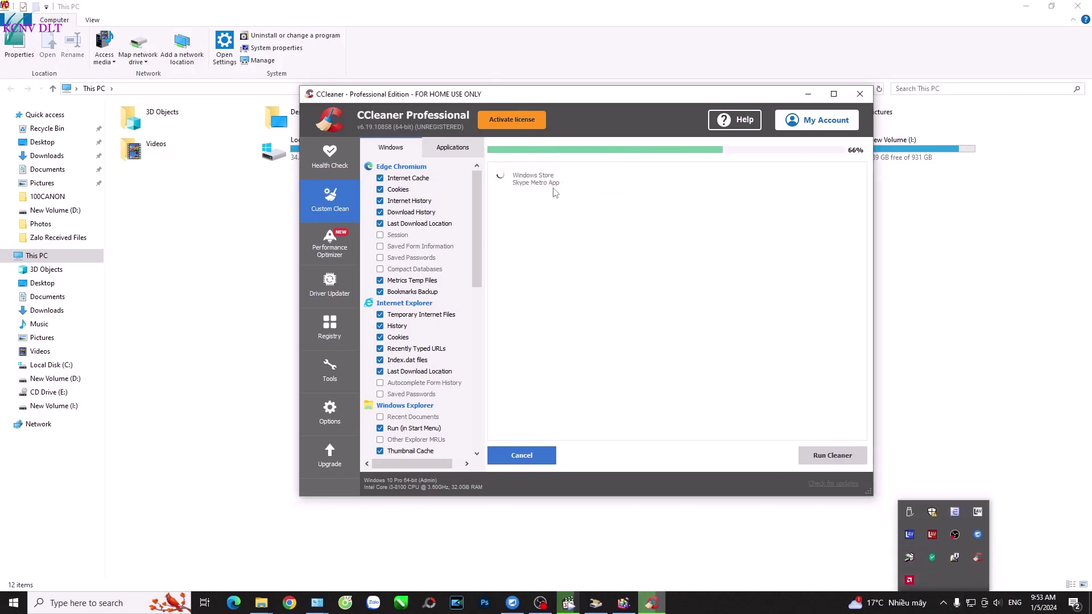
{"action": "left_click", "coordinate": [529, 195]}
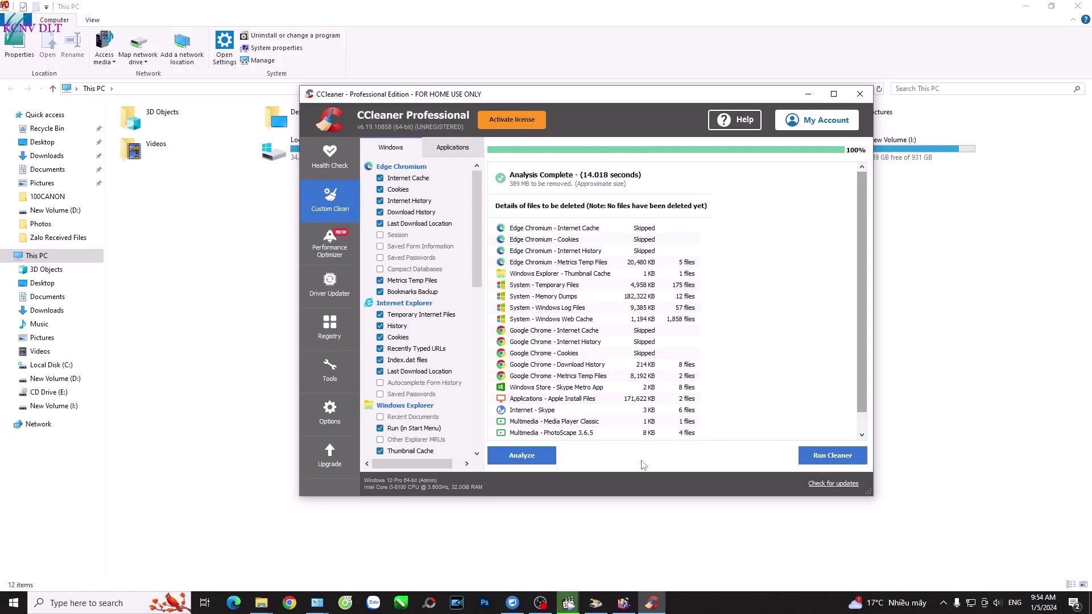
Review the cleaning categories beside the analysis results and move the CCleaner window aside
{"action": "left_click", "coordinate": [379, 189]}
{"action": "scroll", "coordinate": [476, 228], "scroll_direction": "down", "scroll_amount": 5}
{"action": "scroll", "coordinate": [477, 227], "scroll_direction": "up", "scroll_amount": 5}
{"action": "left_click_drag", "start_coordinate": [659, 103], "coordinate": [626, 106]}
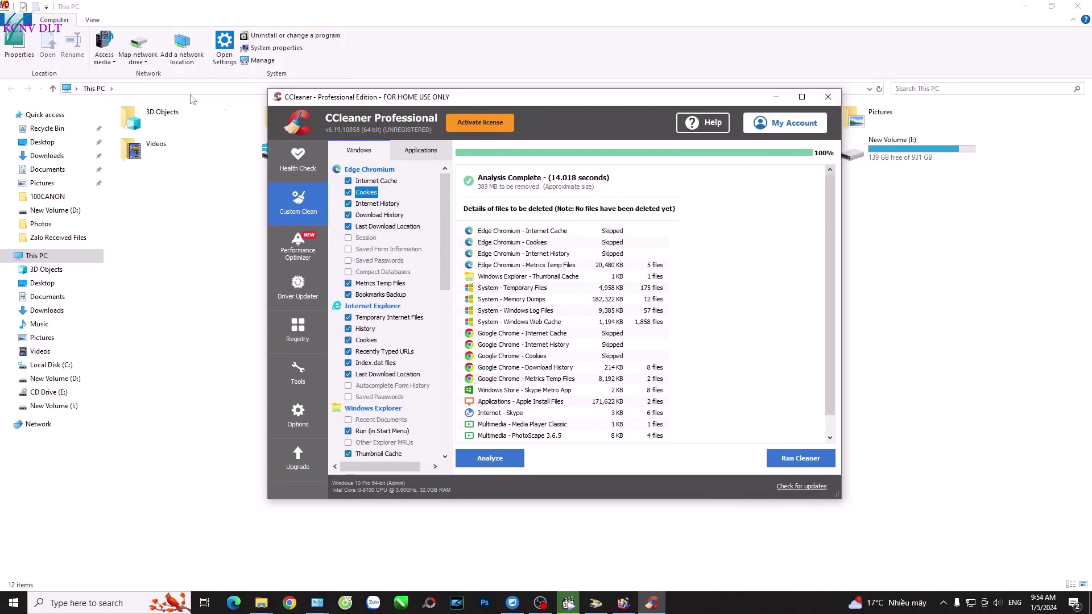
{"action": "left_click_drag", "start_coordinate": [566, 102], "coordinate": [463, 125]}
Open Kaspersky Internet Security, check its alert details, and skip the detected autostart.readme object
{"action": "left_click", "coordinate": [944, 604]}
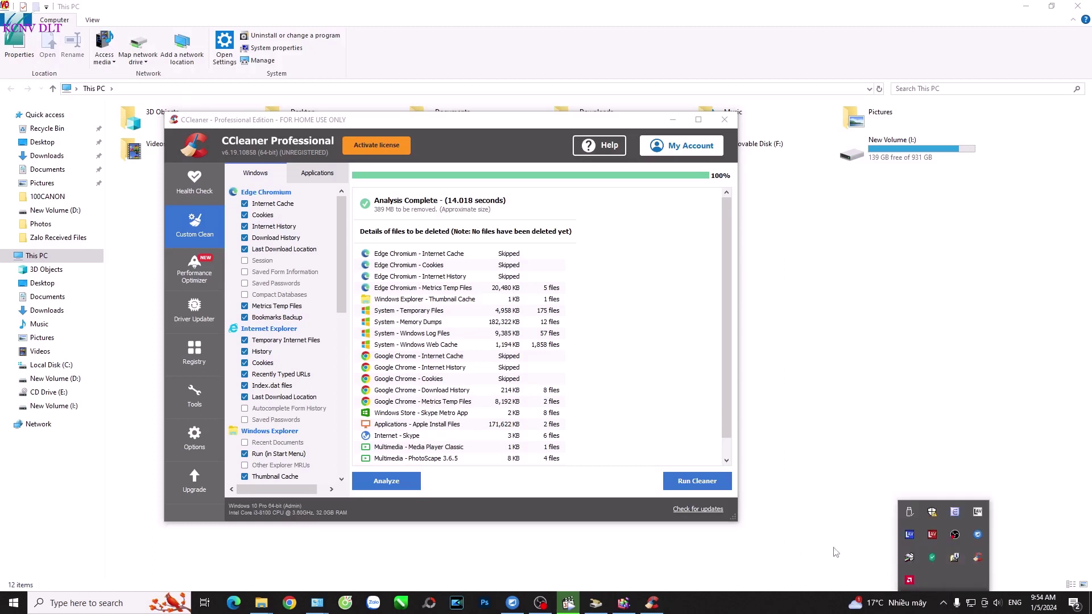
{"action": "left_click", "coordinate": [934, 564]}
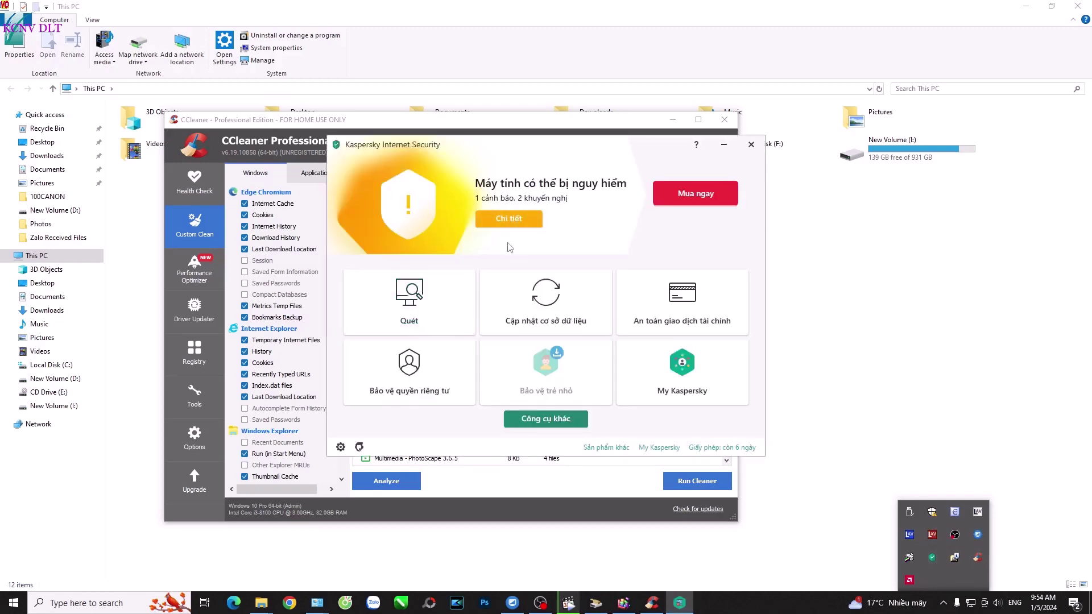
{"action": "left_click", "coordinate": [506, 224]}
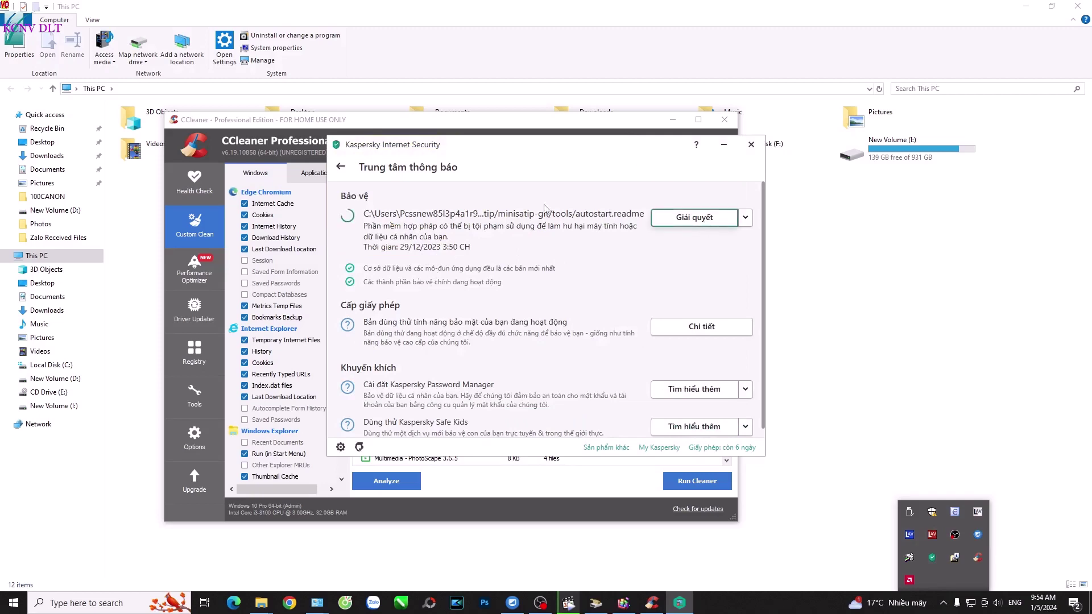
{"action": "left_click", "coordinate": [344, 166]}
{"action": "left_click_drag", "start_coordinate": [481, 154], "coordinate": [733, 107]}
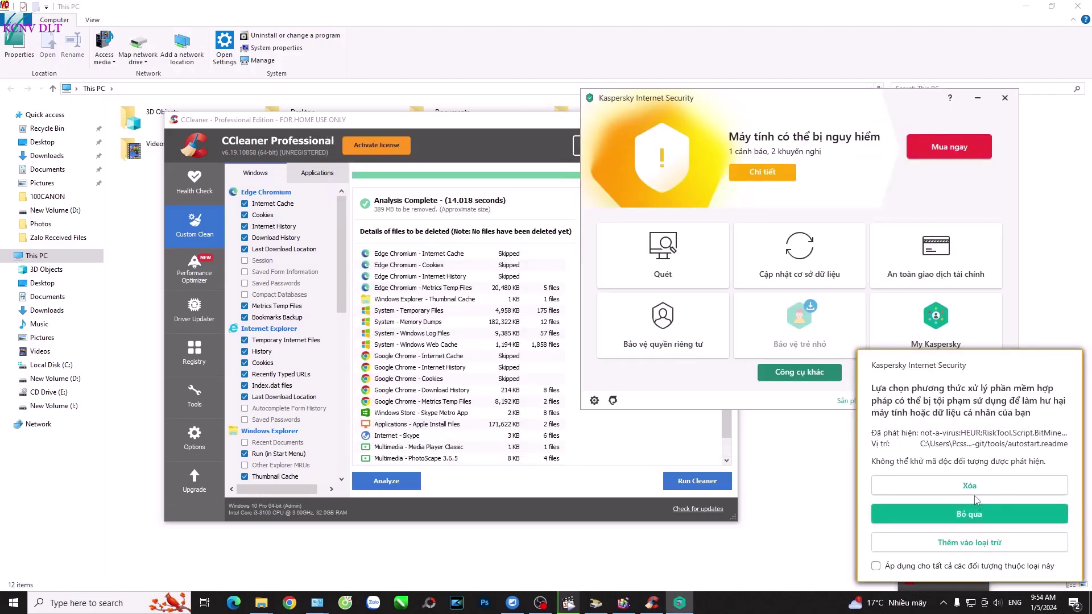
{"action": "left_click", "coordinate": [976, 515]}
Arrange the CCleaner and Kaspersky Internet Security windows side by side
{"action": "left_click_drag", "start_coordinate": [781, 114], "coordinate": [763, 102]}
{"action": "left_click_drag", "start_coordinate": [548, 131], "coordinate": [481, 134]}
{"action": "left_click_drag", "start_coordinate": [714, 109], "coordinate": [814, 113]}
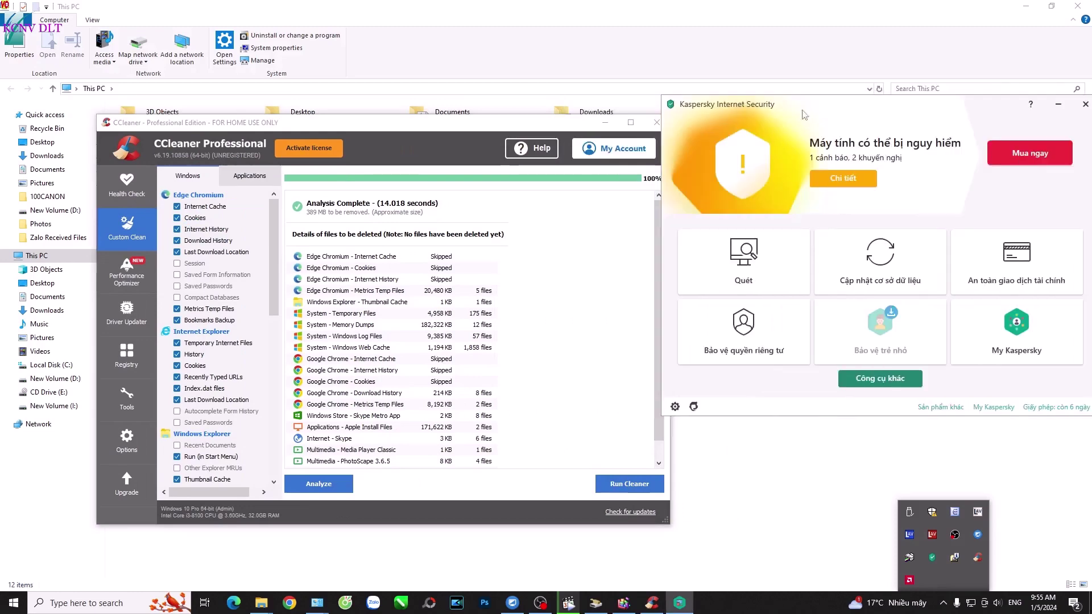
{"action": "left_click_drag", "start_coordinate": [556, 128], "coordinate": [521, 126]}
{"action": "left_click_drag", "start_coordinate": [819, 112], "coordinate": [803, 165]}
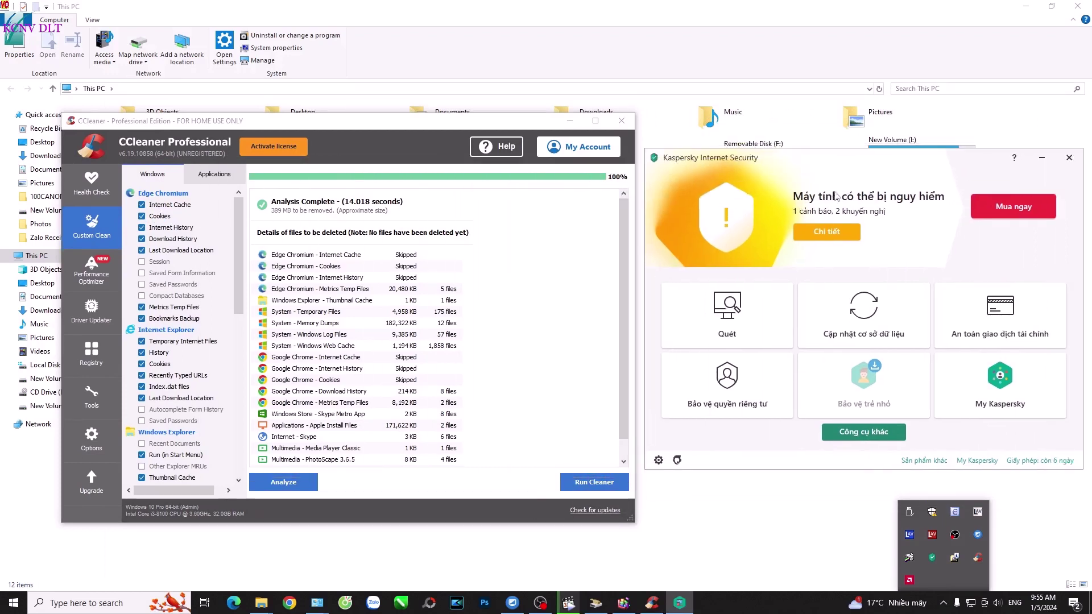
{"action": "right_click", "coordinate": [290, 602]}
{"action": "left_click", "coordinate": [305, 537]}
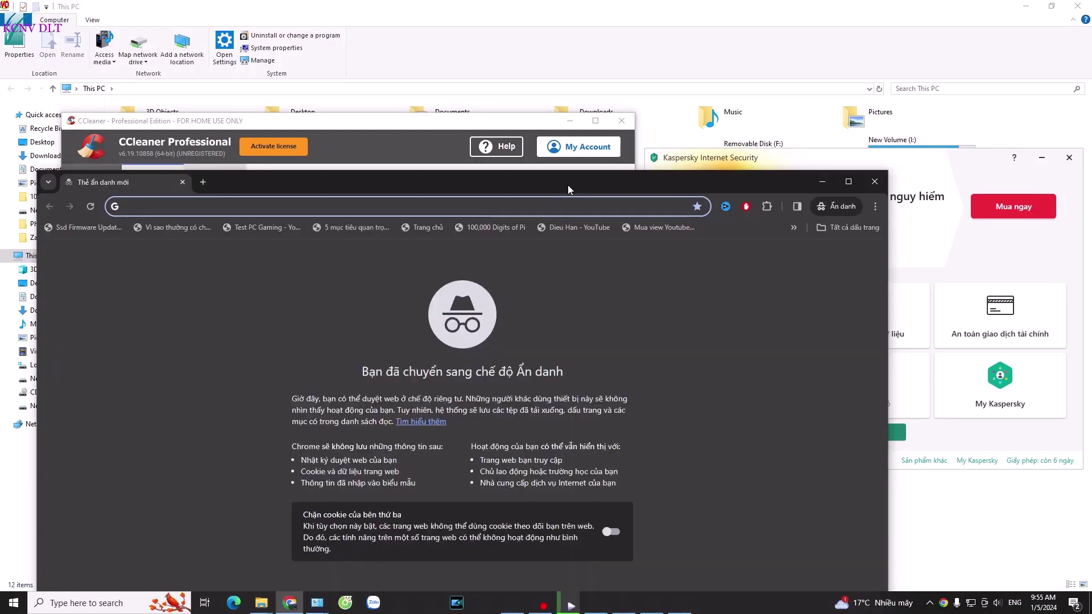
{"action": "left_click_drag", "start_coordinate": [567, 185], "coordinate": [616, 401]}
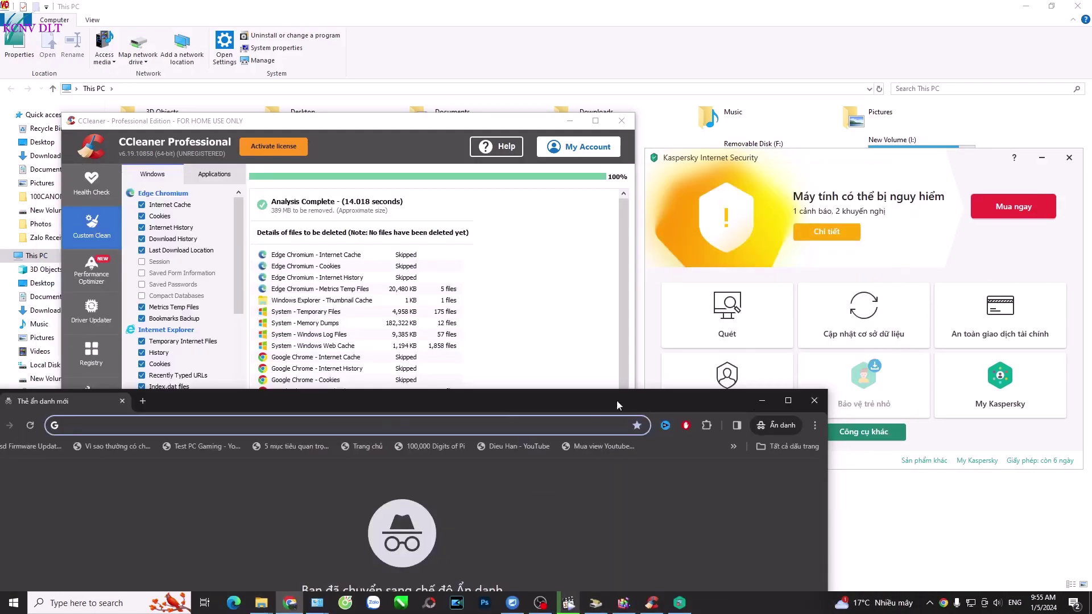
{"action": "left_click", "coordinate": [815, 399]}
{"action": "left_click_drag", "start_coordinate": [840, 160], "coordinate": [804, 180]}
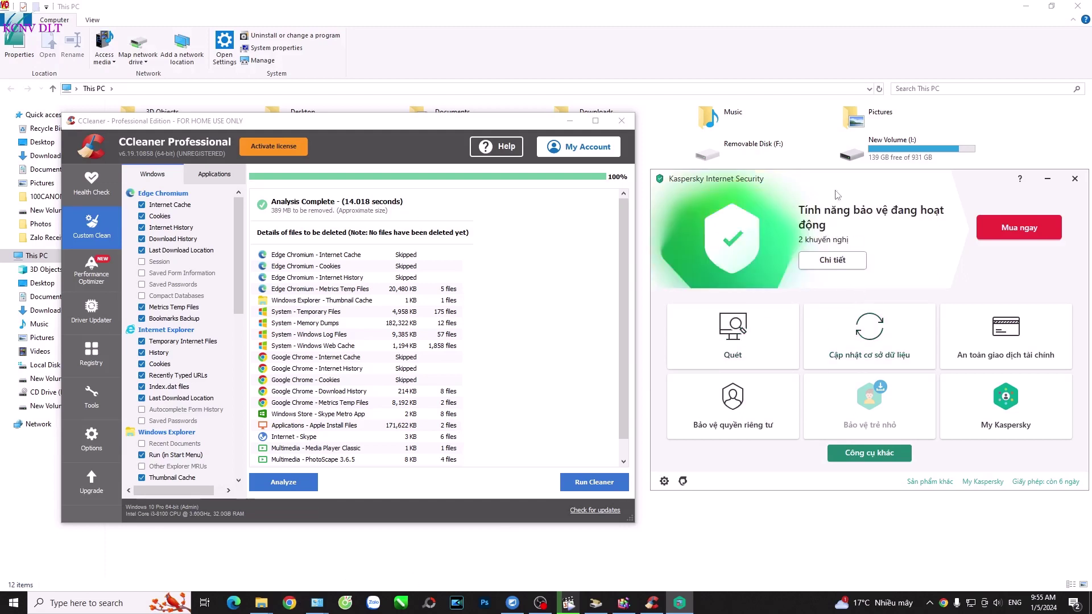
{"action": "right_click", "coordinate": [289, 602]}
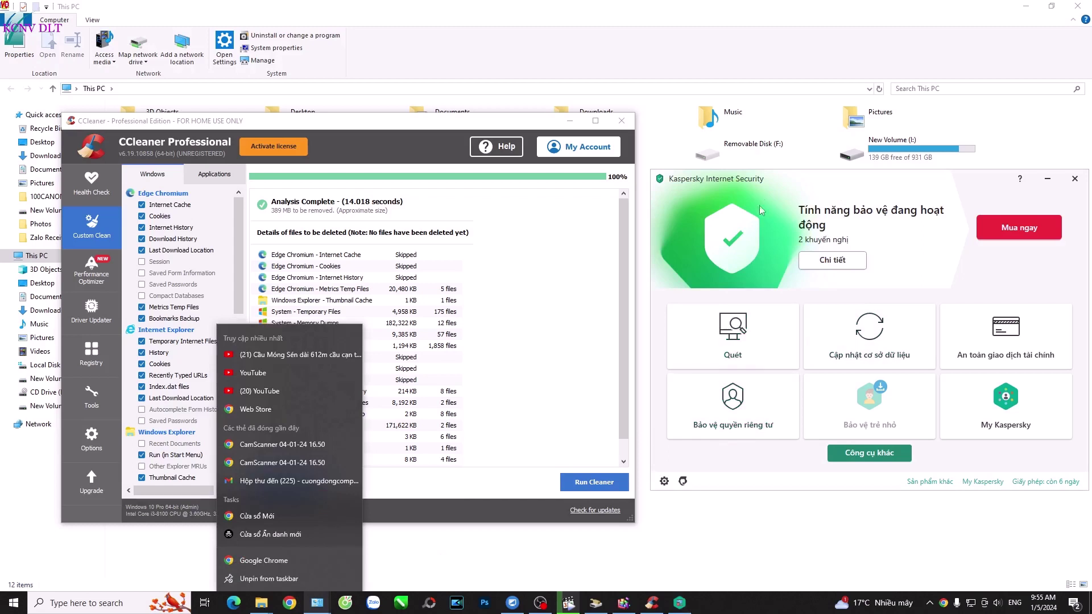
{"action": "left_click", "coordinate": [779, 199]}
{"action": "left_click", "coordinate": [943, 603]}
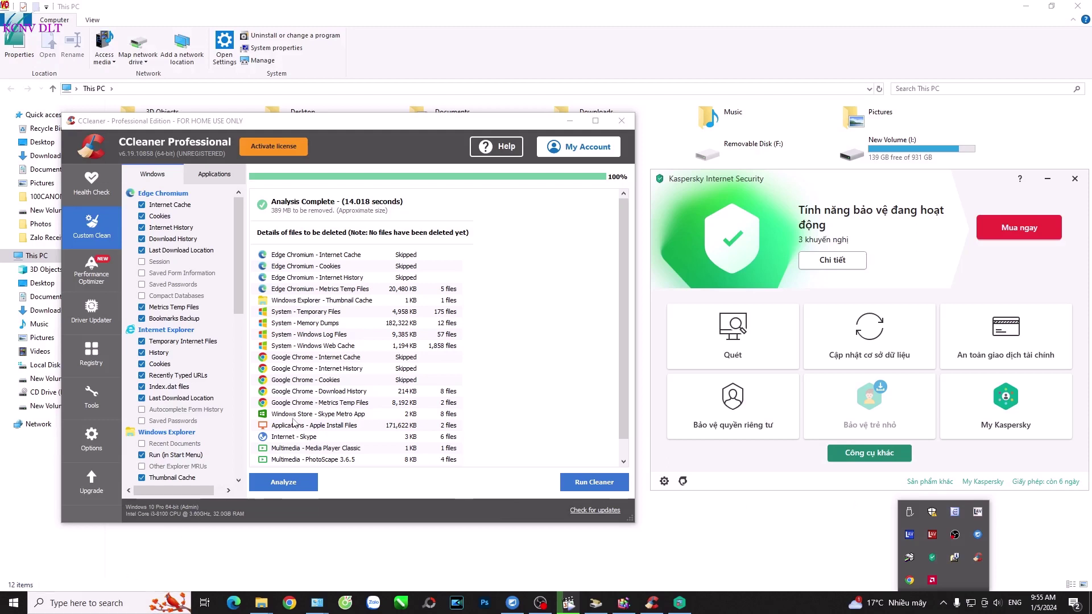
{"action": "left_click", "coordinate": [88, 604]}
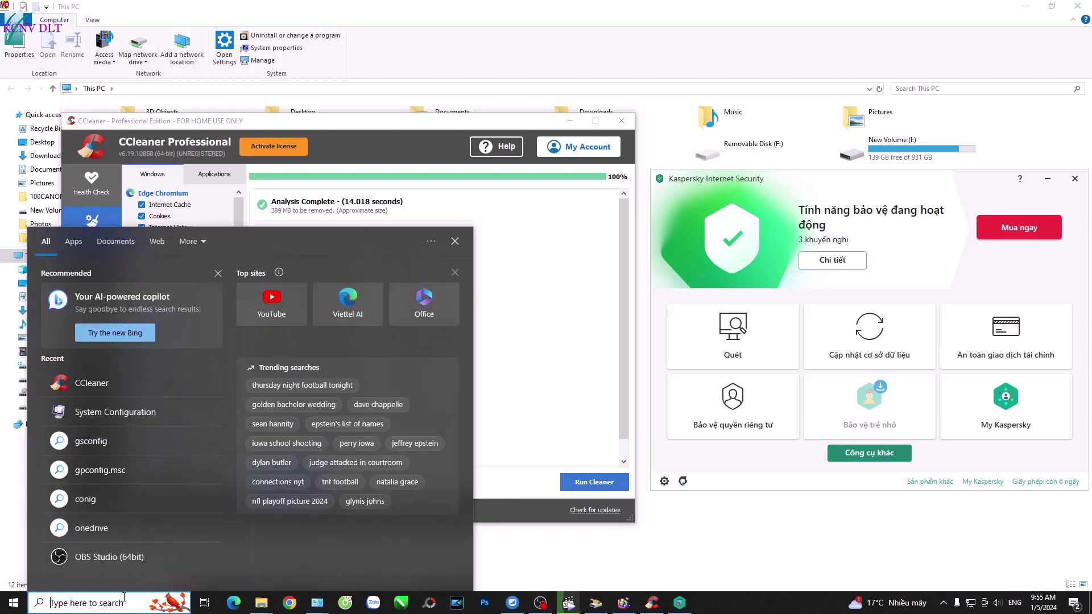
Open a Chrome incognito window, load youtube.com in it, and move the window higher on the screen
{"action": "right_click", "coordinate": [289, 603]}
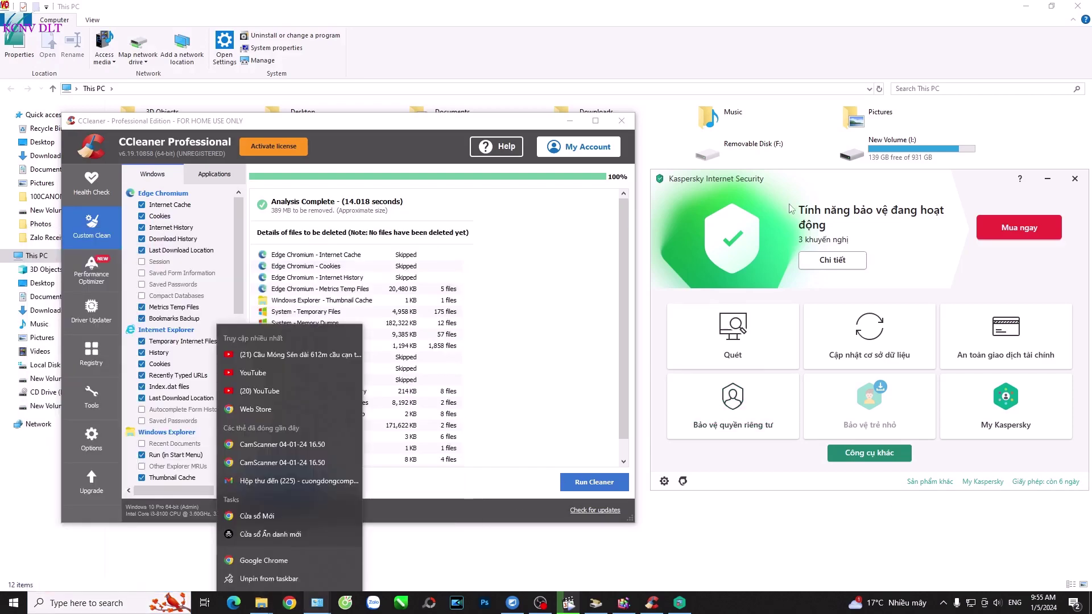
{"action": "left_click", "coordinate": [299, 535]}
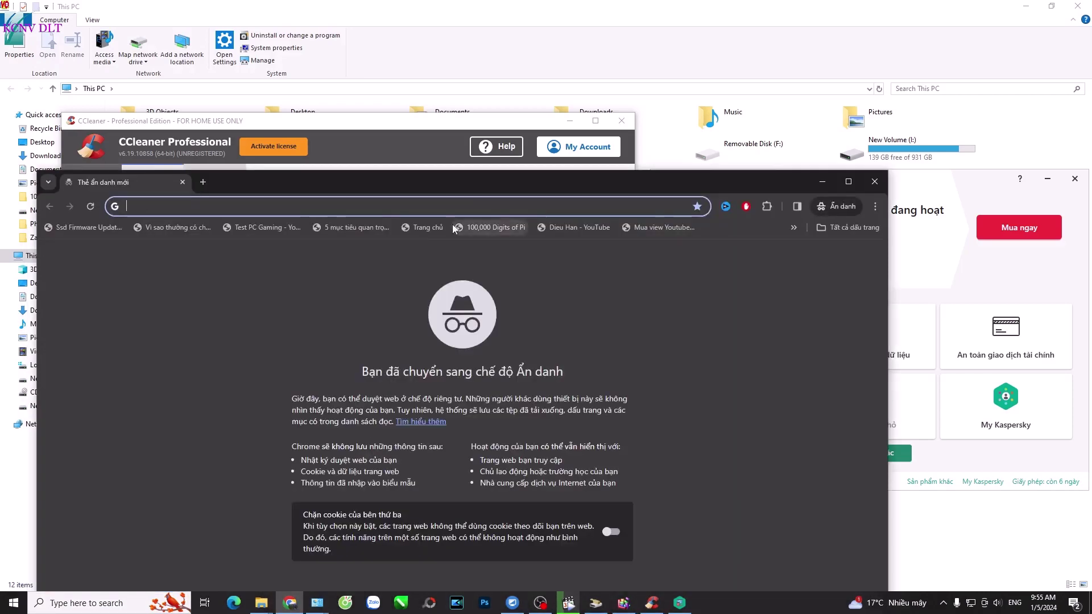
{"action": "type", "text": "youtube"}
{"action": "key", "text": "Return"}
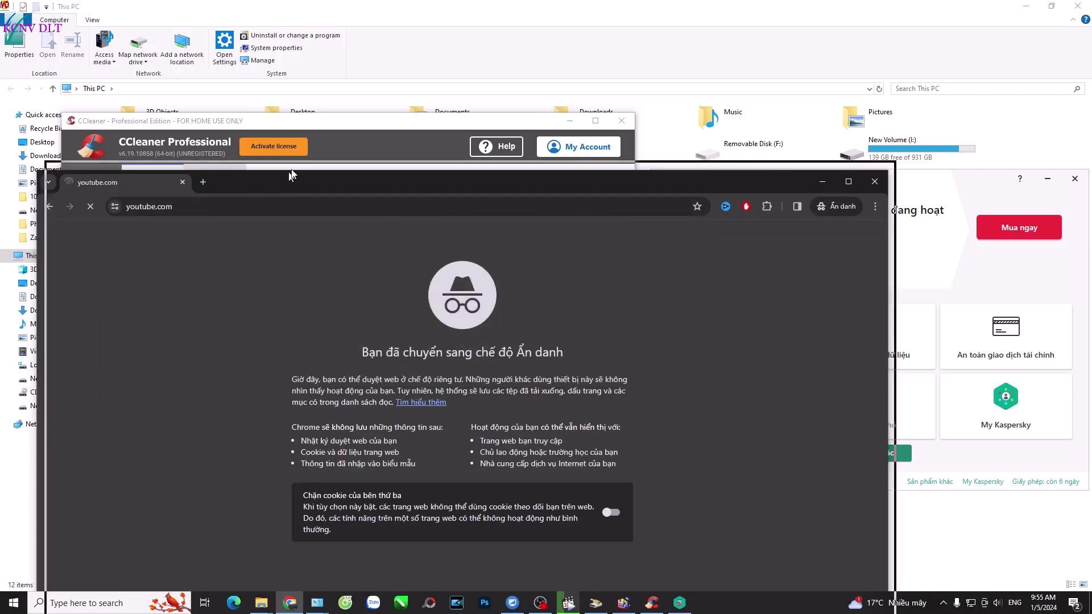
{"action": "left_click_drag", "start_coordinate": [517, 190], "coordinate": [507, 124]}
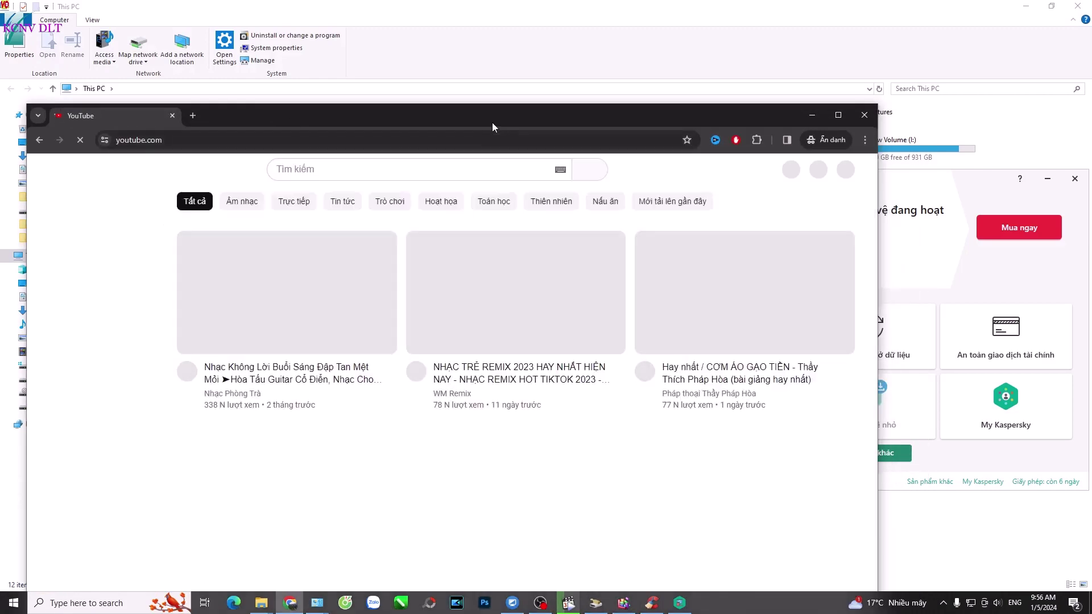
{"action": "left_click", "coordinate": [194, 140]}
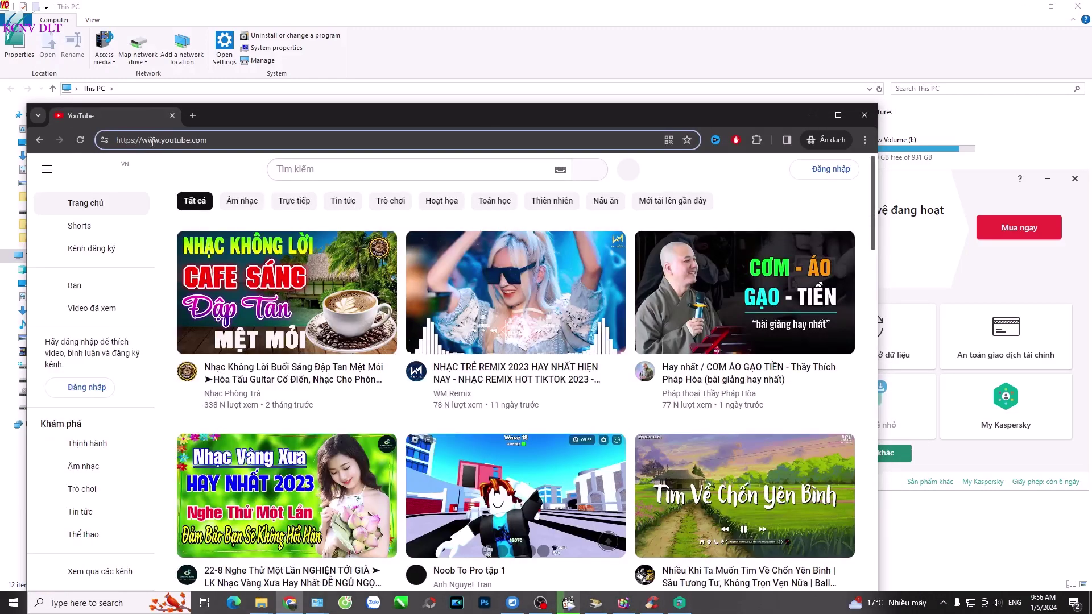
{"action": "left_click_drag", "start_coordinate": [162, 140], "coordinate": [66, 145]}
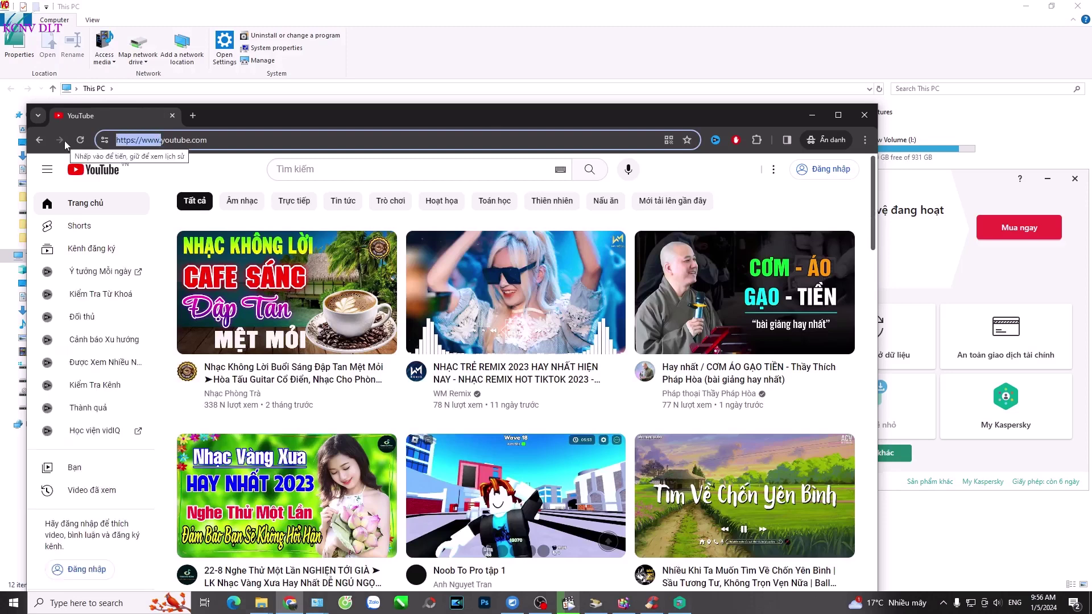
{"action": "type", "text": "ss"}
{"action": "key", "text": "Escape"}
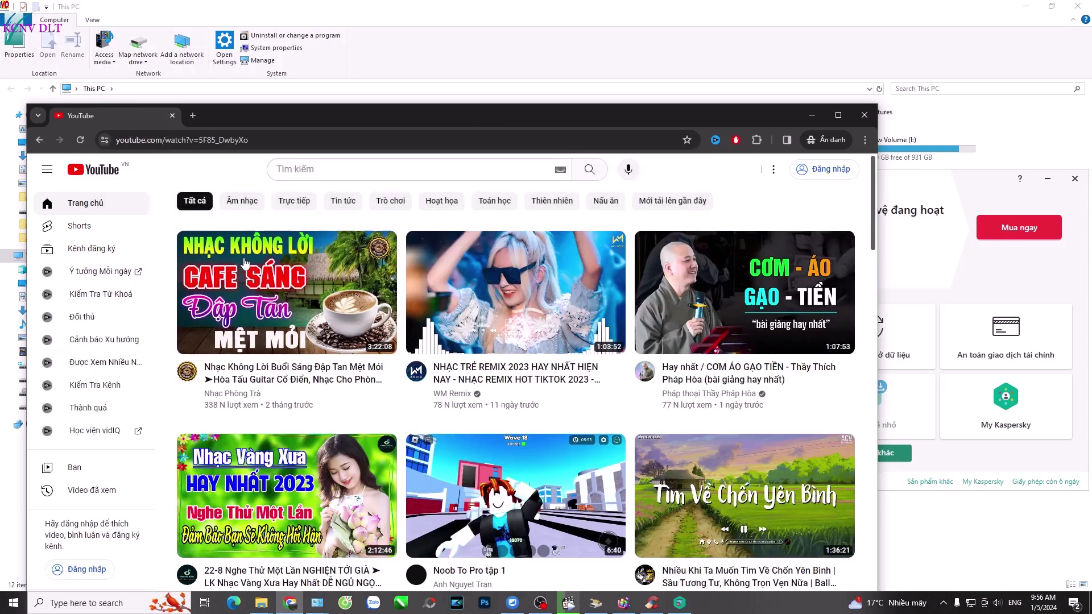
Mute the Nhạc Không Lời video's tab and reload the video with its address domain changed to ssyoutube.com
{"action": "right_click", "coordinate": [141, 119]}
{"action": "left_click", "coordinate": [154, 252]}
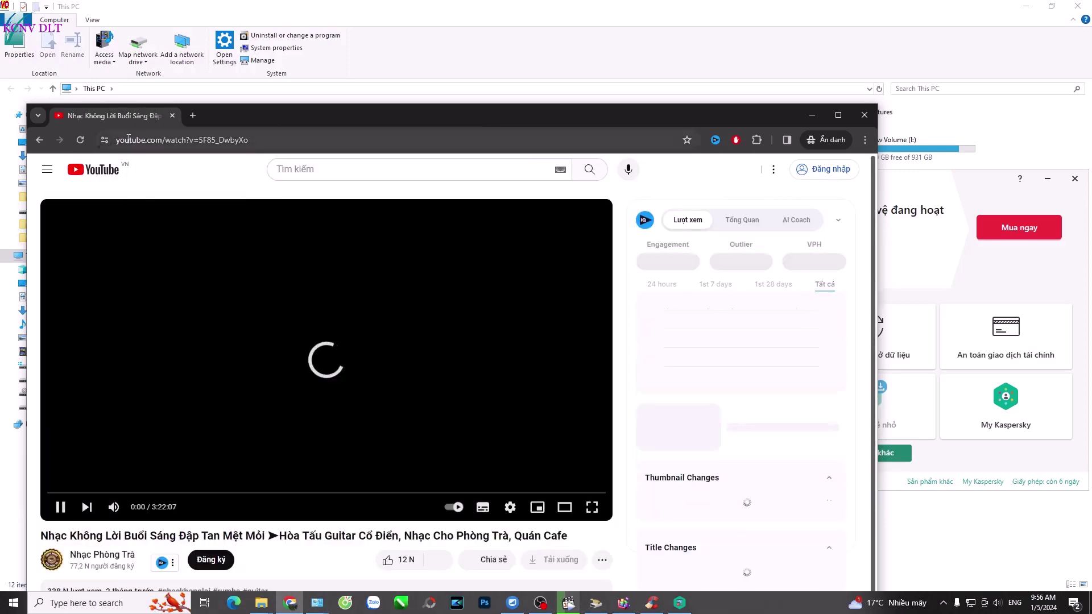
{"action": "key", "text": "BackSpace"}
{"action": "key", "text": "BackSpace"}
{"action": "key", "text": "BackSpace"}
{"action": "key", "text": "BackSpace"}
{"action": "key", "text": "BackSpace"}
{"action": "key", "text": "BackSpace"}
{"action": "key", "text": "BackSpace"}
{"action": "key", "text": "BackSpace"}
{"action": "key", "text": "BackSpace"}
{"action": "key", "text": "BackSpace"}
{"action": "key", "text": "BackSpace"}
{"action": "key", "text": "BackSpace"}
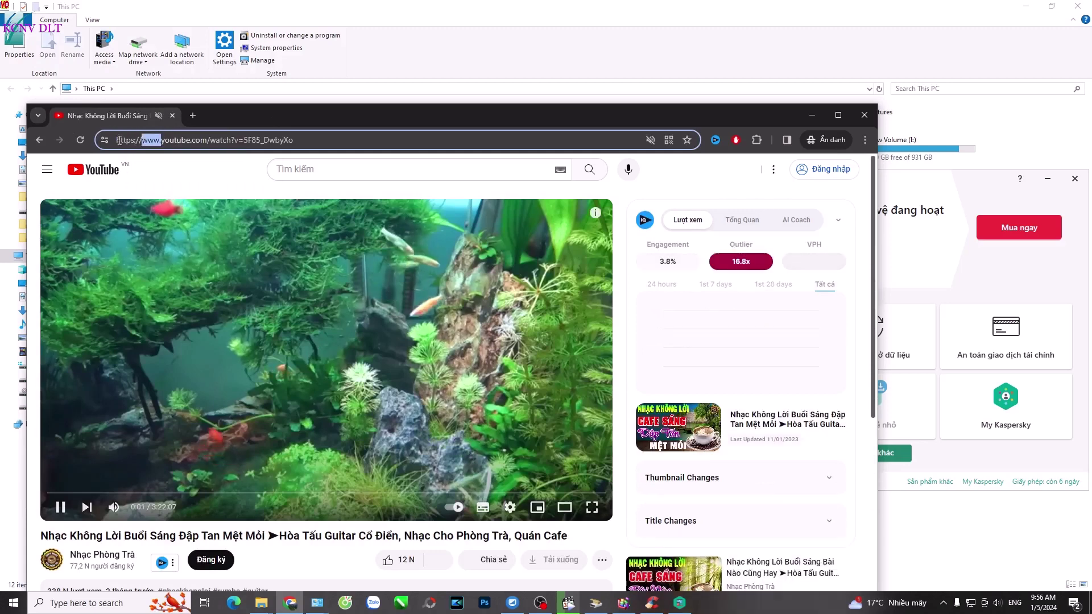
{"action": "type", "text": "sss"}
{"action": "key", "text": "Return"}
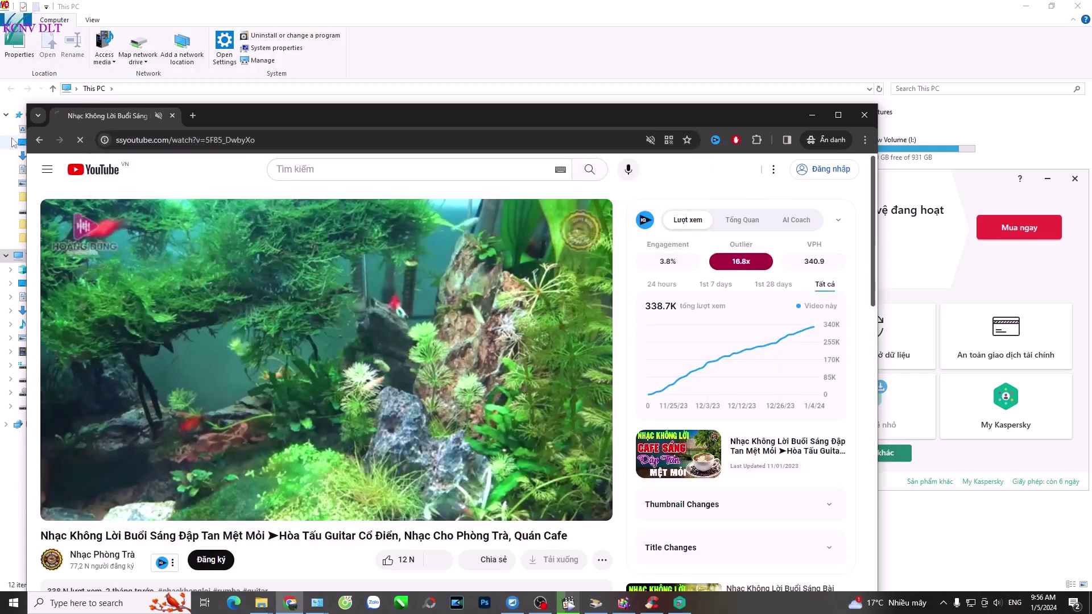
Move the Kaspersky Internet Security window clear of the savefrom.net download form
{"action": "left_click_drag", "start_coordinate": [930, 190], "coordinate": [941, 146]}
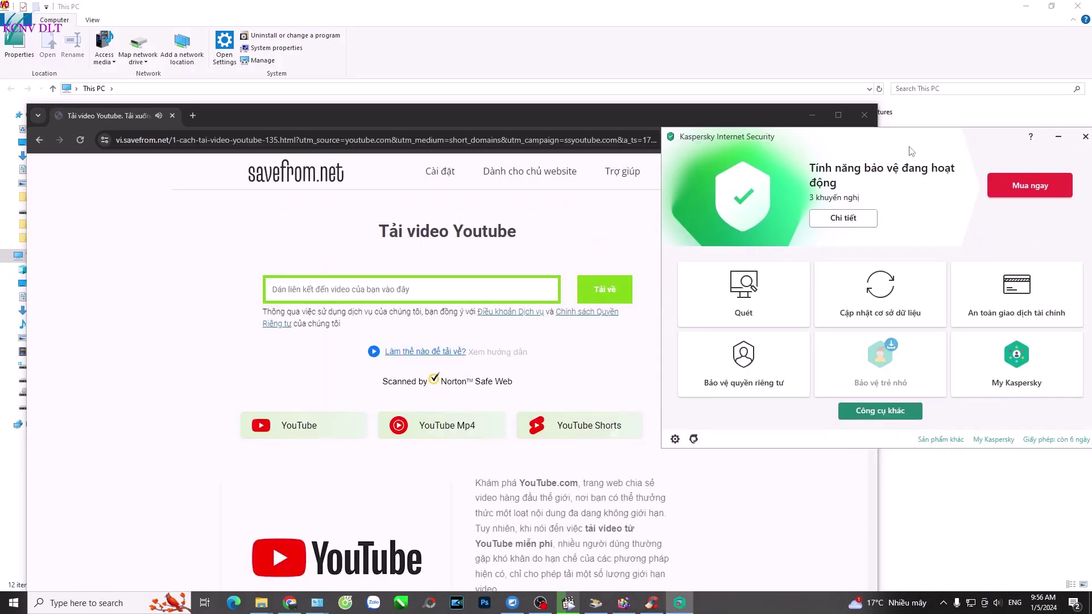
{"action": "left_click_drag", "start_coordinate": [847, 142], "coordinate": [928, 152]}
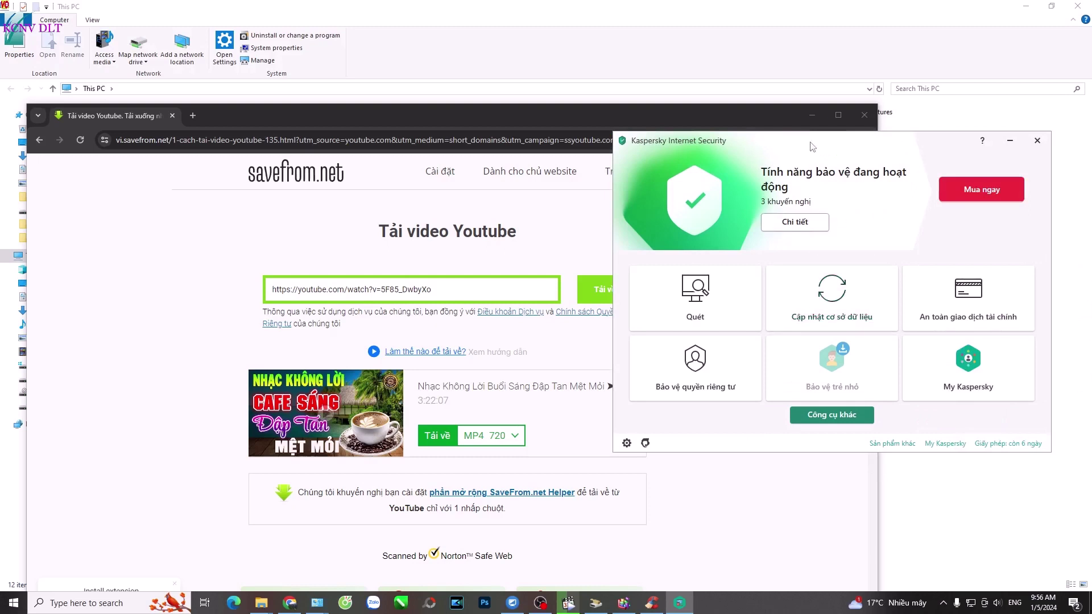
{"action": "left_click_drag", "start_coordinate": [812, 147], "coordinate": [855, 212]}
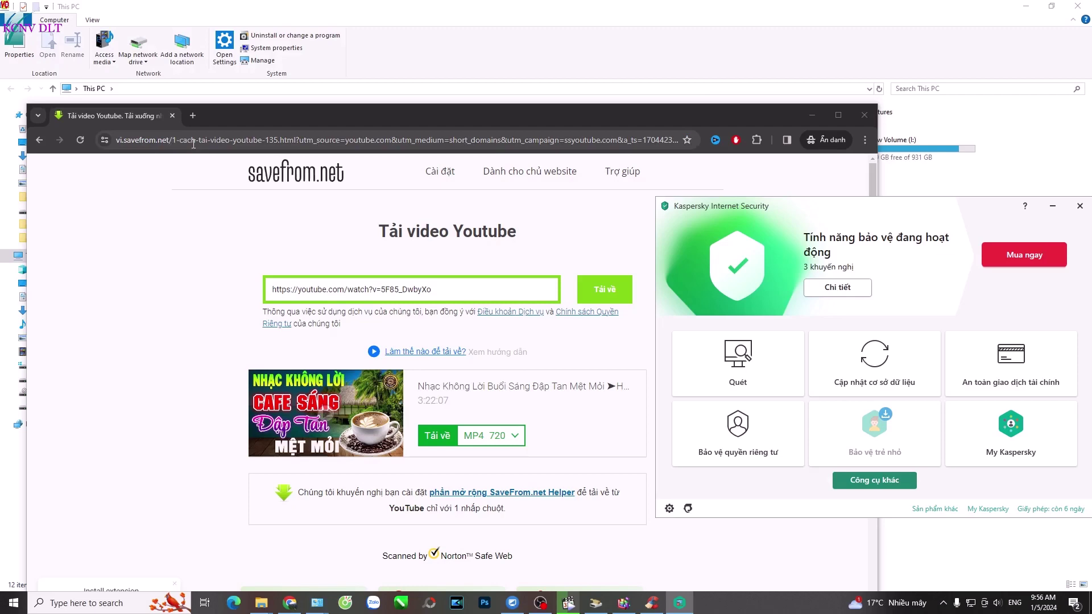
Go back to the YouTube video page and search Google for "crack" in the same tab
{"action": "left_click", "coordinate": [160, 140]}
{"action": "key", "text": "alt+Left"}
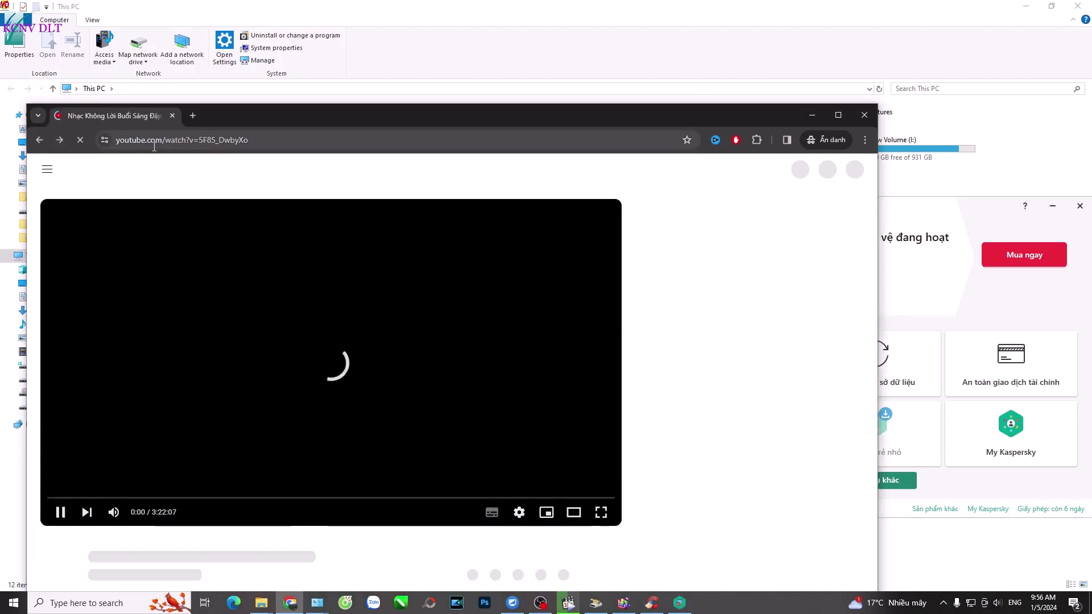
{"action": "key", "text": "BackSpace"}
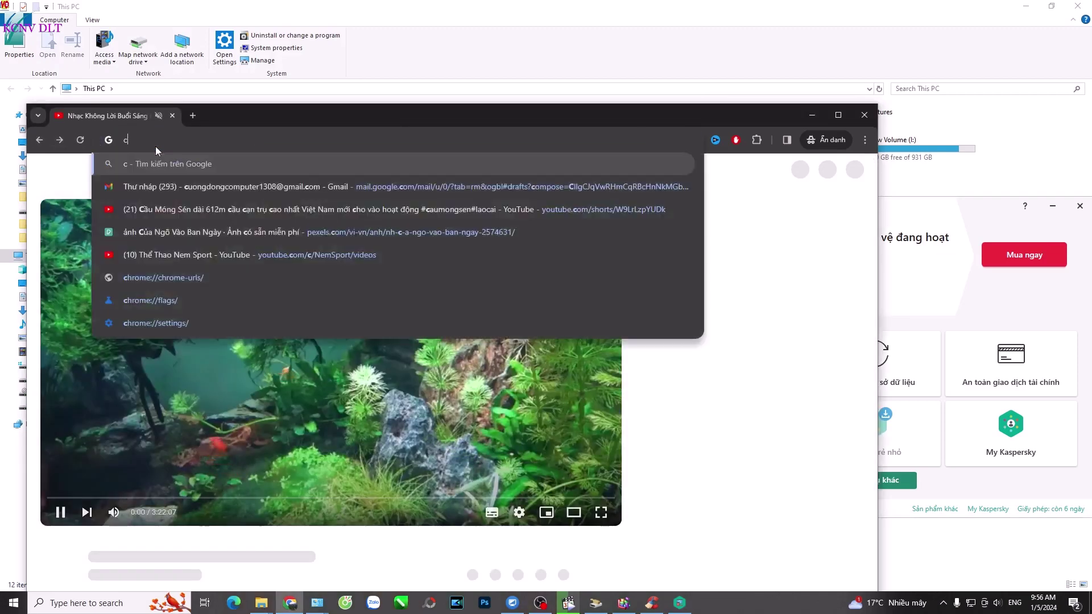
{"action": "type", "text": "cta"}
{"action": "key", "text": "BackSpace"}
{"action": "key", "text": "BackSpace"}
{"action": "type", "text": "rac"}
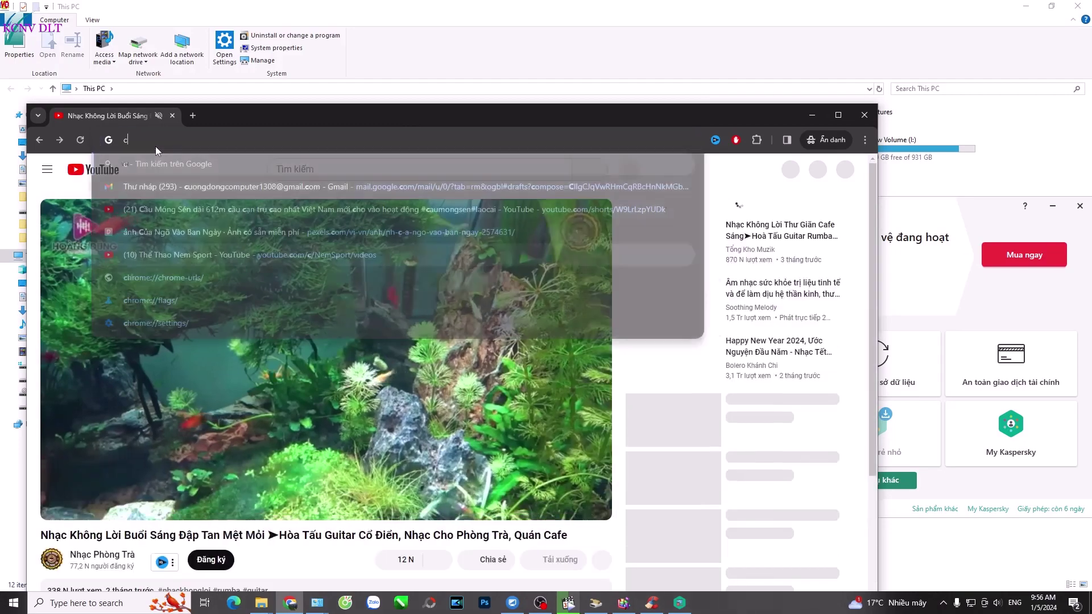
{"action": "type", "text": "k"}
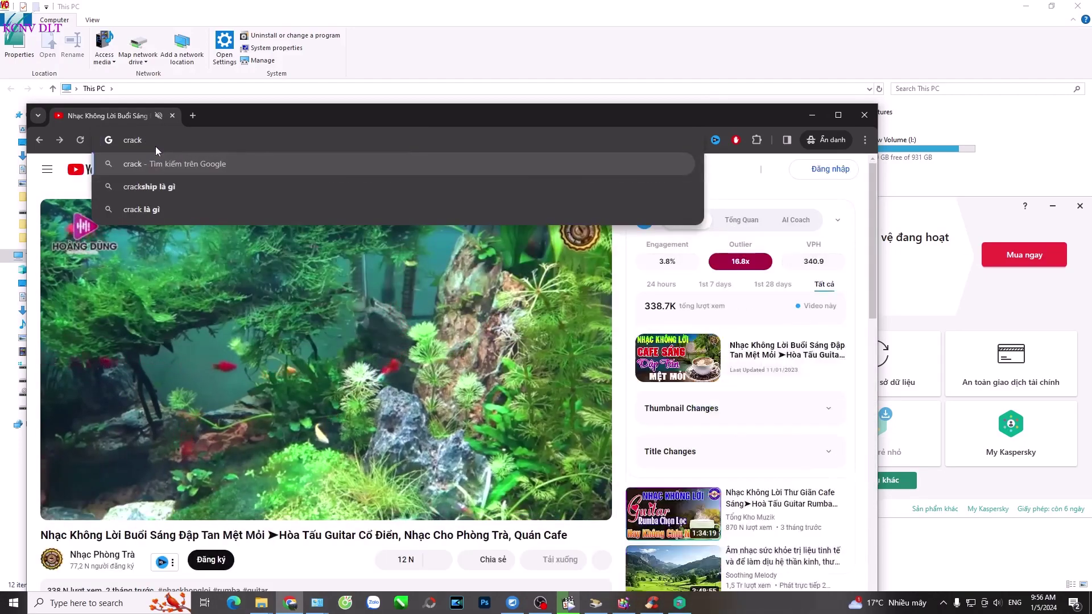
{"action": "key", "text": "Return"}
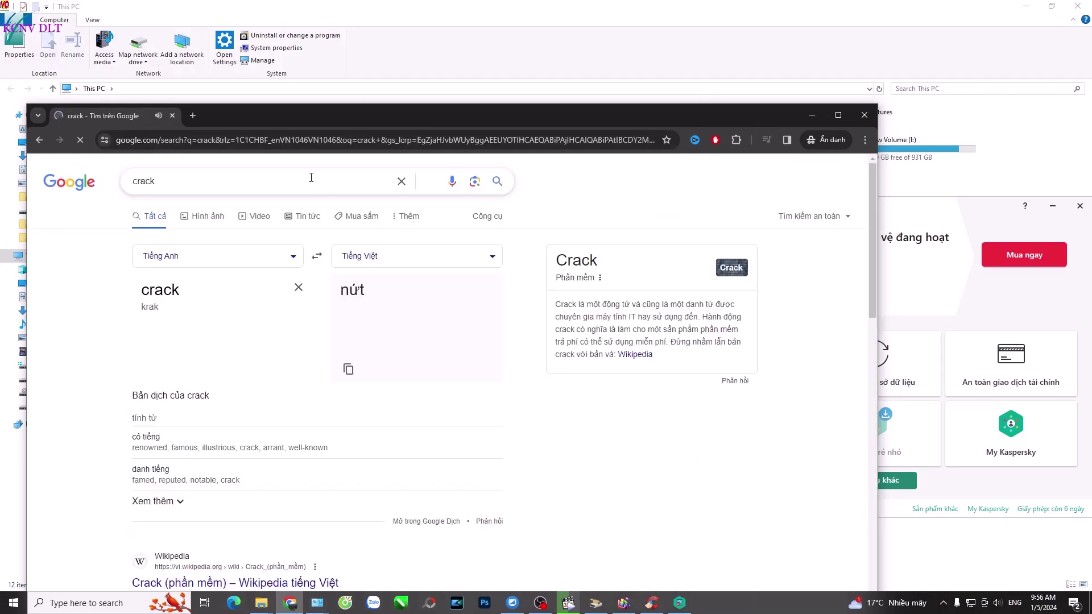
Extend the Google search to "crack cyberlink photodirector 2024" and move the browser window higher on the screen
{"action": "left_click", "coordinate": [308, 177]}
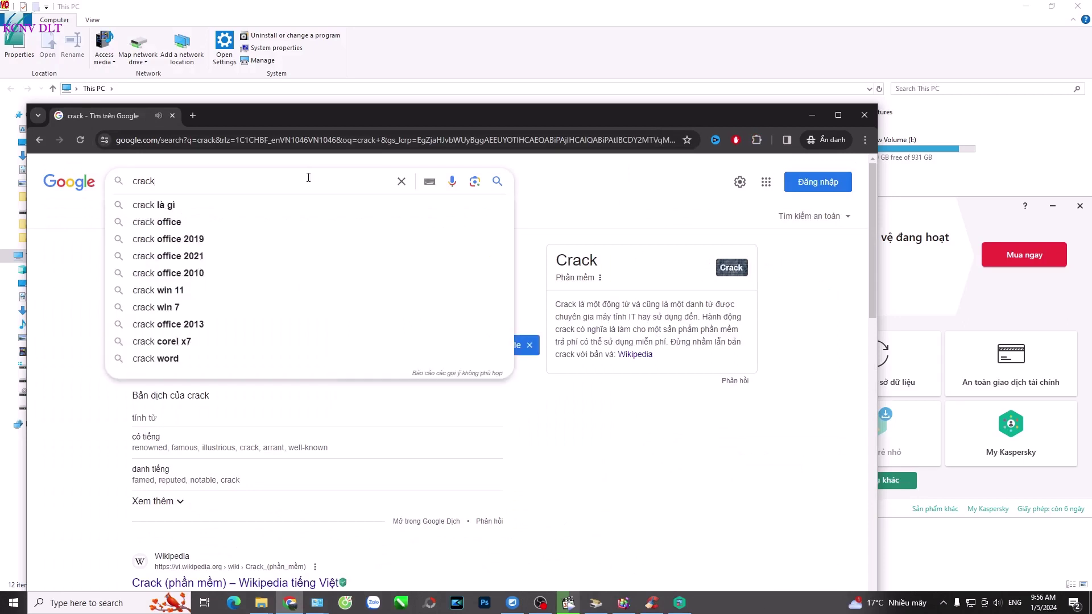
{"action": "type", "text": "cyberlink "}
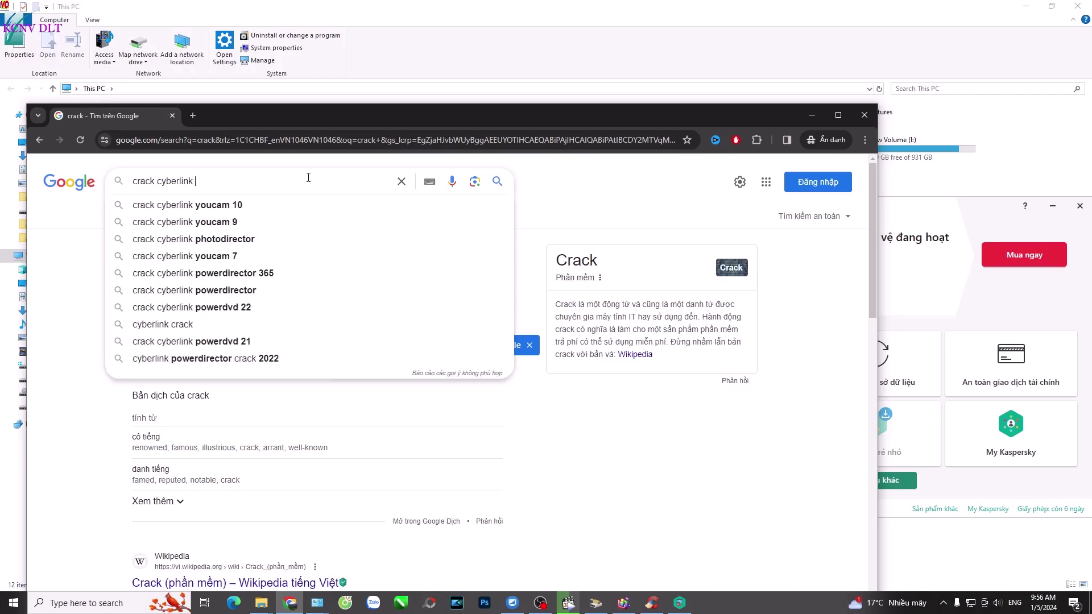
{"action": "type", "text": "photodirector 2024"}
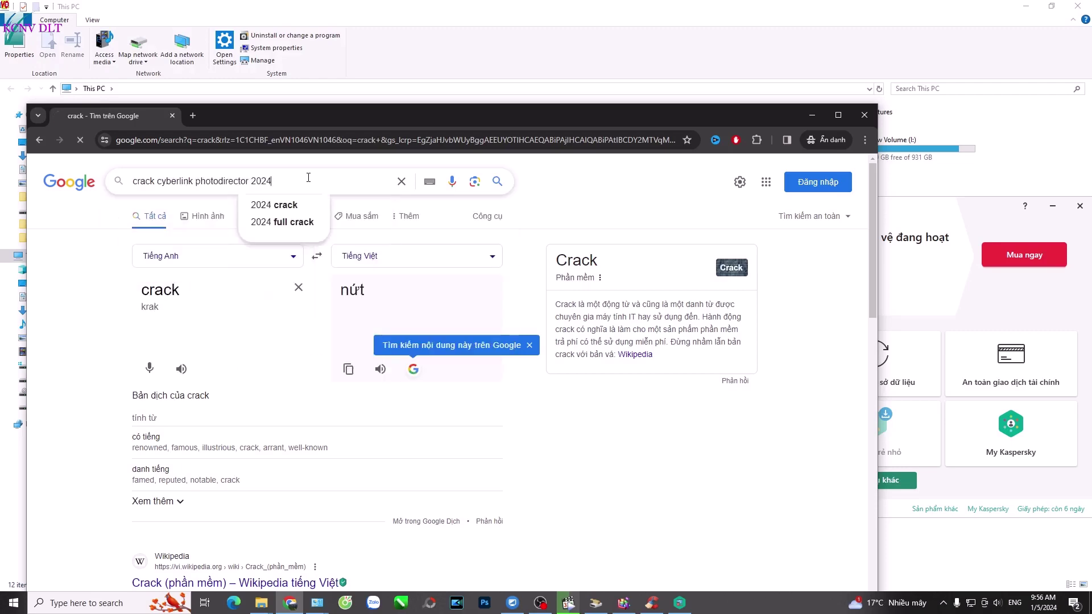
{"action": "left_click_drag", "start_coordinate": [302, 120], "coordinate": [322, 37]}
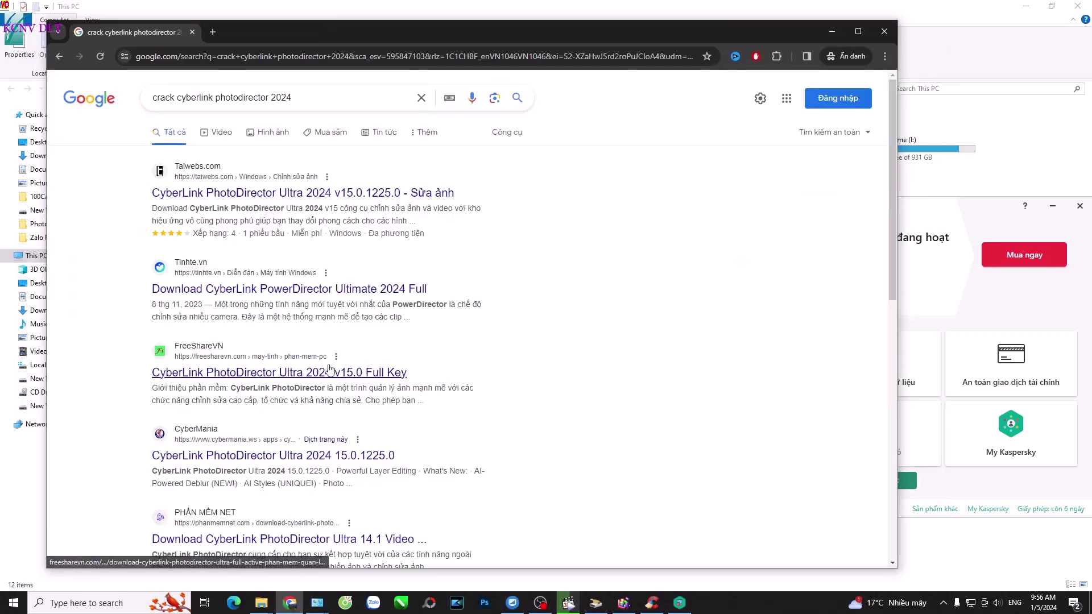
Open the FreeShareVN, CyberMania, Taiwebs PowerDirector Ultimate, HaxPC and I Công Nghệ search results in separate new tabs
{"action": "right_click", "coordinate": [311, 376]}
{"action": "key", "text": "Escape"}
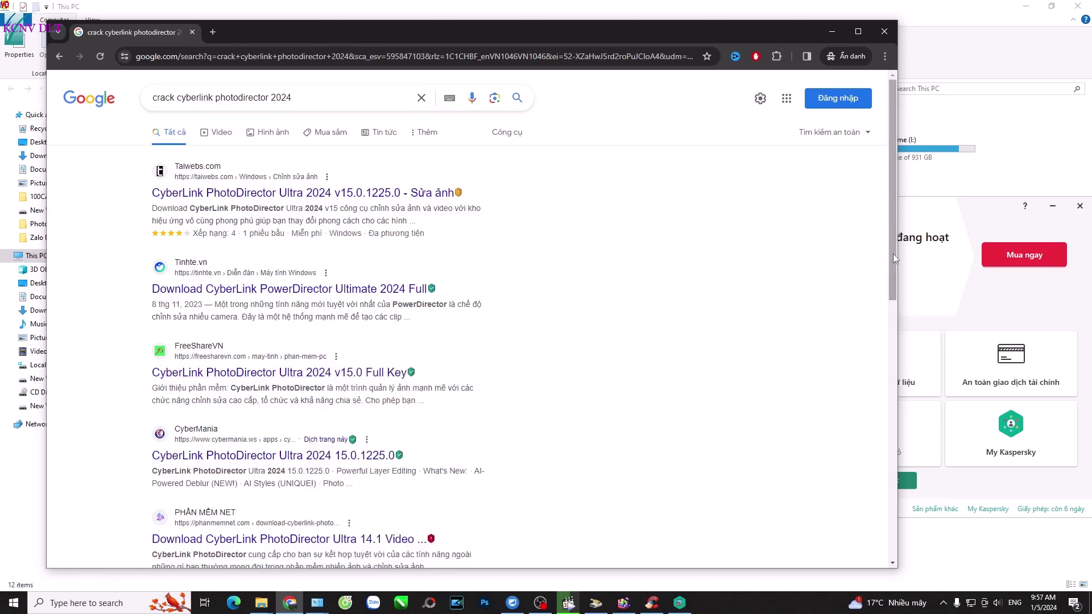
{"action": "middle_click", "coordinate": [284, 373]}
{"action": "middle_click", "coordinate": [271, 457]}
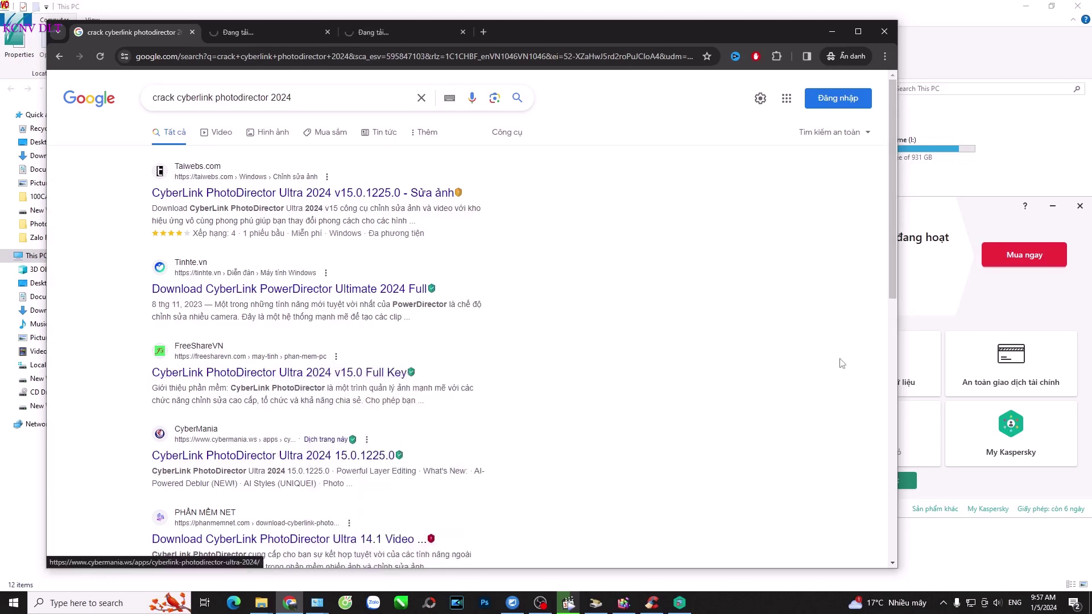
{"action": "left_click_drag", "start_coordinate": [895, 258], "coordinate": [888, 398]}
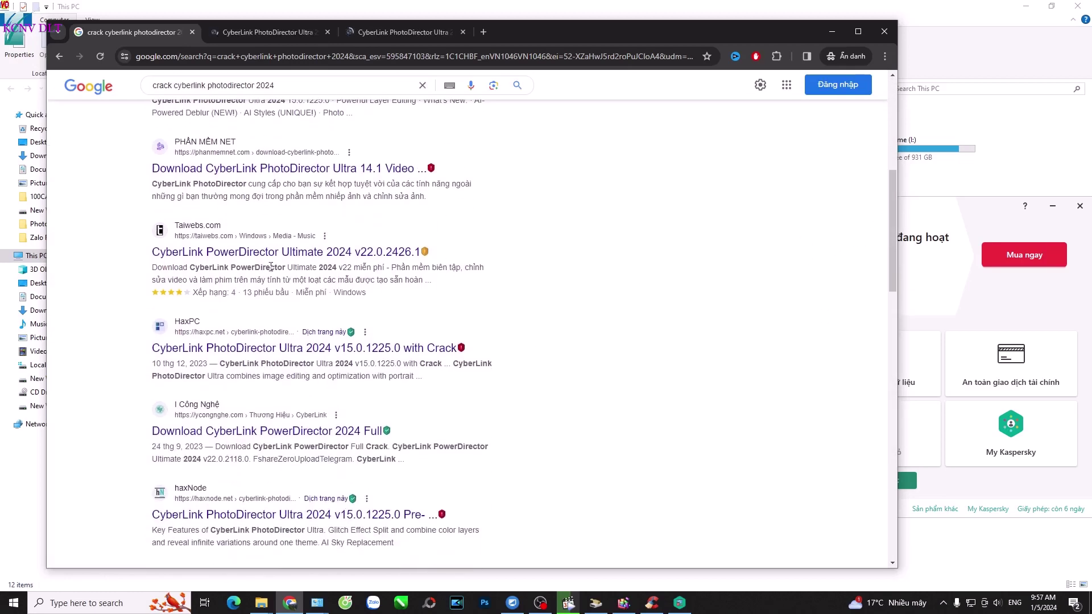
{"action": "middle_click", "coordinate": [267, 253]}
{"action": "middle_click", "coordinate": [296, 348]}
{"action": "middle_click", "coordinate": [267, 431]}
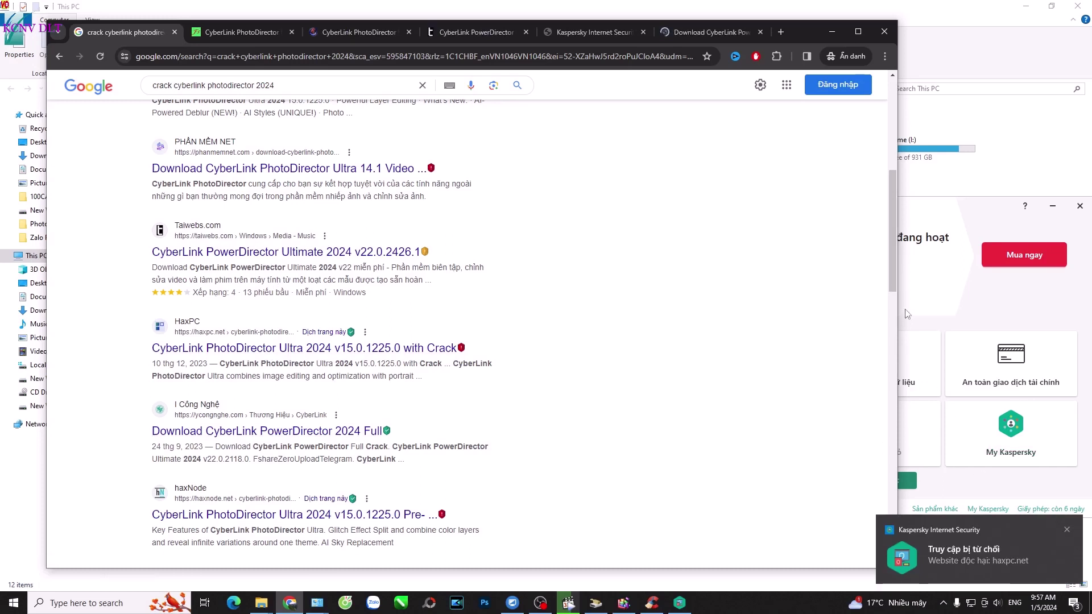
Switch to the HaxPC tab and expand the details of Kaspersky's block page
{"action": "left_click_drag", "start_coordinate": [892, 271], "coordinate": [891, 316]}
{"action": "left_click", "coordinate": [576, 35]}
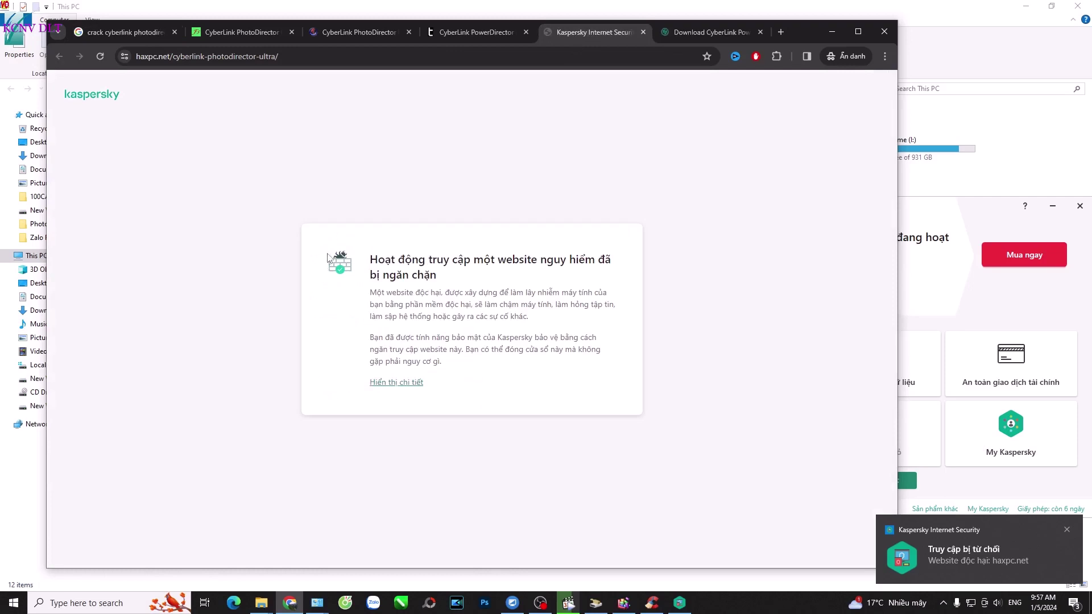
{"action": "left_click", "coordinate": [408, 384]}
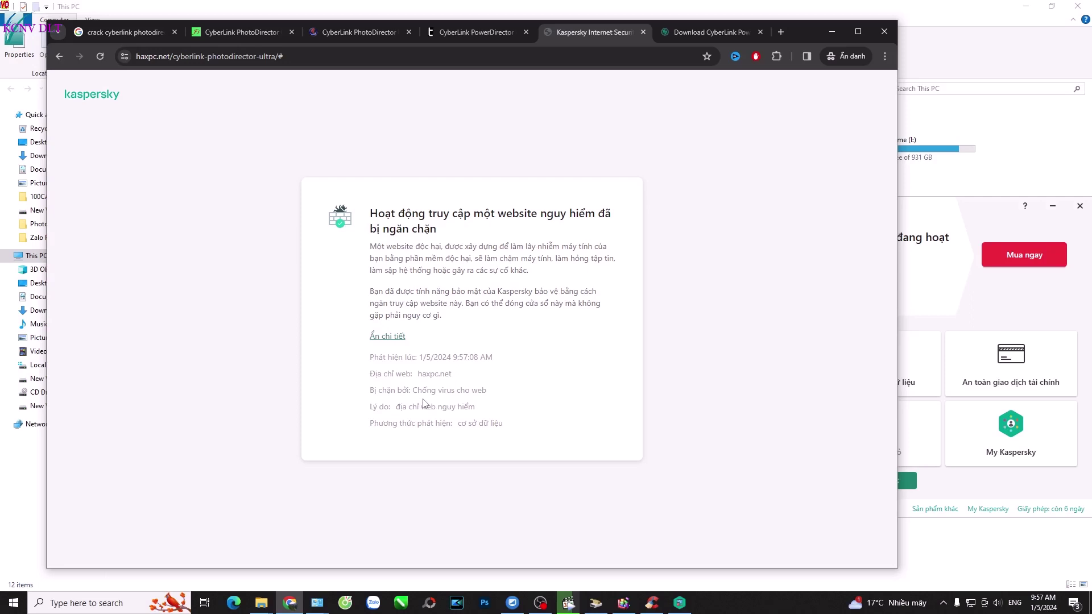
Shorten the address to haxpc.net, load it, and expand the block details for the site's home page
{"action": "left_click_drag", "start_coordinate": [174, 57], "coordinate": [494, 57]}
{"action": "key", "text": "BackSpace"}
{"action": "key", "text": "Return"}
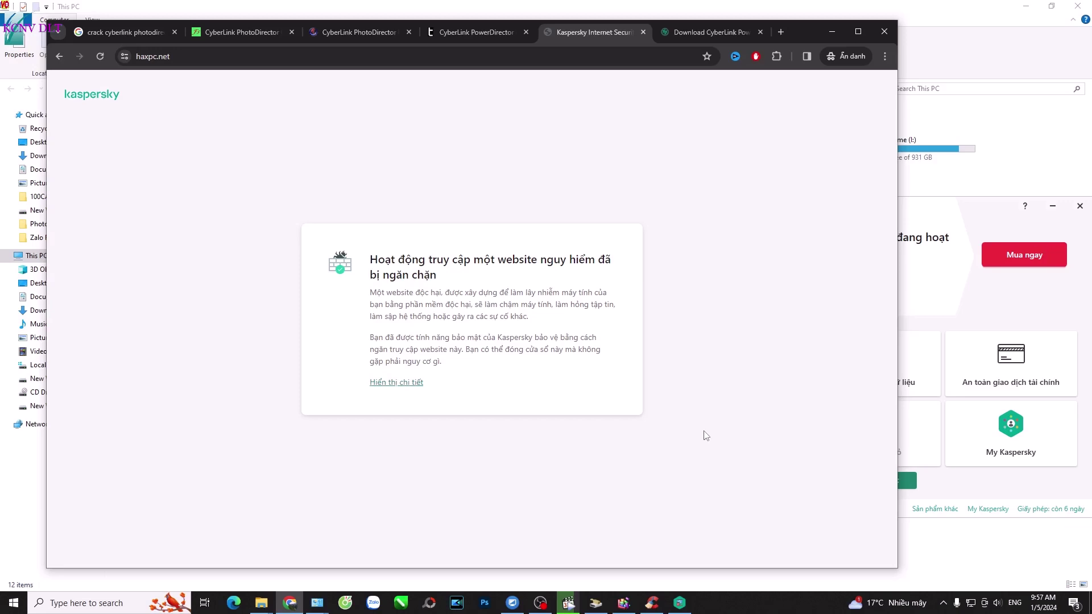
{"action": "left_click", "coordinate": [402, 383]}
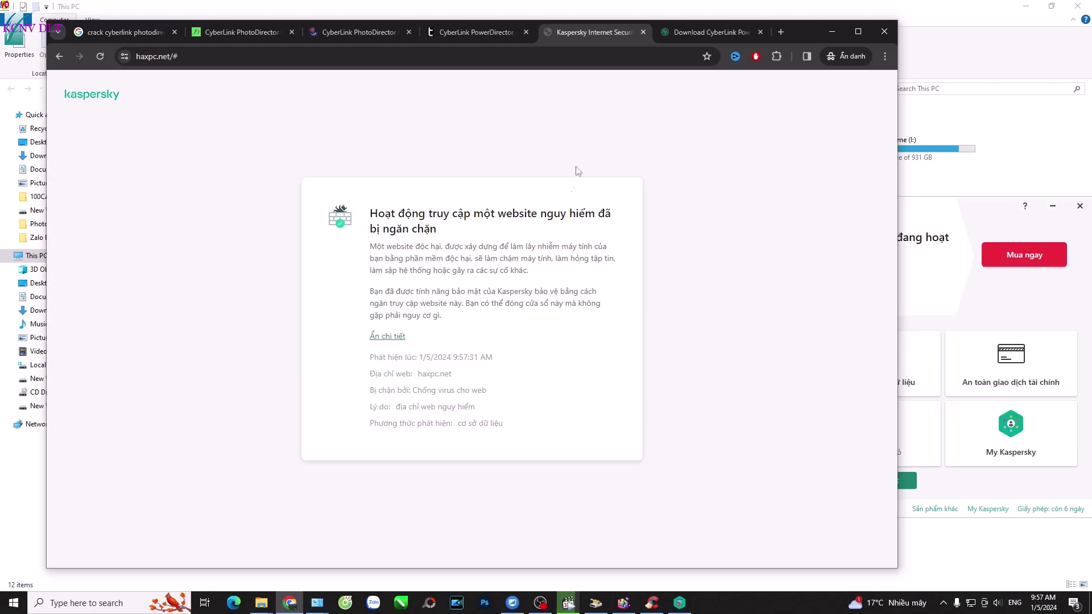
Look through the opened CyberLink download pages and the search results, ending on the blocked haxpc.net page
{"action": "left_click", "coordinate": [684, 33]}
{"action": "scroll", "coordinate": [486, 421], "scroll_direction": "down", "scroll_amount": 1}
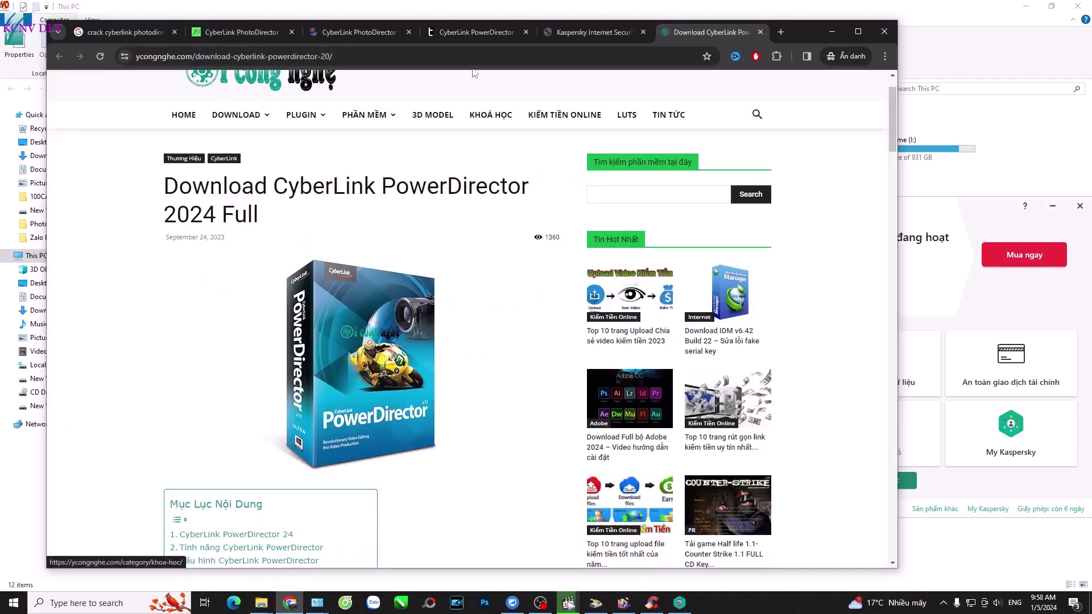
{"action": "left_click", "coordinate": [477, 32]}
{"action": "left_click", "coordinate": [359, 33]}
{"action": "scroll", "coordinate": [455, 284], "scroll_direction": "down", "scroll_amount": 5}
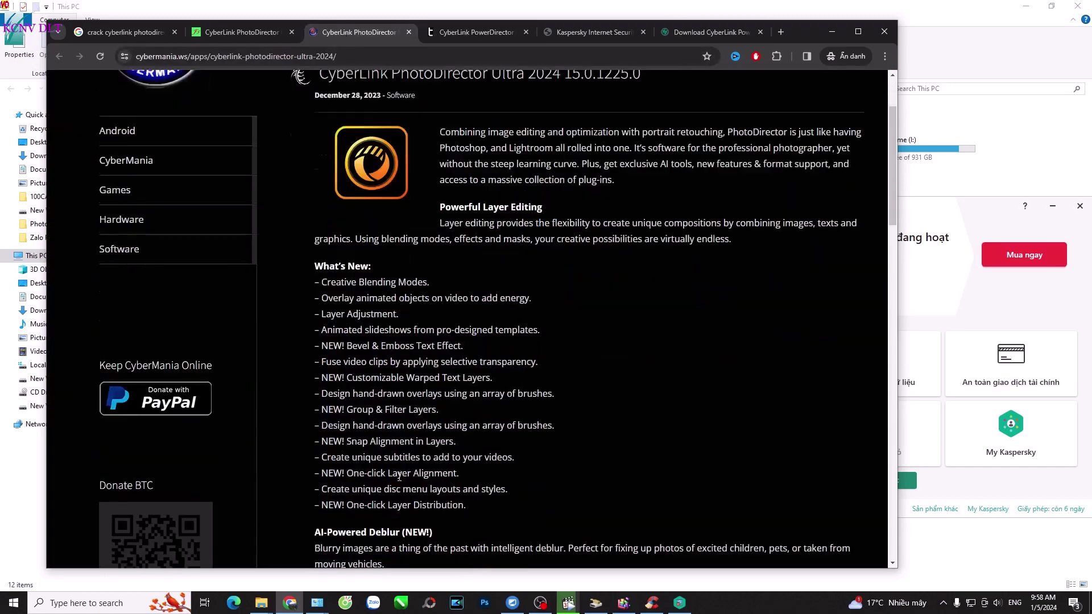
{"action": "left_click", "coordinate": [249, 32]}
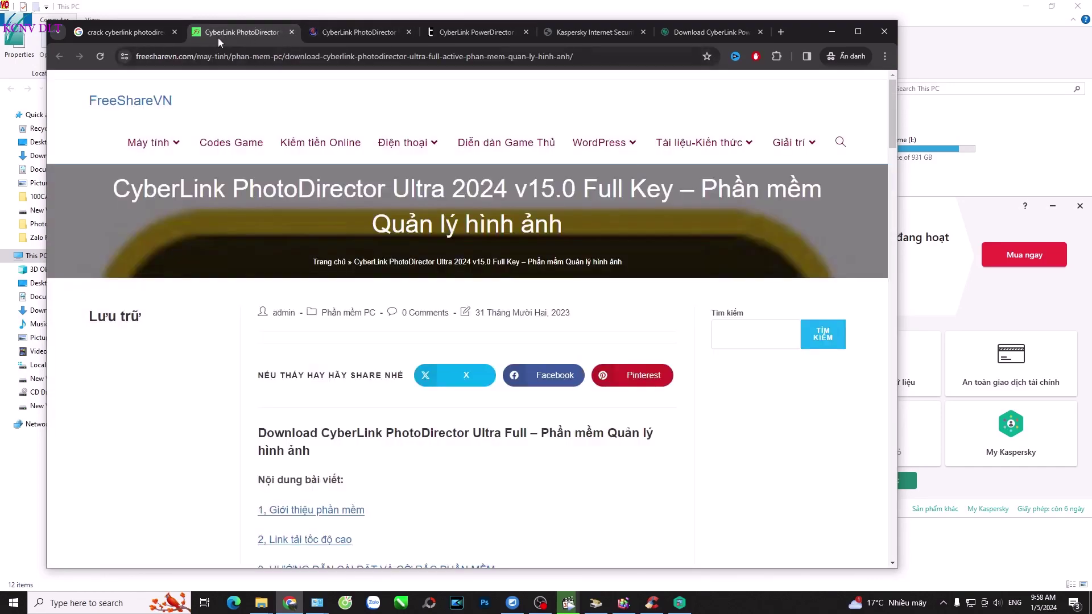
{"action": "left_click", "coordinate": [148, 33]}
{"action": "scroll", "coordinate": [472, 453], "scroll_direction": "down", "scroll_amount": 1}
{"action": "left_click", "coordinate": [586, 32]}
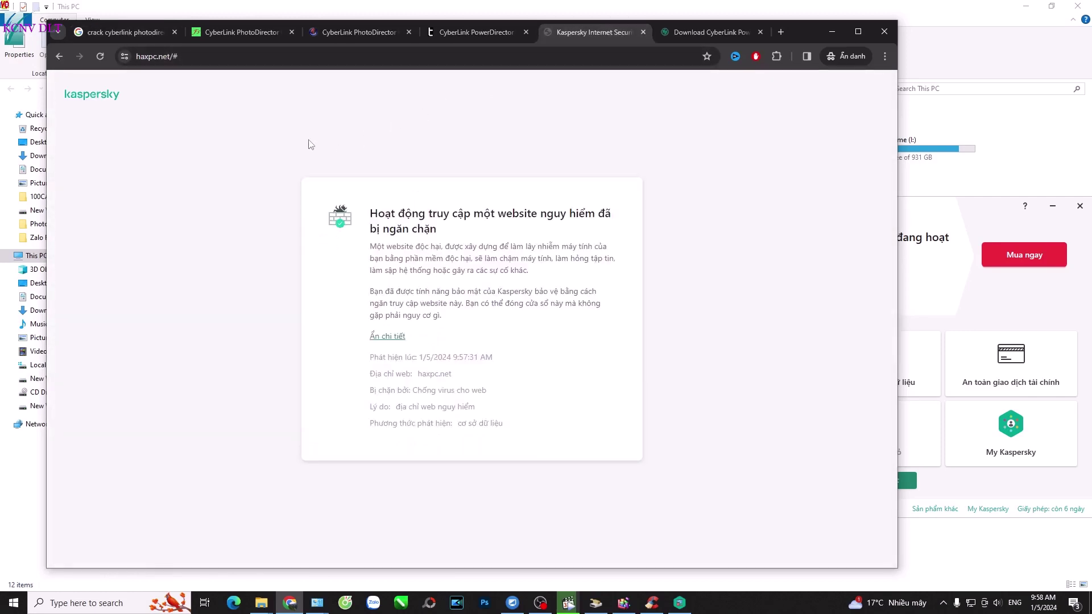
View the blocked haxpc.net page's source with line wrapping on and examine its body markup
{"action": "key", "text": "ctrl+u"}
{"action": "left_click", "coordinate": [102, 75]}
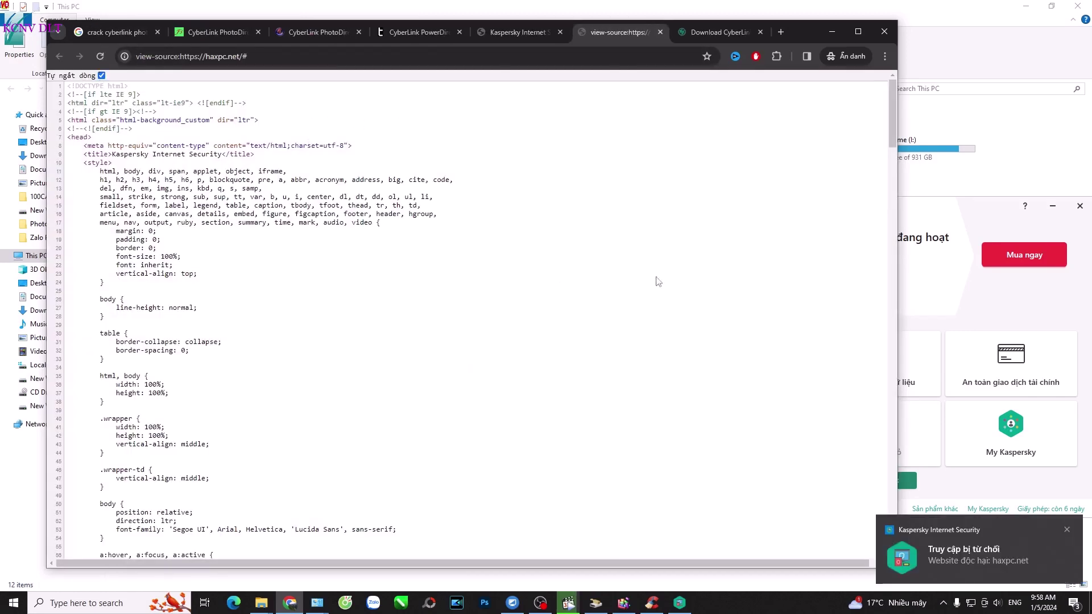
{"action": "left_click_drag", "start_coordinate": [890, 119], "coordinate": [890, 495]}
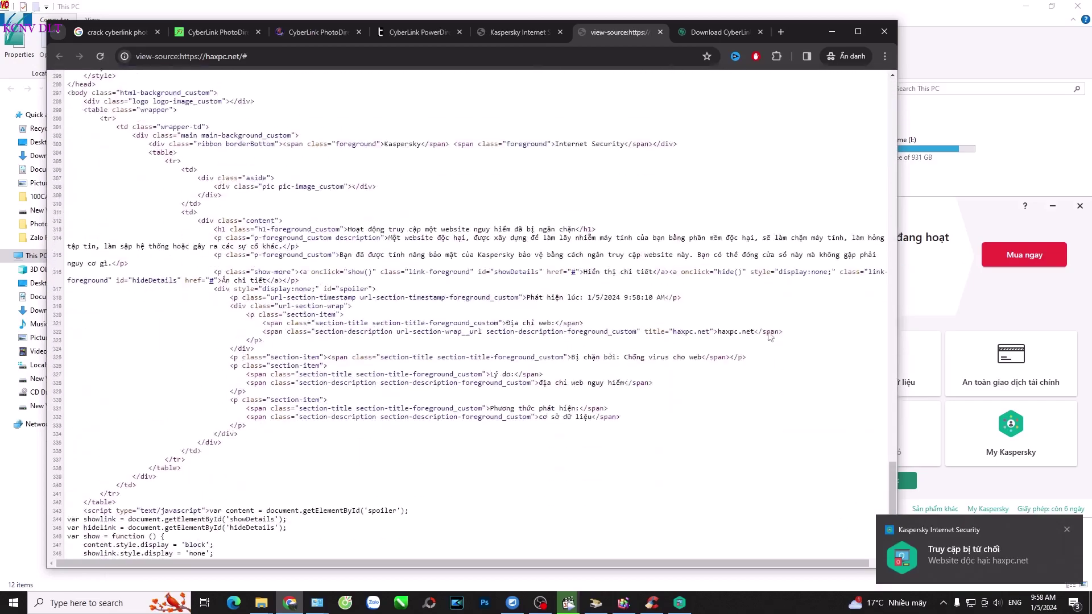
Check the download section of the I Công Nghệ PowerDirector page, revisit the haxpc.net source, and return to the Google results
{"action": "left_click", "coordinate": [701, 33]}
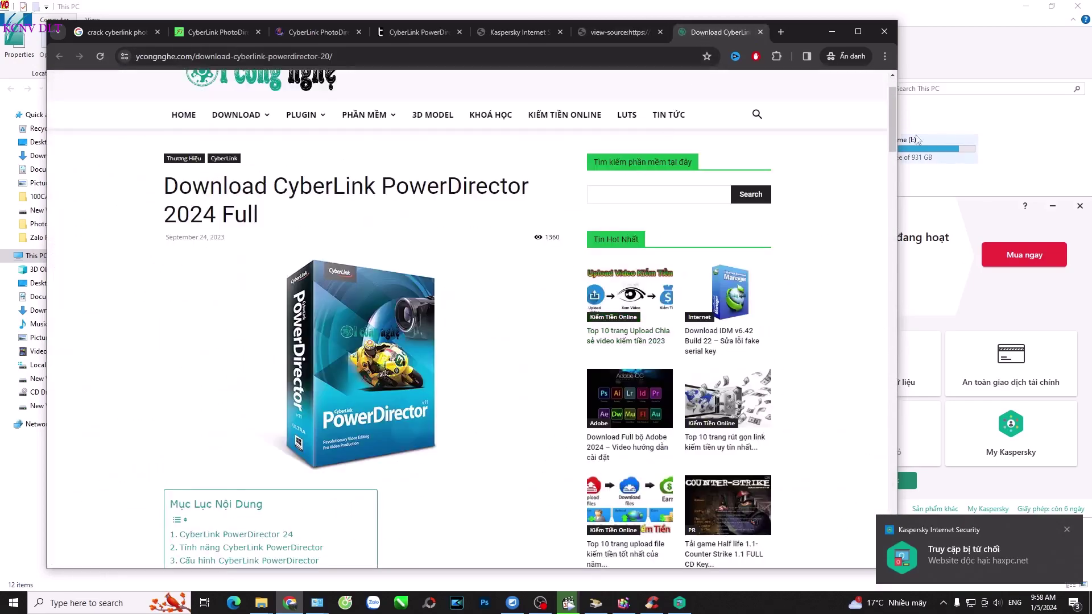
{"action": "left_click_drag", "start_coordinate": [892, 128], "coordinate": [872, 527]}
{"action": "left_click", "coordinate": [873, 554]}
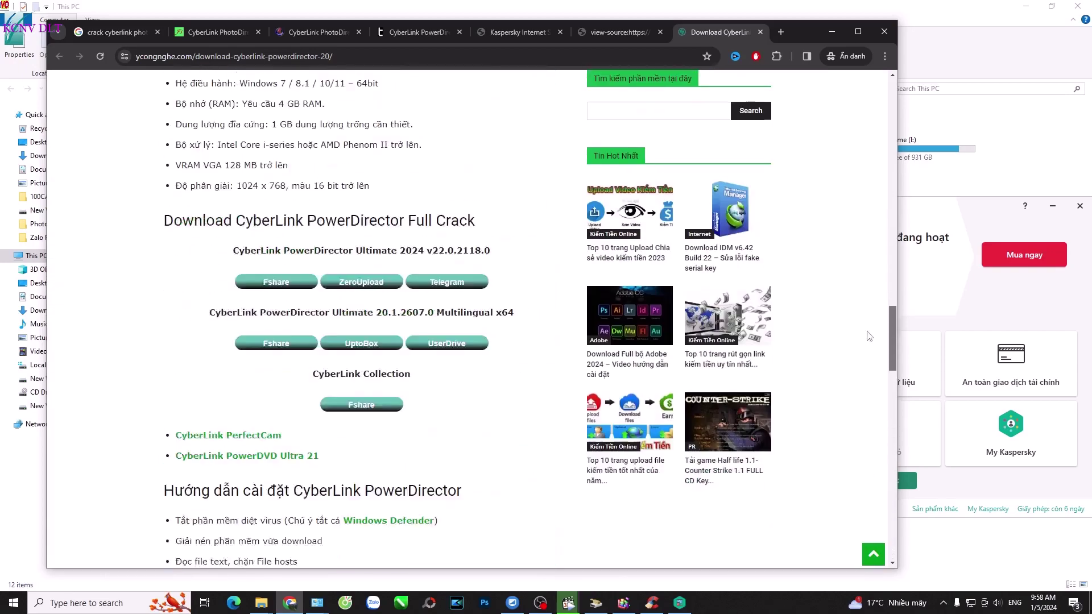
{"action": "left_click", "coordinate": [592, 32]}
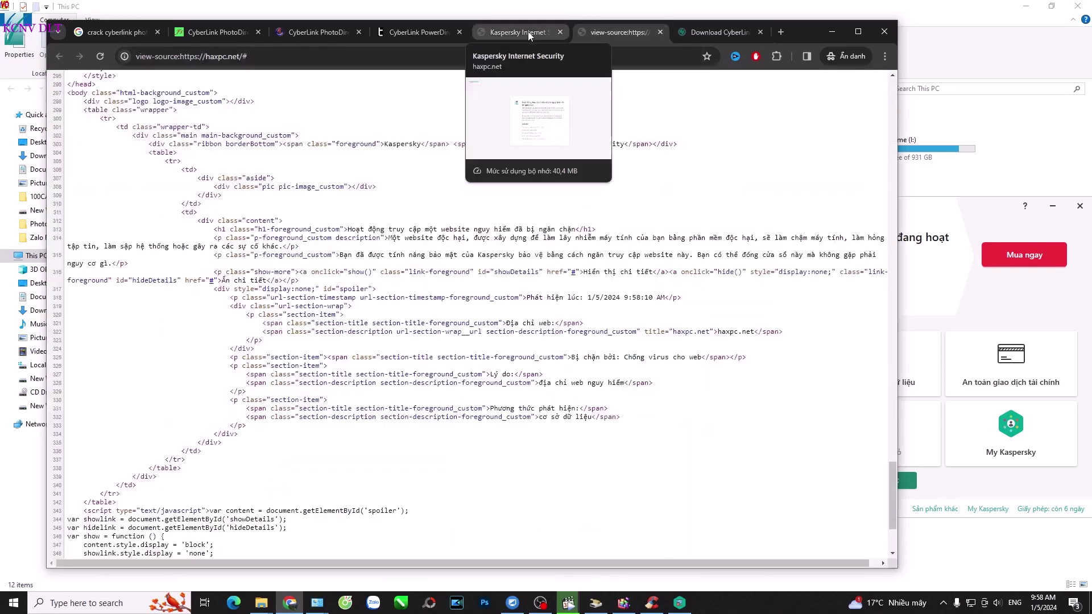
{"action": "left_click_drag", "start_coordinate": [596, 266], "coordinate": [563, 313]}
{"action": "left_click", "coordinate": [193, 34]}
{"action": "left_click", "coordinate": [127, 34]}
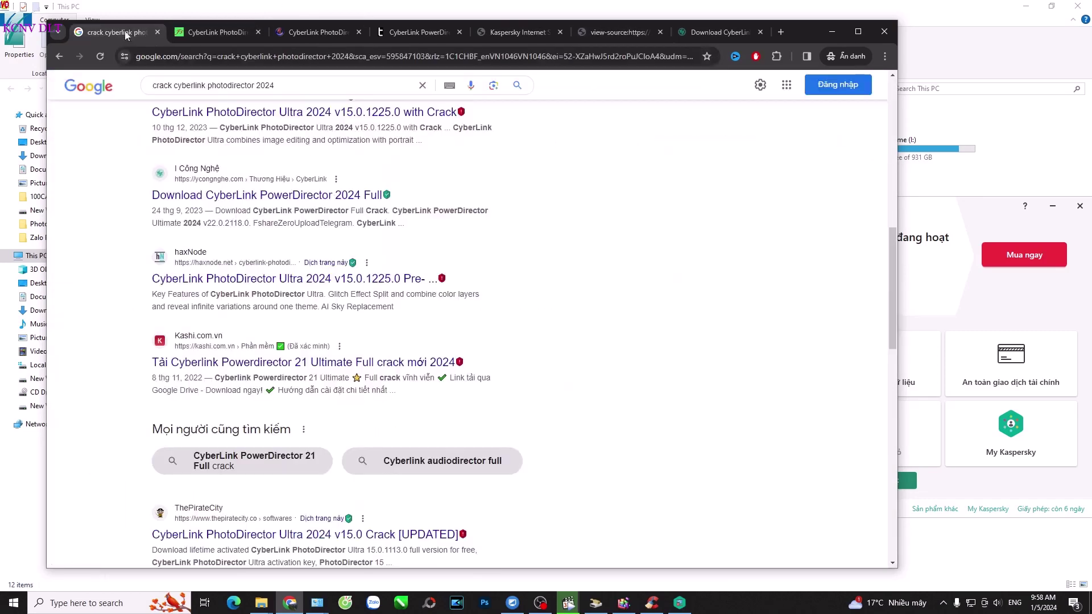
Open the ThePirateCity and KoLomPC PhotoDirector results in new tabs, check the KoLomPC page, and return to the search results
{"action": "scroll", "coordinate": [478, 403], "scroll_direction": "down", "scroll_amount": 2}
{"action": "scroll", "coordinate": [460, 403], "scroll_direction": "down", "scroll_amount": 2}
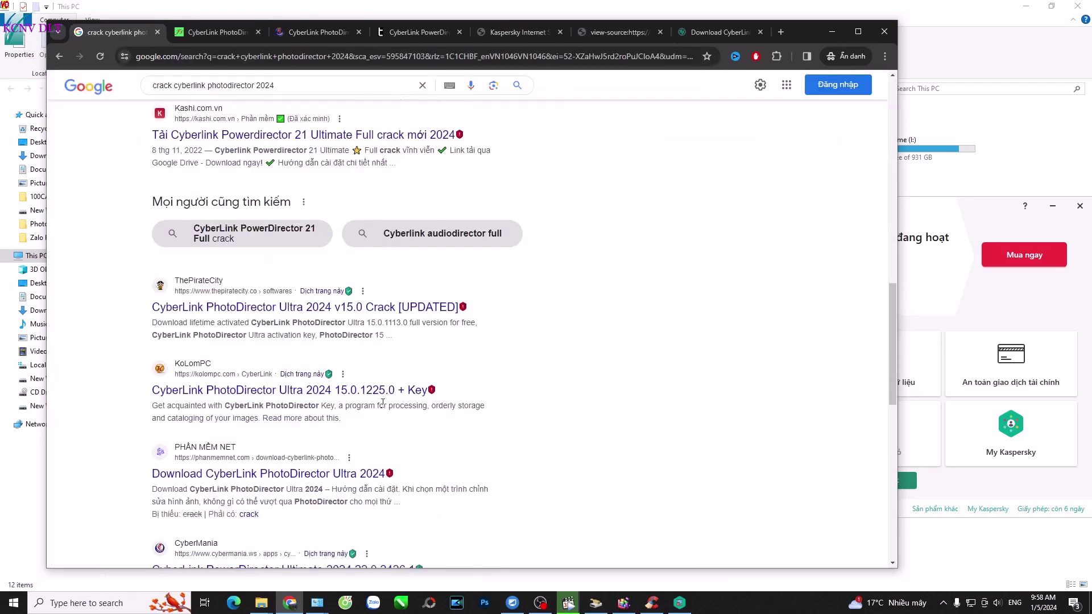
{"action": "middle_click", "coordinate": [284, 310]}
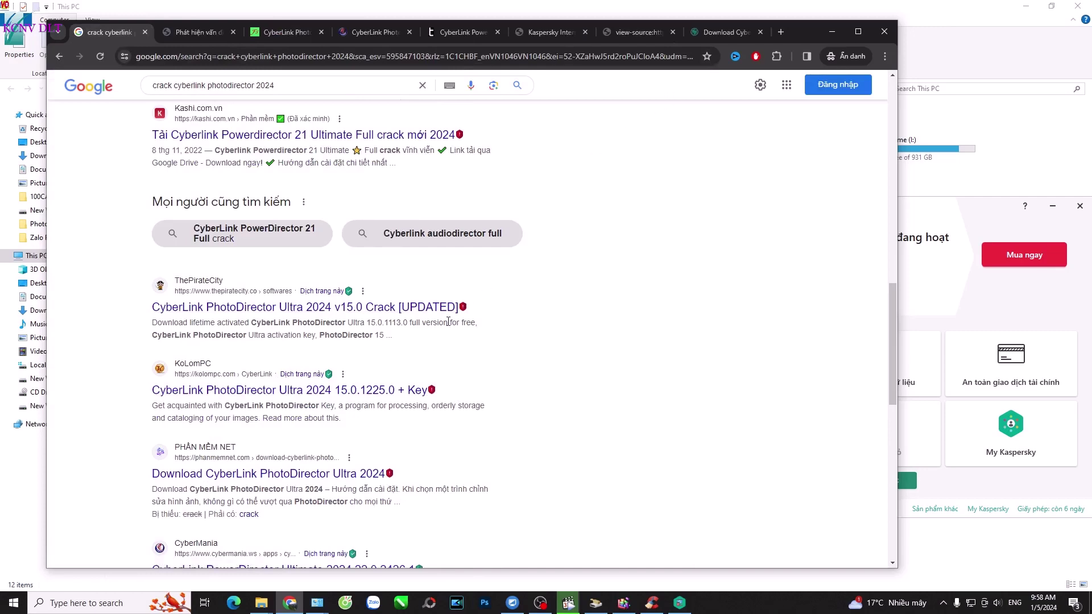
{"action": "scroll", "coordinate": [448, 321], "scroll_direction": "down", "scroll_amount": 2}
{"action": "middle_click", "coordinate": [281, 277]}
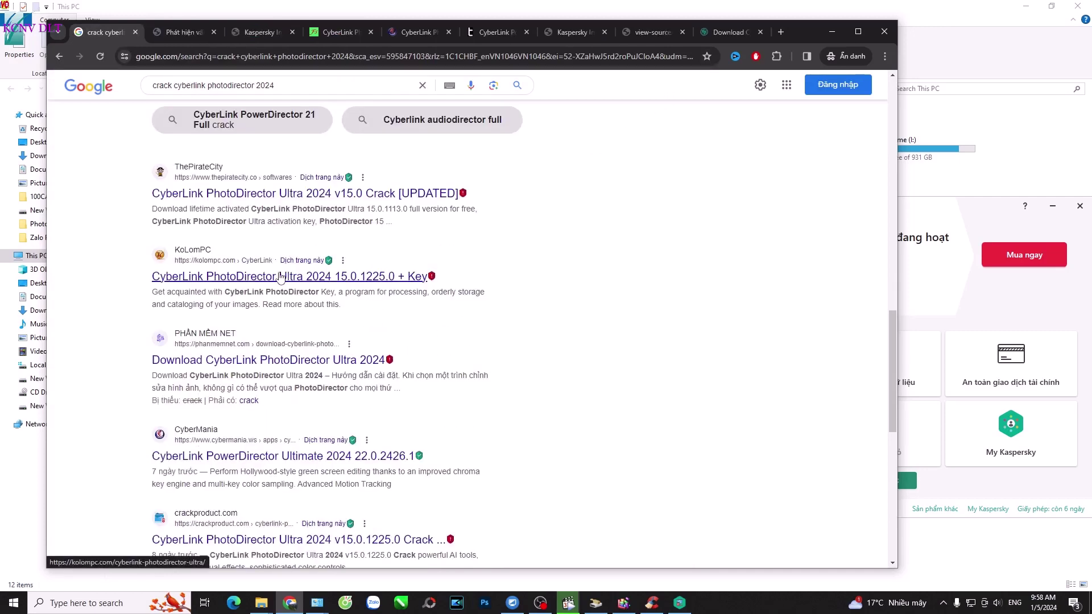
{"action": "left_click", "coordinate": [263, 32]}
{"action": "left_click", "coordinate": [85, 32]}
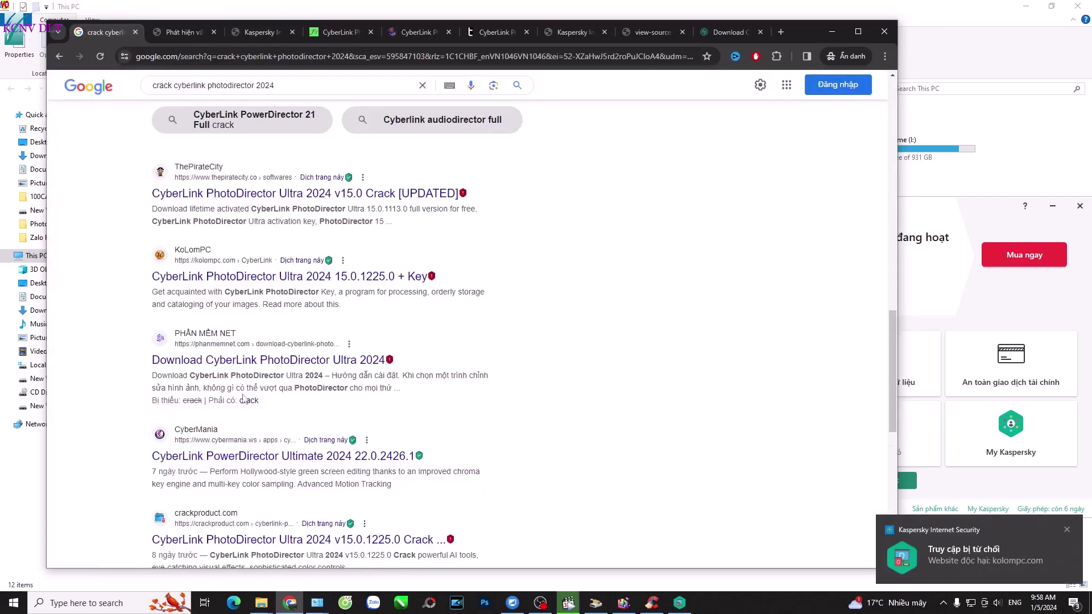
Open the crackproduct.com PhotoDirector result and the HaxPC PowerDirector result in background tabs
{"action": "scroll", "coordinate": [243, 398], "scroll_direction": "down", "scroll_amount": 2}
{"action": "middle_click", "coordinate": [267, 426]}
{"action": "middle_click", "coordinate": [260, 510]}
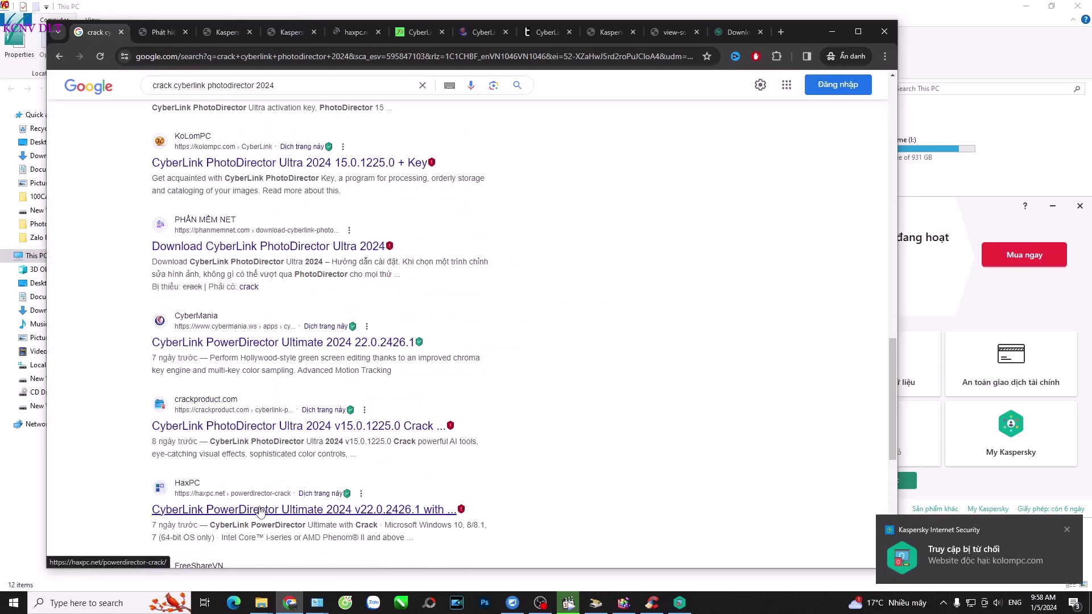
Open the TopKeygen and hitcracked.com PhotoDirector results in background tabs
{"action": "scroll", "coordinate": [261, 501], "scroll_direction": "down", "scroll_amount": 2}
{"action": "scroll", "coordinate": [252, 432], "scroll_direction": "down", "scroll_amount": 2}
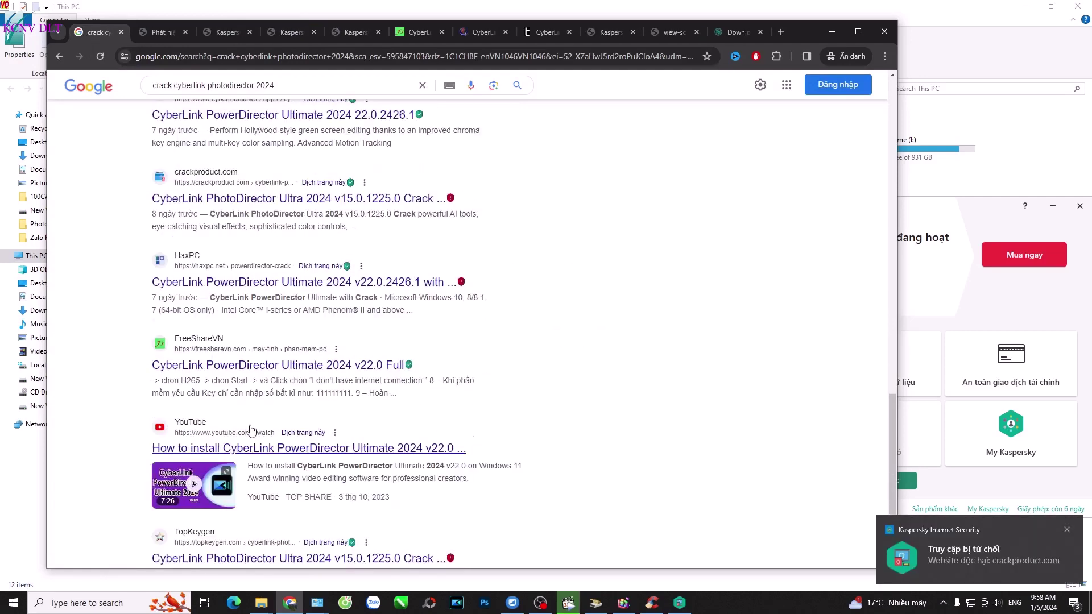
{"action": "scroll", "coordinate": [282, 461], "scroll_direction": "down", "scroll_amount": 2}
{"action": "middle_click", "coordinate": [270, 445]}
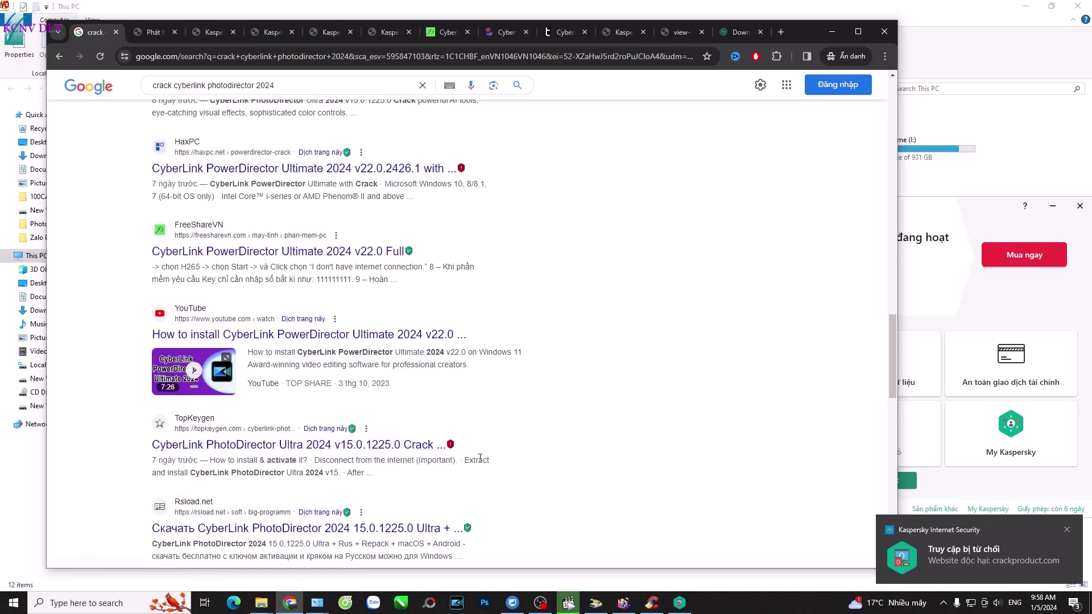
{"action": "scroll", "coordinate": [269, 445], "scroll_direction": "down", "scroll_amount": 3}
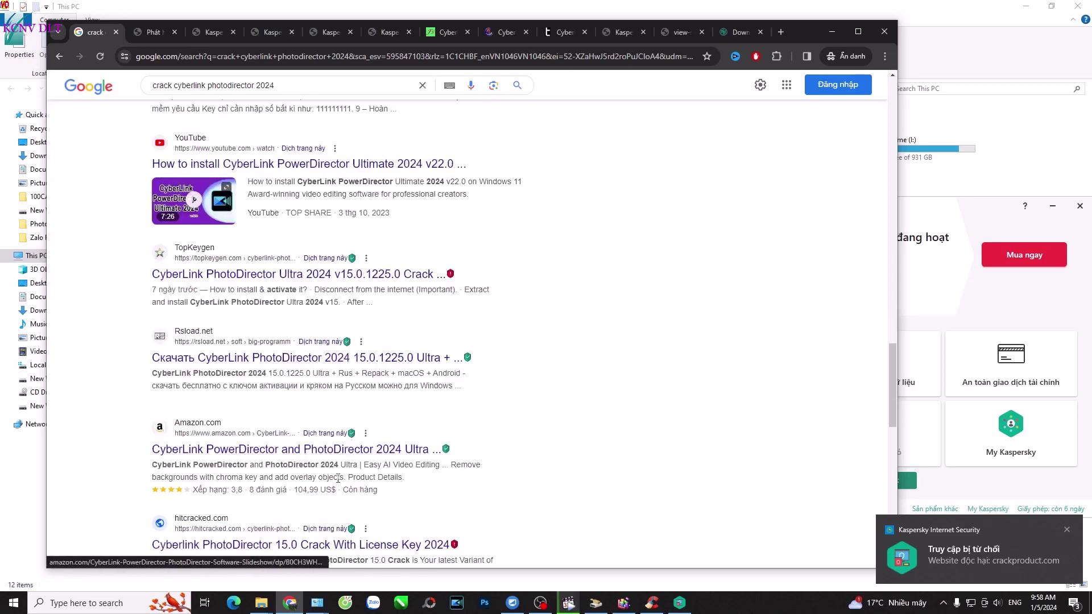
{"action": "scroll", "coordinate": [301, 477], "scroll_direction": "down", "scroll_amount": 1}
{"action": "scroll", "coordinate": [307, 488], "scroll_direction": "up", "scroll_amount": 1}
{"action": "middle_click", "coordinate": [307, 544]}
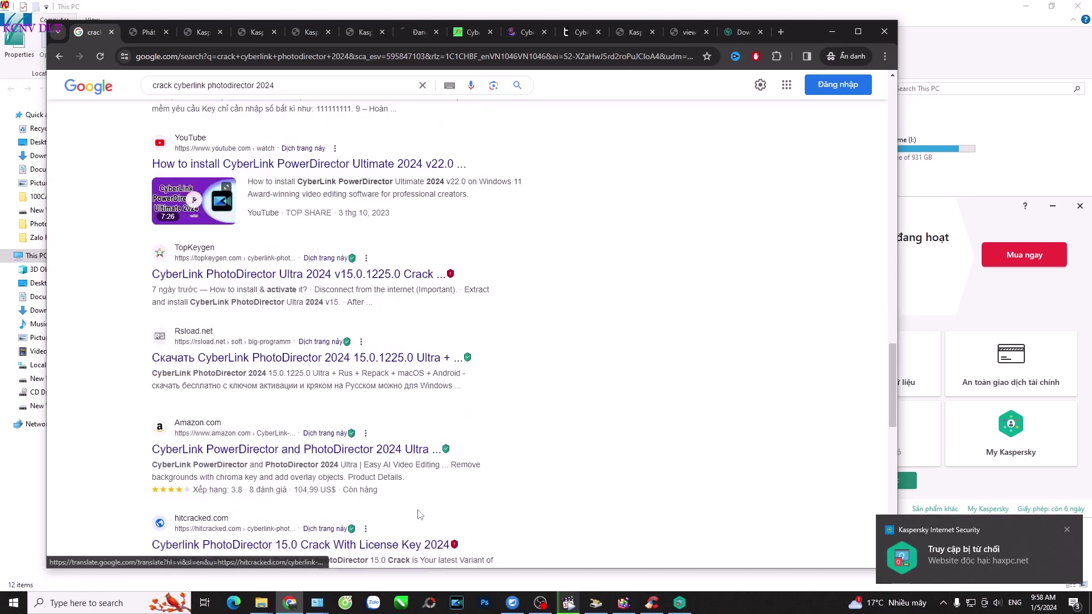
Compare the safety marks on the search results and view Kaspersky's rating details for the TopKeygen translation link
{"action": "scroll", "coordinate": [444, 449], "scroll_direction": "down", "scroll_amount": 1}
{"action": "mouse_move", "coordinate": [446, 392]}
{"action": "scroll", "coordinate": [594, 469], "scroll_direction": "down", "scroll_amount": 2}
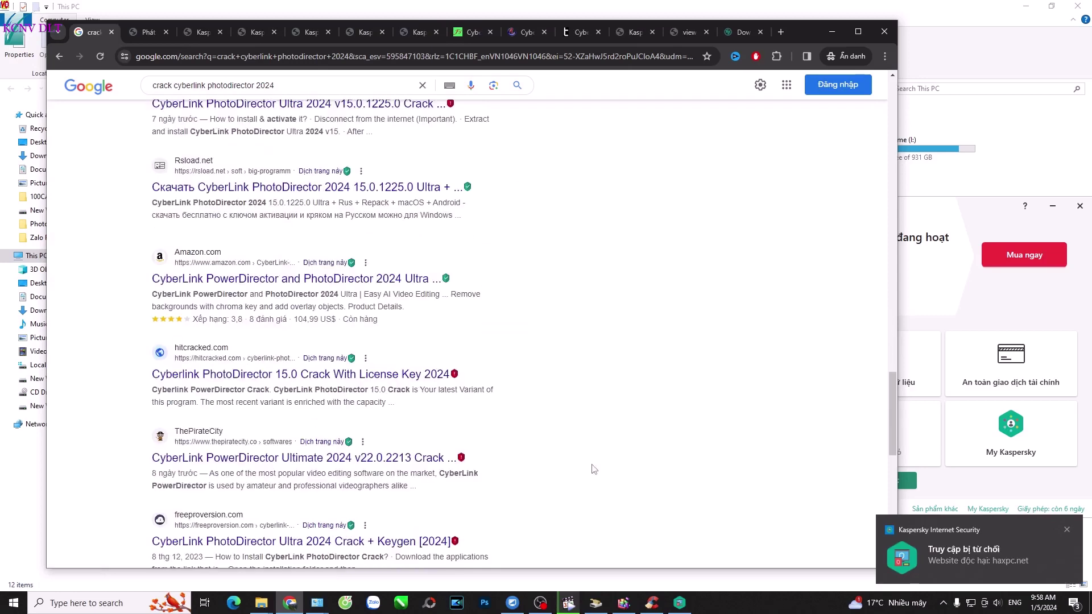
{"action": "scroll", "coordinate": [351, 423], "scroll_direction": "up", "scroll_amount": 2}
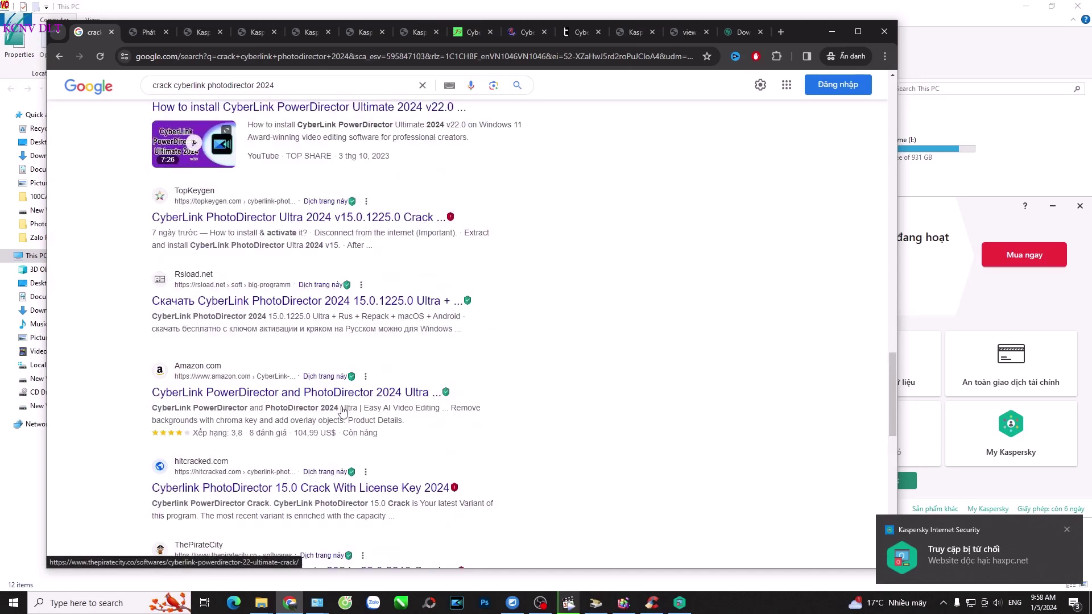
{"action": "mouse_move", "coordinate": [353, 202]}
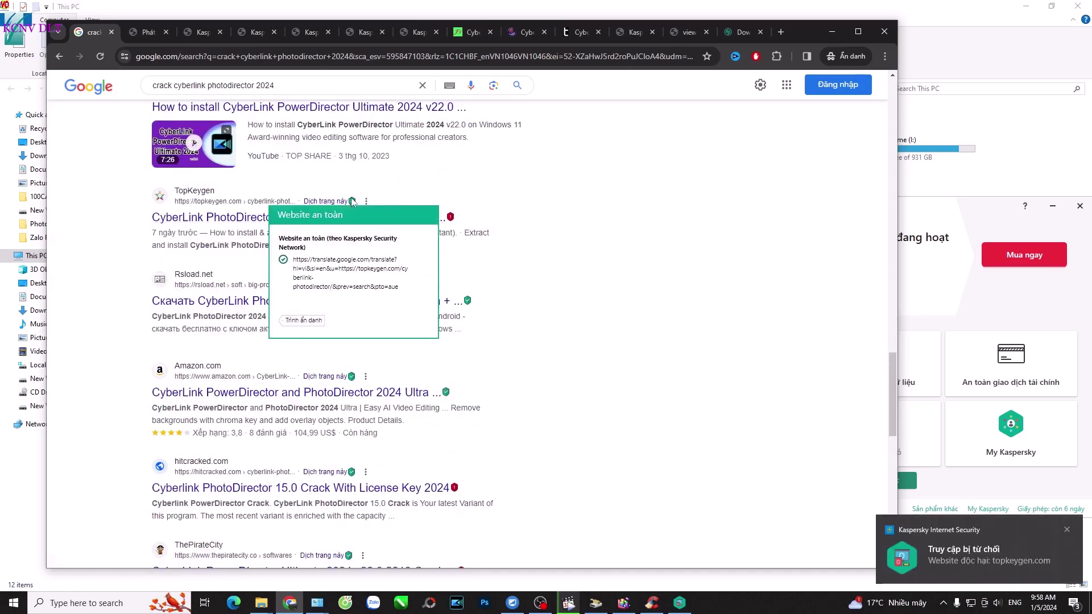
{"action": "scroll", "coordinate": [608, 397], "scroll_direction": "down", "scroll_amount": 1}
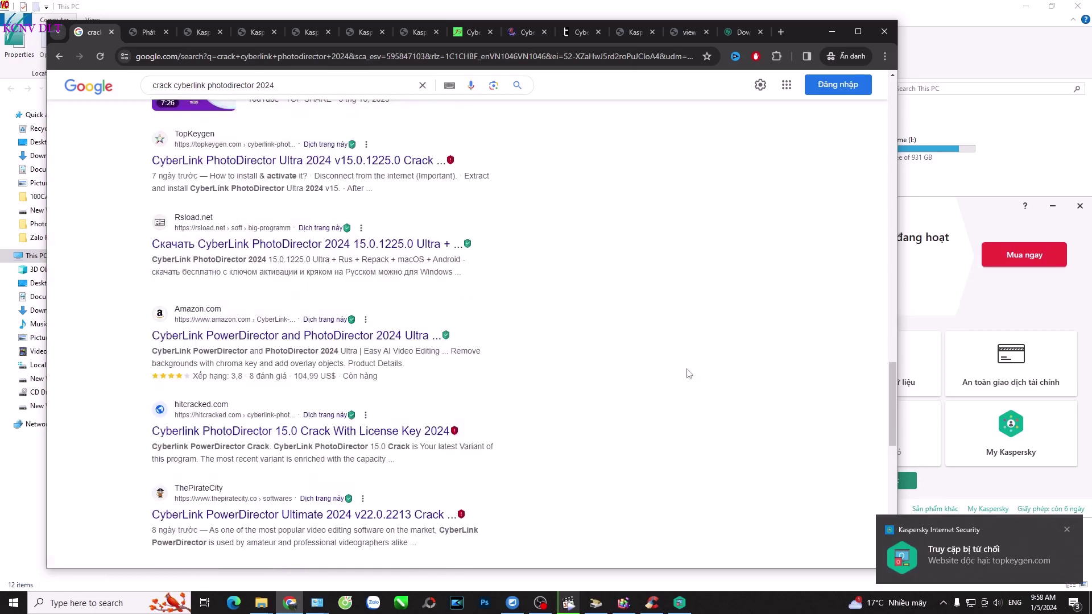
Open the macsoftware.org, CyberLink EULA, Damas Wiki, SteamDB PowerDirector Ultra and Cracked.io results in background tabs
{"action": "scroll", "coordinate": [893, 426], "scroll_direction": "down", "scroll_amount": 8}
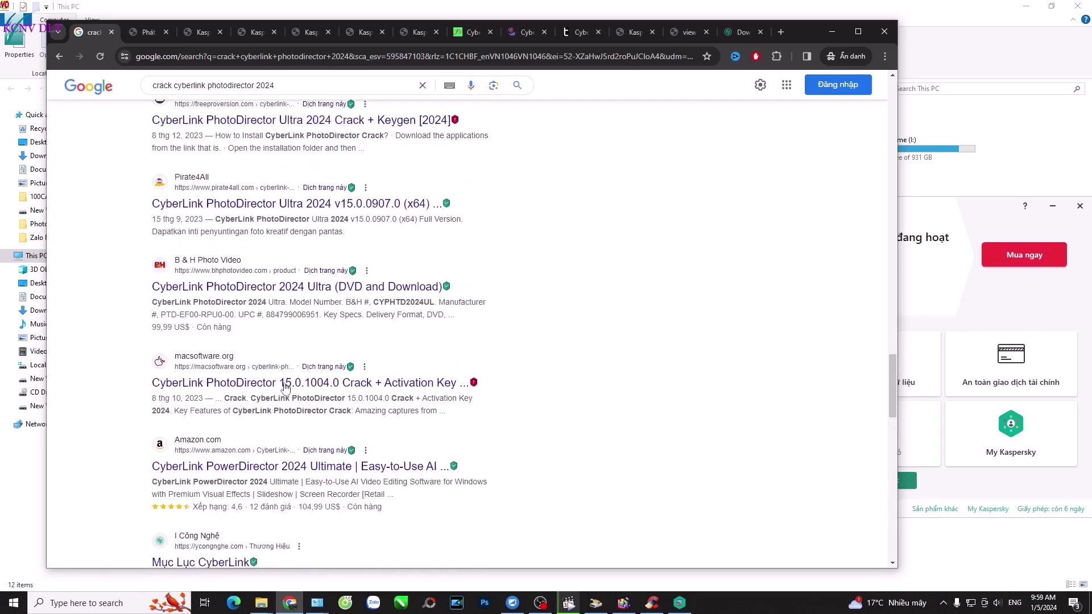
{"action": "scroll", "coordinate": [284, 438], "scroll_direction": "down", "scroll_amount": 8}
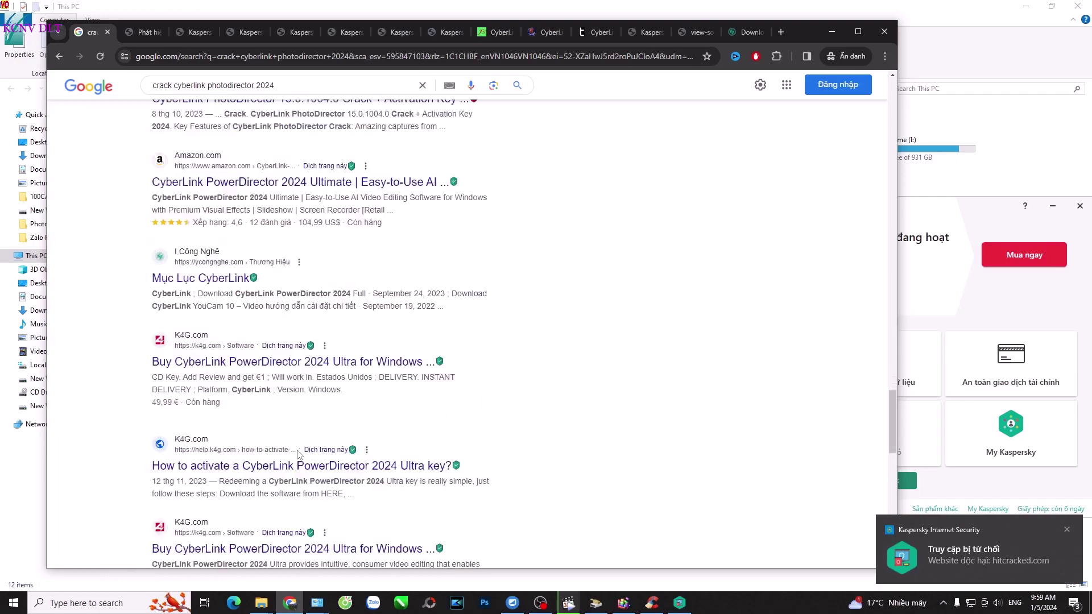
{"action": "scroll", "coordinate": [307, 462], "scroll_direction": "down", "scroll_amount": 4}
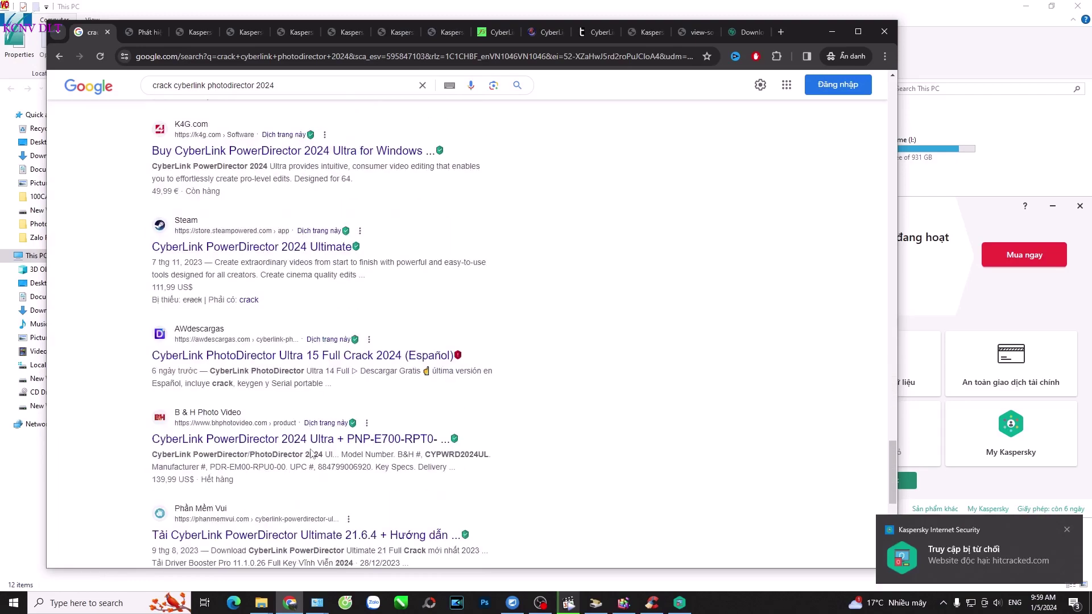
{"action": "scroll", "coordinate": [314, 451], "scroll_direction": "down", "scroll_amount": 4}
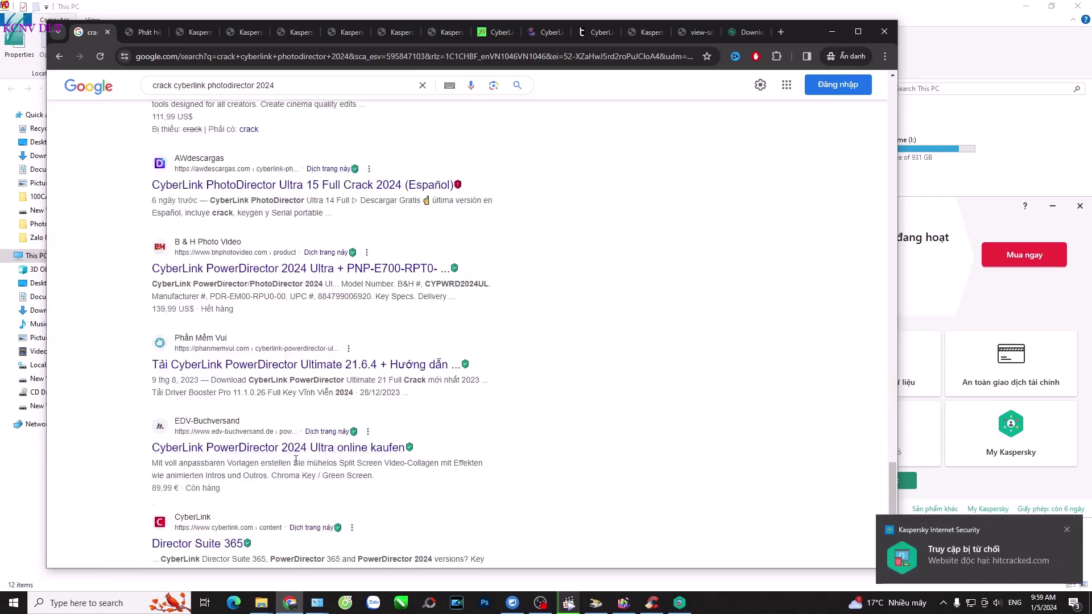
{"action": "scroll", "coordinate": [322, 461], "scroll_direction": "down", "scroll_amount": 3}
{"action": "scroll", "coordinate": [322, 462], "scroll_direction": "down", "scroll_amount": 7}
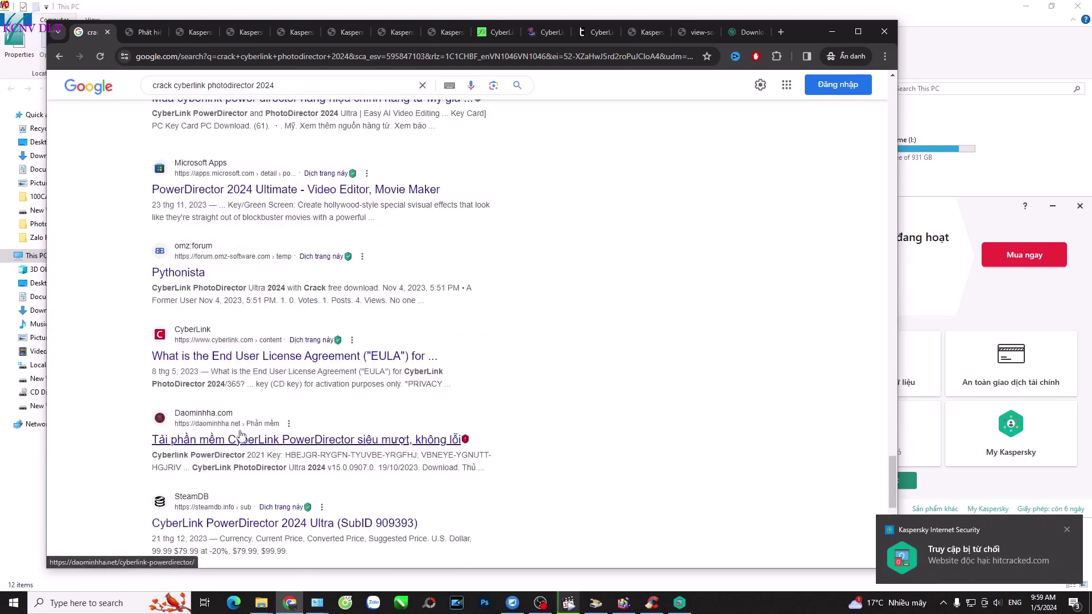
{"action": "scroll", "coordinate": [318, 444], "scroll_direction": "down", "scroll_amount": 3}
{"action": "scroll", "coordinate": [326, 453], "scroll_direction": "up", "scroll_amount": 1}
{"action": "scroll", "coordinate": [325, 453], "scroll_direction": "down", "scroll_amount": 1}
{"action": "middle_click", "coordinate": [287, 436]}
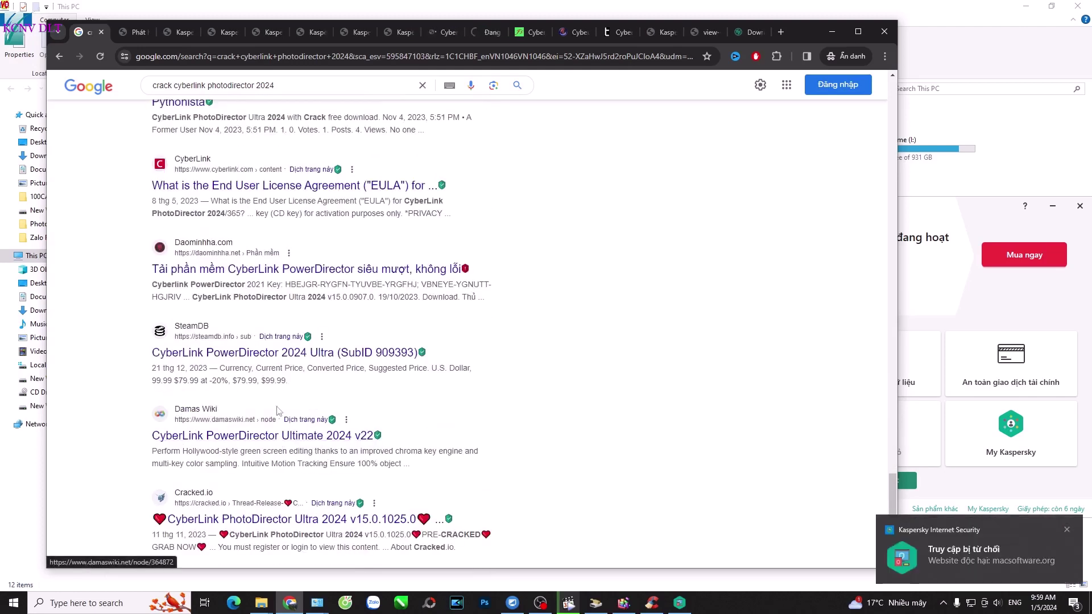
{"action": "middle_click", "coordinate": [271, 359]}
{"action": "middle_click", "coordinate": [410, 519]}
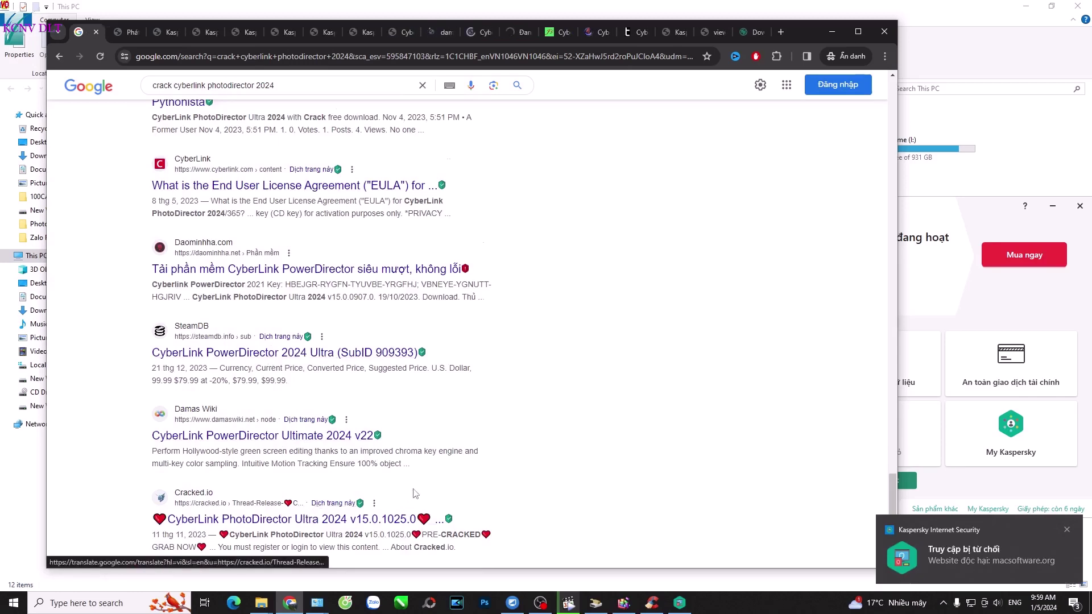
Open the LinkedIn, GetintoWAY PhotoDirector, p30download and S0ft4PC results in background tabs
{"action": "scroll", "coordinate": [416, 502], "scroll_direction": "down", "scroll_amount": 1}
{"action": "scroll", "coordinate": [416, 501], "scroll_direction": "down", "scroll_amount": 7}
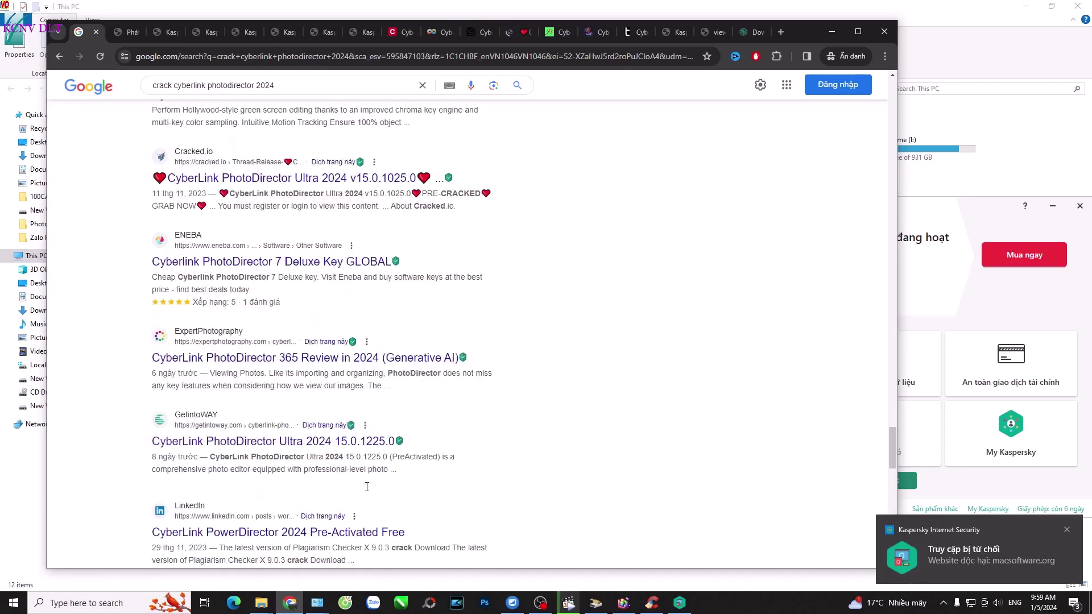
{"action": "middle_click", "coordinate": [318, 419]}
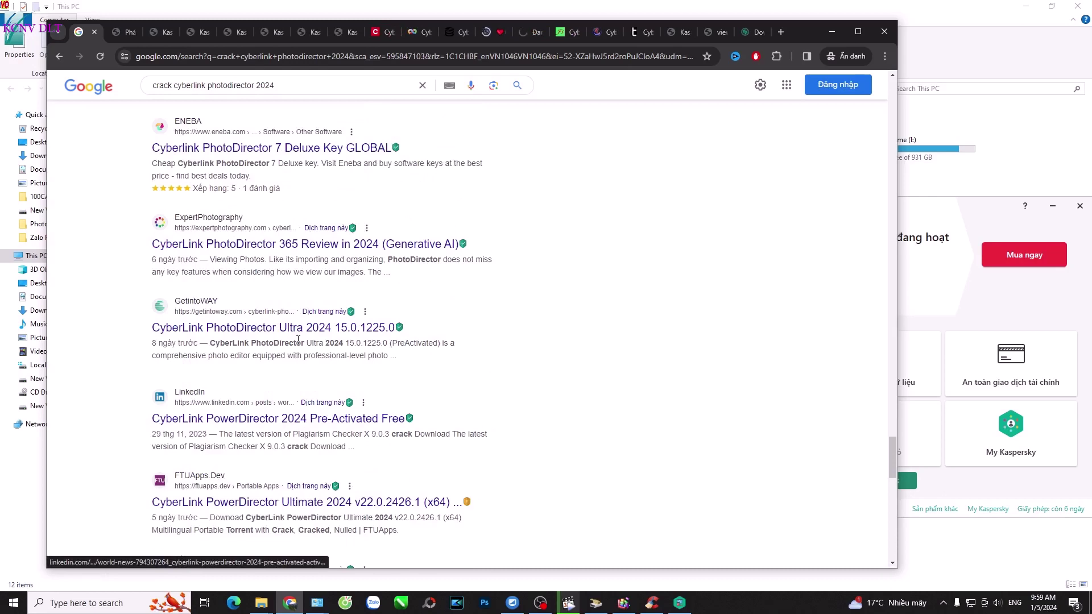
{"action": "middle_click", "coordinate": [319, 329]}
{"action": "scroll", "coordinate": [324, 410], "scroll_direction": "down", "scroll_amount": 2}
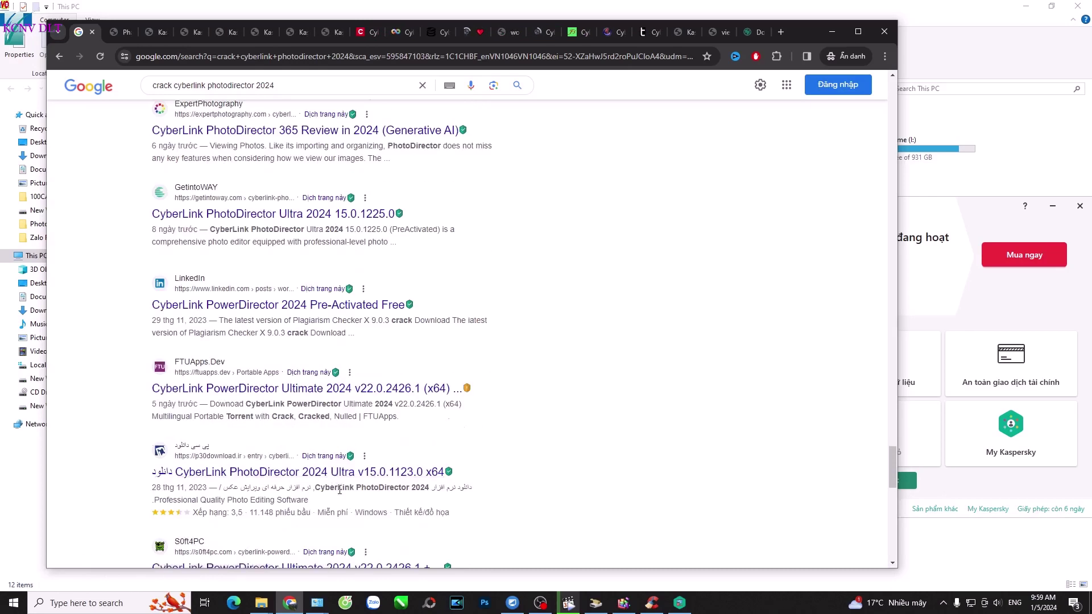
{"action": "scroll", "coordinate": [324, 411], "scroll_direction": "down", "scroll_amount": 1}
{"action": "middle_click", "coordinate": [302, 422]}
{"action": "scroll", "coordinate": [295, 512], "scroll_direction": "down", "scroll_amount": 1}
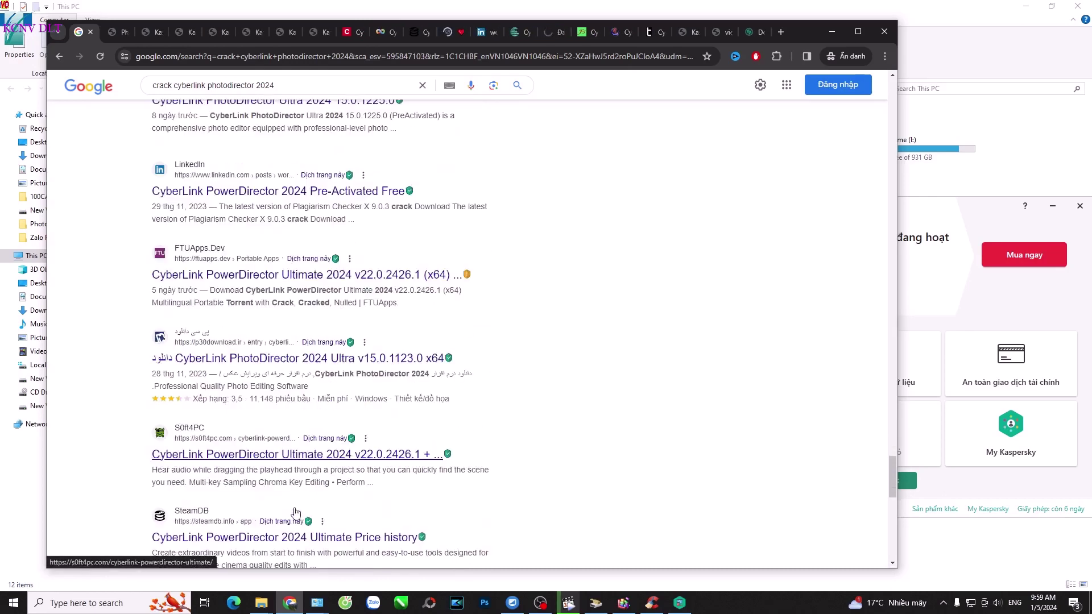
{"action": "middle_click", "coordinate": [298, 454]}
Open the SteamDB PowerDirector price history and Licensed Soft PhotoDirector results in background tabs
{"action": "scroll", "coordinate": [302, 472], "scroll_direction": "down", "scroll_amount": 1}
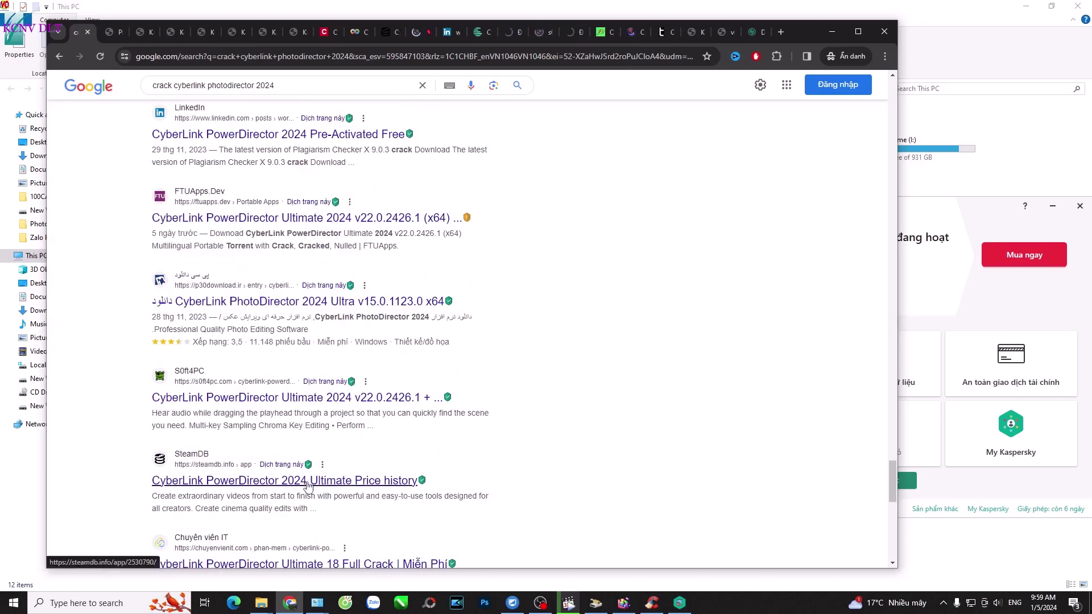
{"action": "scroll", "coordinate": [307, 486], "scroll_direction": "down", "scroll_amount": 2}
{"action": "scroll", "coordinate": [319, 495], "scroll_direction": "down", "scroll_amount": 2}
{"action": "scroll", "coordinate": [322, 499], "scroll_direction": "down", "scroll_amount": 2}
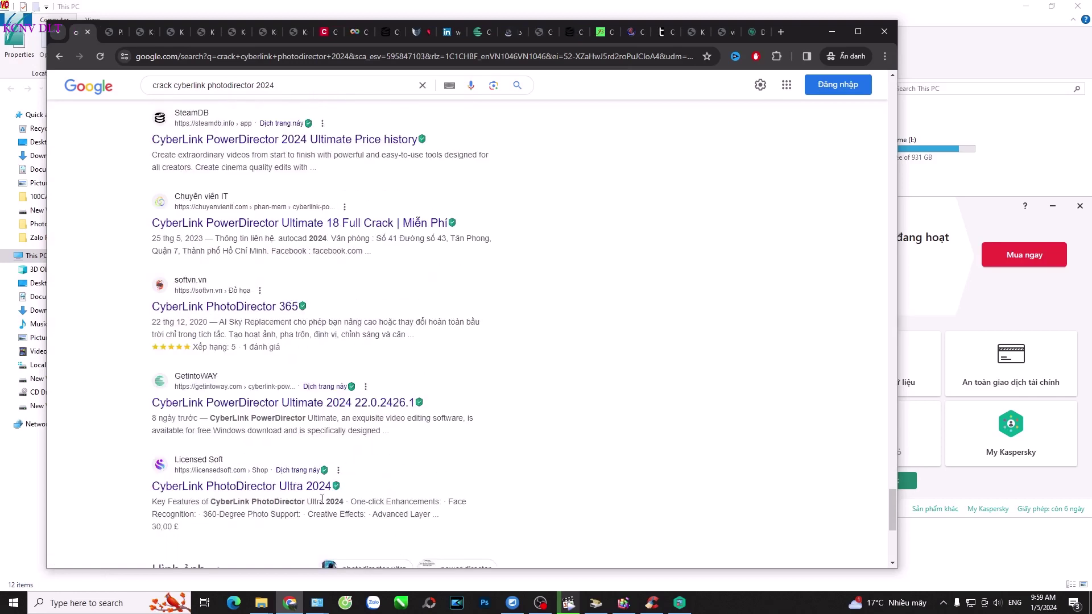
{"action": "middle_click", "coordinate": [298, 487]}
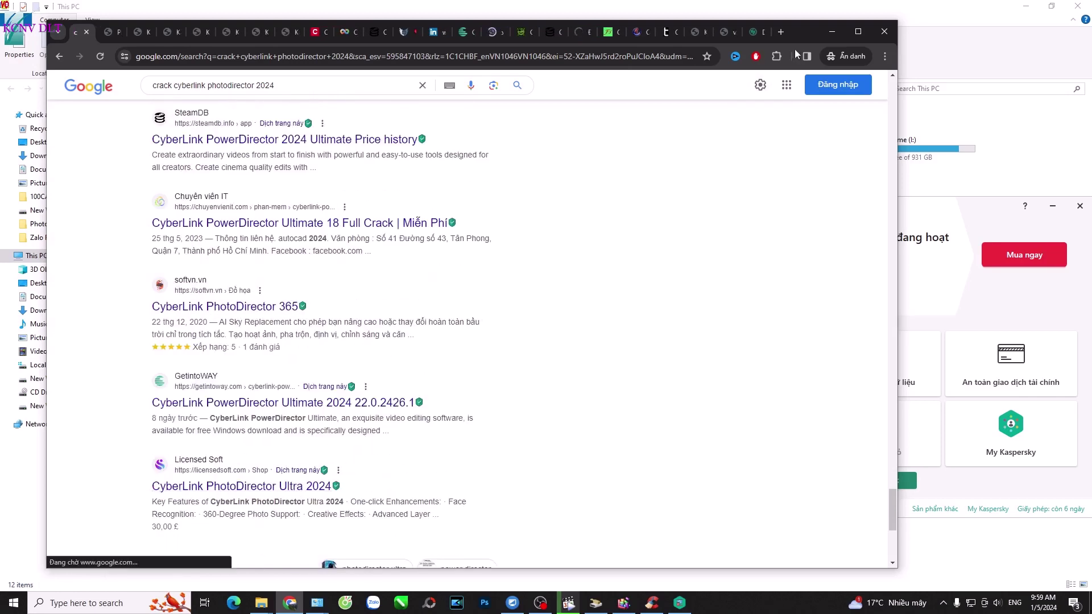
Maximize the browser window and look through the opened pages that Kaspersky blocks, including hitcracked.com and macsoftware.org
{"action": "double_click", "coordinate": [808, 31]}
{"action": "left_click", "coordinate": [123, 12]}
{"action": "left_click", "coordinate": [163, 7]}
{"action": "left_click", "coordinate": [206, 7]}
{"action": "left_click", "coordinate": [234, 7]}
{"action": "left_click", "coordinate": [273, 6]}
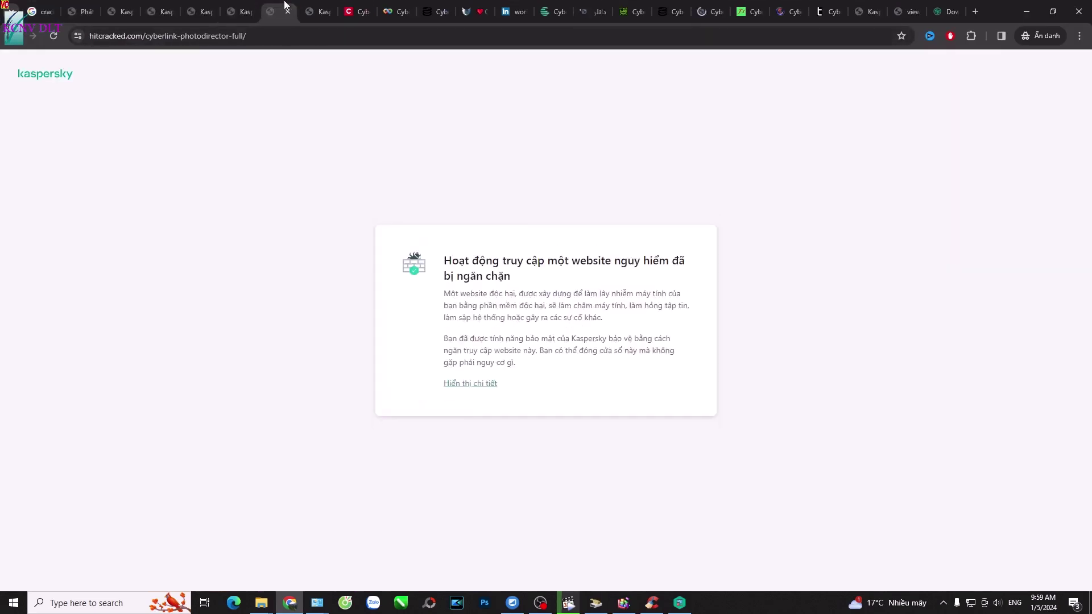
{"action": "left_click", "coordinate": [319, 8]}
{"action": "left_click", "coordinate": [355, 8]}
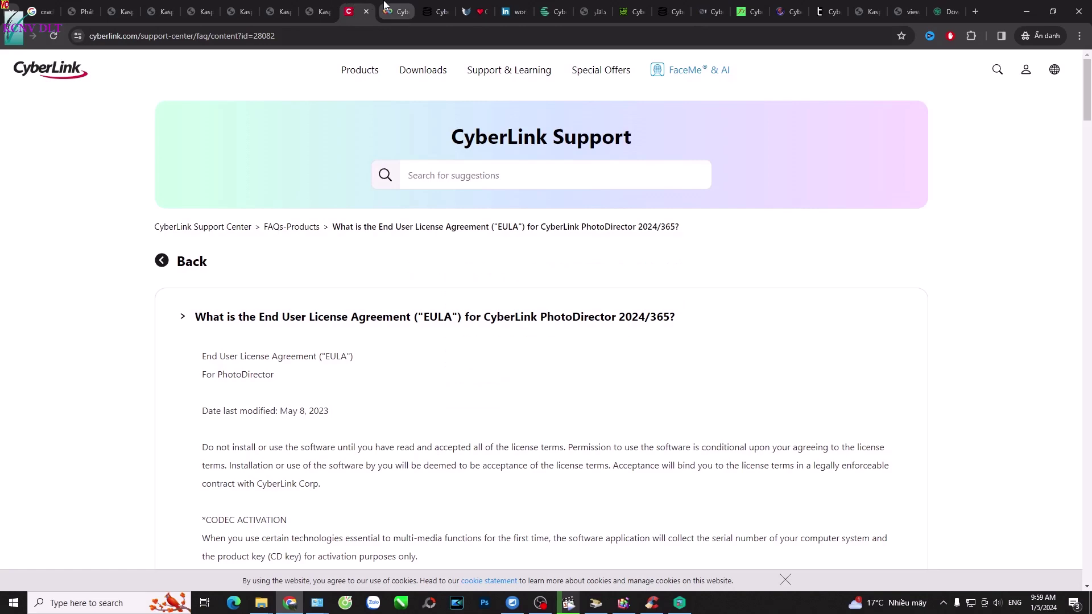
{"action": "left_click", "coordinate": [384, 6]}
{"action": "left_click", "coordinate": [315, 4]}
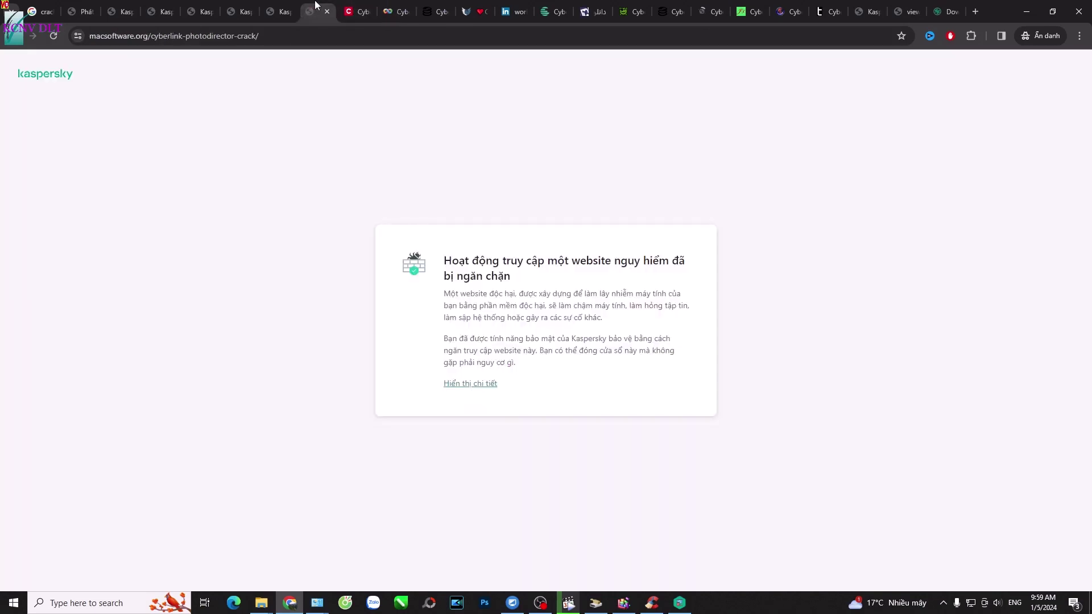
Look through the opened CyberLink EULA, Damas Wiki, SteamDB, Cracked.io, LinkedIn, GetintoWAY and p30download pages
{"action": "left_click", "coordinate": [356, 6]}
{"action": "left_click", "coordinate": [391, 5]}
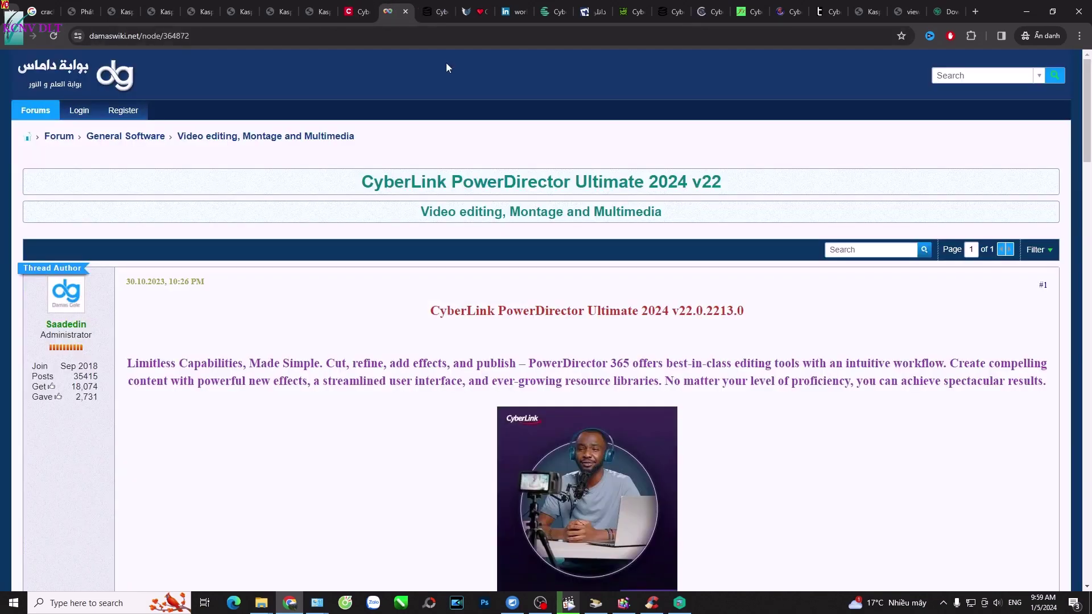
{"action": "scroll", "coordinate": [410, 145], "scroll_direction": "down", "scroll_amount": 7}
{"action": "left_click", "coordinate": [424, 15]}
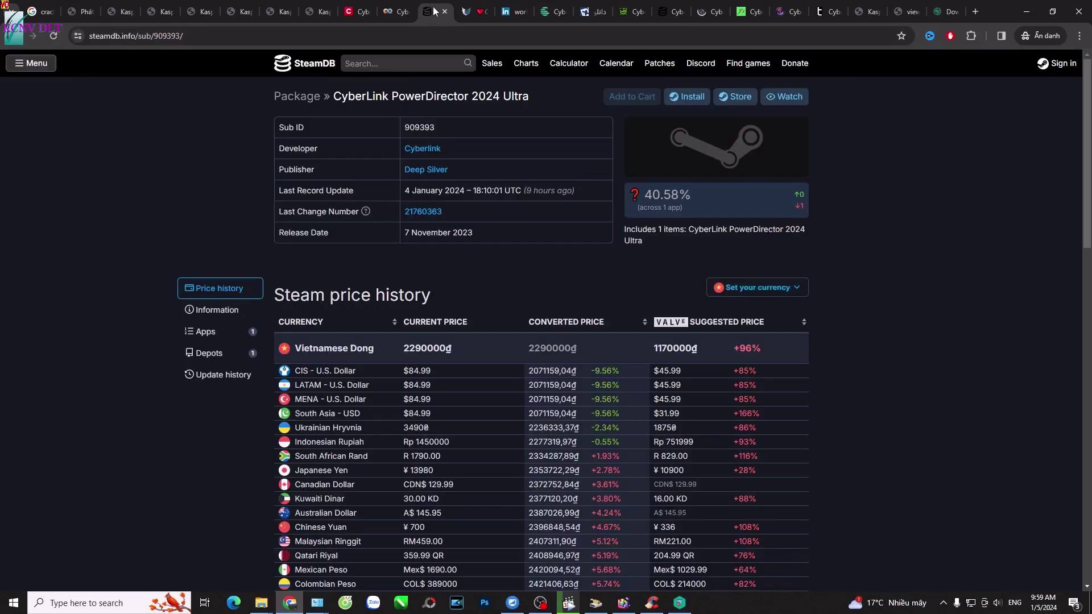
{"action": "scroll", "coordinate": [448, 165], "scroll_direction": "down", "scroll_amount": 2}
{"action": "left_click", "coordinate": [479, 6]}
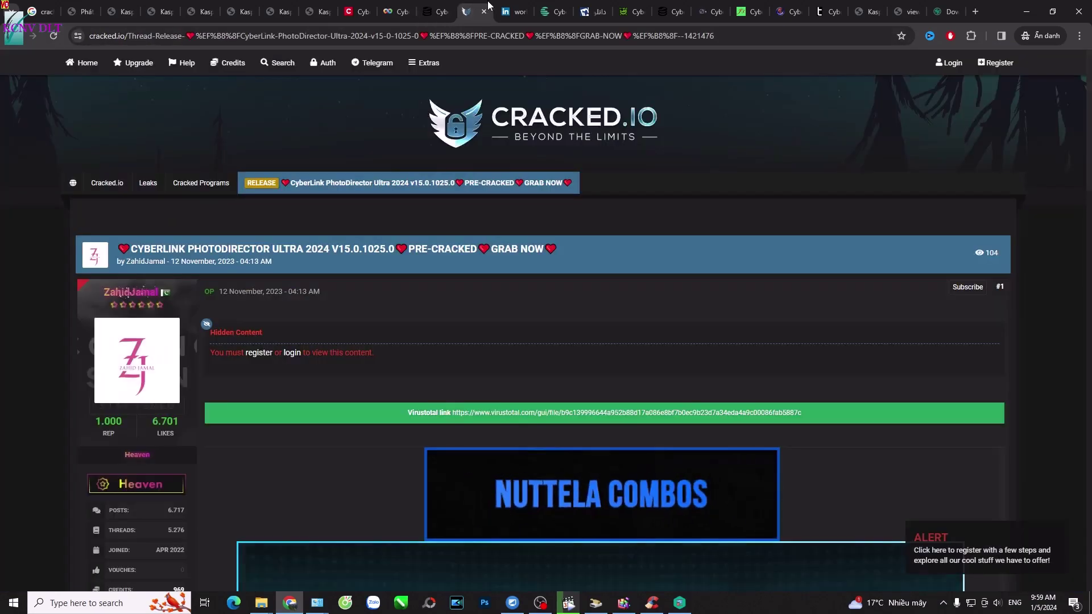
{"action": "left_click", "coordinate": [513, 5]}
{"action": "left_click", "coordinate": [552, 8]}
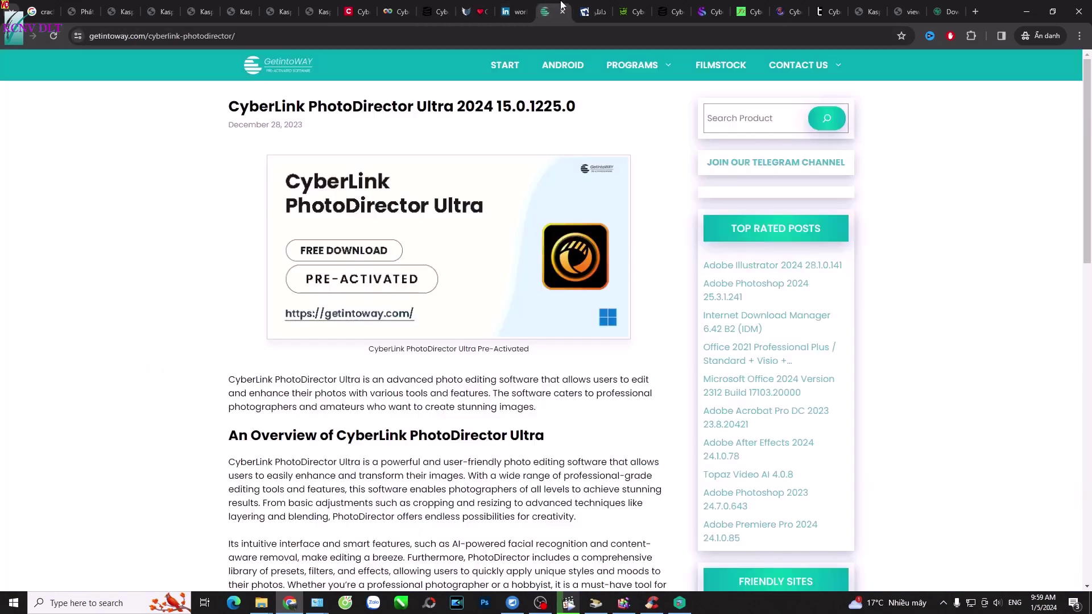
{"action": "left_click", "coordinate": [582, 5]}
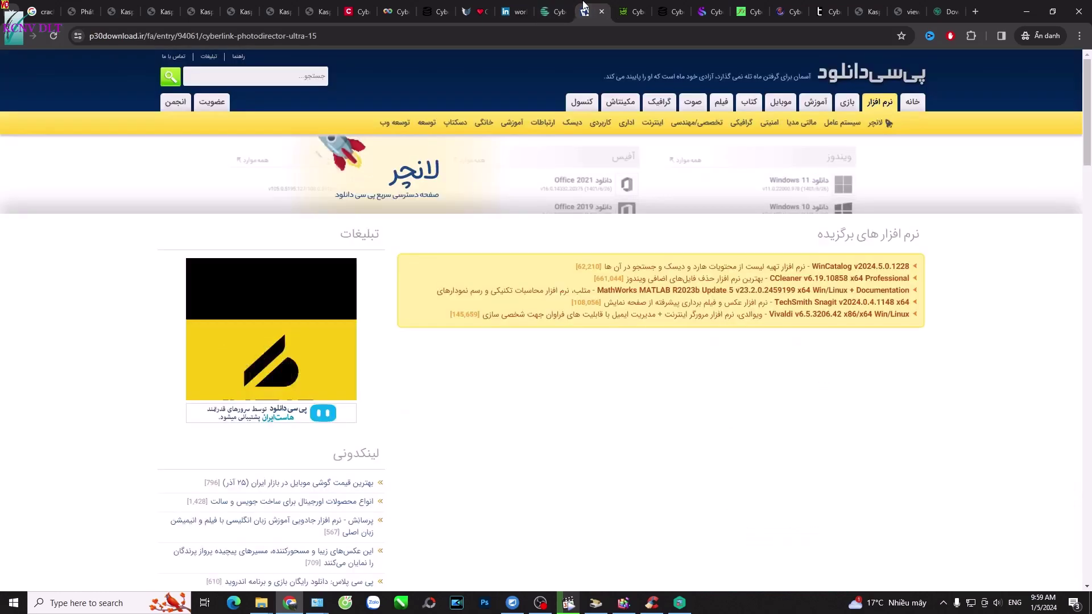
Look through the remaining opened pages, including SteamDB PowerDirector Ultimate, FreeShareVN, the haxpc.net page source and the ycongnghe.com download page
{"action": "left_click", "coordinate": [627, 5]}
{"action": "left_click", "coordinate": [662, 4]}
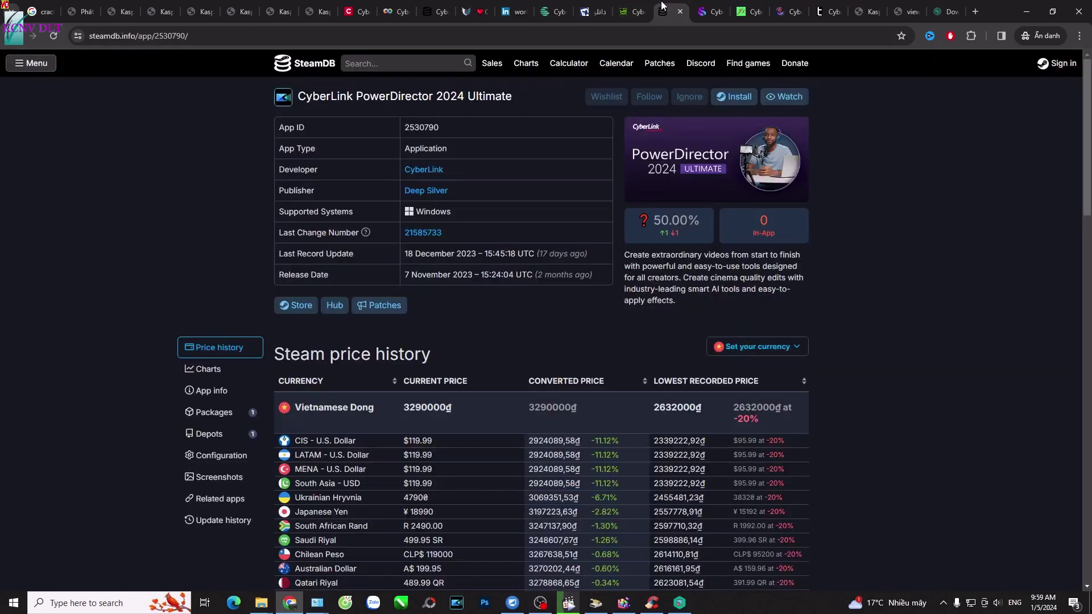
{"action": "left_click", "coordinate": [703, 6]}
{"action": "left_click", "coordinate": [742, 7]}
{"action": "left_click", "coordinate": [782, 6]}
{"action": "left_click", "coordinate": [822, 6]}
{"action": "left_click", "coordinate": [898, 8]}
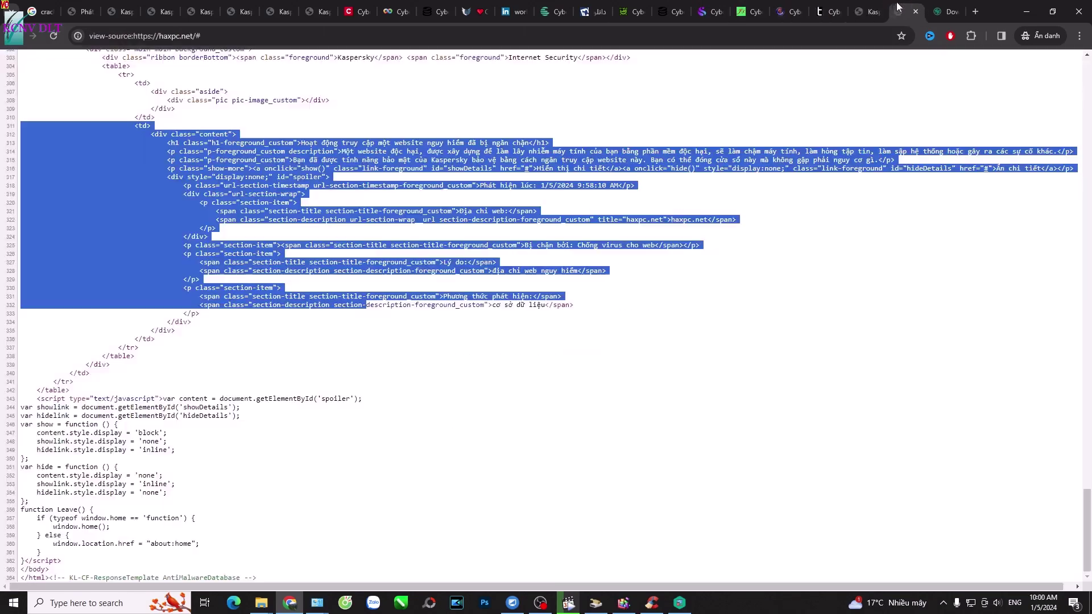
{"action": "left_click", "coordinate": [939, 11]}
Close the browser tabs from the third one up to the FreeShareVN page, including the pages blocked by Kaspersky
{"action": "left_click", "coordinate": [111, 11]}
{"action": "left_click", "coordinate": [129, 11]}
{"action": "left_click", "coordinate": [129, 14]}
{"action": "left_click", "coordinate": [130, 16]}
{"action": "left_click", "coordinate": [130, 12]}
{"action": "left_click", "coordinate": [130, 12]}
{"action": "left_click", "coordinate": [129, 12]}
{"action": "left_click", "coordinate": [130, 13]}
{"action": "left_click", "coordinate": [129, 12]}
{"action": "left_click", "coordinate": [130, 12]}
{"action": "left_click", "coordinate": [130, 12]}
{"action": "left_click", "coordinate": [129, 12]}
{"action": "left_click", "coordinate": [129, 13]}
{"action": "left_click", "coordinate": [129, 14]}
{"action": "left_click", "coordinate": [129, 13]}
{"action": "left_click", "coordinate": [130, 14]}
{"action": "left_click", "coordinate": [130, 13]}
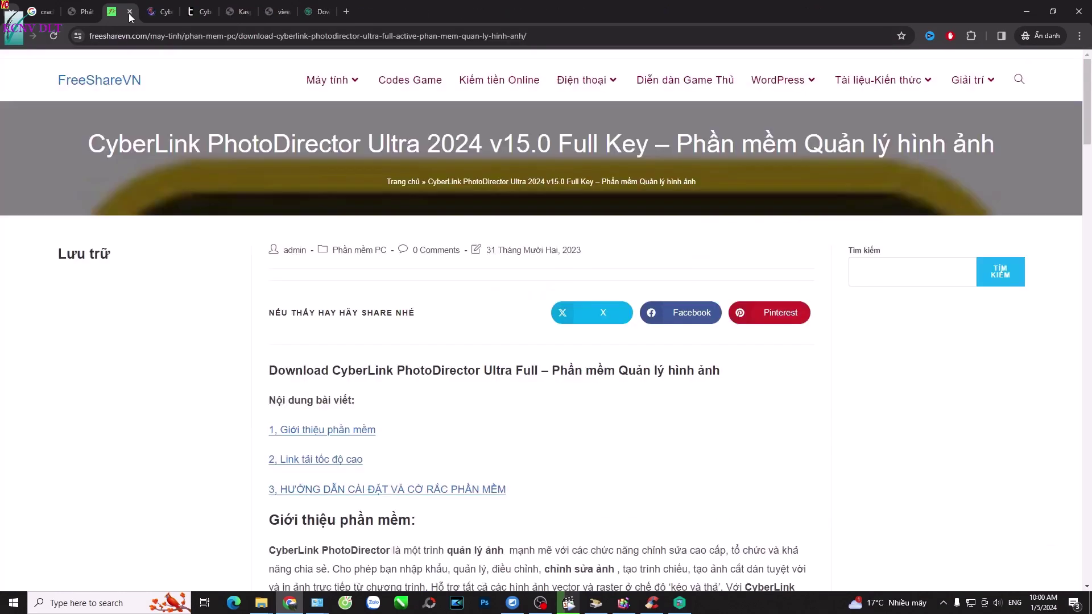
Check the remaining tabs and close the Kaspersky-blocked, haxpc.net page source, ycongnghe.com and thepiratecity.co ones
{"action": "left_click", "coordinate": [433, 11]}
{"action": "left_click", "coordinate": [550, 11]}
{"action": "left_click", "coordinate": [706, 13]}
{"action": "left_click", "coordinate": [719, 11]}
{"action": "left_click", "coordinate": [718, 13]}
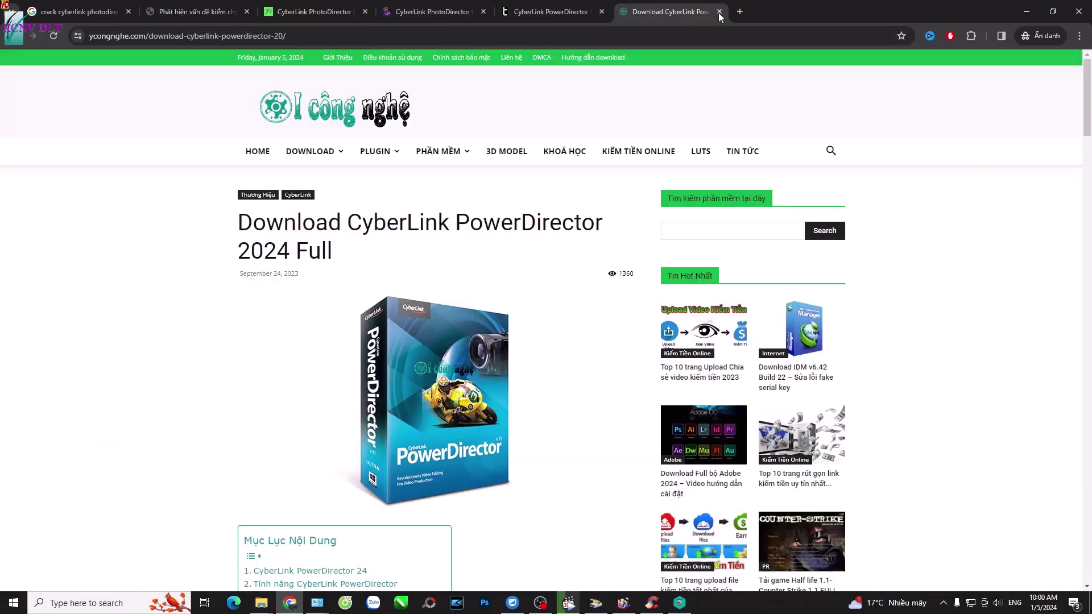
{"action": "left_click", "coordinate": [718, 12]}
{"action": "left_click", "coordinate": [335, 7]}
{"action": "left_click", "coordinate": [238, 9]}
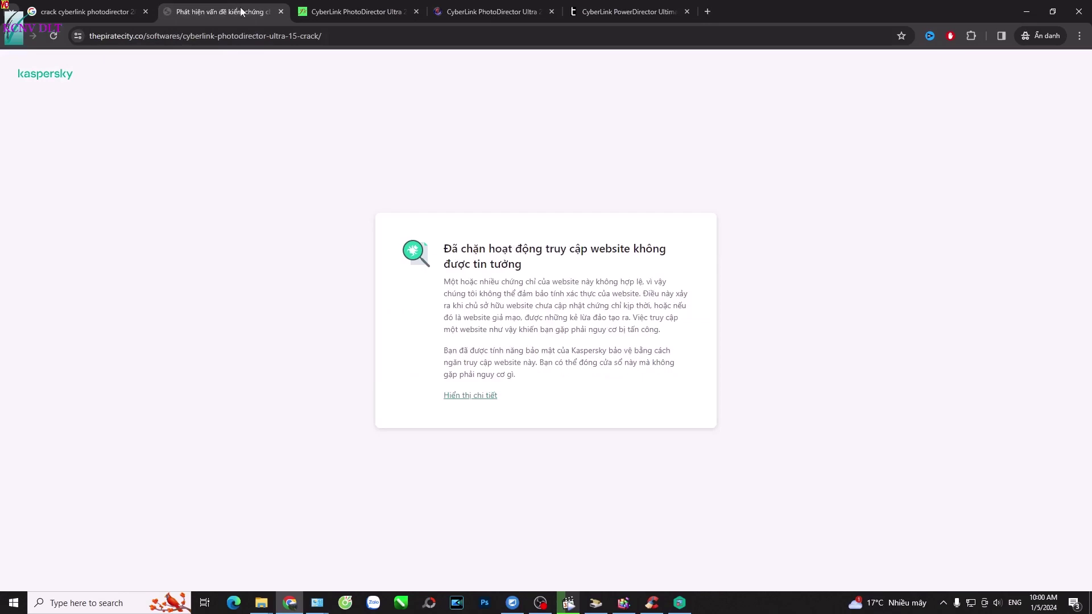
{"action": "left_click", "coordinate": [281, 11]}
Return to the Google search results and close the browser window
{"action": "left_click", "coordinate": [94, 6]}
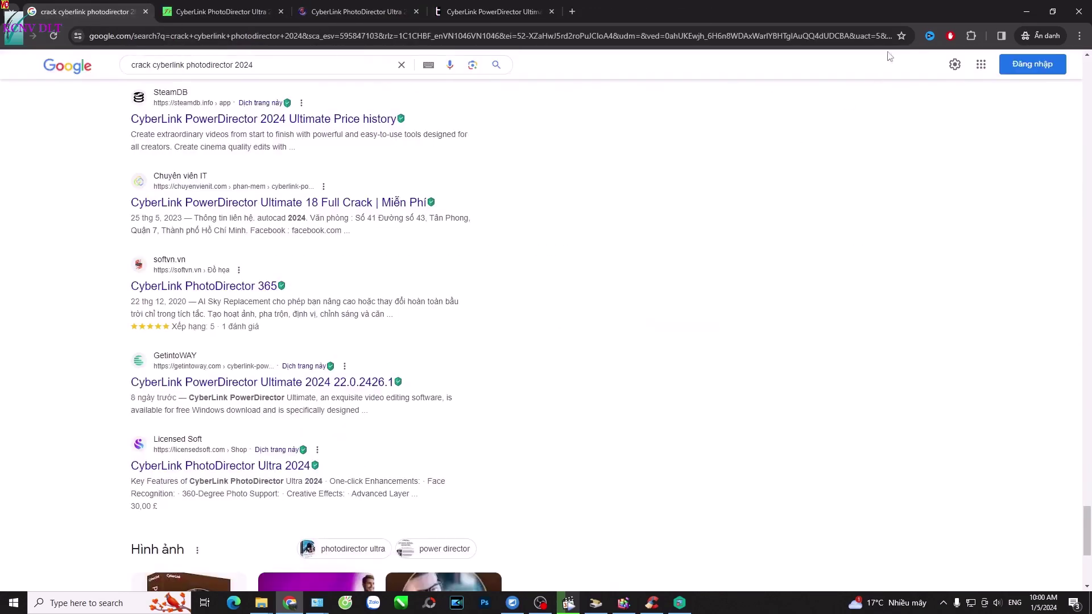
{"action": "left_click_drag", "start_coordinate": [878, 11], "coordinate": [643, 121]}
{"action": "left_click", "coordinate": [762, 111]}
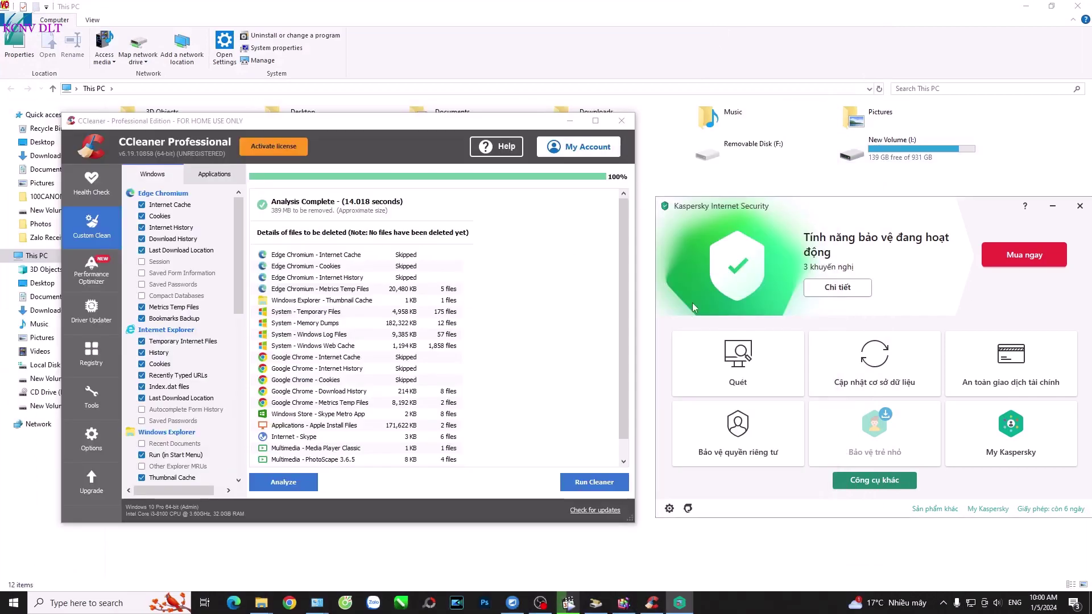
Close the CCleaner and Kaspersky Internet Security windows, leaving only This PC open
{"action": "left_click_drag", "start_coordinate": [500, 127], "coordinate": [444, 132]}
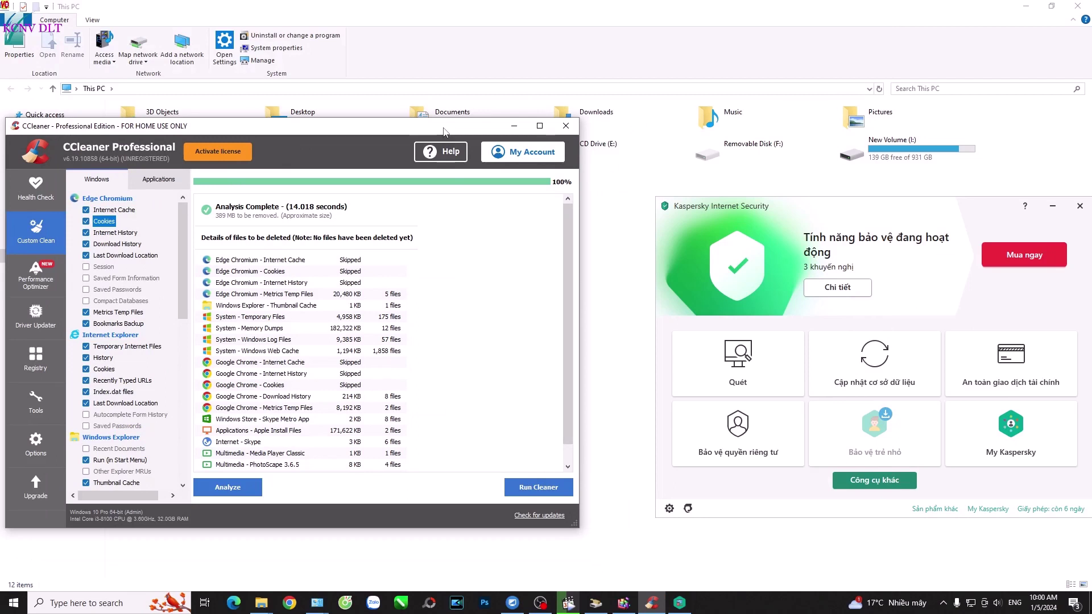
{"action": "left_click", "coordinate": [571, 131]}
{"action": "left_click_drag", "start_coordinate": [796, 206], "coordinate": [611, 326]}
{"action": "left_click", "coordinate": [887, 336]}
{"action": "right_click", "coordinate": [488, 287]}
{"action": "left_click", "coordinate": [233, 205]}
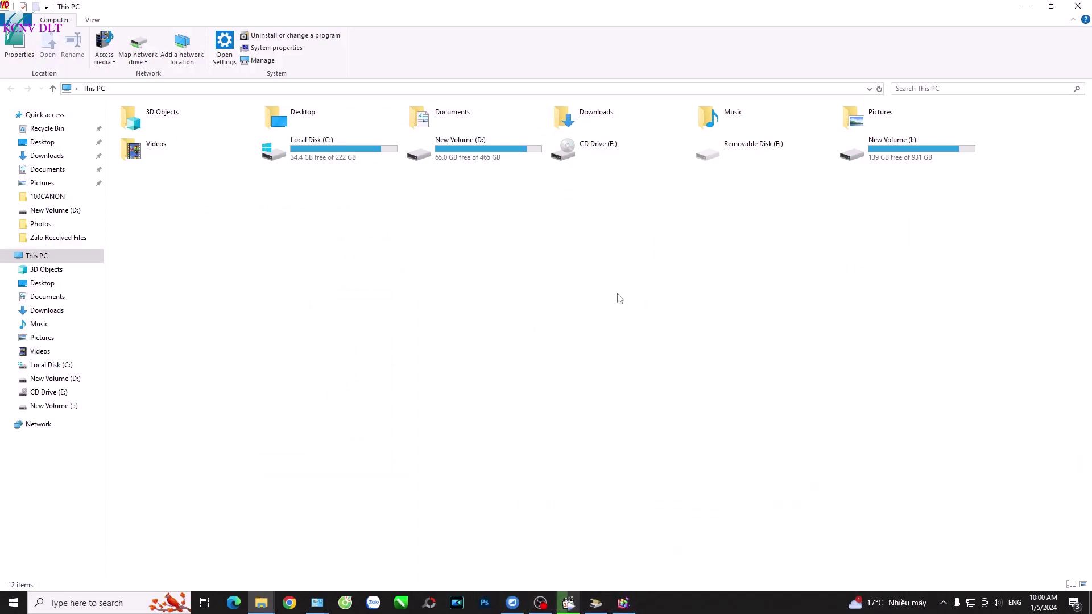
View the basic system information from the properties of This PC, and minimize its window
{"action": "right_click", "coordinate": [415, 266]}
{"action": "left_click", "coordinate": [444, 373]}
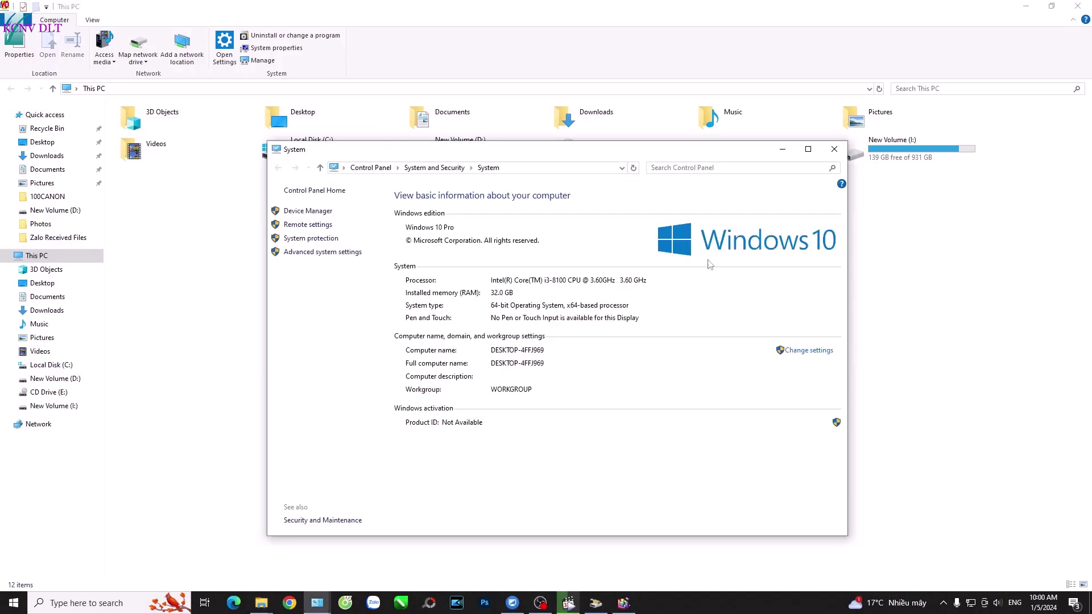
{"action": "left_click", "coordinate": [782, 149]}
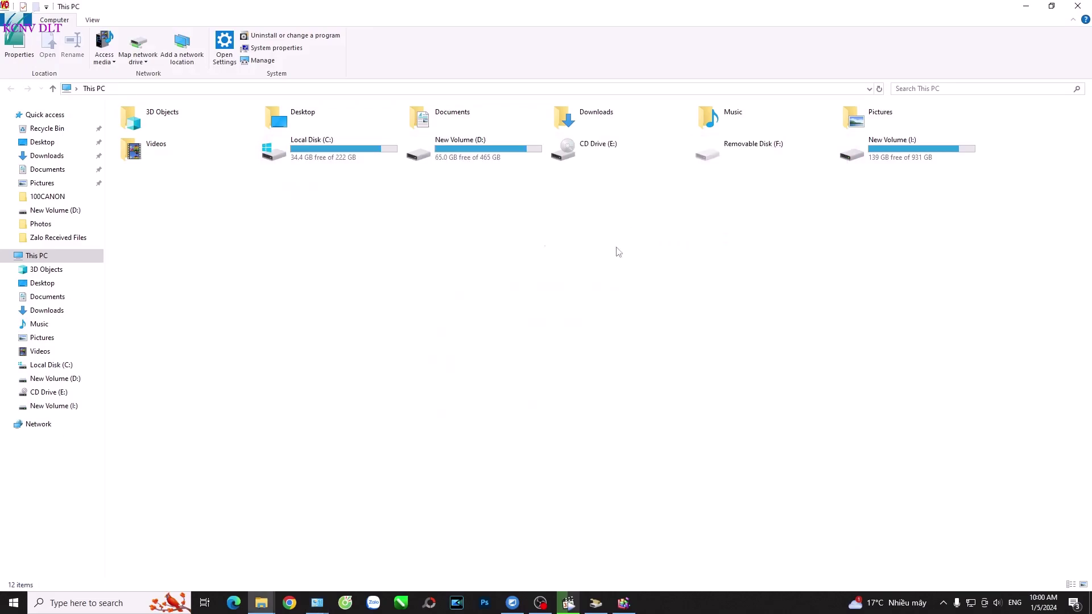
Uninstall NVIDIA Control Panel from the list of installed apps
{"action": "left_click", "coordinate": [276, 39]}
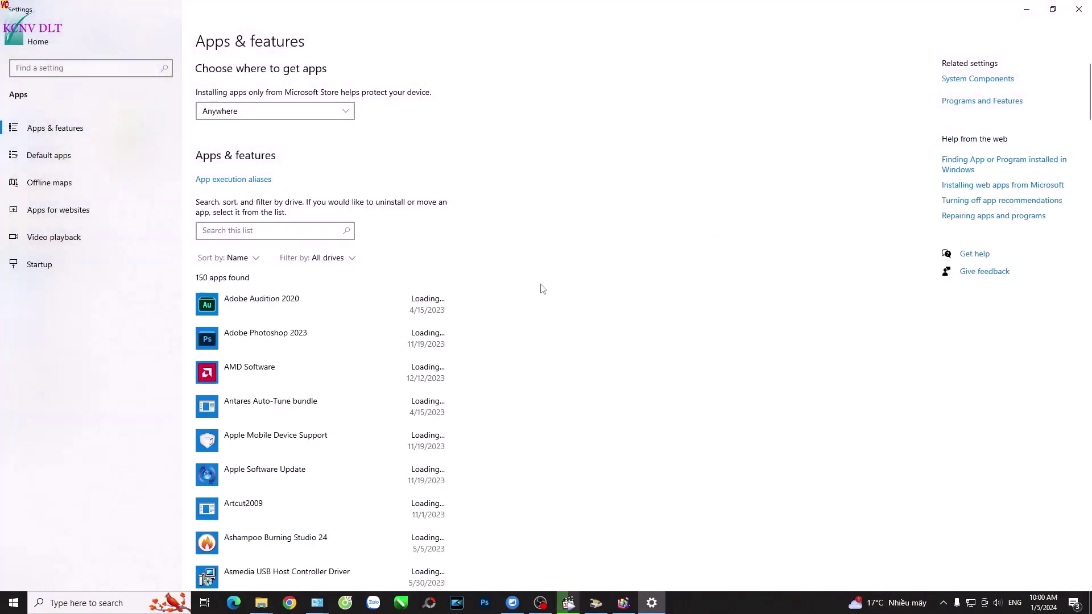
{"action": "scroll", "coordinate": [307, 476], "scroll_direction": "down", "scroll_amount": 10}
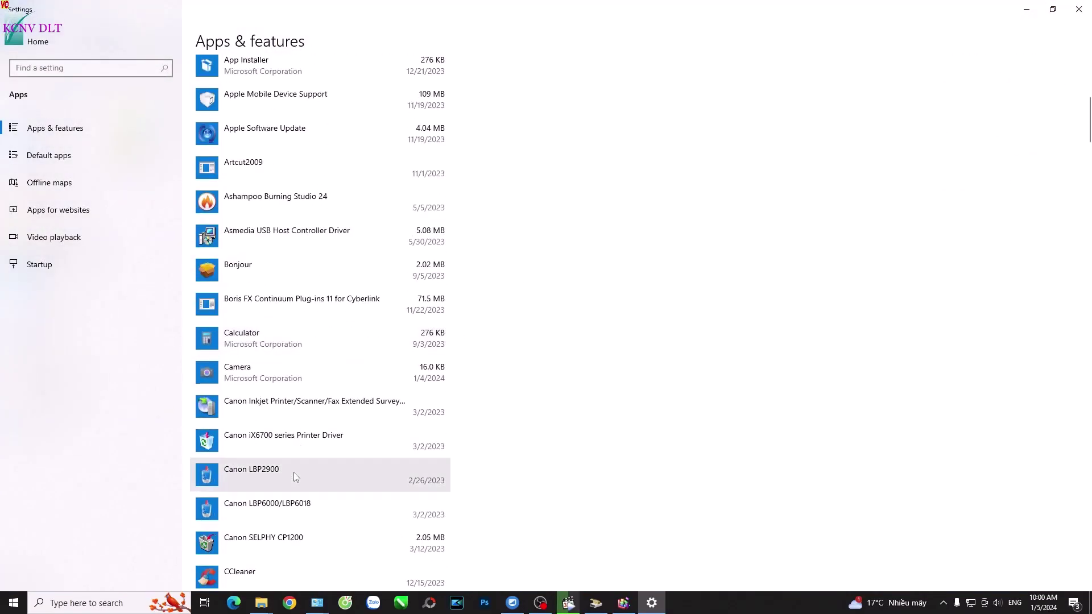
{"action": "left_click_drag", "start_coordinate": [1087, 133], "coordinate": [1087, 363]}
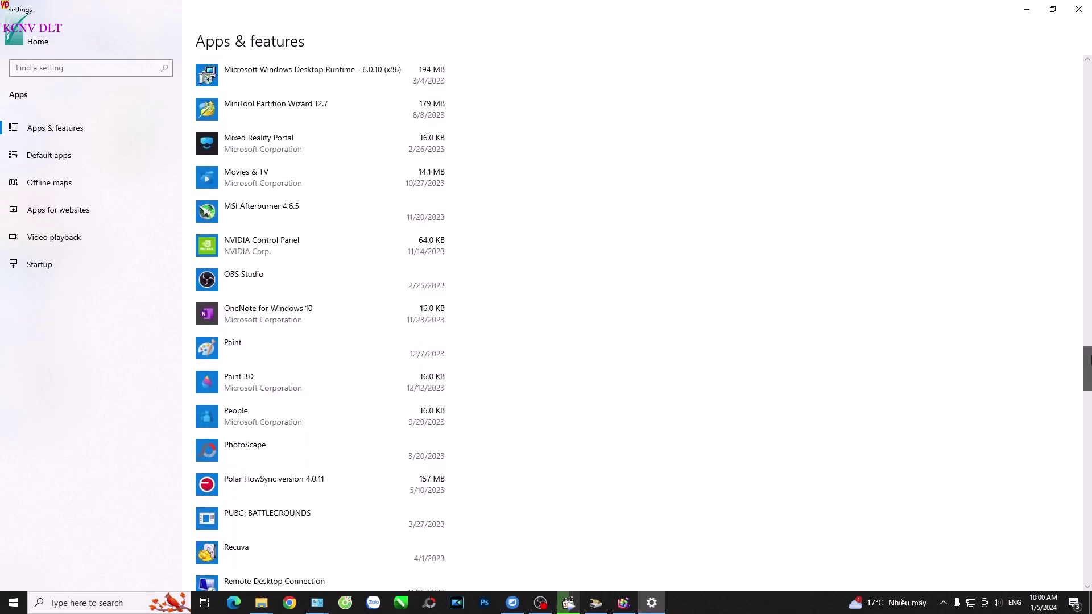
{"action": "left_click", "coordinate": [312, 258]}
{"action": "left_click", "coordinate": [486, 290]}
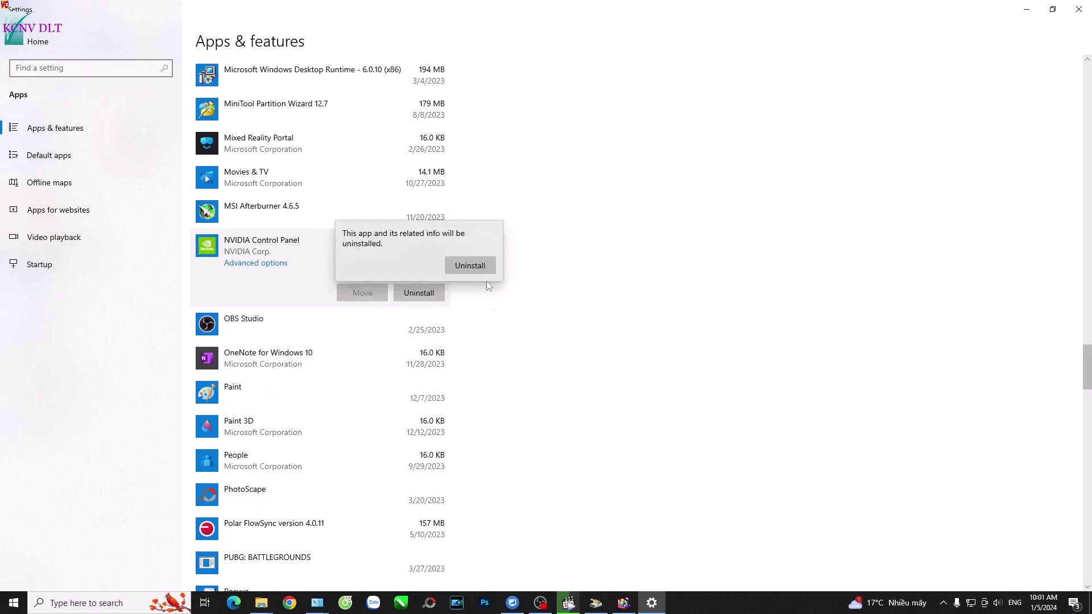
{"action": "left_click", "coordinate": [471, 262]}
Look back through the installed apps list to its beginning, and put the Settings window away
{"action": "scroll", "coordinate": [451, 372], "scroll_direction": "up", "scroll_amount": 2}
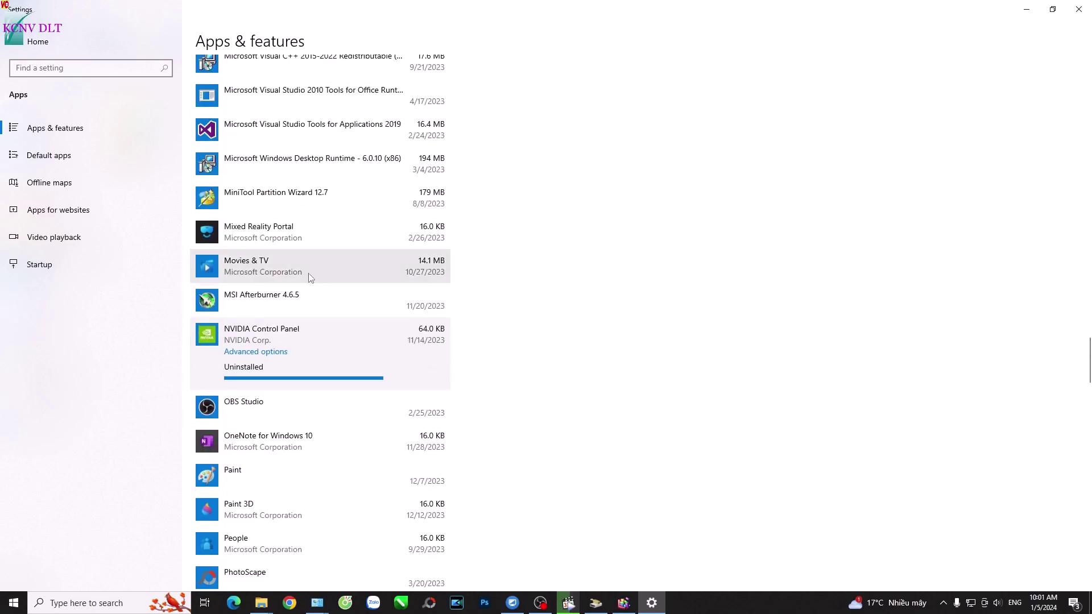
{"action": "scroll", "coordinate": [398, 381], "scroll_direction": "up", "scroll_amount": 8}
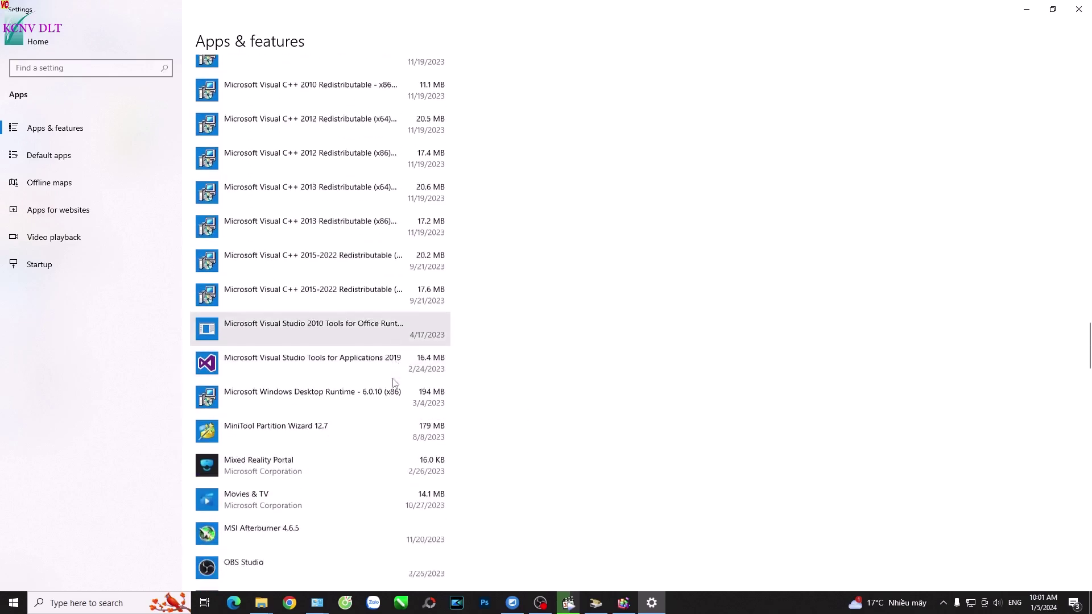
{"action": "left_click_drag", "start_coordinate": [1087, 330], "coordinate": [1087, 61]}
{"action": "left_click_drag", "start_coordinate": [605, 5], "coordinate": [750, 230]}
Open the current user's profile folder under Users on Local Disk (C:)
{"action": "left_click", "coordinate": [319, 149]}
{"action": "double_click", "coordinate": [319, 149]}
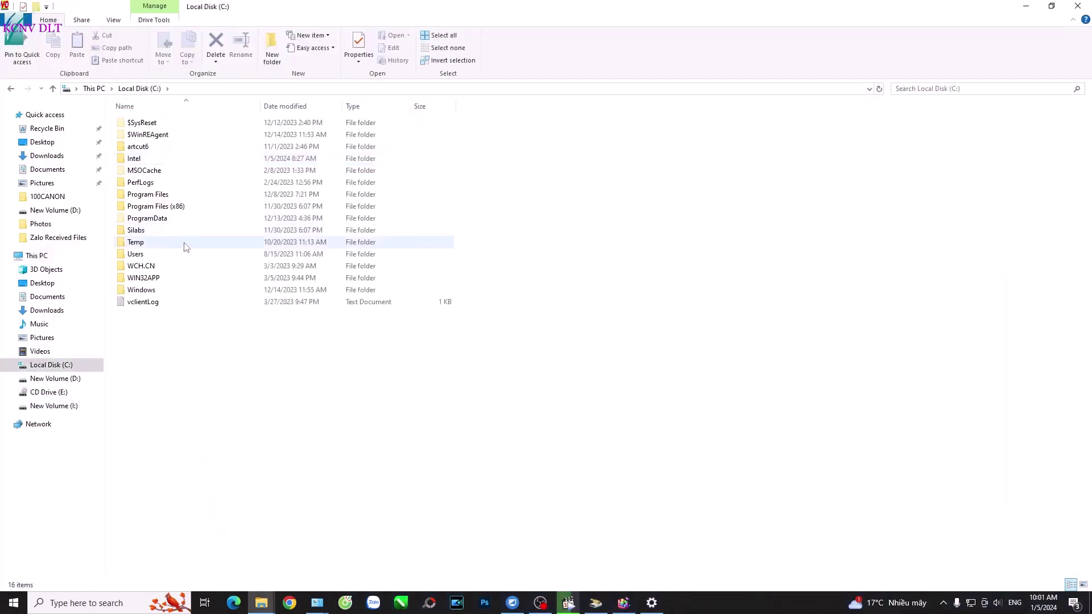
{"action": "double_click", "coordinate": [197, 254]}
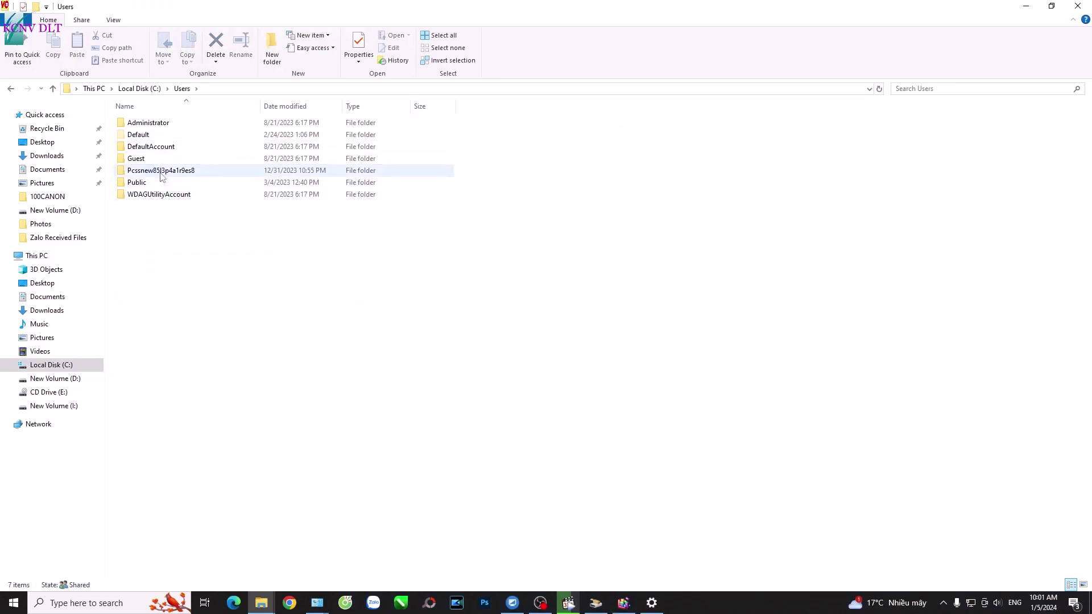
{"action": "double_click", "coordinate": [188, 170]}
Set the folder view options to show hidden files, folders, and drives
{"action": "left_click", "coordinate": [24, 19]}
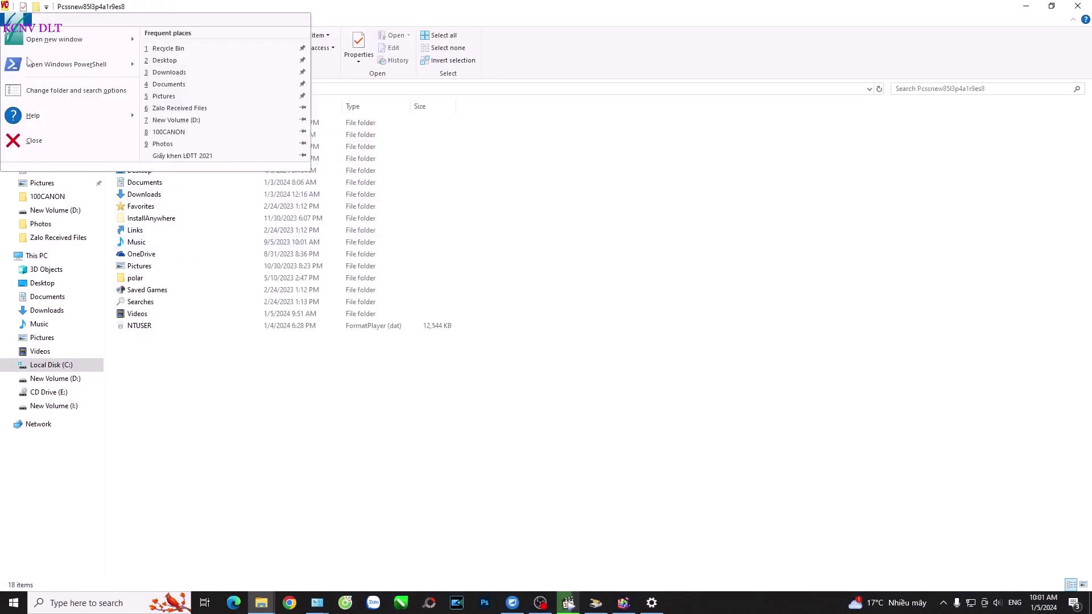
{"action": "left_click", "coordinate": [74, 90]}
{"action": "left_click_drag", "start_coordinate": [155, 121], "coordinate": [348, 107]}
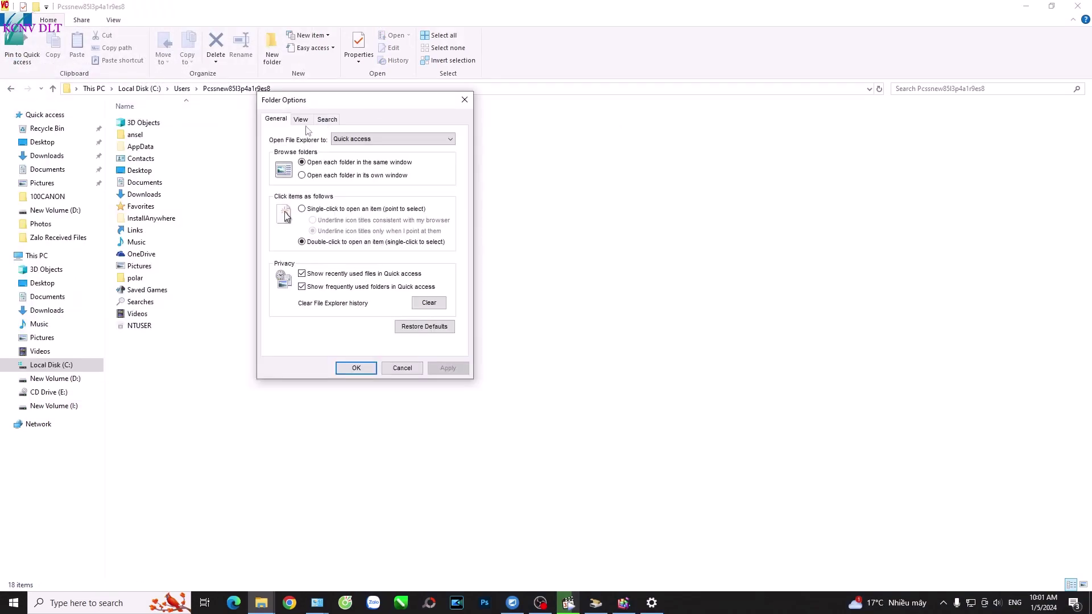
{"action": "left_click", "coordinate": [306, 119]}
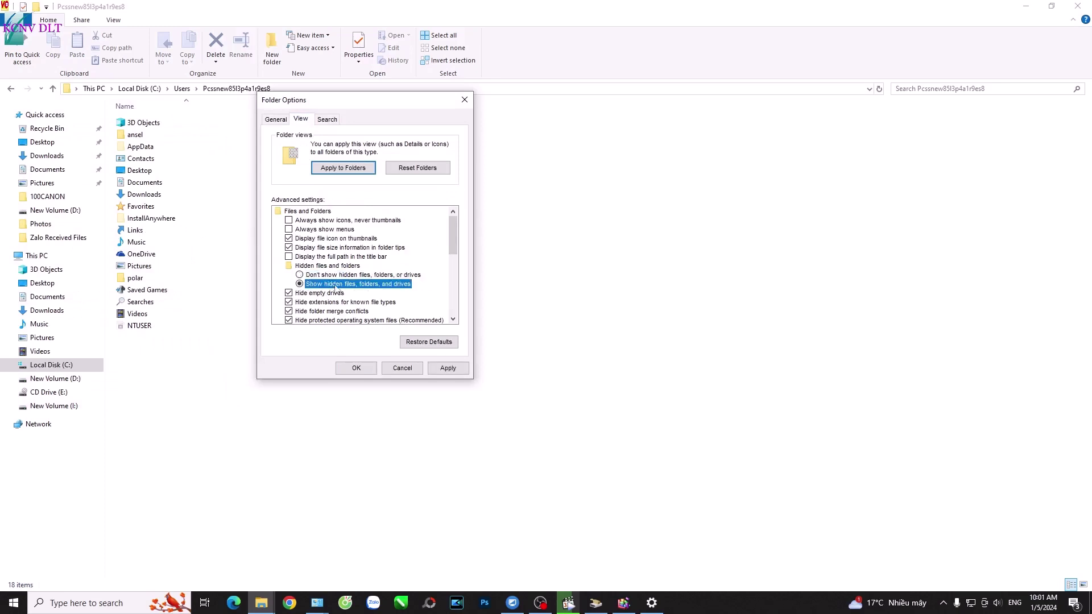
{"action": "left_click", "coordinate": [356, 368]}
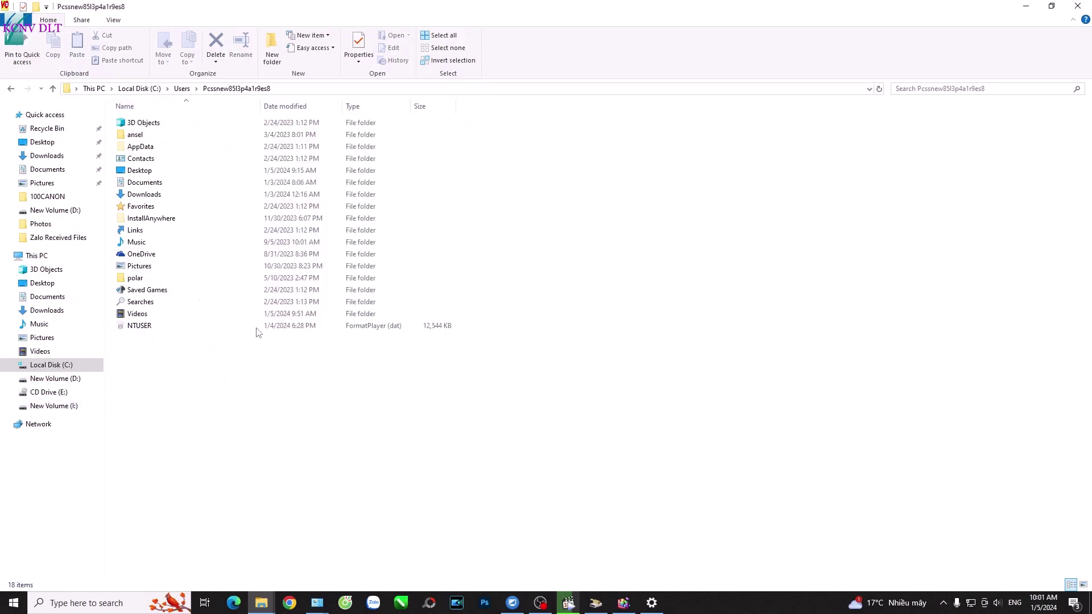
Change the folder view options to not show hidden files, folders, or drives, and apply the change
{"action": "left_click", "coordinate": [24, 20]}
{"action": "left_click", "coordinate": [57, 91]}
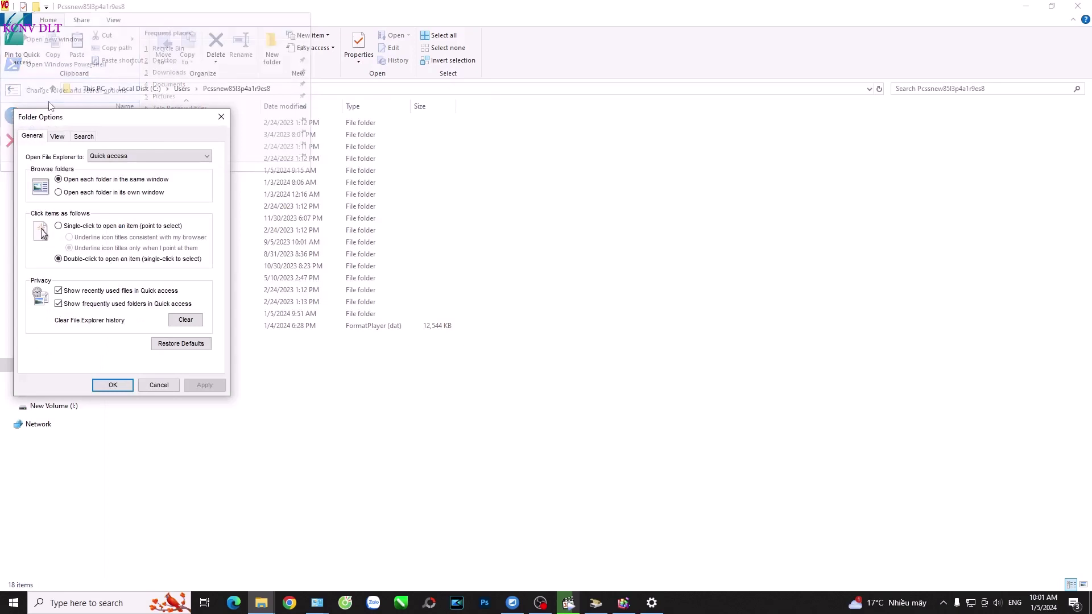
{"action": "left_click", "coordinate": [56, 136]}
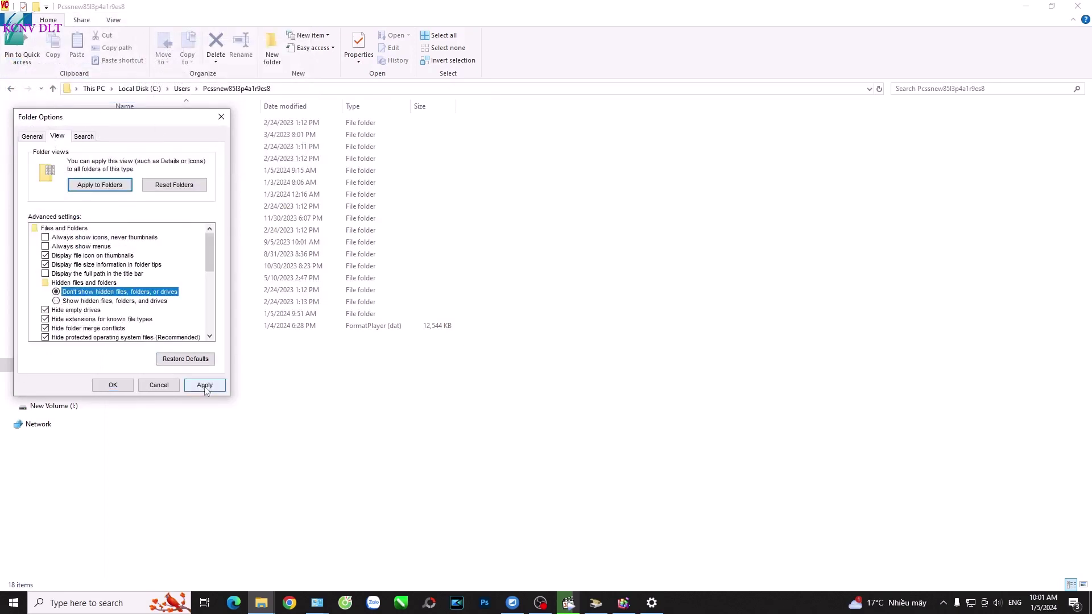
{"action": "left_click", "coordinate": [204, 386]}
{"action": "left_click", "coordinate": [113, 385]}
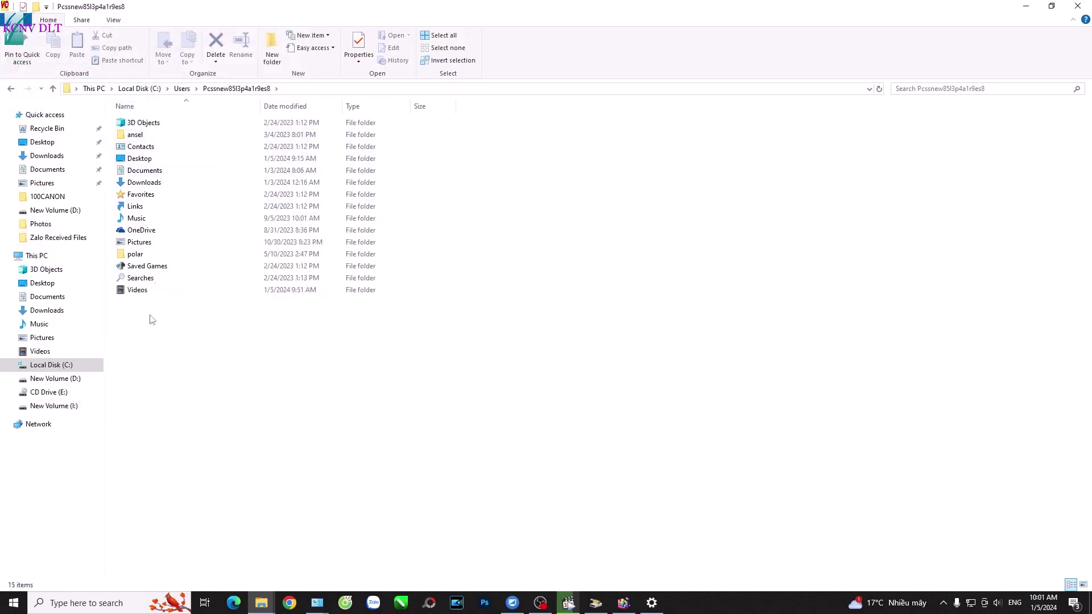
Turn the display of hidden files, folders, and drives back on in the folder options
{"action": "left_click", "coordinate": [24, 19]}
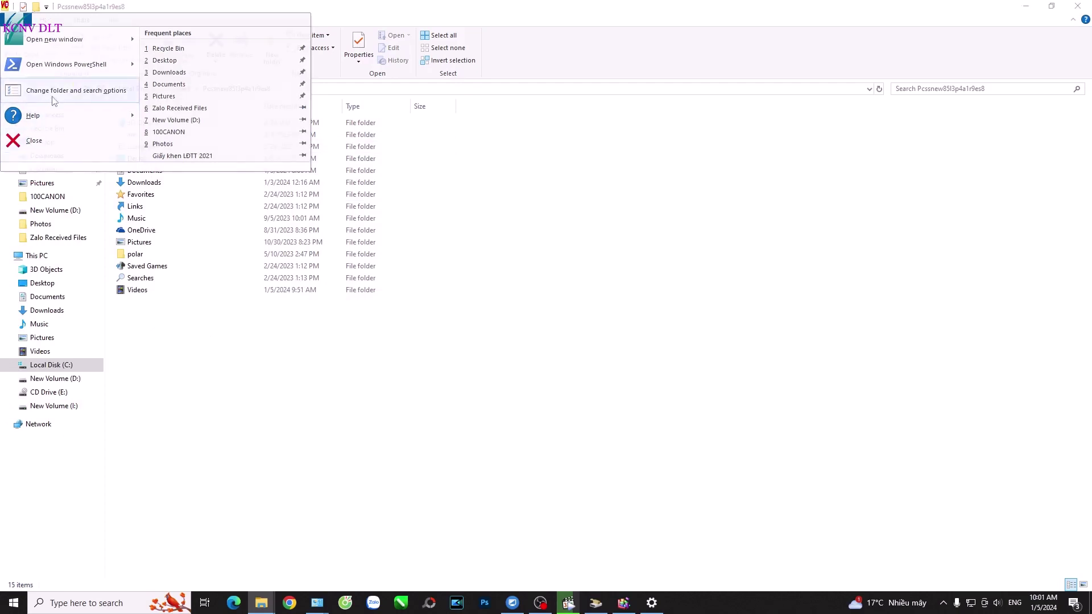
{"action": "left_click", "coordinate": [52, 94]}
{"action": "left_click", "coordinate": [56, 136]}
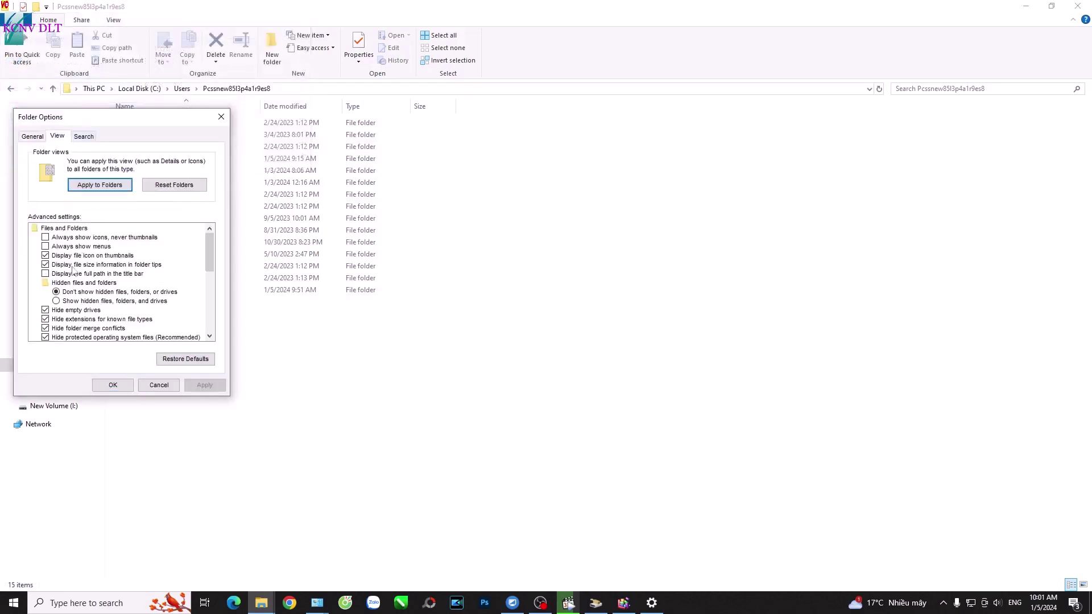
{"action": "left_click", "coordinate": [163, 389]}
Open the Local folder inside AppData in the user's profile folder
{"action": "left_click", "coordinate": [142, 149]}
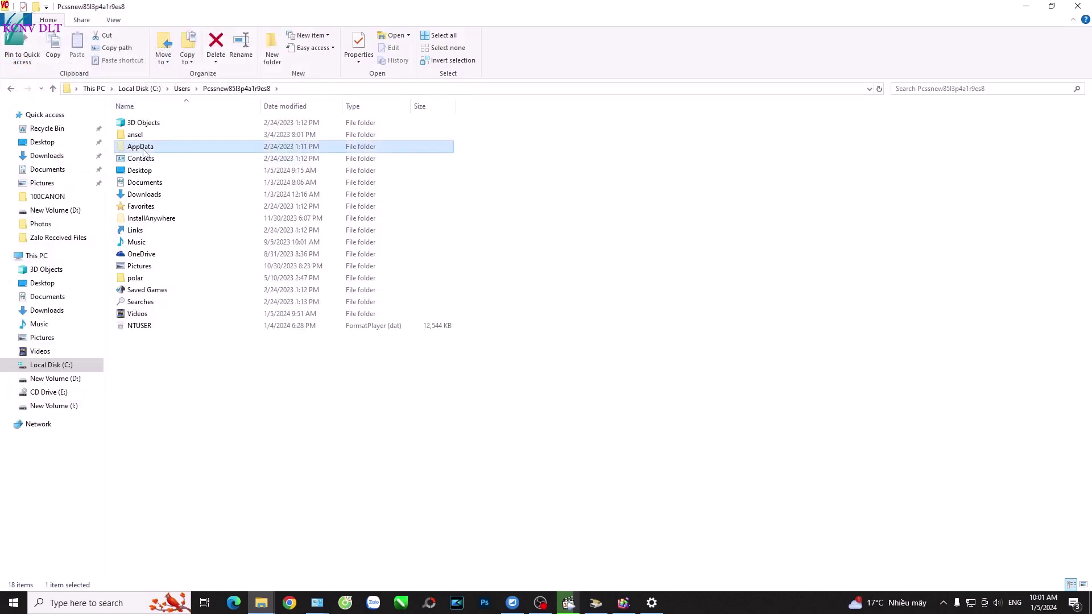
{"action": "double_click", "coordinate": [142, 149]}
{"action": "double_click", "coordinate": [137, 123]}
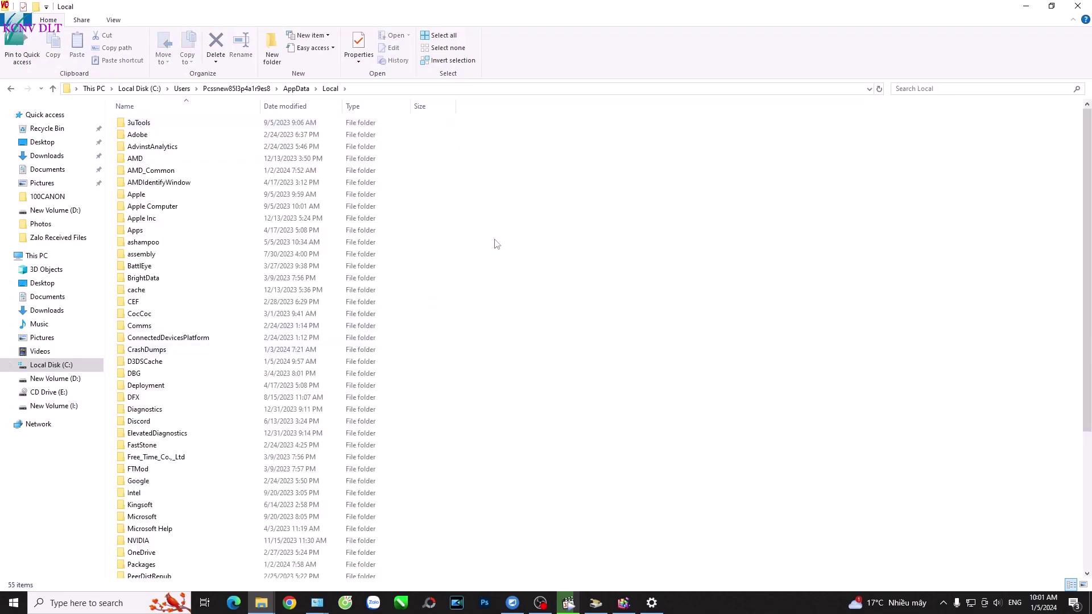
Look through the contents of AppData's Local and Roaming folders, including the CyberLink folder inside Roaming
{"action": "left_click_drag", "start_coordinate": [1087, 271], "coordinate": [1072, 408]}
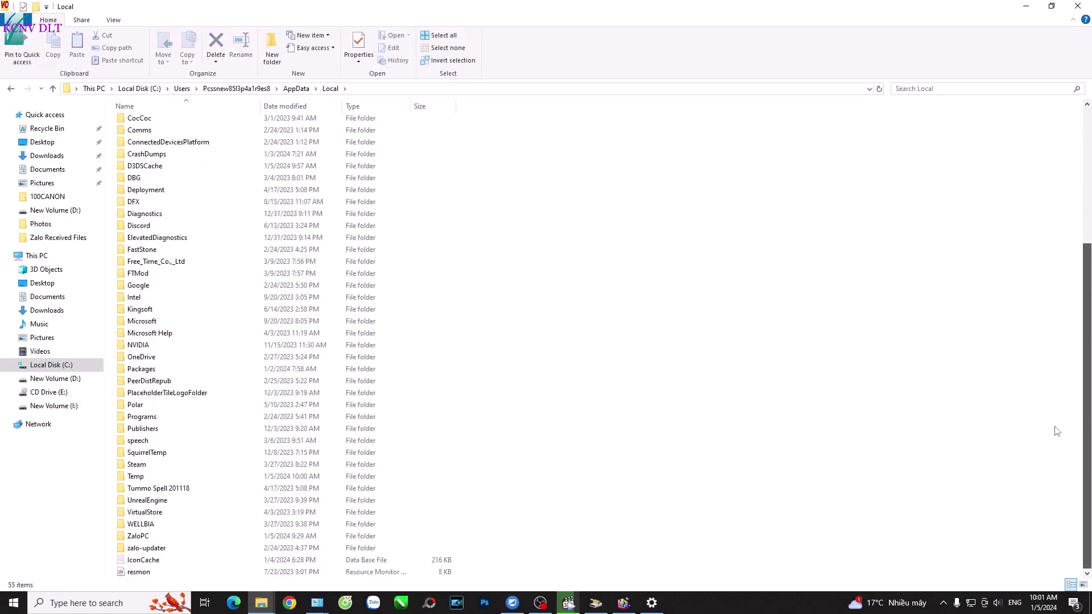
{"action": "scroll", "coordinate": [1079, 369], "scroll_direction": "up", "scroll_amount": 10}
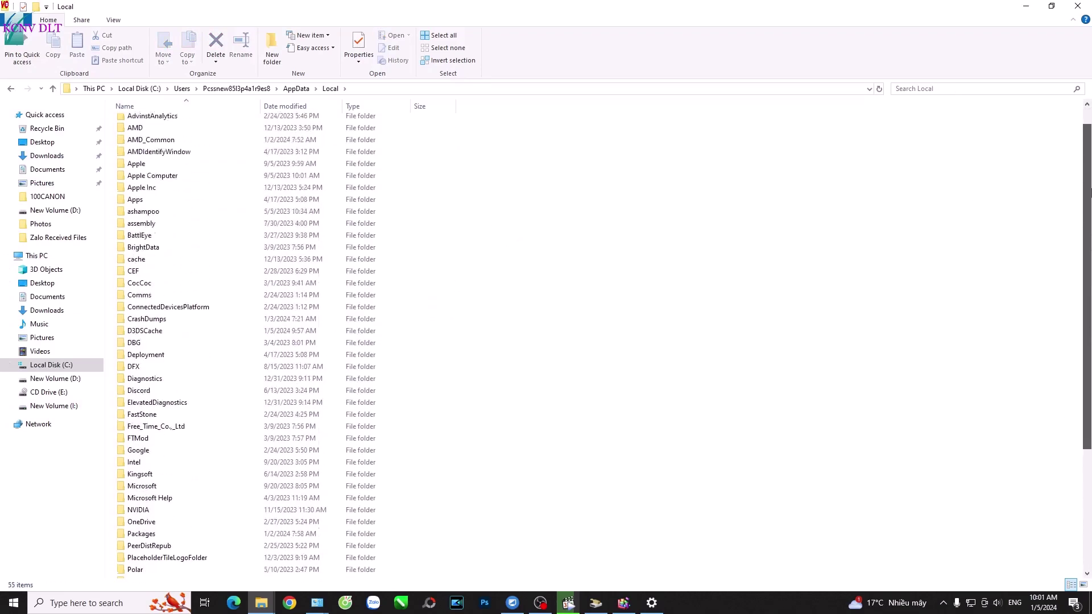
{"action": "left_click", "coordinate": [296, 88]}
{"action": "double_click", "coordinate": [158, 149]}
{"action": "left_click_drag", "start_coordinate": [409, 541], "coordinate": [121, 91]}
{"action": "left_click", "coordinate": [458, 379]}
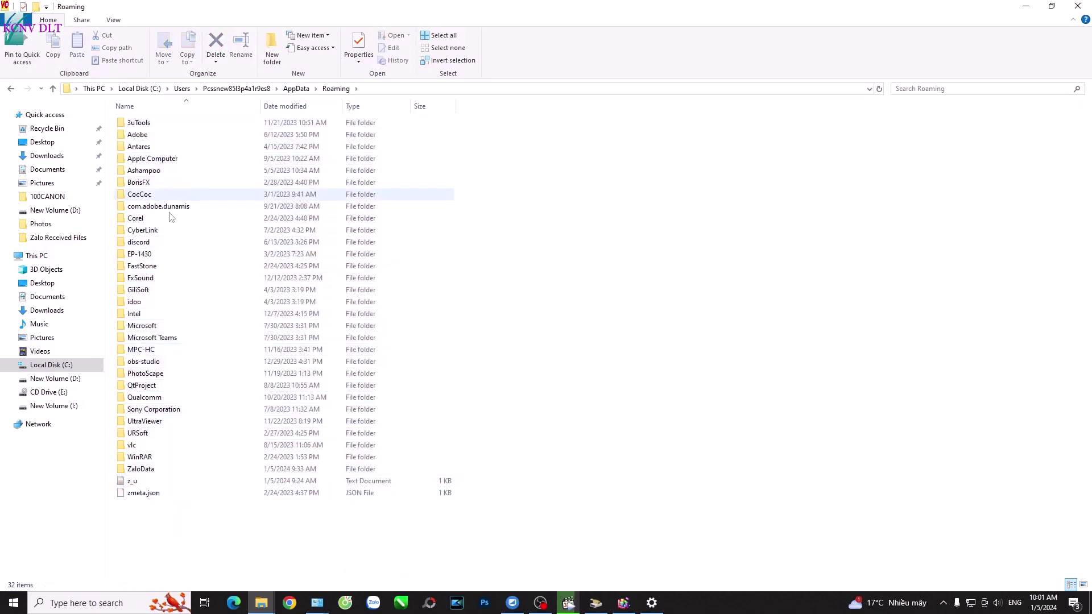
{"action": "left_click_drag", "start_coordinate": [281, 523], "coordinate": [187, 108]}
{"action": "left_click", "coordinate": [511, 349]}
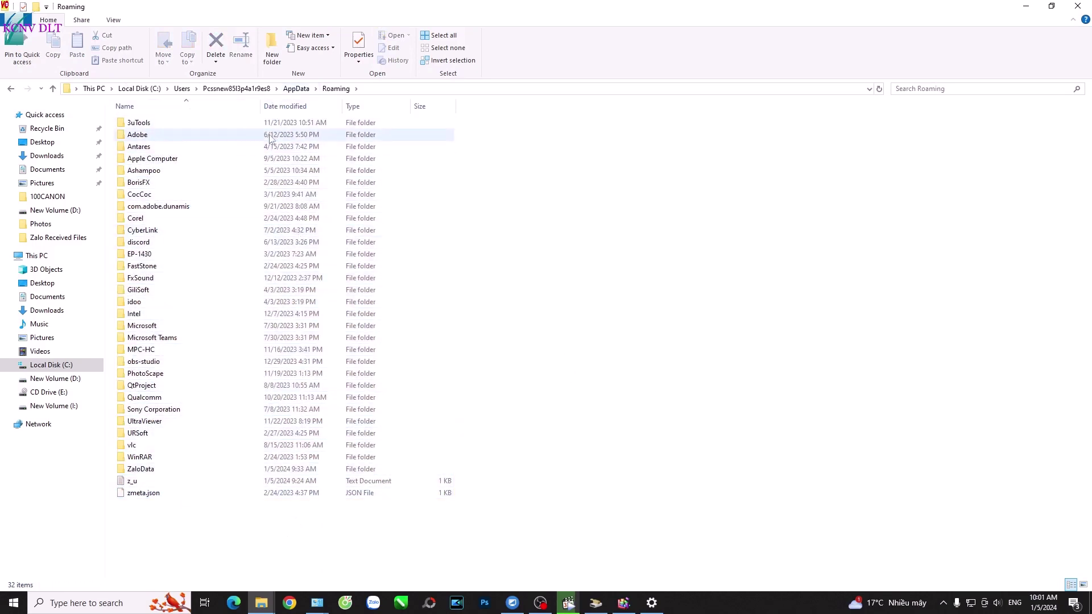
{"action": "double_click", "coordinate": [190, 229]}
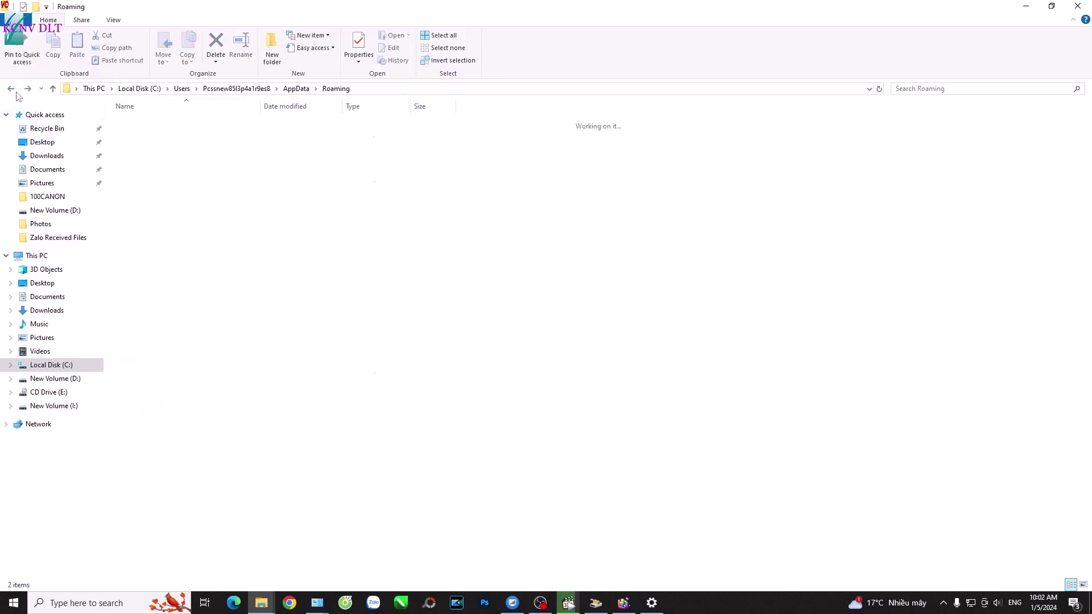
{"action": "left_click_drag", "start_coordinate": [208, 532], "coordinate": [134, 113]}
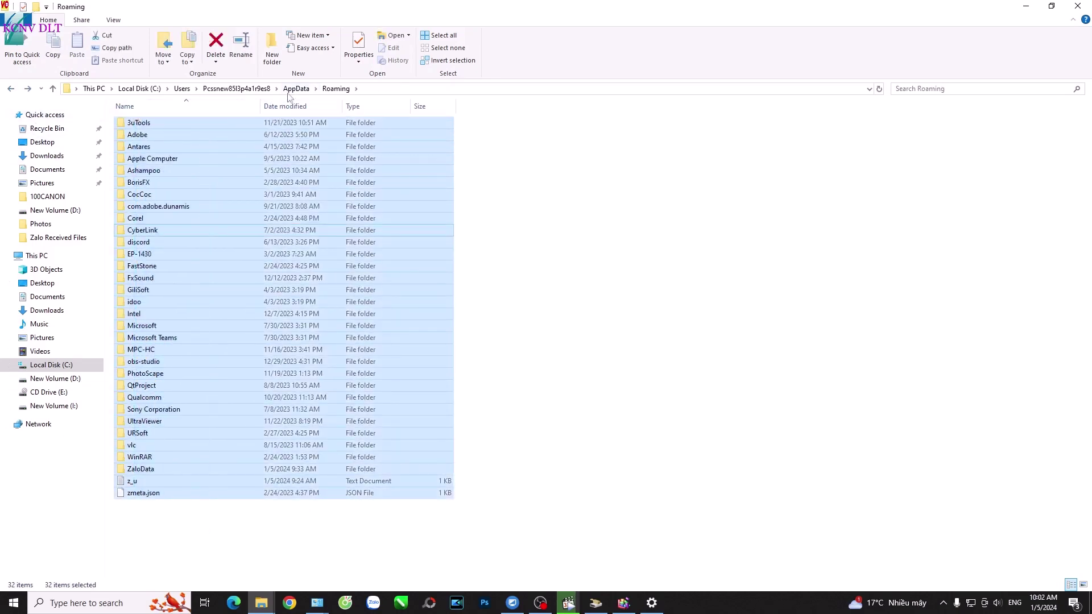
Go back to AppData's Local folder and open the second numbered account folder inside ZaloPC
{"action": "left_click", "coordinate": [290, 89]}
{"action": "key", "text": "Up"}
{"action": "key", "text": "Up"}
{"action": "key", "text": "Return"}
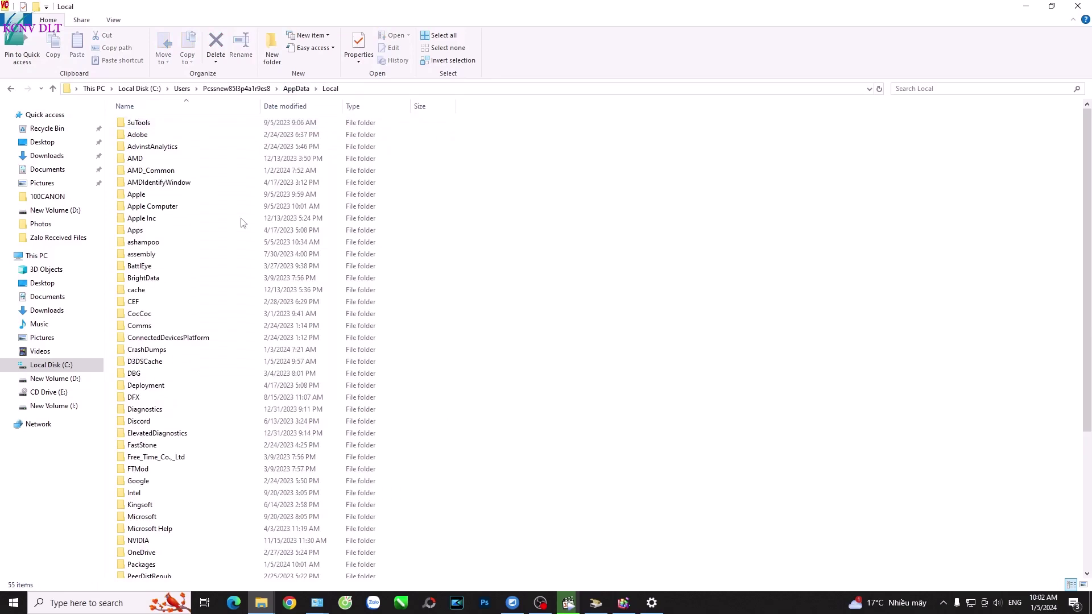
{"action": "left_click_drag", "start_coordinate": [483, 133], "coordinate": [193, 578]}
{"action": "left_click", "coordinate": [556, 382]}
{"action": "double_click", "coordinate": [139, 536]}
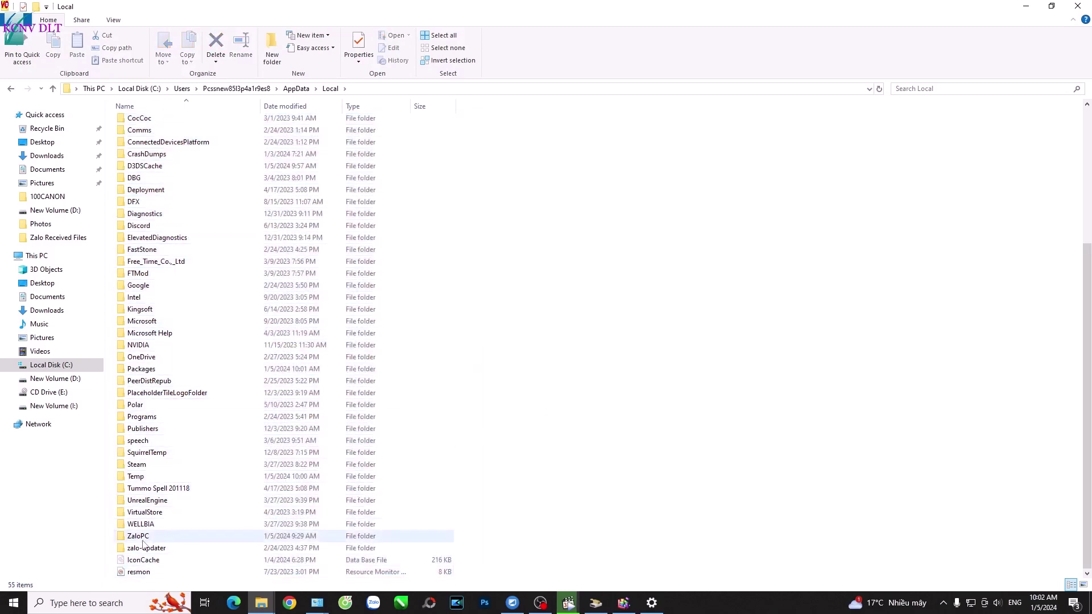
{"action": "double_click", "coordinate": [165, 134]}
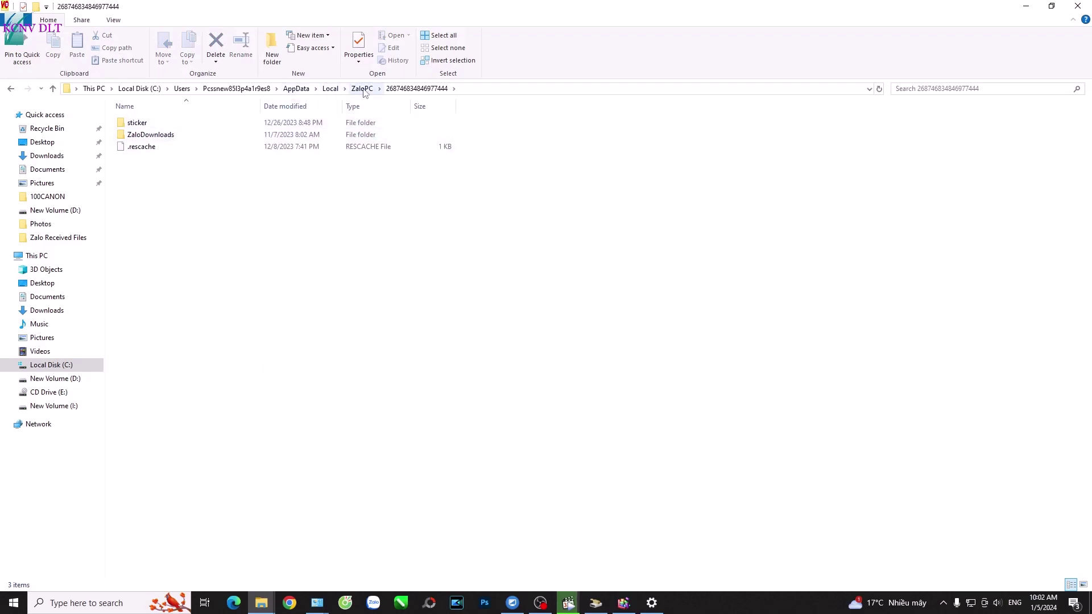
Look inside the account's sticker folder and open its ZaloDownloads folder
{"action": "double_click", "coordinate": [182, 125]}
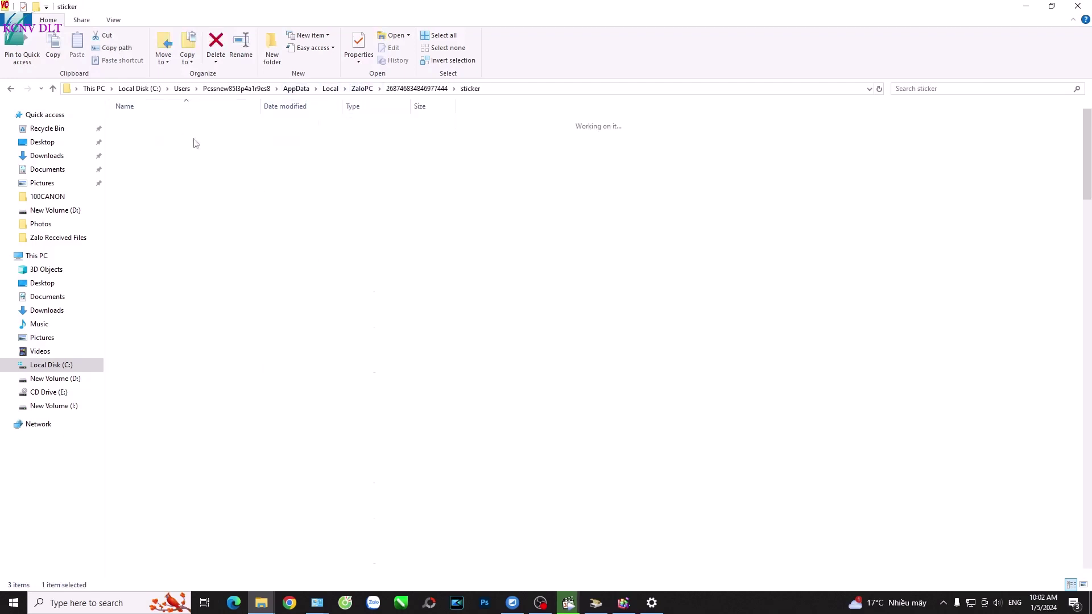
{"action": "double_click", "coordinate": [193, 363]}
{"action": "left_click", "coordinate": [10, 88]}
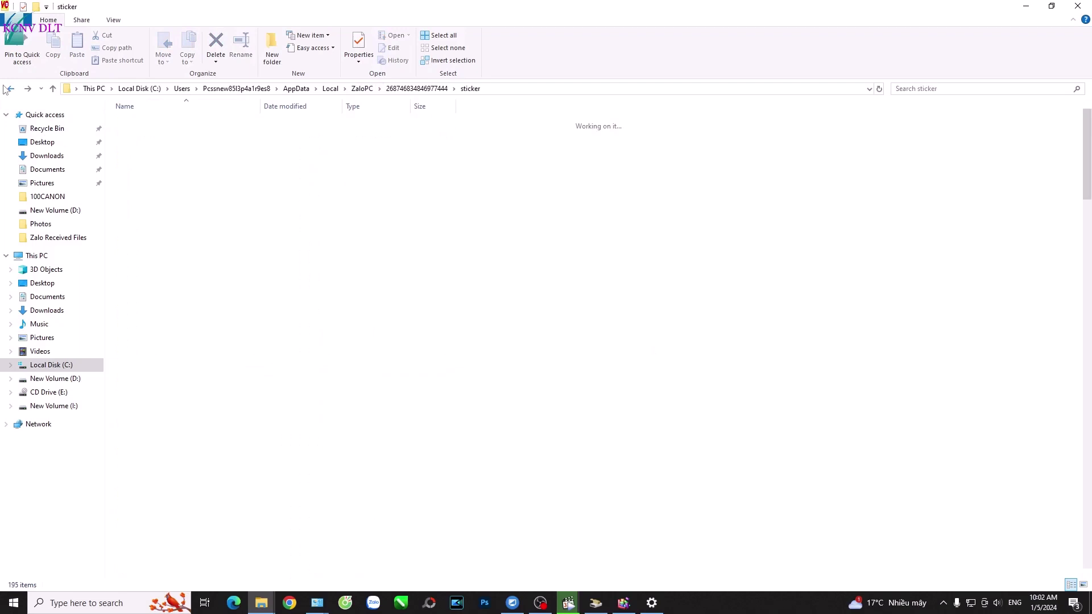
{"action": "left_click", "coordinate": [11, 88]}
{"action": "double_click", "coordinate": [143, 135]}
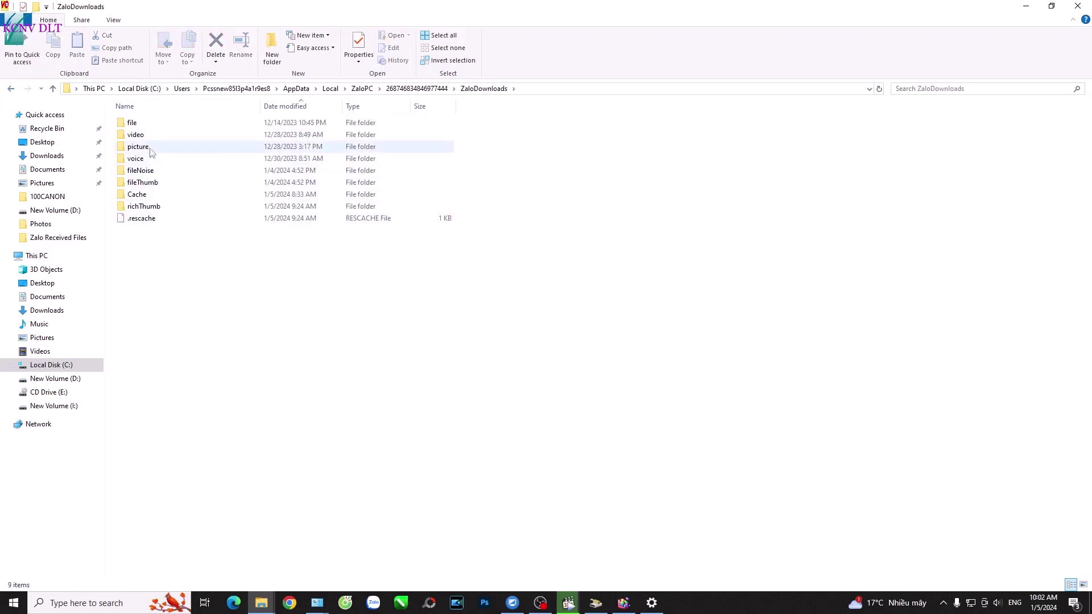
Check the total size of everything in the picture folder of ZaloDownloads using its properties
{"action": "double_click", "coordinate": [168, 149]}
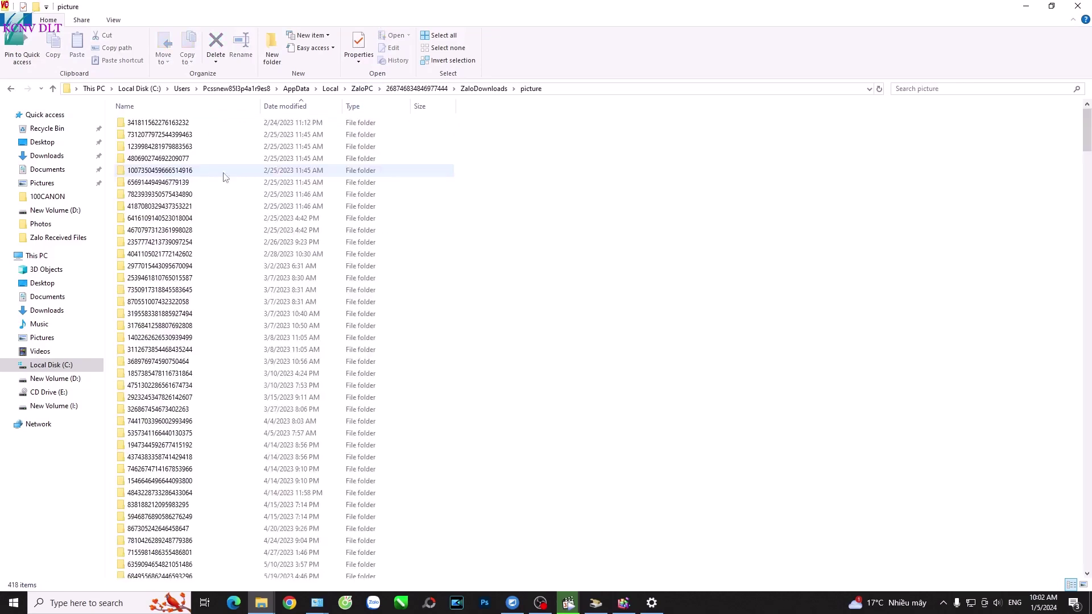
{"action": "left_click_drag", "start_coordinate": [672, 202], "coordinate": [334, 574]}
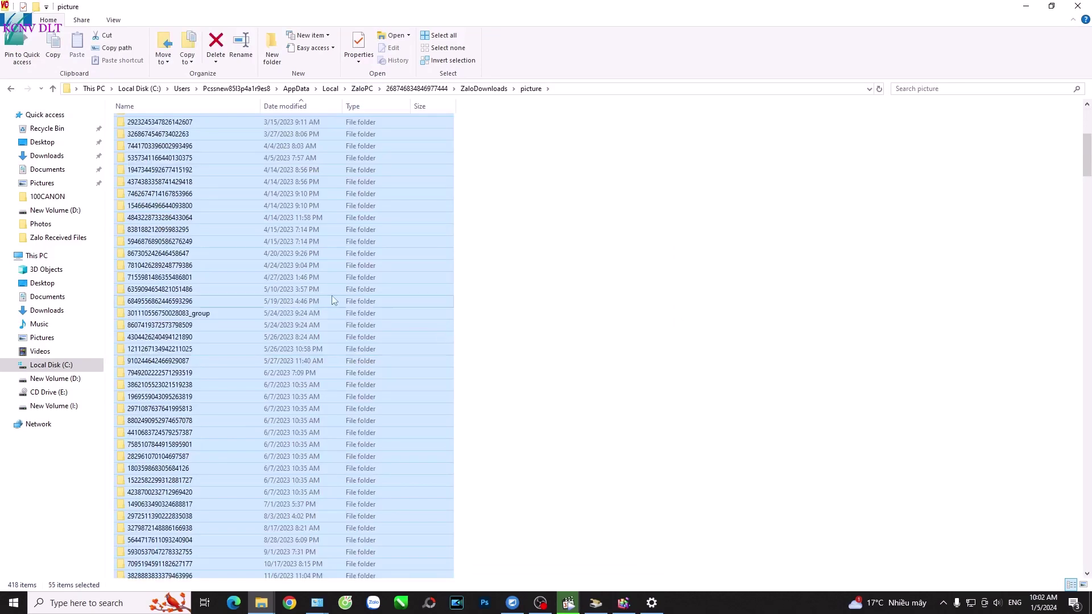
{"action": "right_click", "coordinate": [179, 289]}
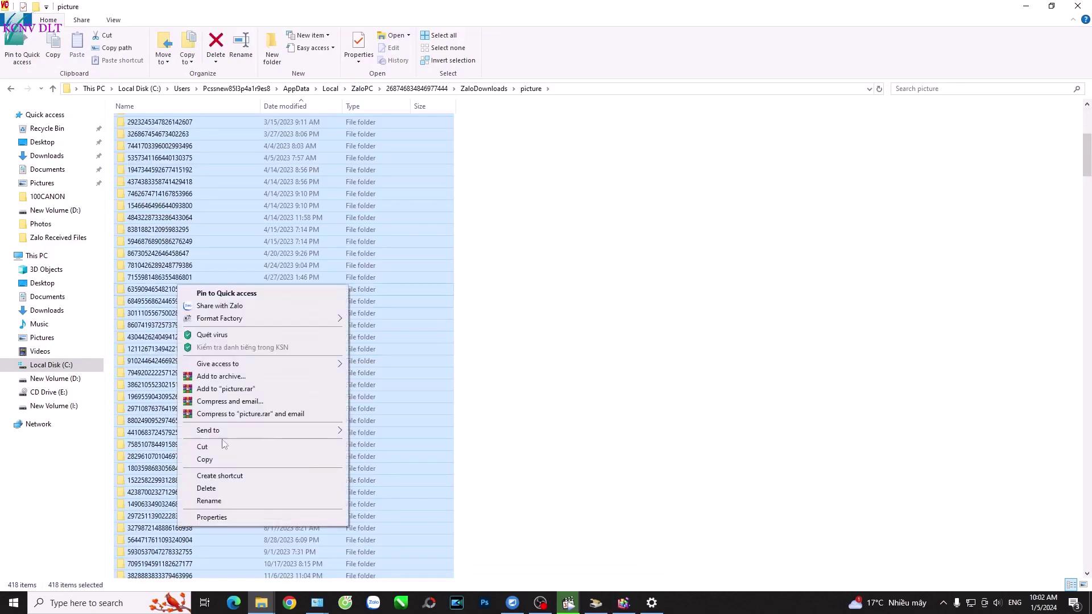
{"action": "left_click", "coordinate": [210, 518]}
{"action": "left_click_drag", "start_coordinate": [307, 293], "coordinate": [681, 262]}
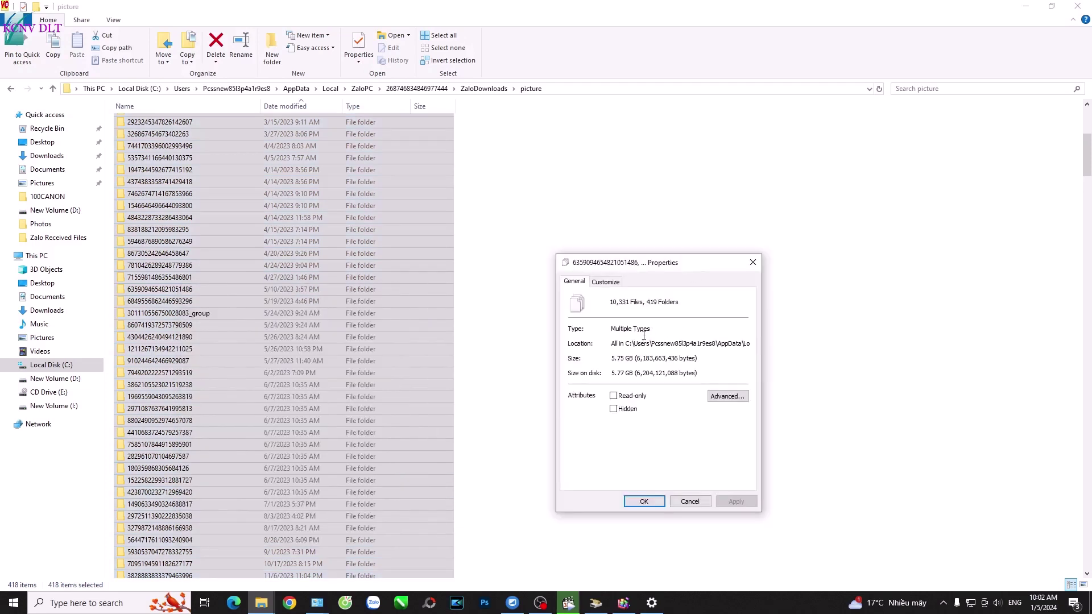
{"action": "left_click", "coordinate": [752, 264]}
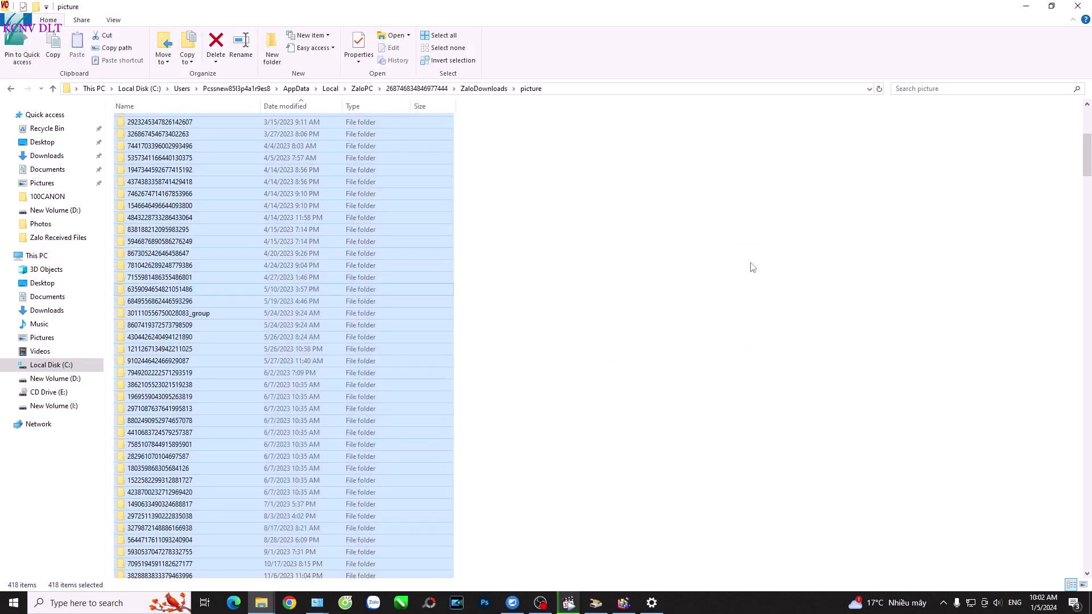
{"action": "left_click_drag", "start_coordinate": [574, 194], "coordinate": [775, 364]}
{"action": "left_click_drag", "start_coordinate": [1090, 275], "coordinate": [1087, 187]}
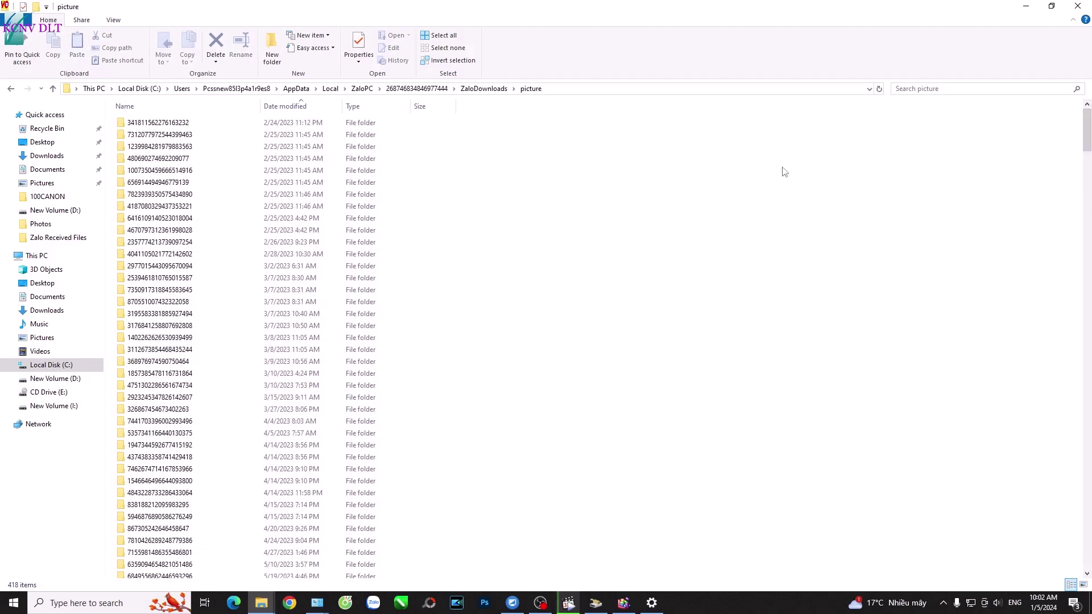
Return to ZaloPC and inspect sticker subfolder 10047\16717 in the second numbered account folder
{"action": "left_click", "coordinate": [432, 89]}
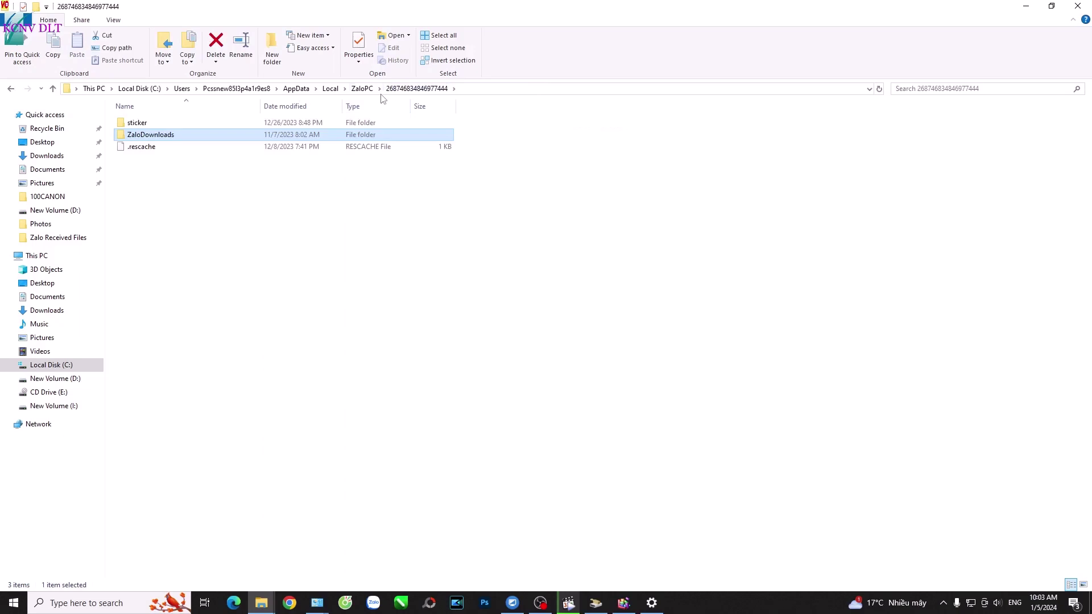
{"action": "left_click", "coordinate": [362, 89]}
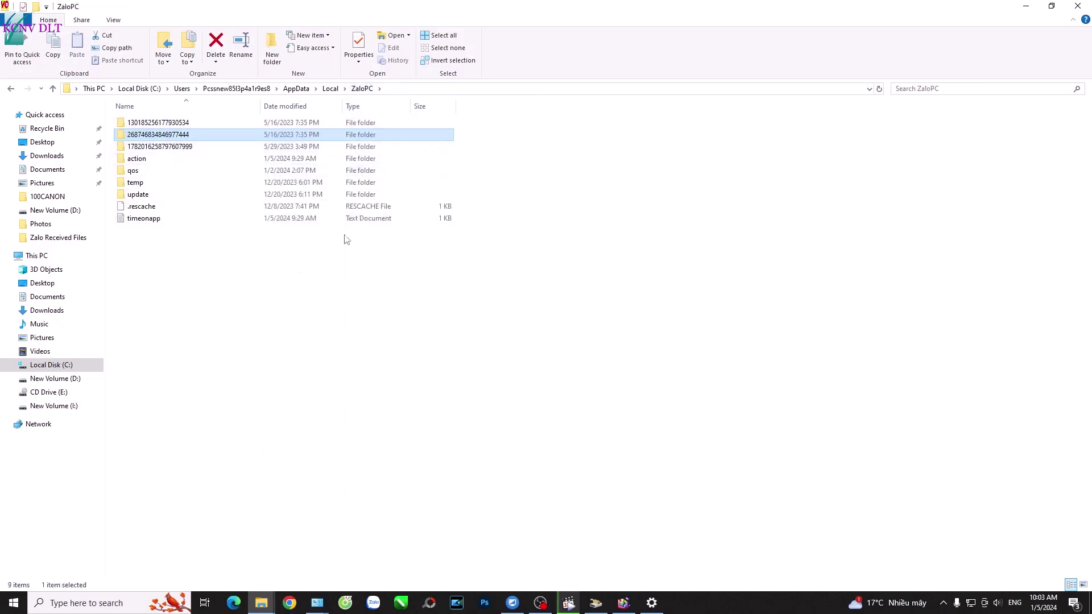
{"action": "left_click_drag", "start_coordinate": [199, 281], "coordinate": [182, 128]}
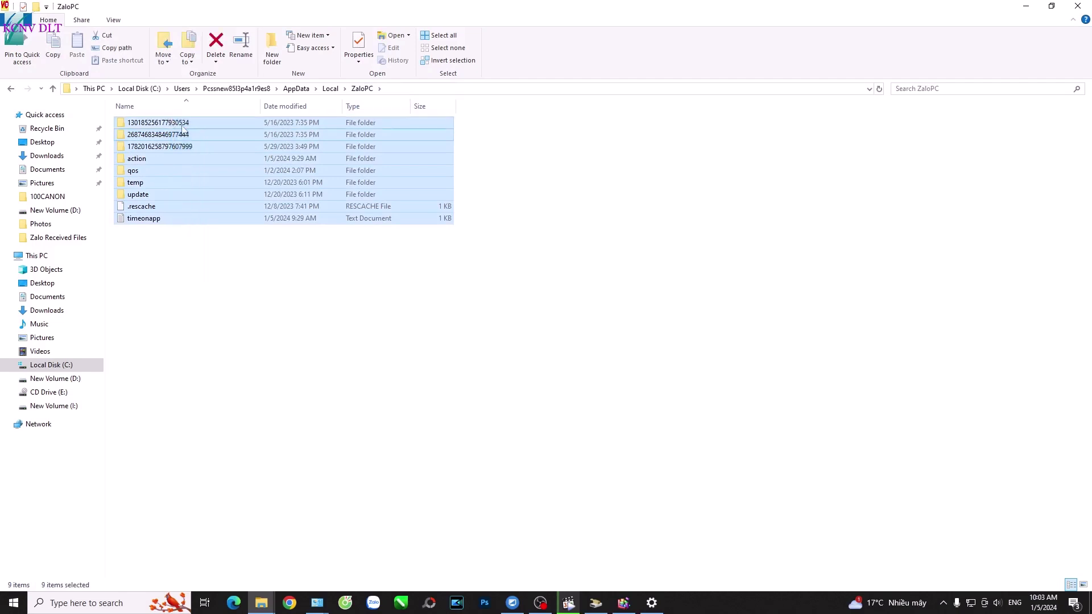
{"action": "double_click", "coordinate": [167, 136]}
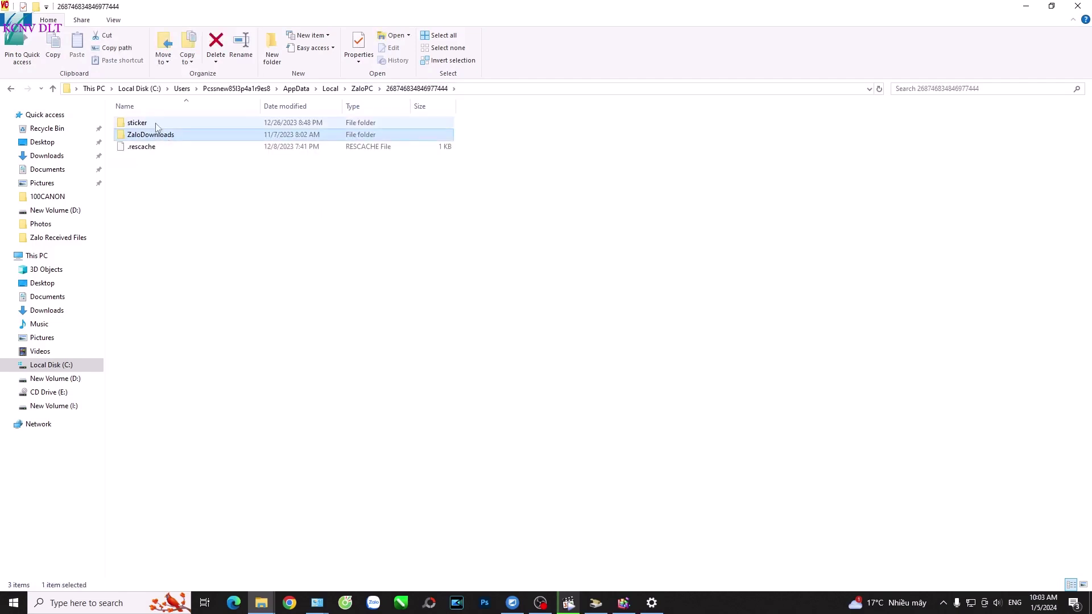
{"action": "double_click", "coordinate": [157, 124]}
{"action": "double_click", "coordinate": [188, 278]}
{"action": "left_click", "coordinate": [188, 159]}
{"action": "double_click", "coordinate": [187, 160]}
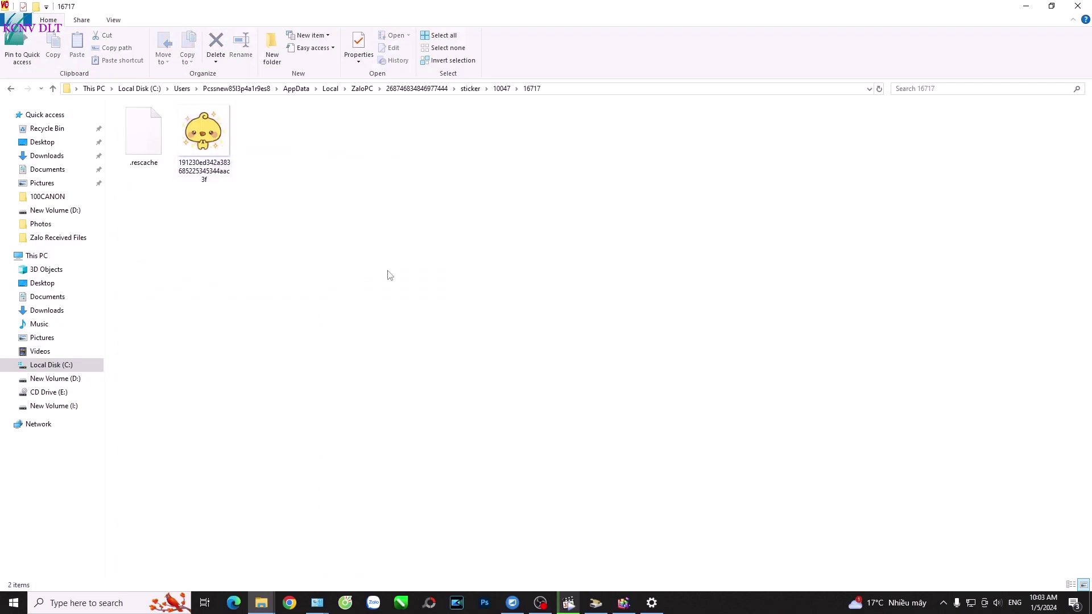
Delete the sticker folder from the second numbered account folder in ZaloPC
{"action": "key", "text": "alt+Left"}
{"action": "key", "text": "alt+Left"}
{"action": "key", "text": "alt+Left"}
{"action": "key", "text": "alt+Left"}
{"action": "key", "text": "alt+Right"}
{"action": "double_click", "coordinate": [169, 136]}
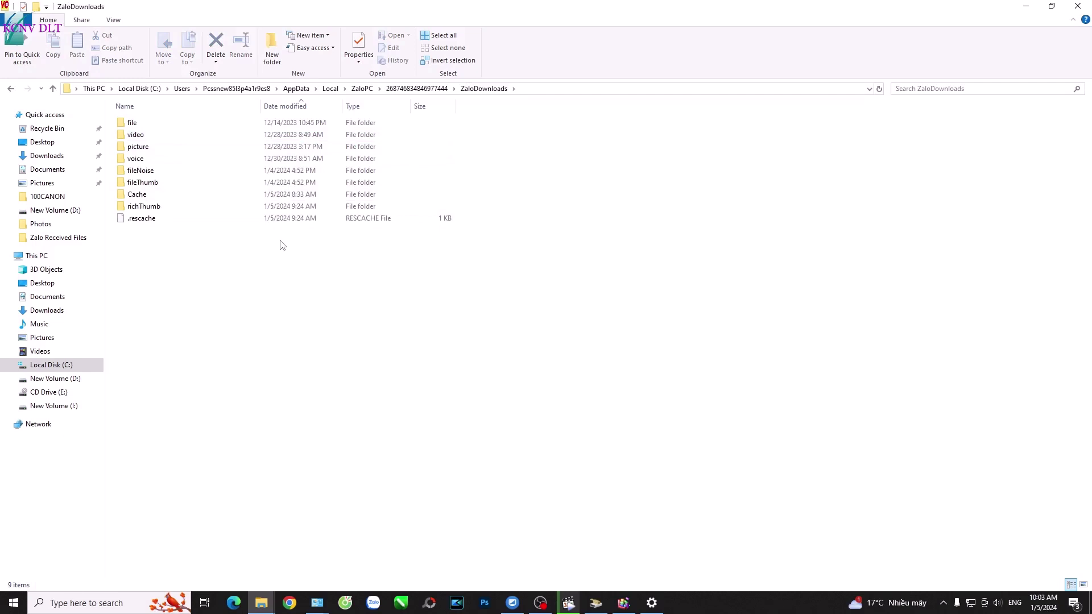
{"action": "key", "text": "alt+Left"}
{"action": "left_click", "coordinate": [140, 124]}
{"action": "key", "text": "Delete"}
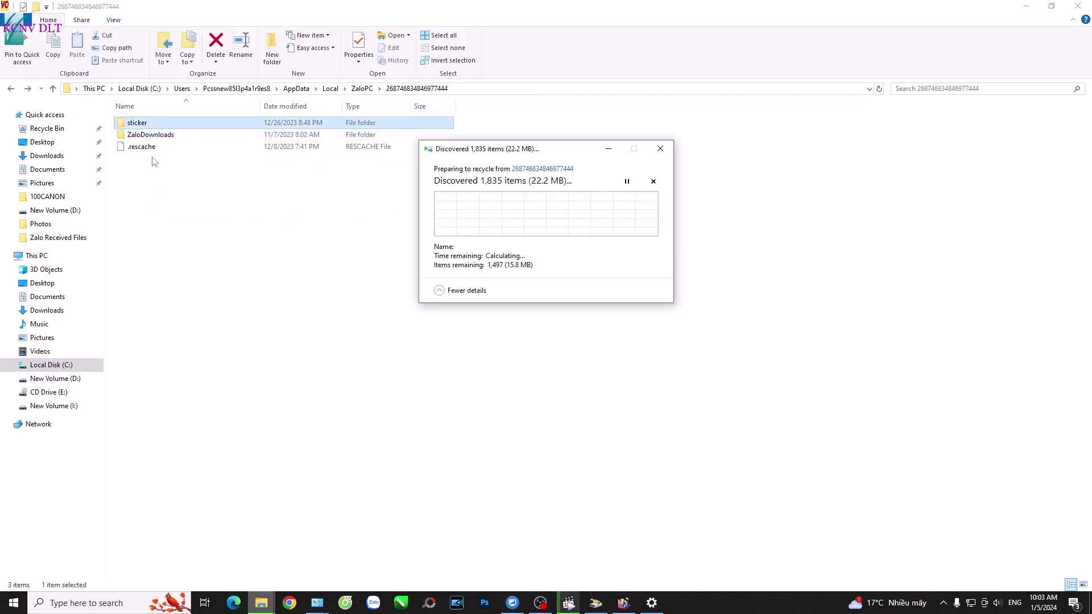
View the picture folder in the second account's ZaloDownloads and return to the ZaloPC folder
{"action": "double_click", "coordinate": [158, 124]}
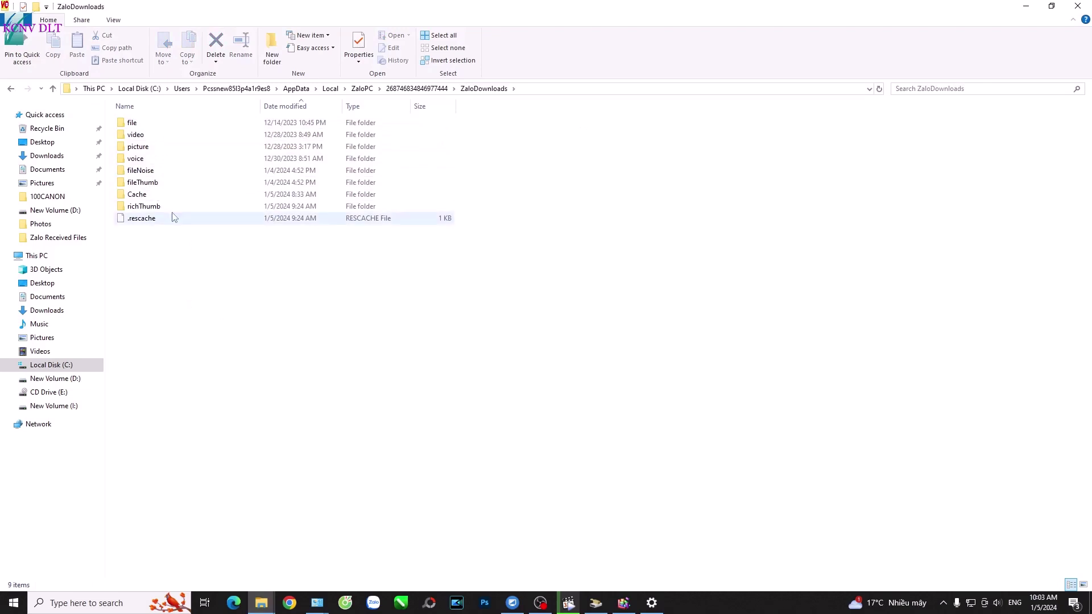
{"action": "double_click", "coordinate": [161, 147]}
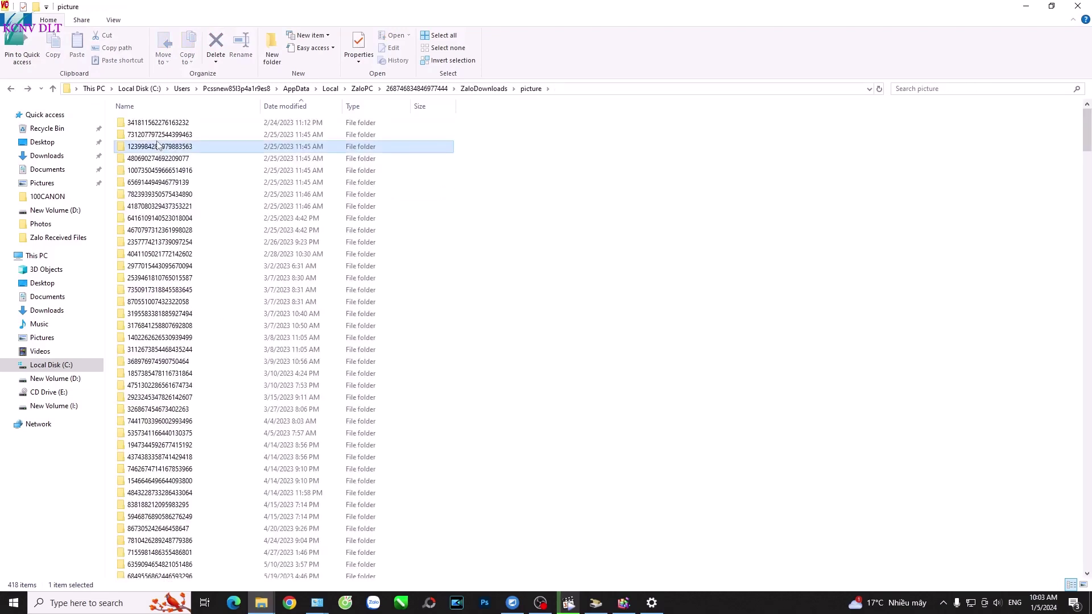
{"action": "double_click", "coordinate": [157, 146]}
{"action": "key", "text": "BackSpace"}
{"action": "key", "text": "BackSpace"}
{"action": "key", "text": "BackSpace"}
{"action": "key", "text": "BackSpace"}
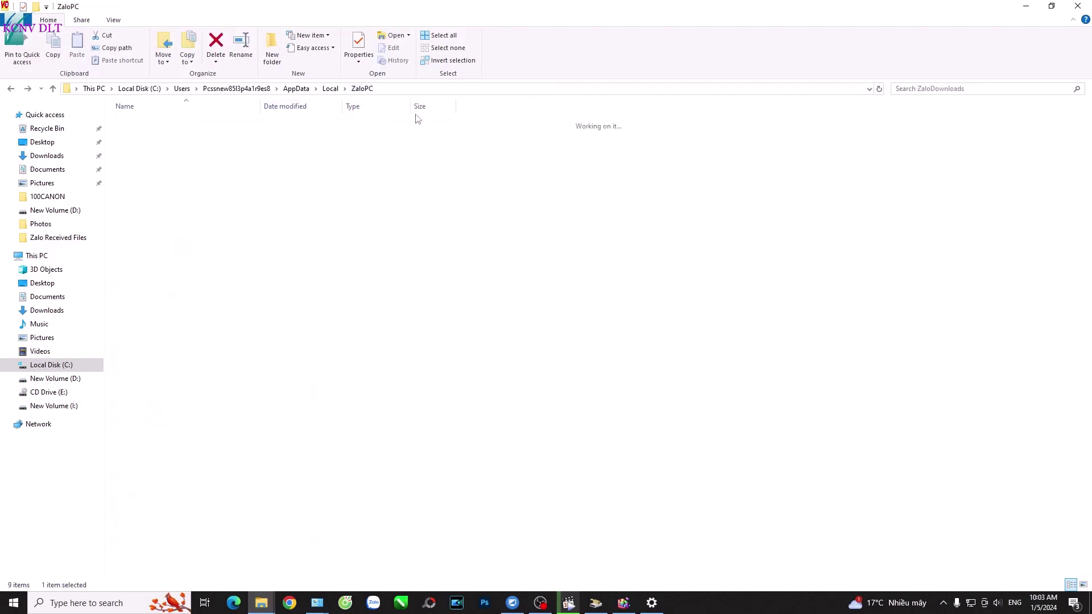
Delete the sticker folder from the first numbered account folder and return to ZaloPC
{"action": "double_click", "coordinate": [165, 134]}
{"action": "double_click", "coordinate": [166, 131]}
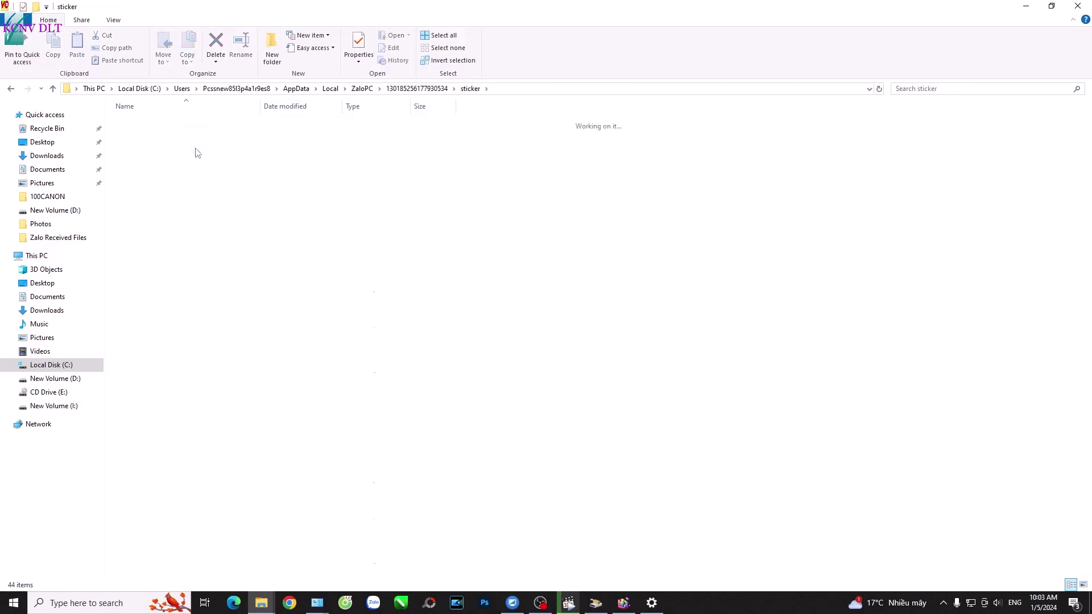
{"action": "key", "text": "BackSpace"}
{"action": "key", "text": "Delete"}
{"action": "key", "text": "BackSpace"}
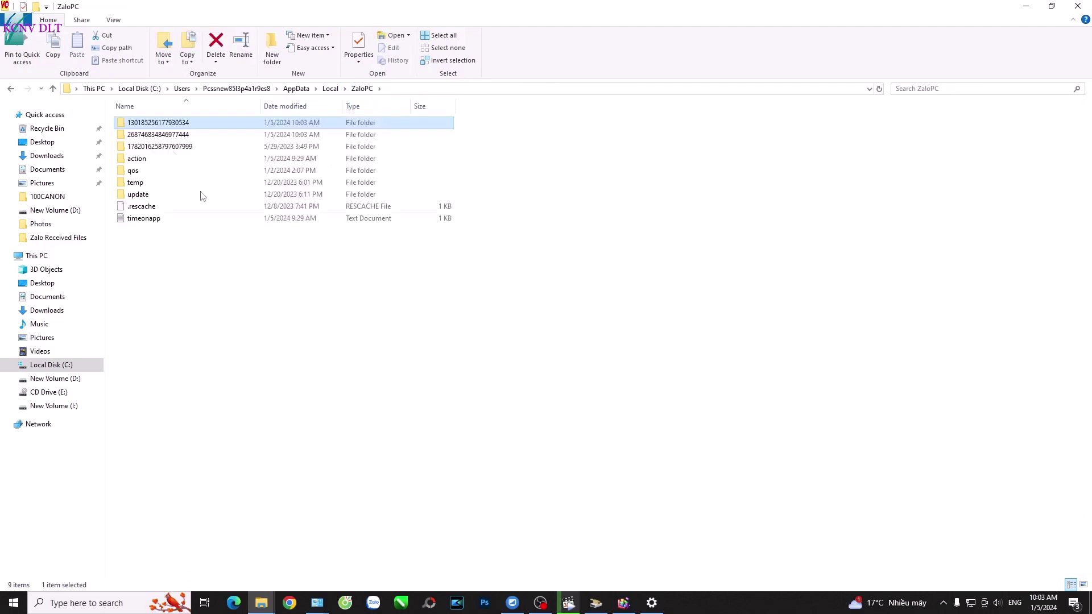
View the ZaloDownloads contents of the first numbered account folder and return to ZaloPC
{"action": "double_click", "coordinate": [150, 124]}
{"action": "double_click", "coordinate": [149, 124]}
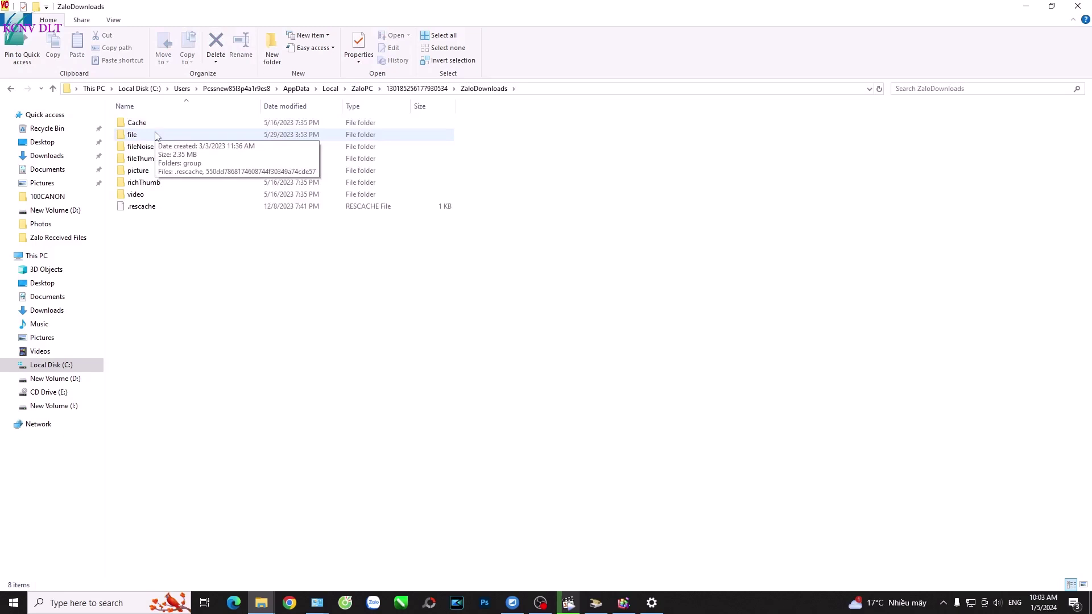
{"action": "left_click", "coordinate": [397, 90]}
{"action": "left_click", "coordinate": [358, 91]}
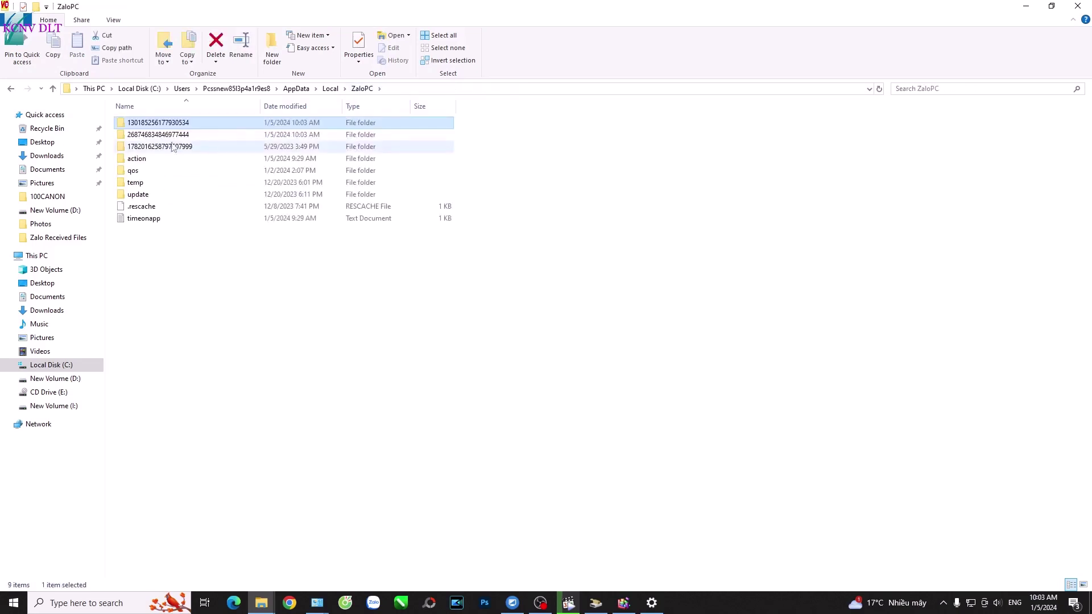
Check the properties of the third numbered account's sticker folder and delete that folder
{"action": "double_click", "coordinate": [166, 147]}
{"action": "right_click", "coordinate": [158, 127]}
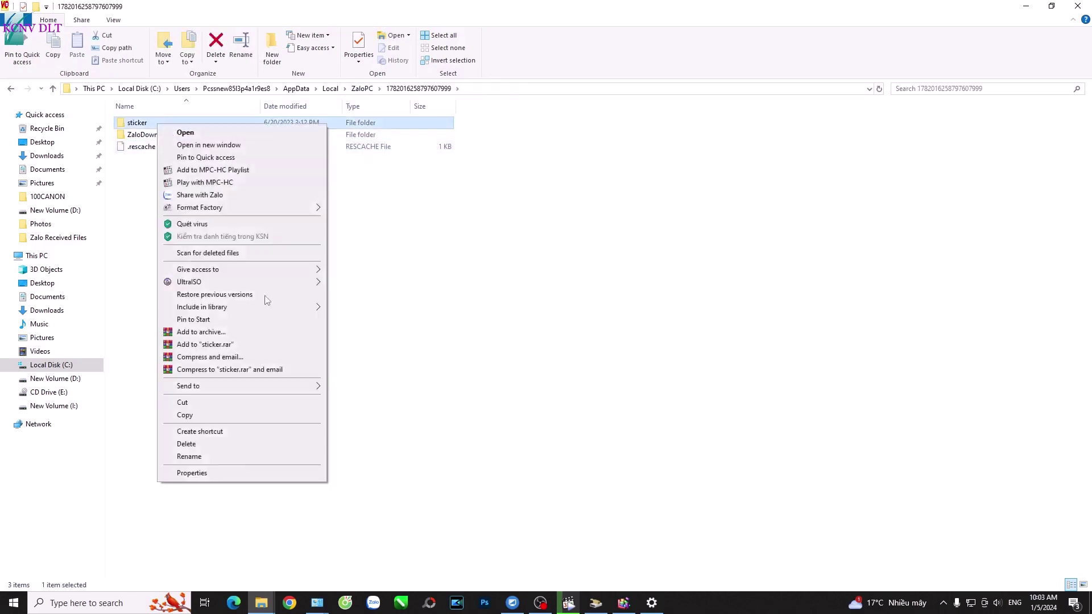
{"action": "left_click", "coordinate": [242, 472]}
{"action": "left_click", "coordinate": [357, 133]}
{"action": "key", "text": "Delete"}
Check the properties of the picture and video folders in the third numbered account's ZaloDownloads folder
{"action": "double_click", "coordinate": [153, 122]}
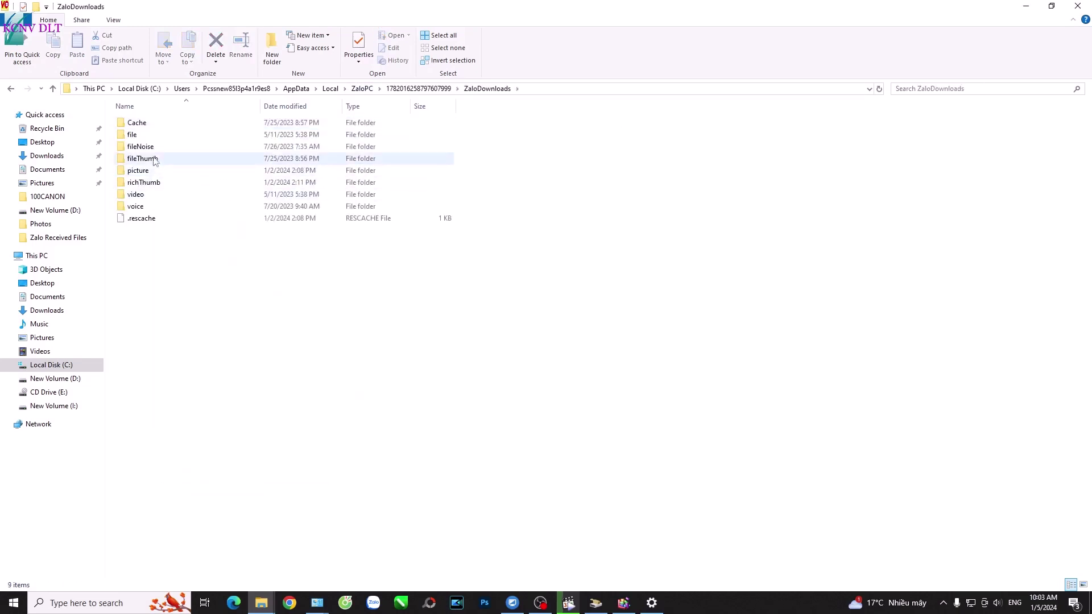
{"action": "right_click", "coordinate": [138, 172]}
{"action": "left_click", "coordinate": [171, 520]}
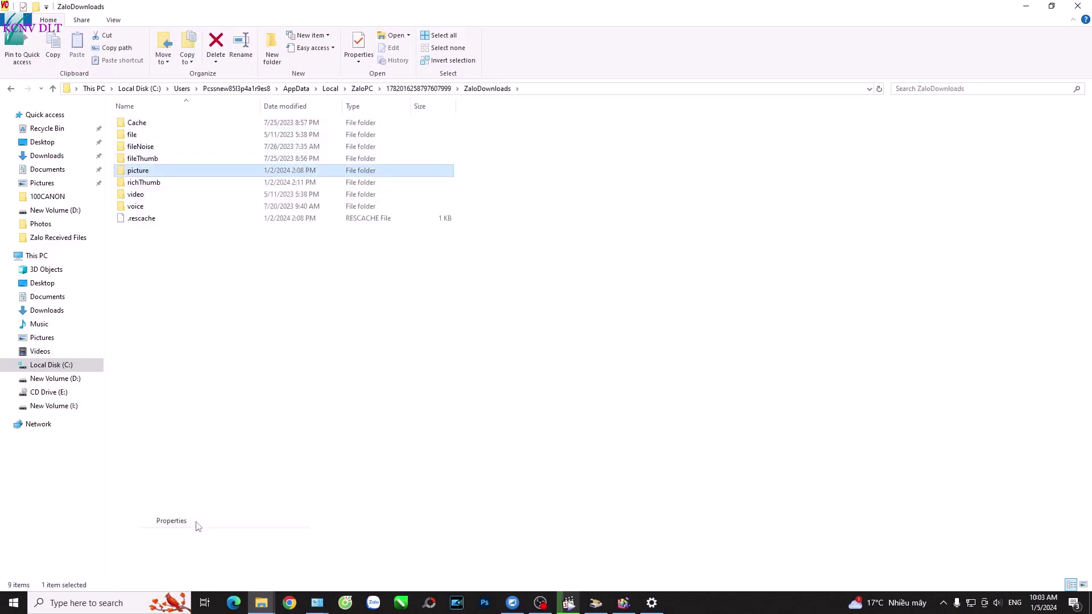
{"action": "left_click", "coordinate": [333, 180]}
{"action": "left_click", "coordinate": [140, 194]}
{"action": "right_click", "coordinate": [137, 198]}
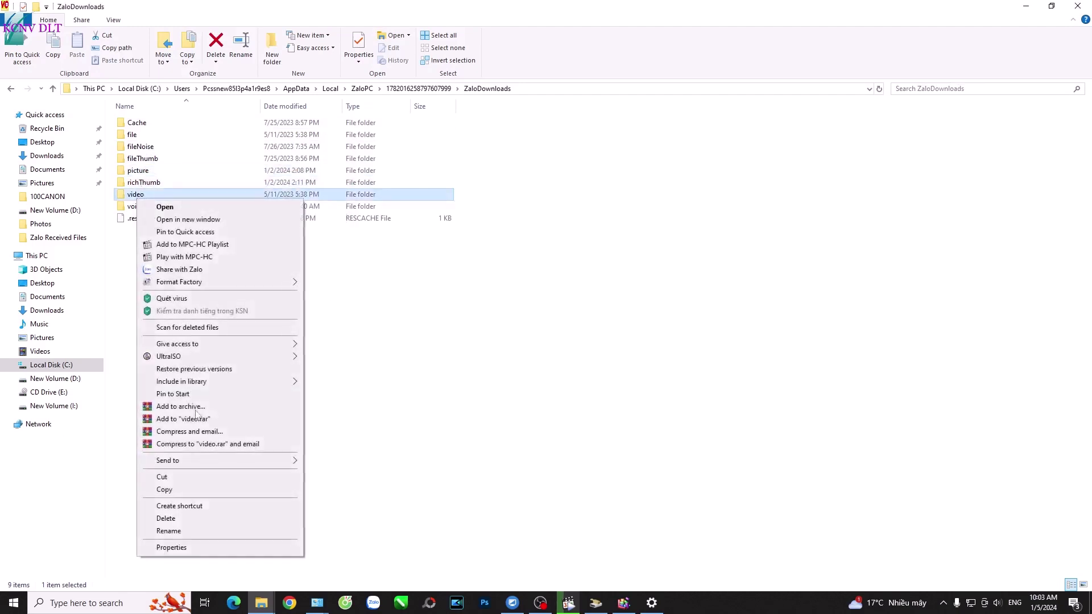
{"action": "left_click", "coordinate": [170, 546]}
{"action": "left_click", "coordinate": [338, 207]}
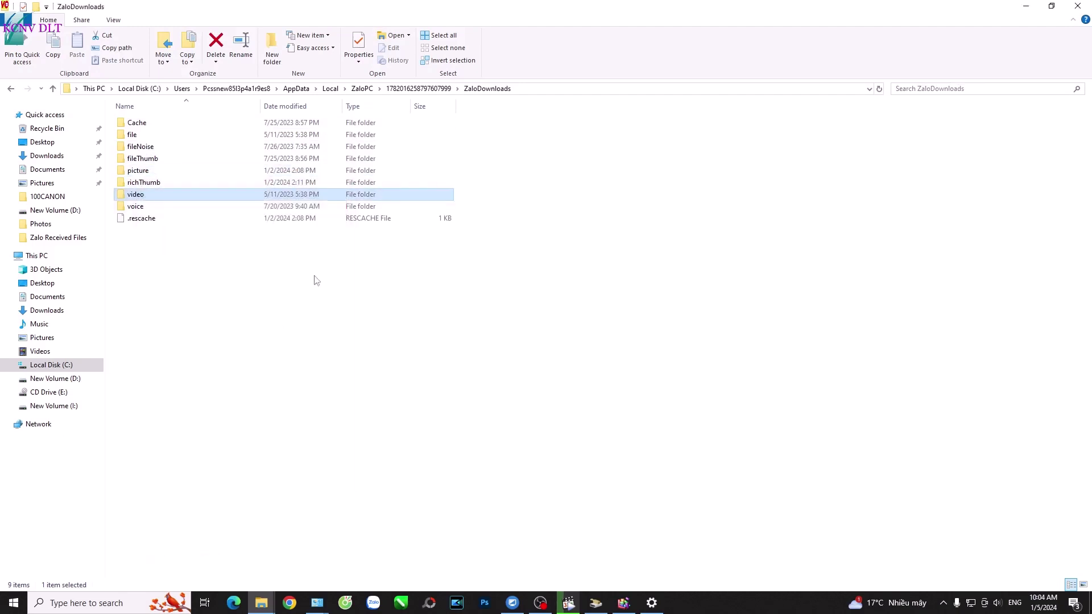
Go back up the folder path from ZaloDownloads to the AppData folder
{"action": "left_click", "coordinate": [418, 89]}
{"action": "left_click", "coordinate": [361, 89]}
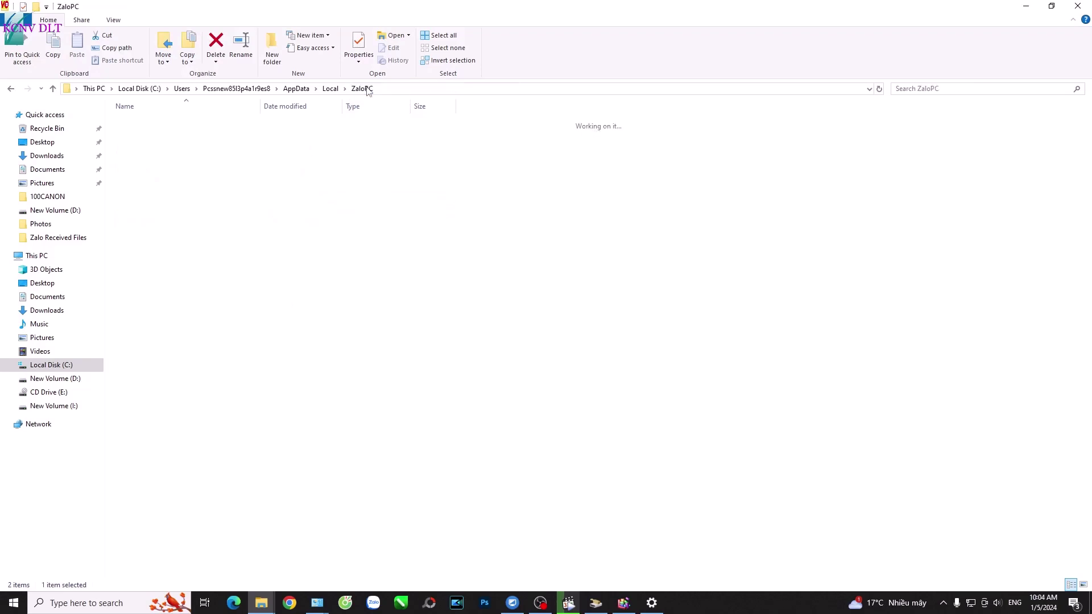
{"action": "left_click", "coordinate": [330, 89]}
{"action": "left_click", "coordinate": [296, 89]}
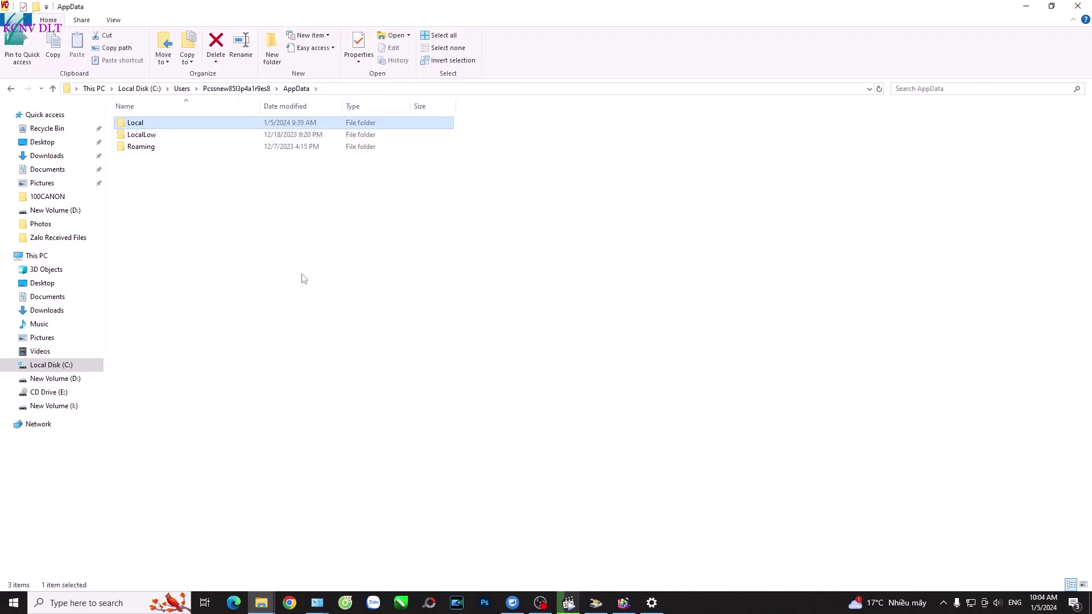
Set the folder options to "Don't show hidden files, folders, or drives" and apply the change
{"action": "left_click", "coordinate": [17, 20]}
{"action": "left_click", "coordinate": [51, 90]}
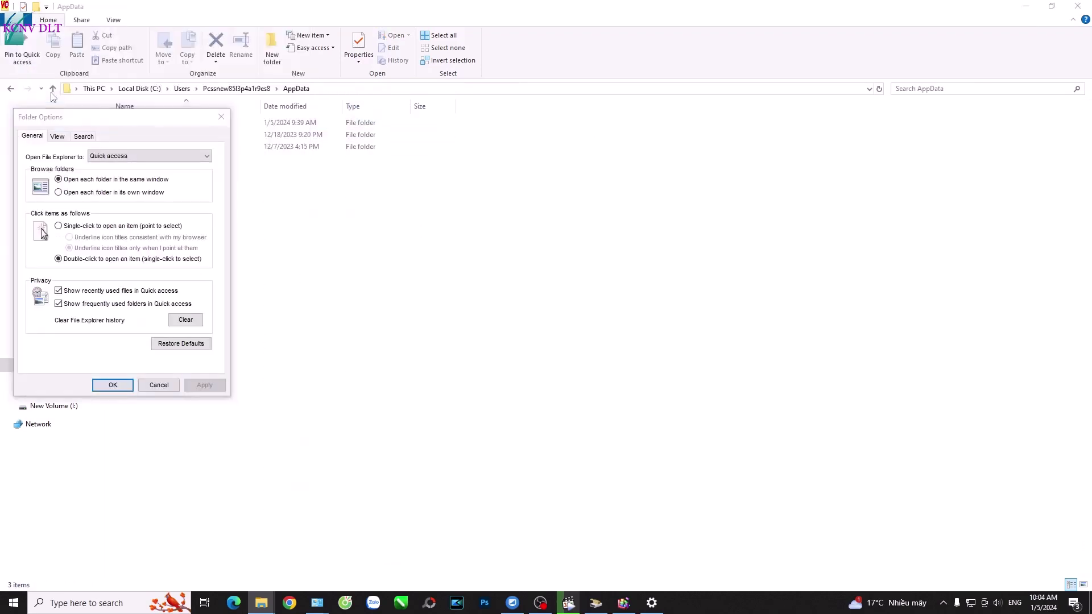
{"action": "left_click", "coordinate": [56, 137]}
{"action": "left_click", "coordinate": [77, 292]}
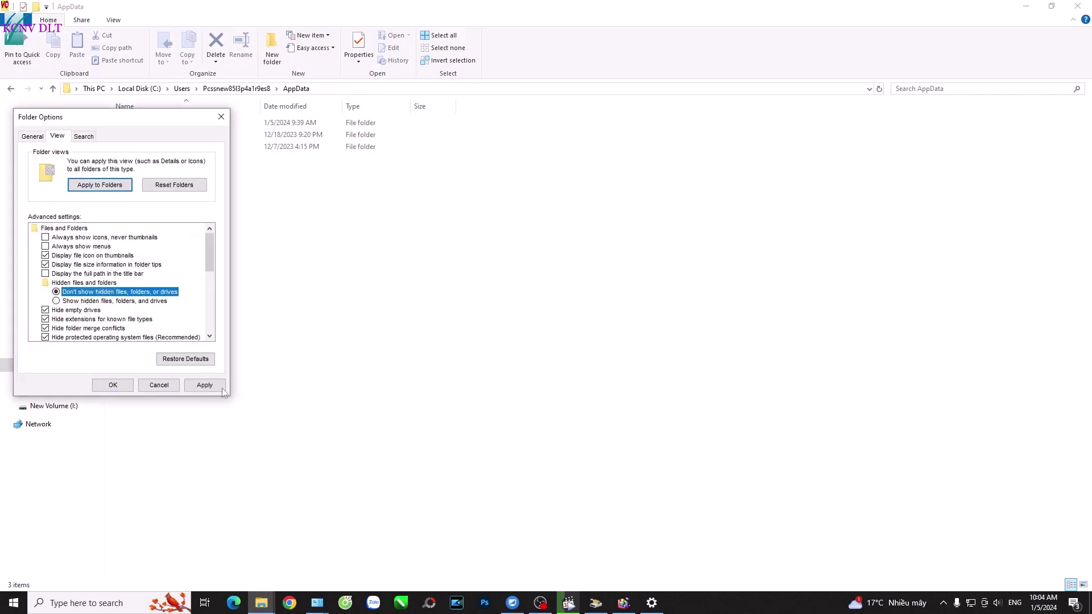
{"action": "left_click_drag", "start_coordinate": [174, 128], "coordinate": [688, 209]}
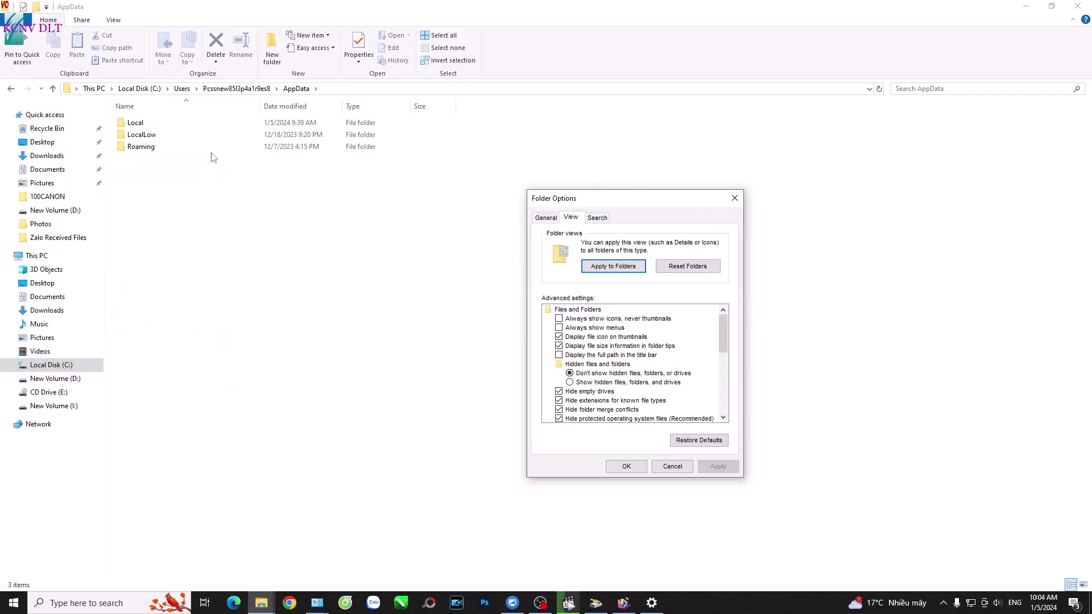
{"action": "left_click", "coordinate": [626, 466]}
Browse from This PC through Local Disk (C:) and Users to the user's profile folder to check for hidden folders
{"action": "left_click", "coordinate": [37, 256]}
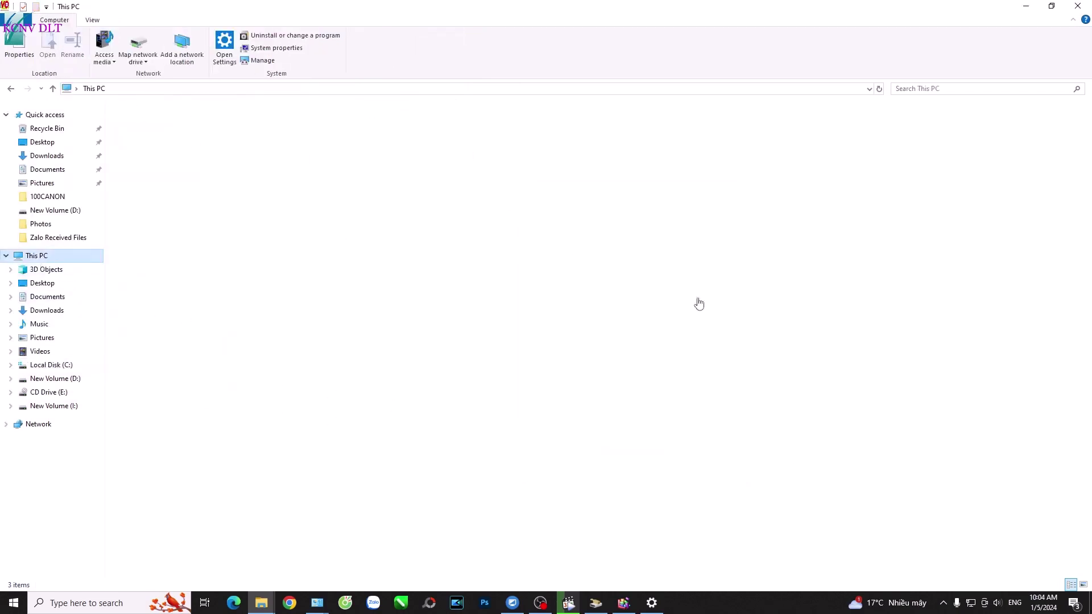
{"action": "double_click", "coordinate": [267, 159]}
{"action": "double_click", "coordinate": [134, 211]}
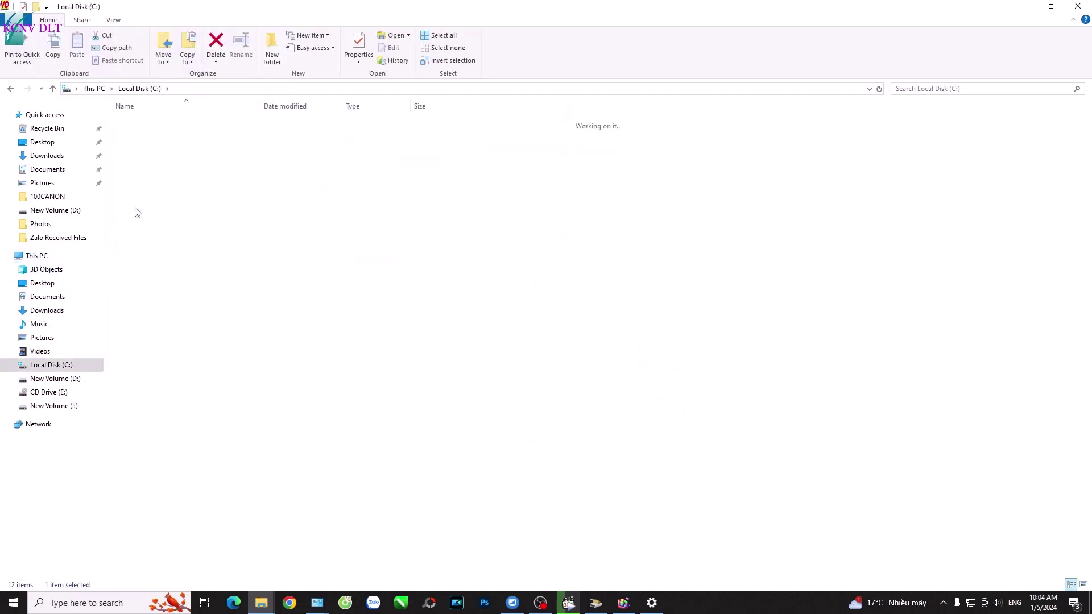
{"action": "double_click", "coordinate": [153, 159]}
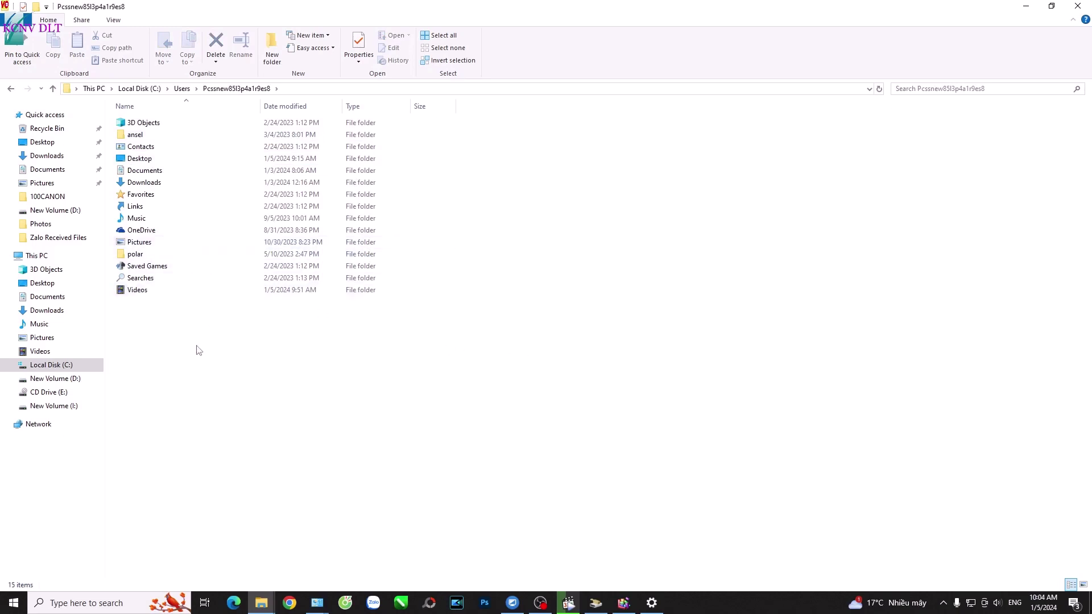
Review the hidden files setting in the folder's view options and close them without changes
{"action": "left_click", "coordinate": [14, 19]}
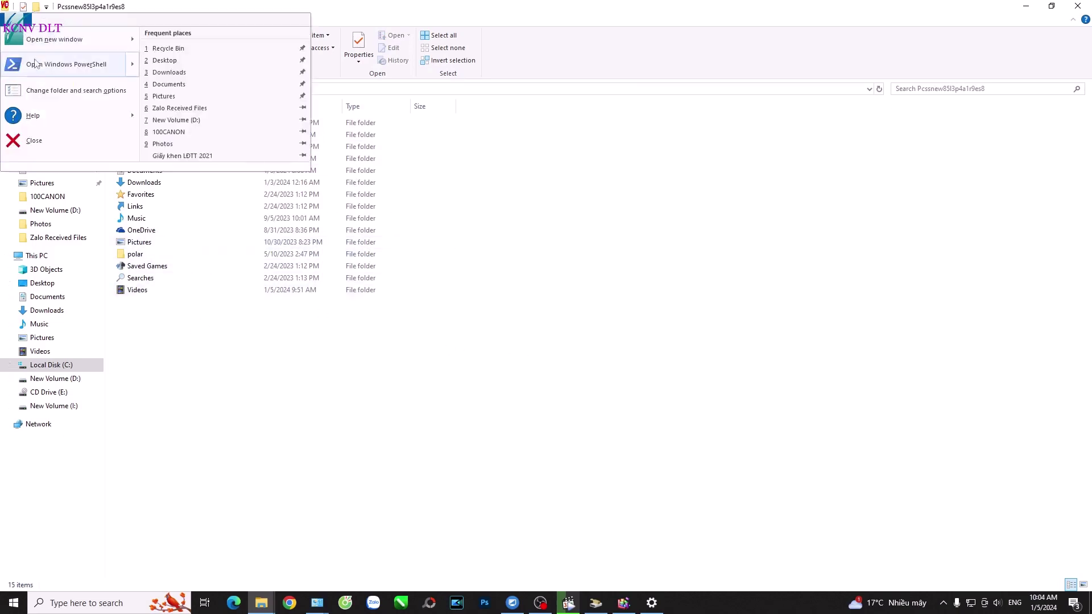
{"action": "left_click", "coordinate": [63, 93]}
{"action": "left_click", "coordinate": [58, 137]}
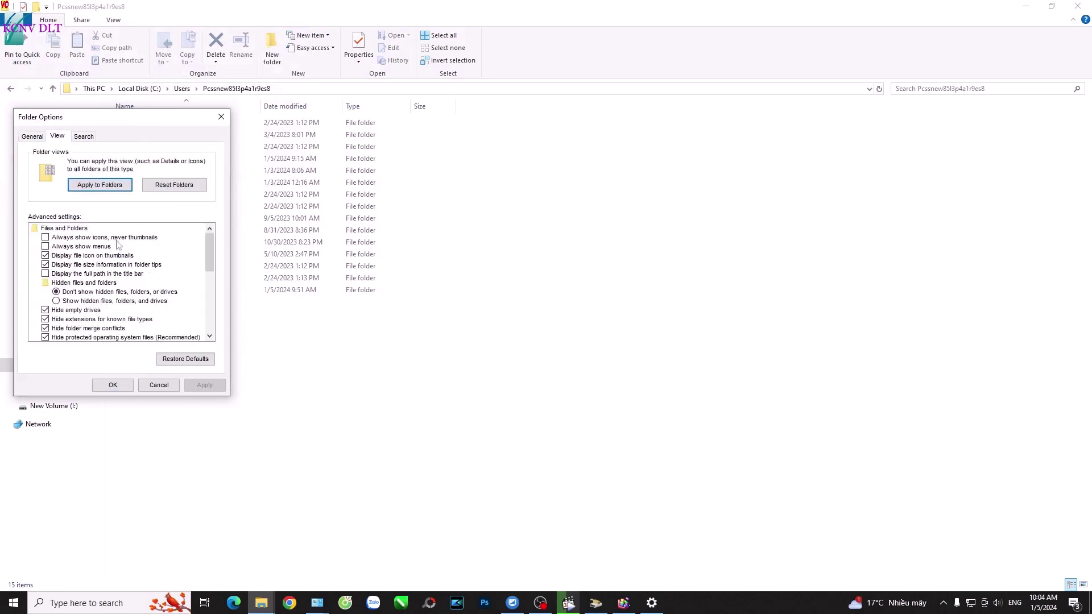
{"action": "left_click", "coordinate": [159, 385]}
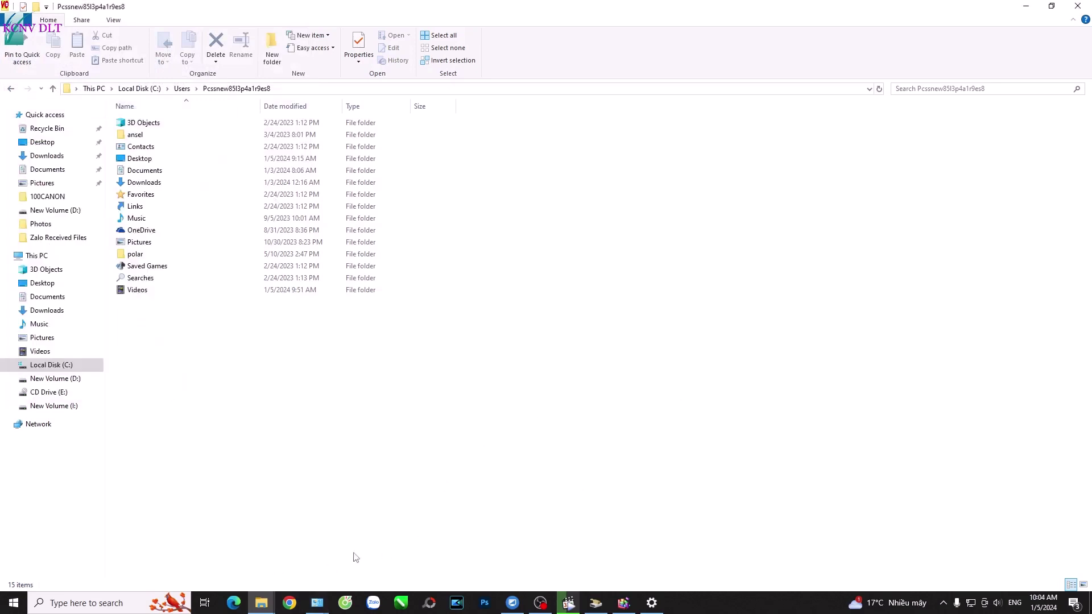
{"action": "left_click", "coordinate": [943, 601]}
{"action": "right_click", "coordinate": [909, 580]}
{"action": "left_click", "coordinate": [927, 568]}
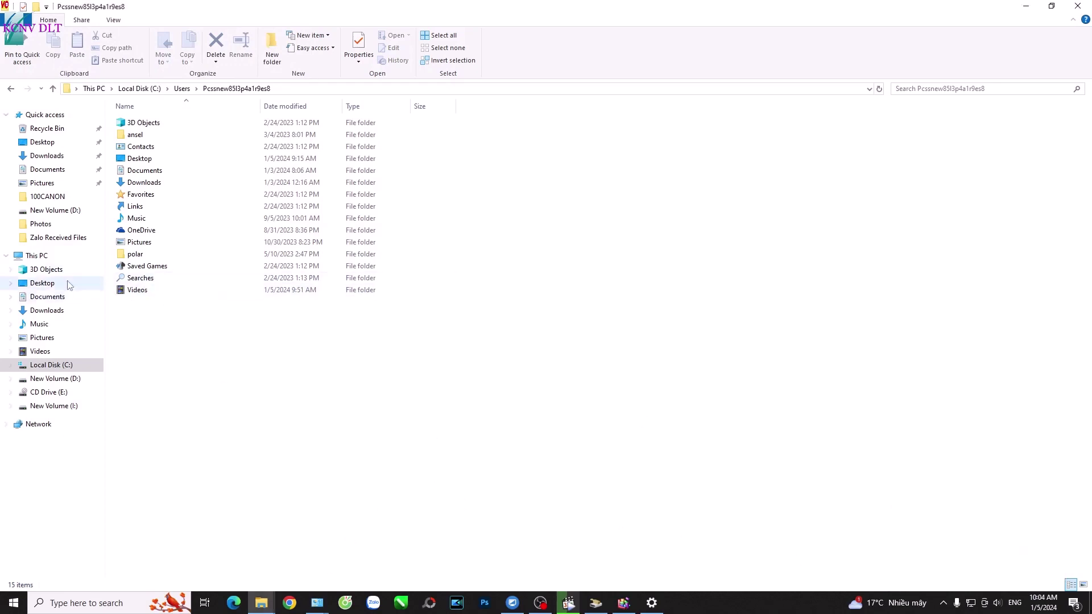
Open This PC and refresh the drive overview to check the free space
{"action": "left_click", "coordinate": [36, 255]}
{"action": "right_click", "coordinate": [466, 236]}
{"action": "left_click", "coordinate": [500, 284]}
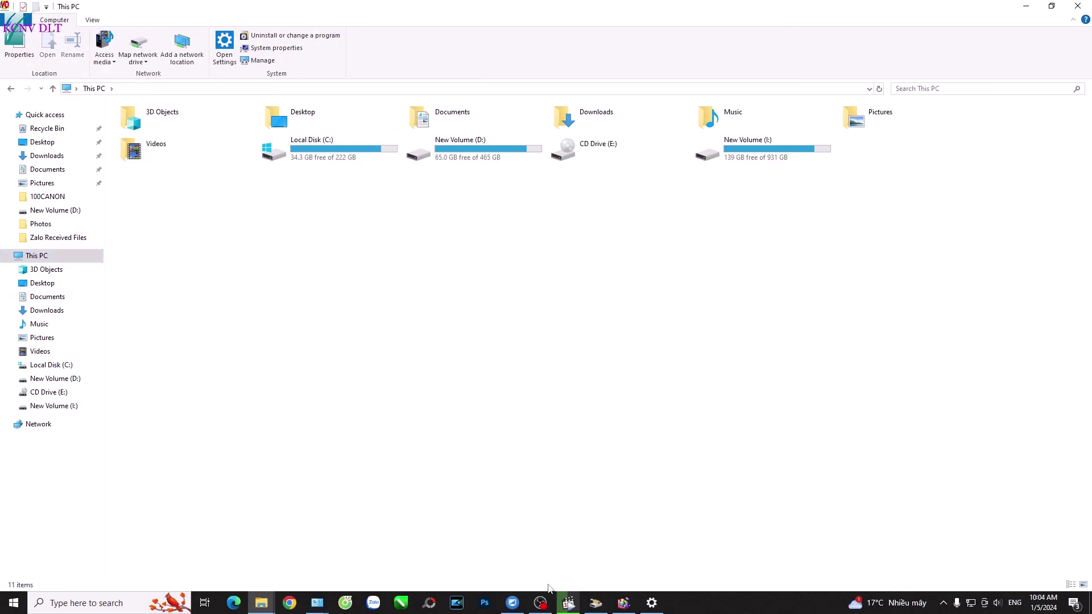